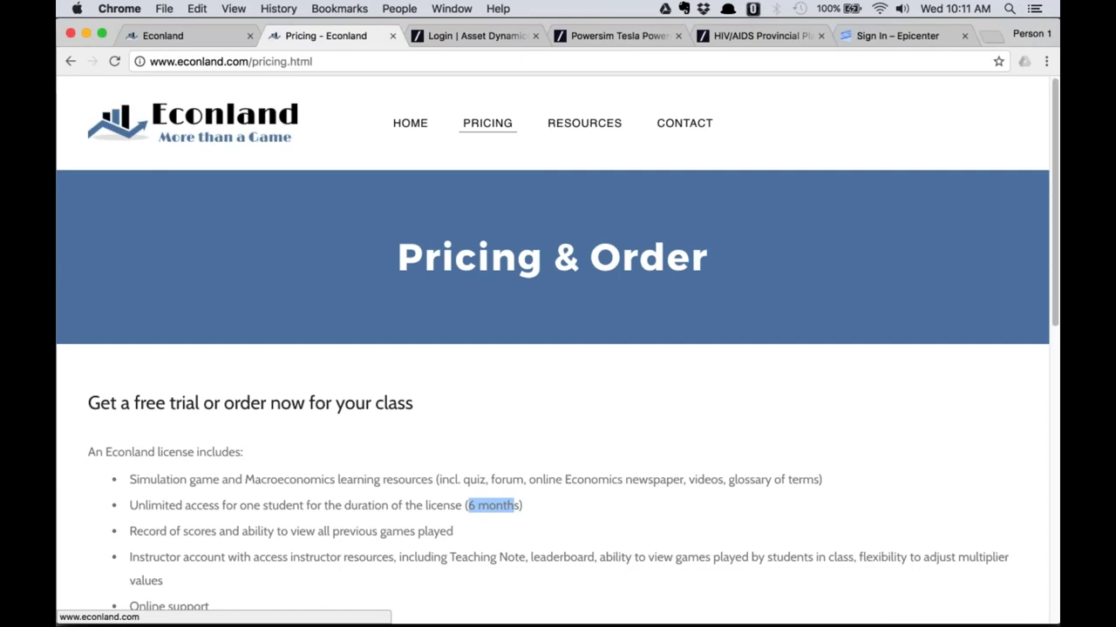
Switch to the Asset Dynamics login tab, where the username and password are already filled in.
left_click(481, 36)
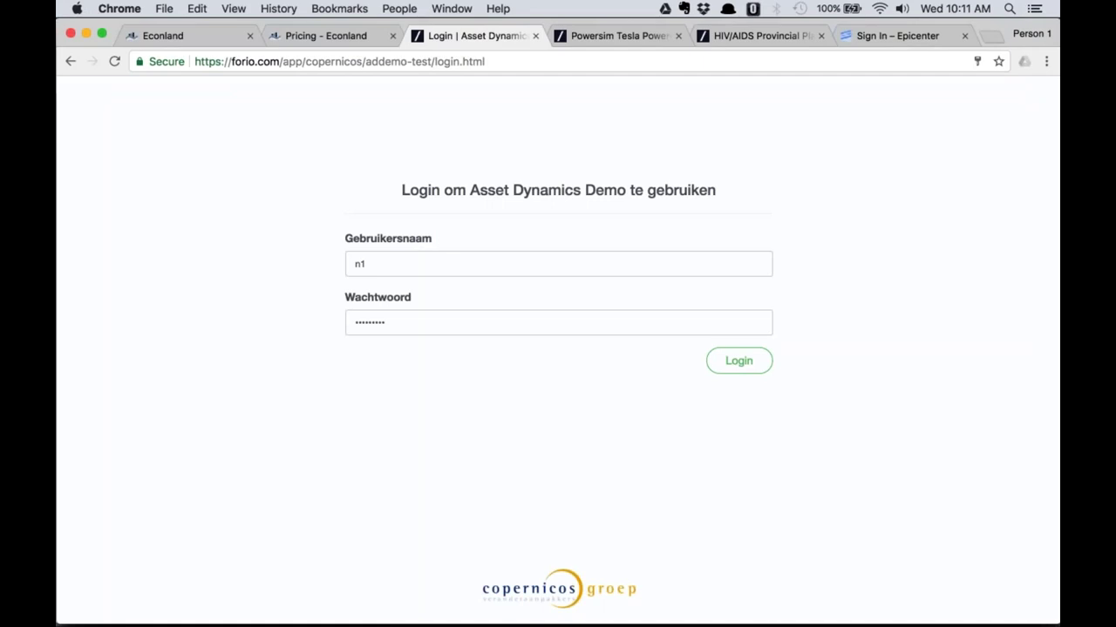
Submit the prefilled Asset Dynamics credentials to reach the Introductie page.
key("Return")
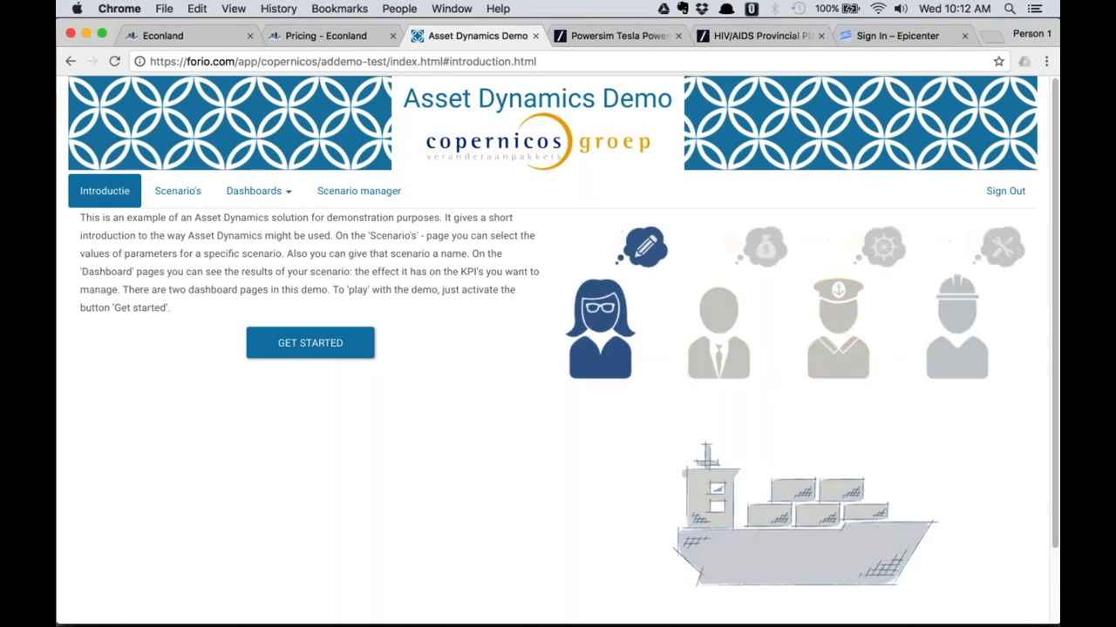
Open the Scenario's variables page and review the Gebruik, Onderhoud and Normstelling settings.
left_click(178, 193)
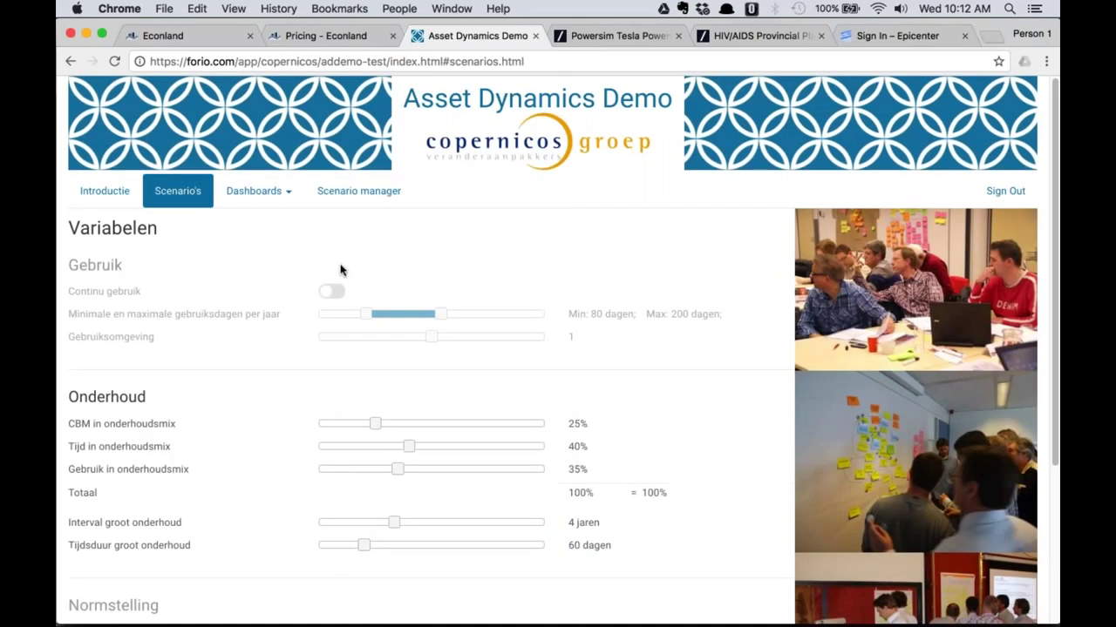
scroll(549, 363, "down", 2)
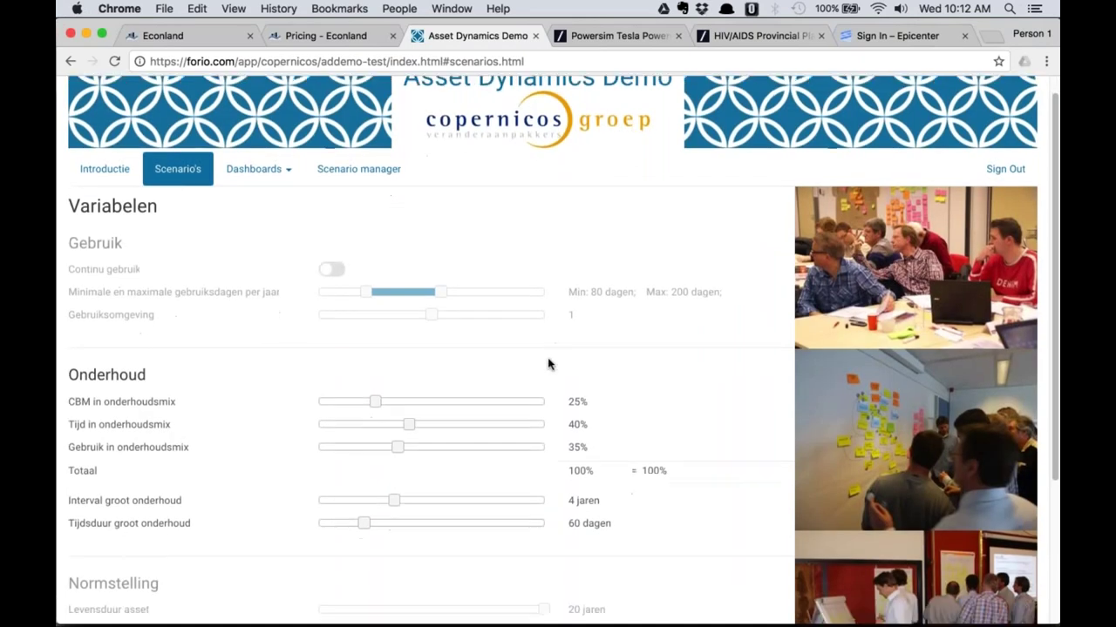
scroll(546, 366, "up", 2)
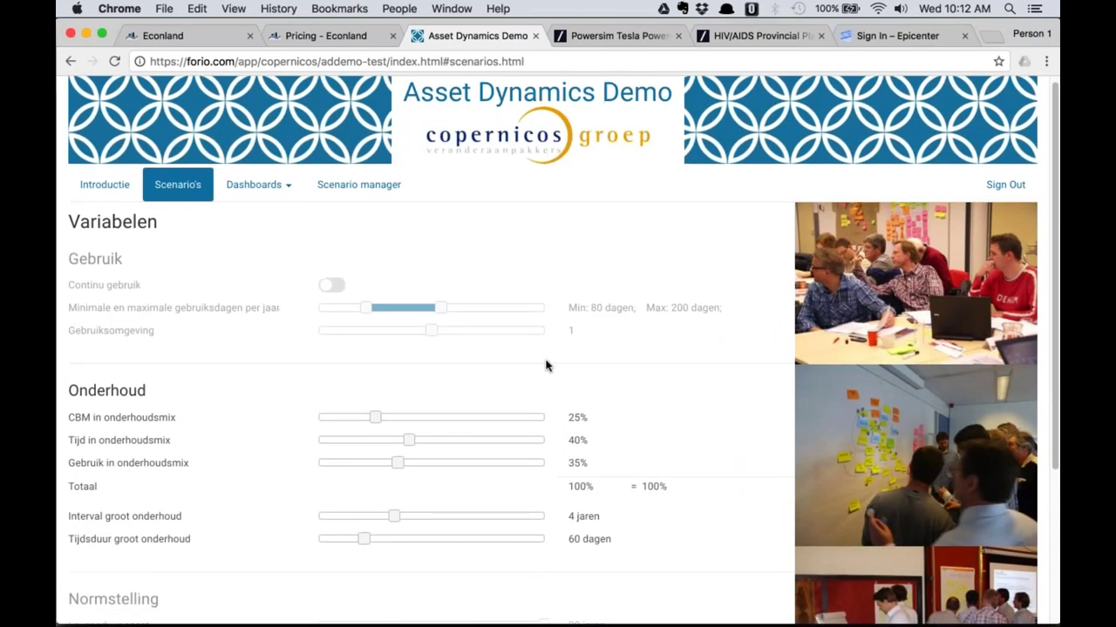
scroll(546, 366, "down", 5)
scroll(546, 364, "up", 3)
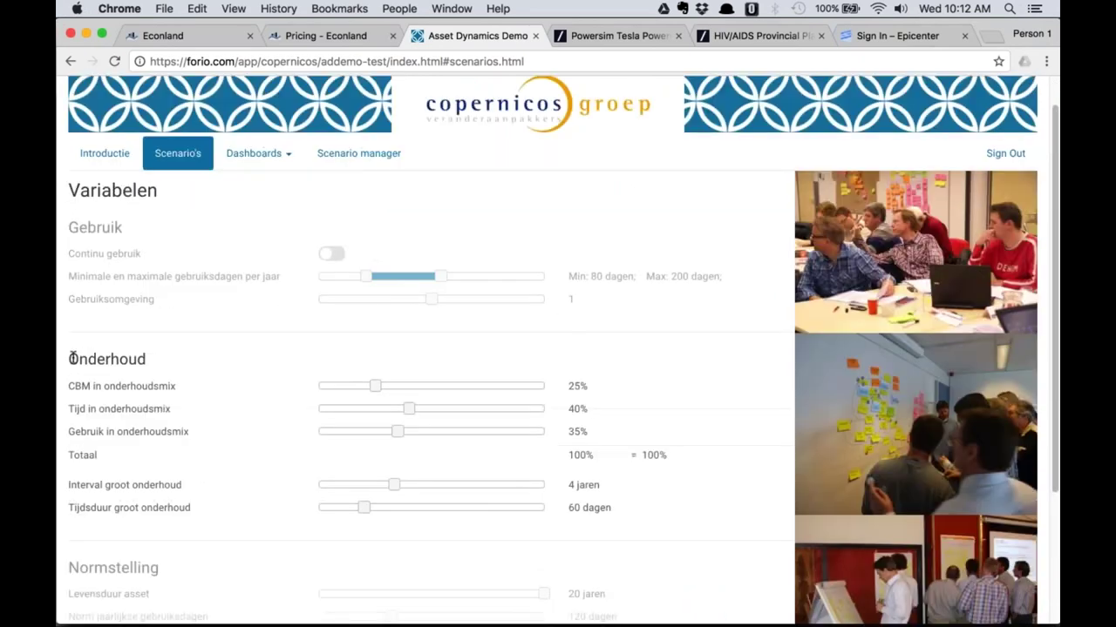
left_click_drag(72, 359, 166, 365)
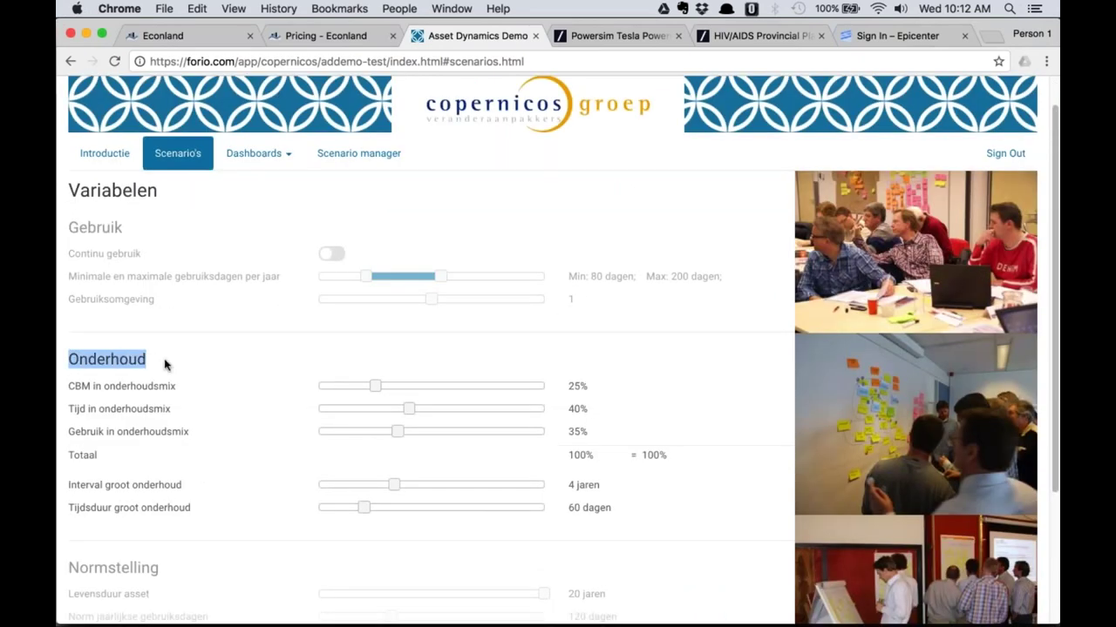
left_click(166, 365)
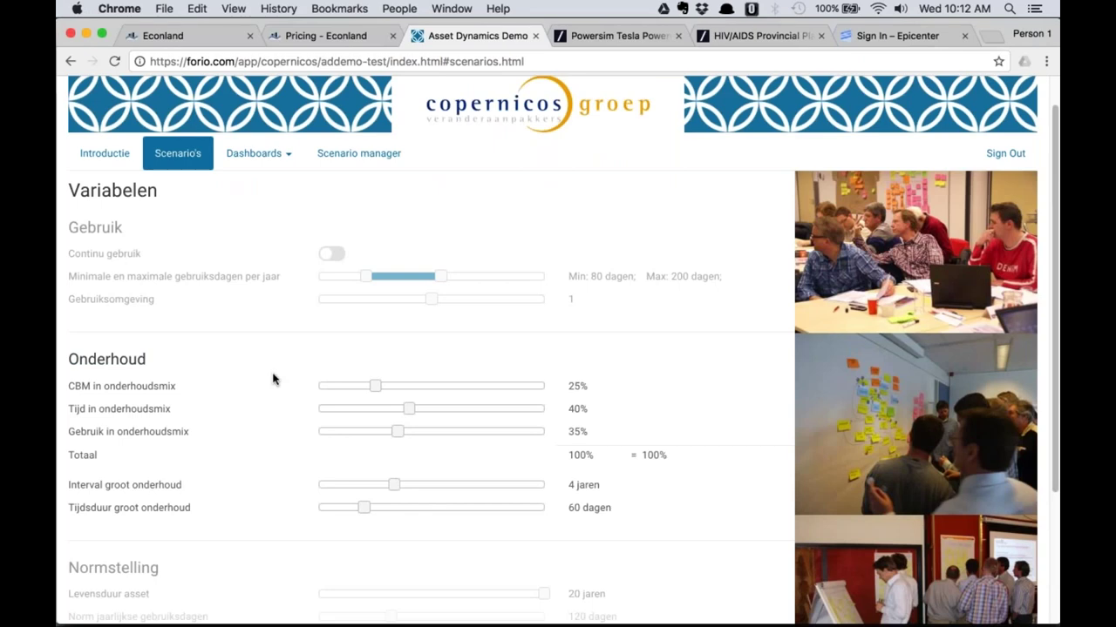
scroll(398, 373, "down", 2)
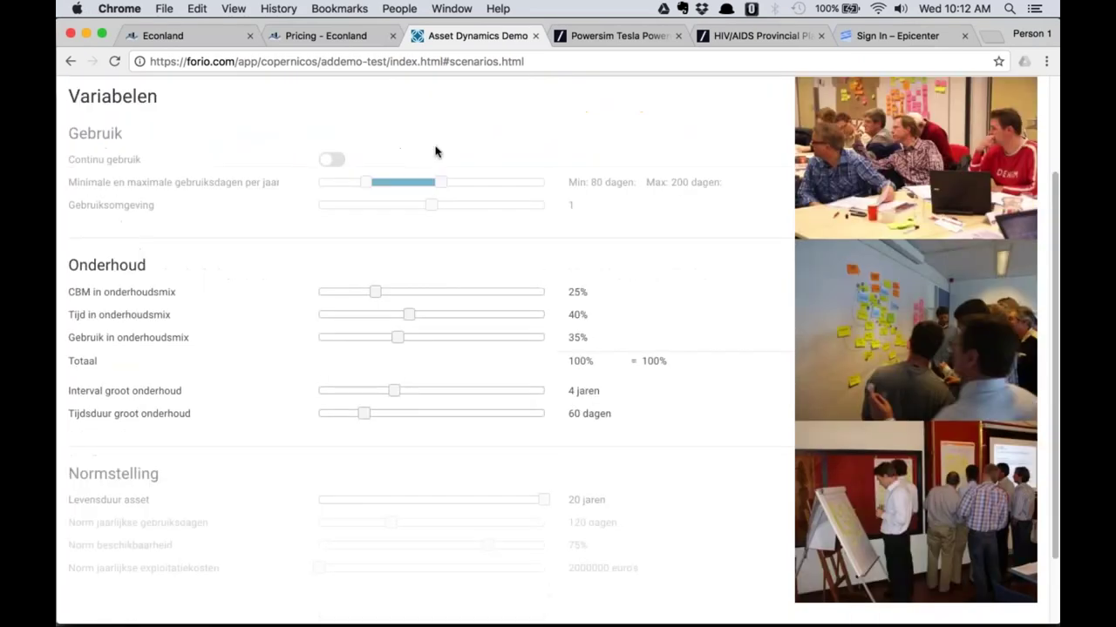
left_click(400, 9)
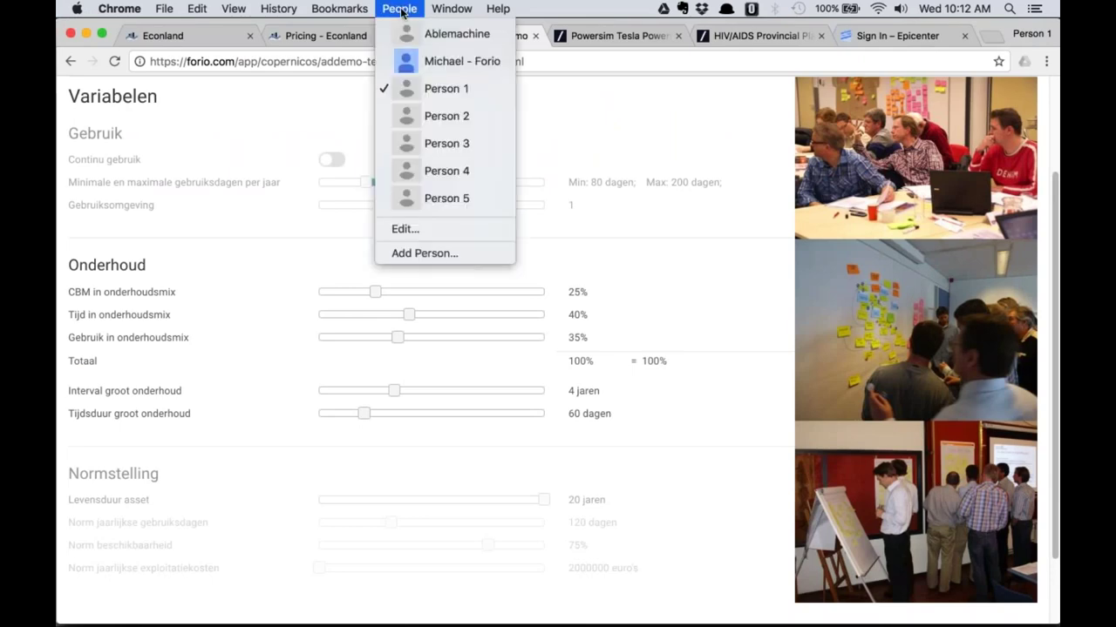
Switch between the first and second user's browser profiles, ending in the second user's window.
left_click(449, 116)
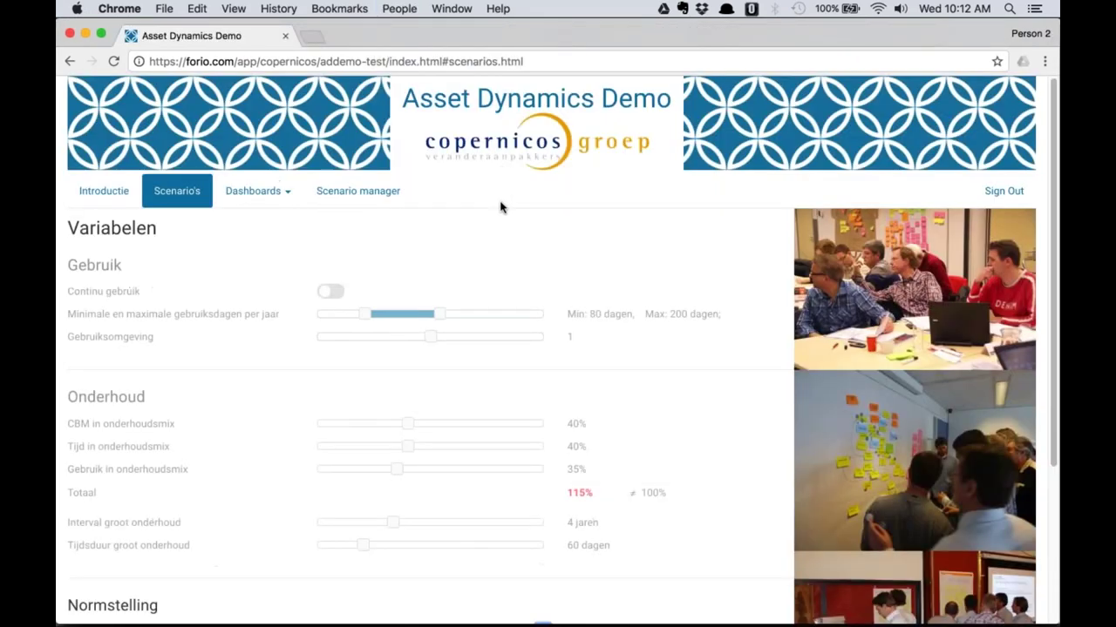
scroll(496, 211, "down", 1)
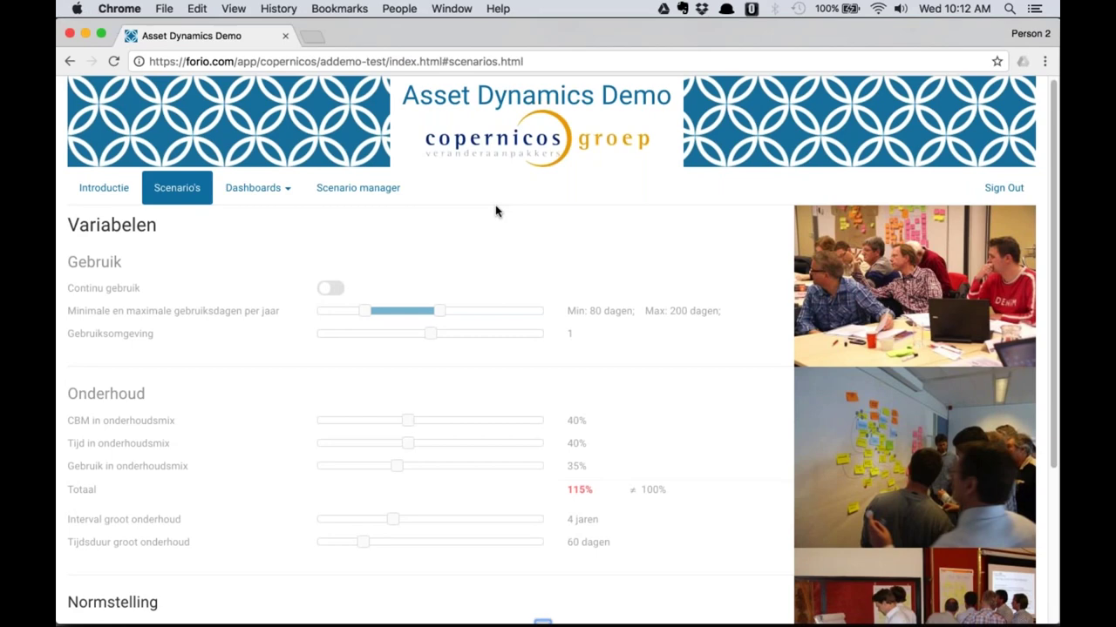
scroll(496, 212, "down", 5)
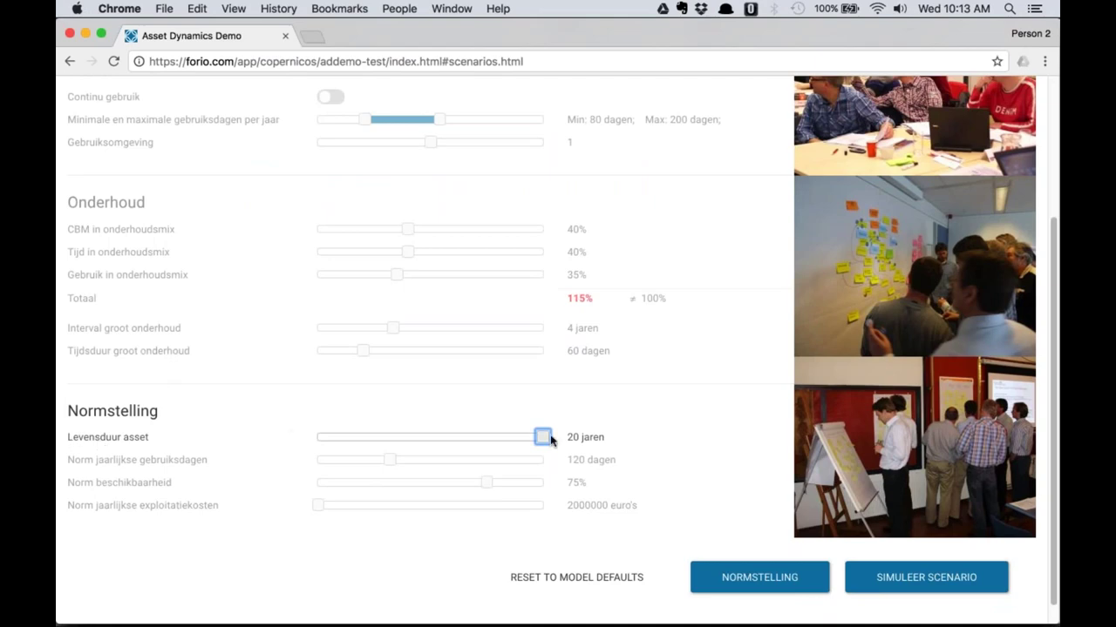
left_click(399, 9)
left_click(444, 89)
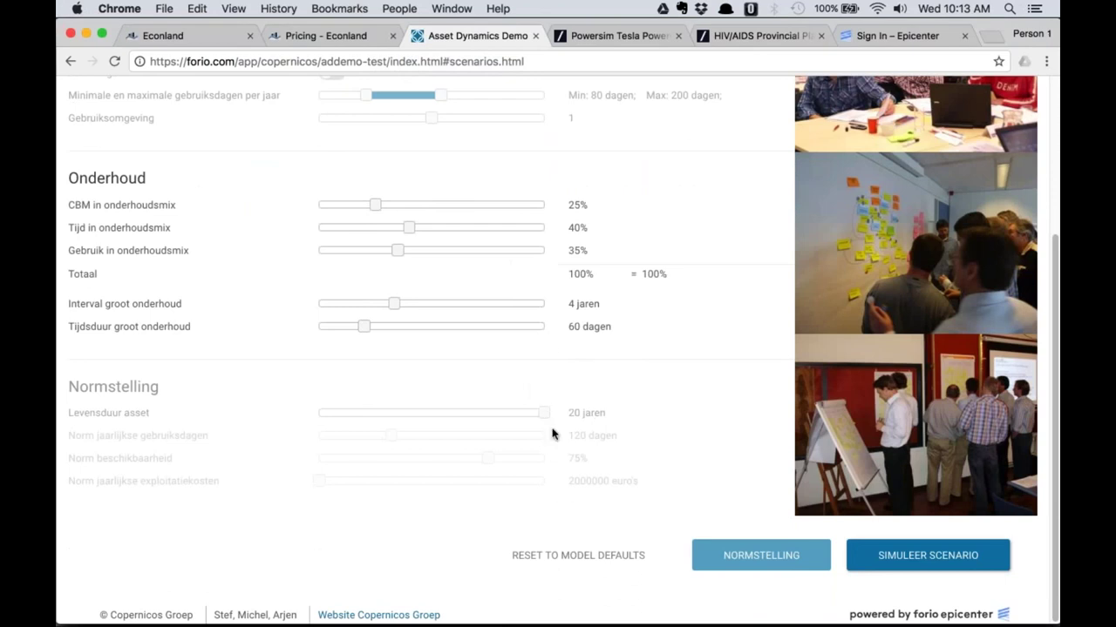
left_click(408, 9)
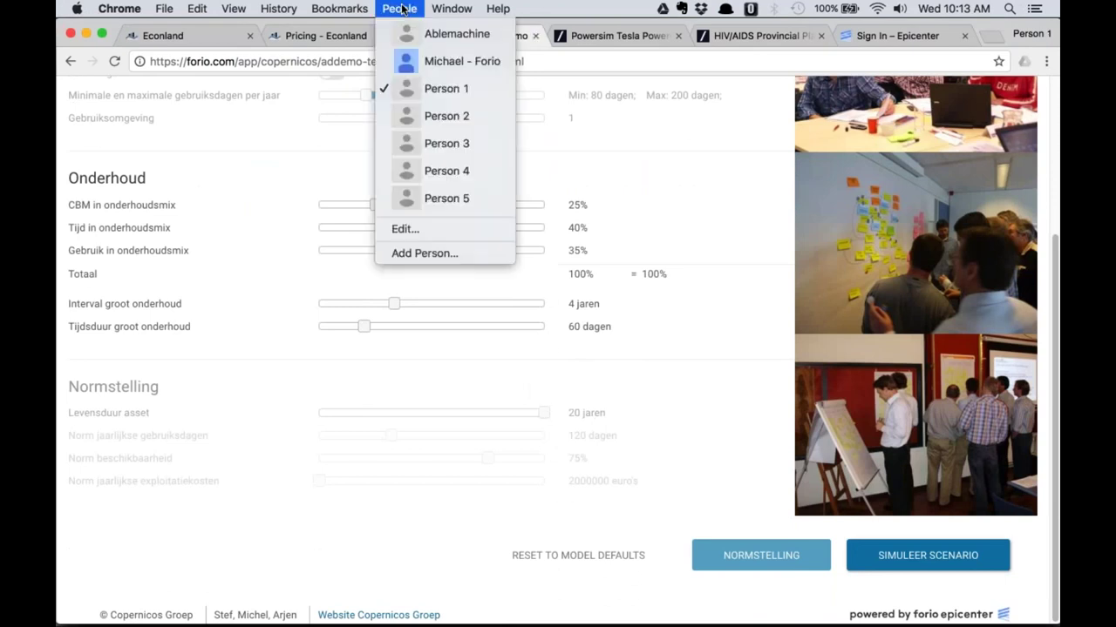
left_click(416, 116)
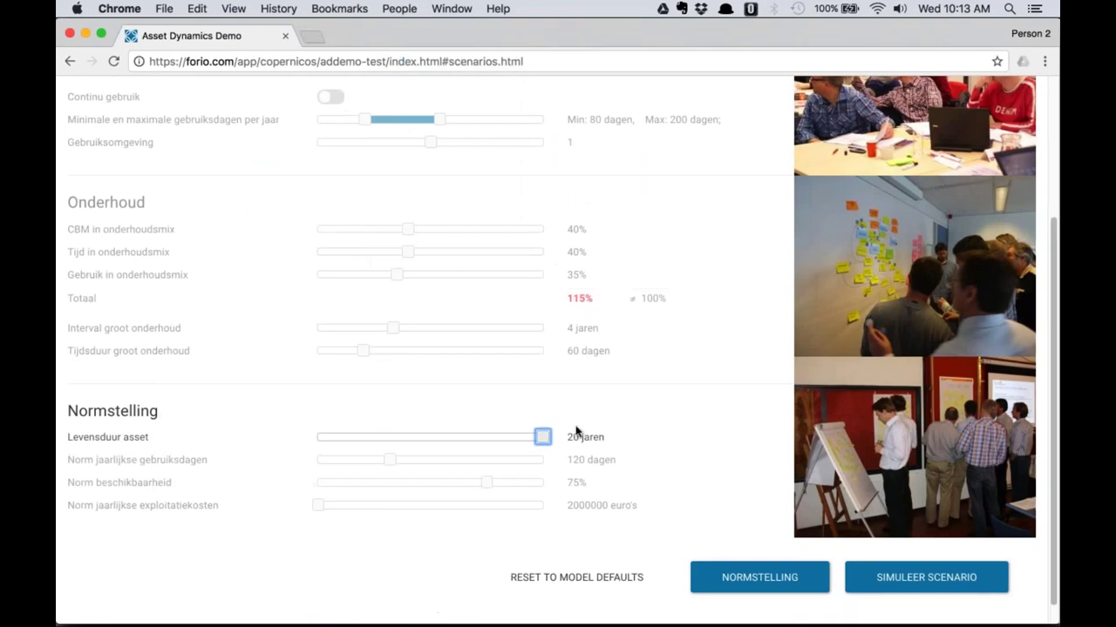
As the second user, lower Levensduur asset from 20 to 18 jaren, then return to the first user.
left_click(540, 437)
left_click_drag(540, 437, 502, 440)
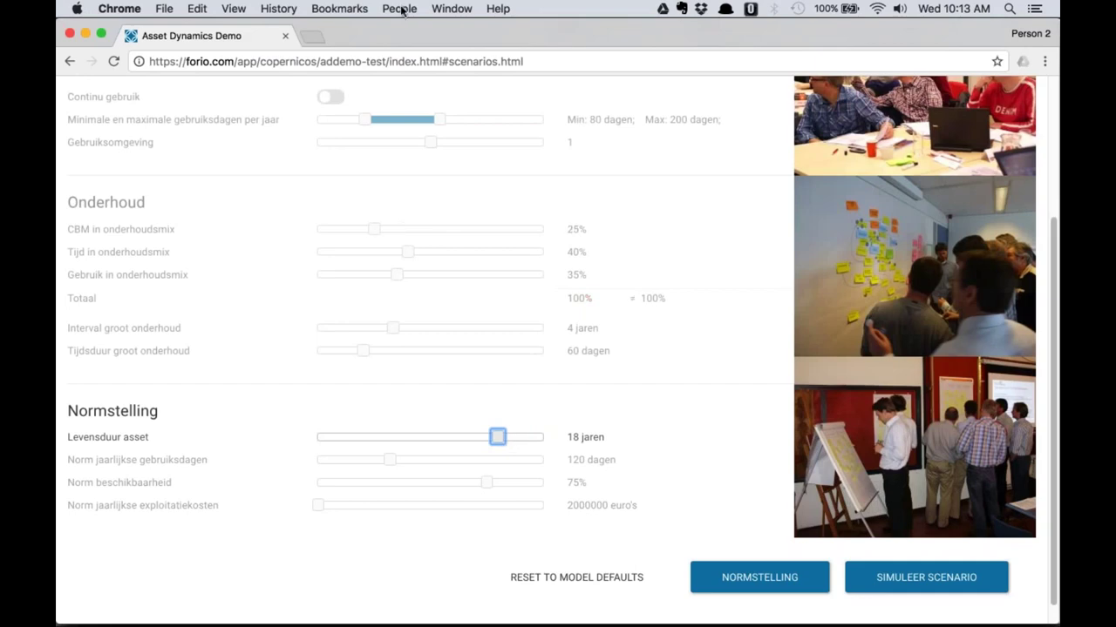
left_click(399, 9)
left_click(414, 87)
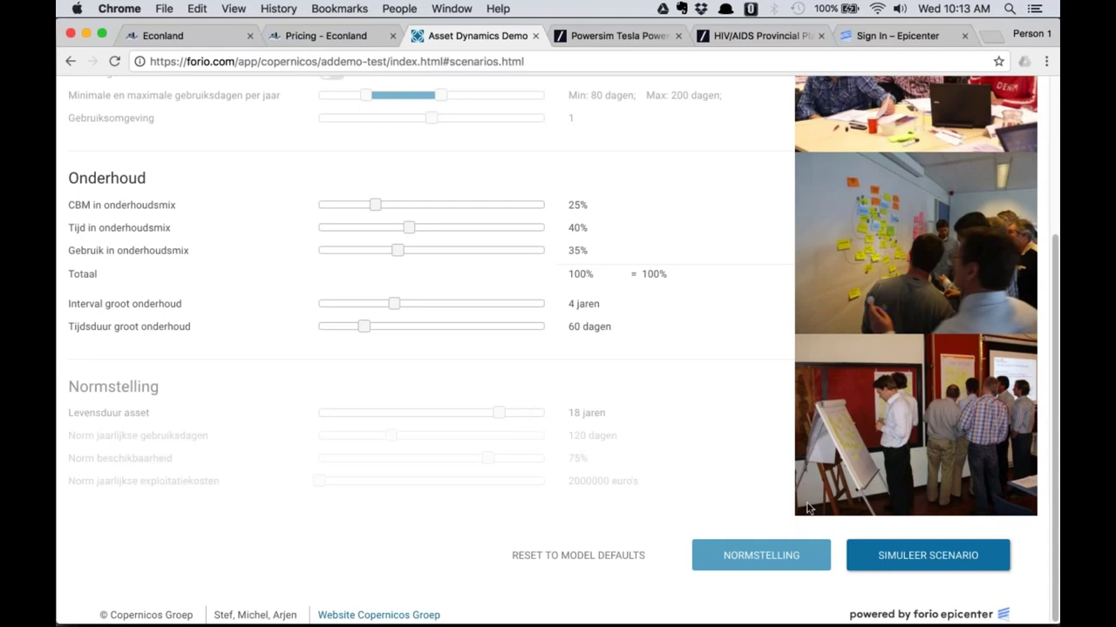
Run SIMULEER SCENARIO, review the Kosten and Beschikbaarheid charts, then go to the Tesla Powerwall tab.
left_click(919, 556)
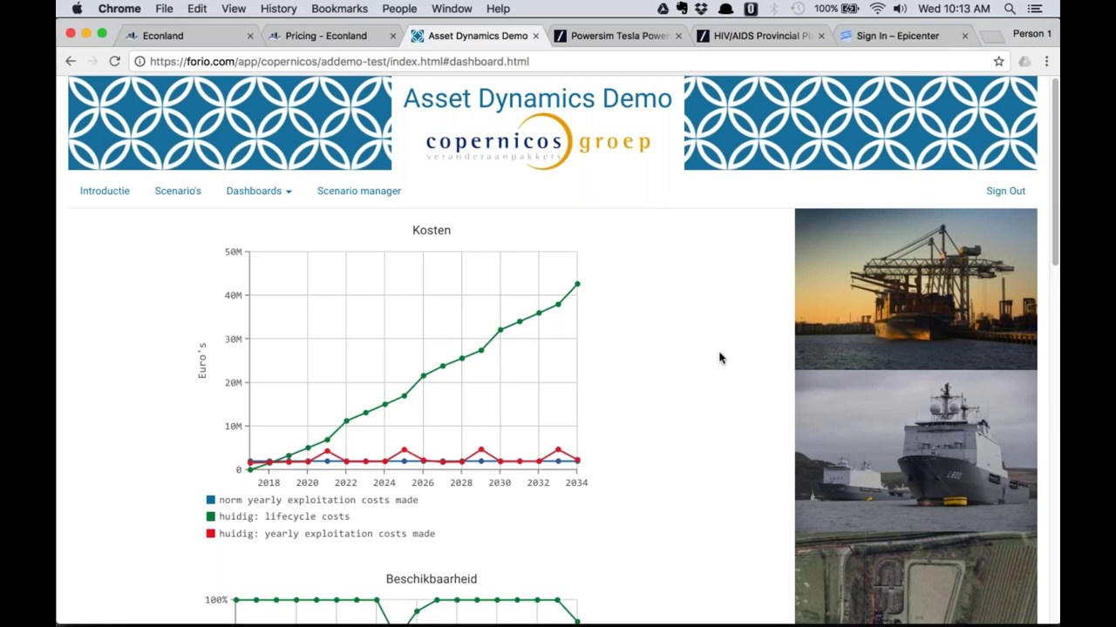
scroll(675, 344, "down", 1)
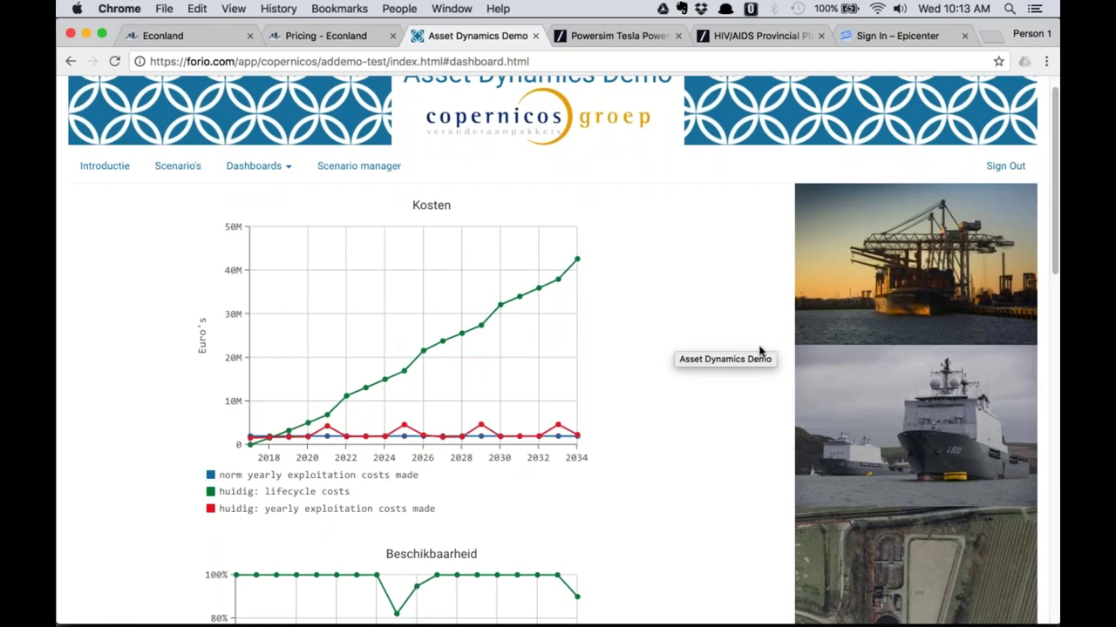
scroll(759, 351, "down", 4)
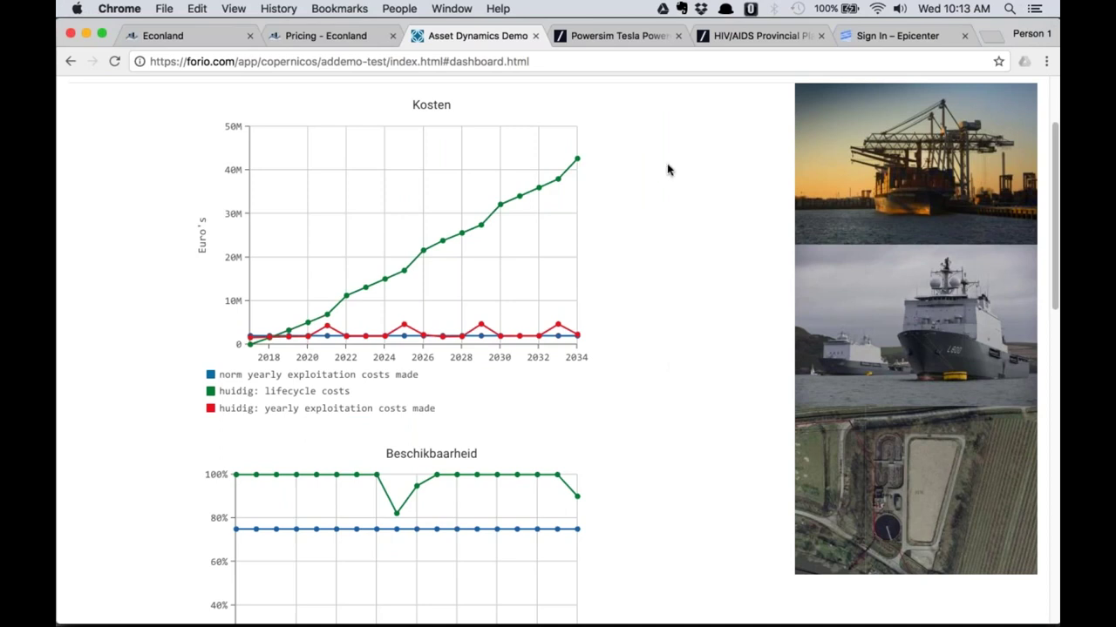
left_click(624, 38)
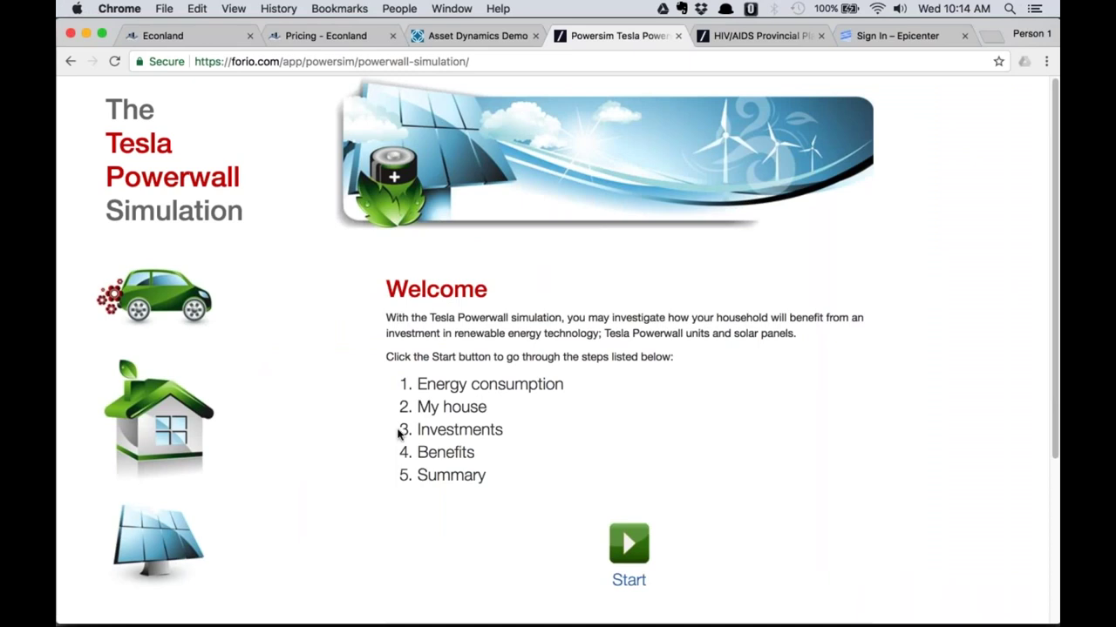
Start the Energy consumption step, raise household size from 3 to 4 people, and open Details.
left_click(639, 549)
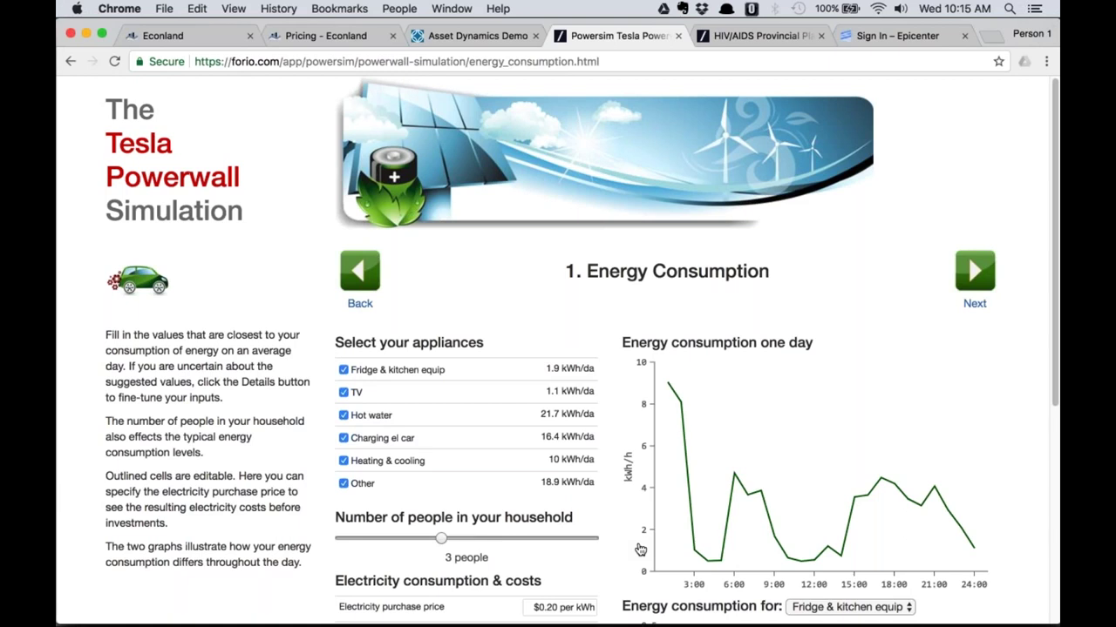
scroll(486, 335, "down", 1)
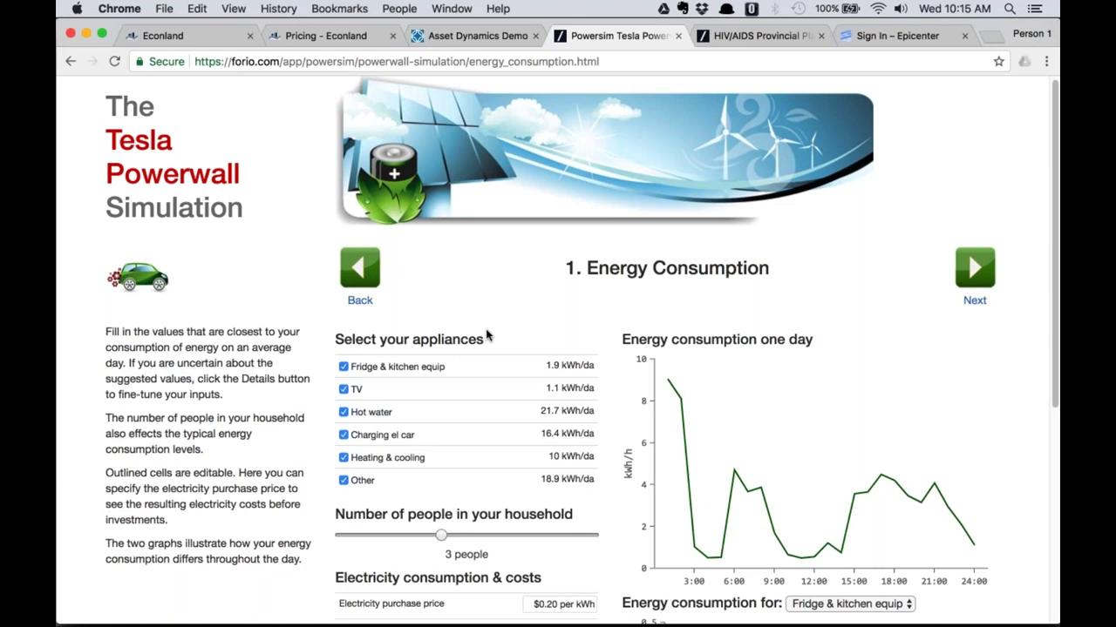
scroll(485, 329, "down", 4)
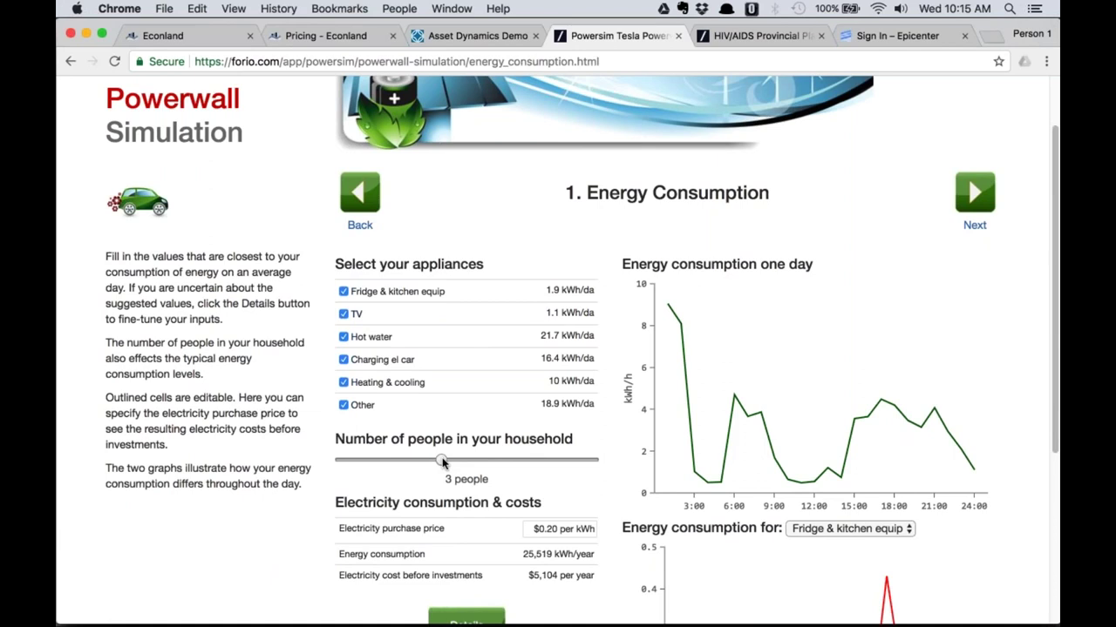
left_click(482, 461)
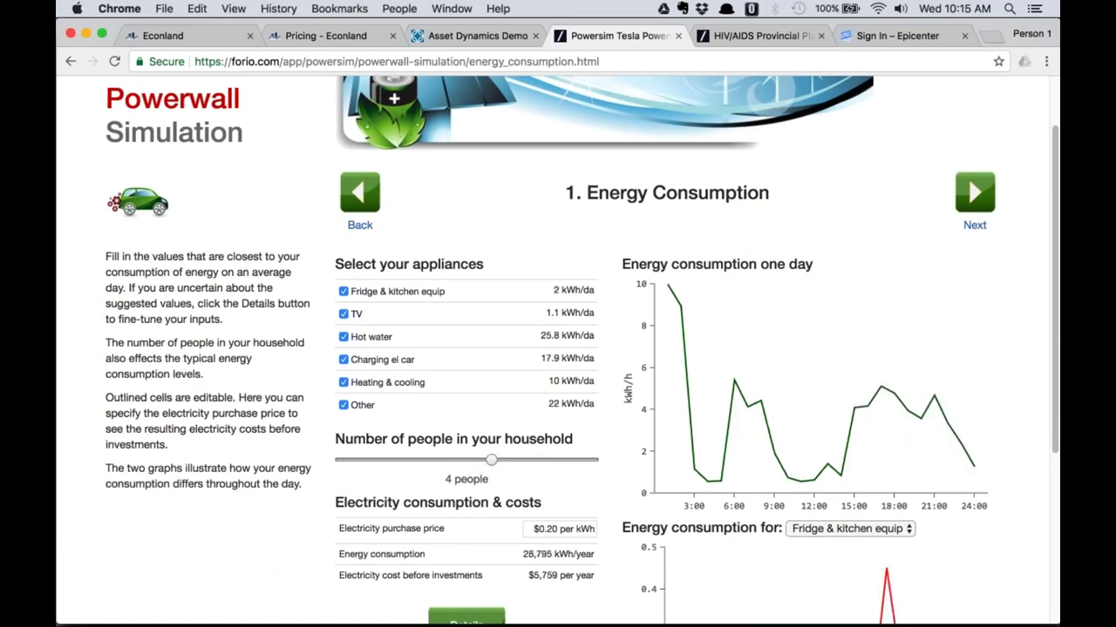
scroll(654, 376, "down", 3)
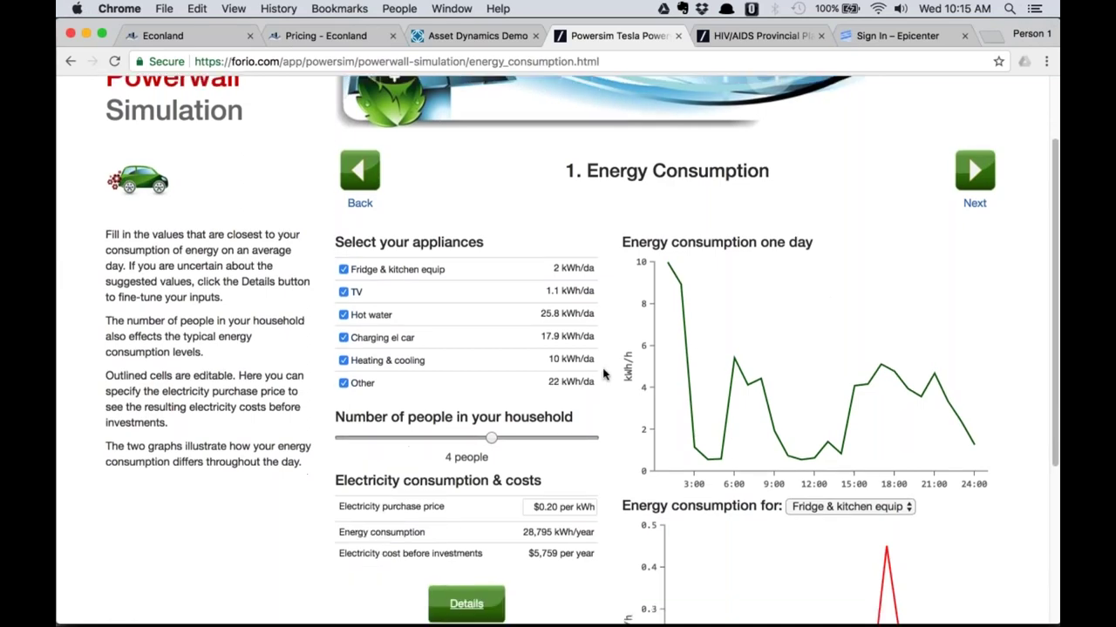
left_click(465, 521)
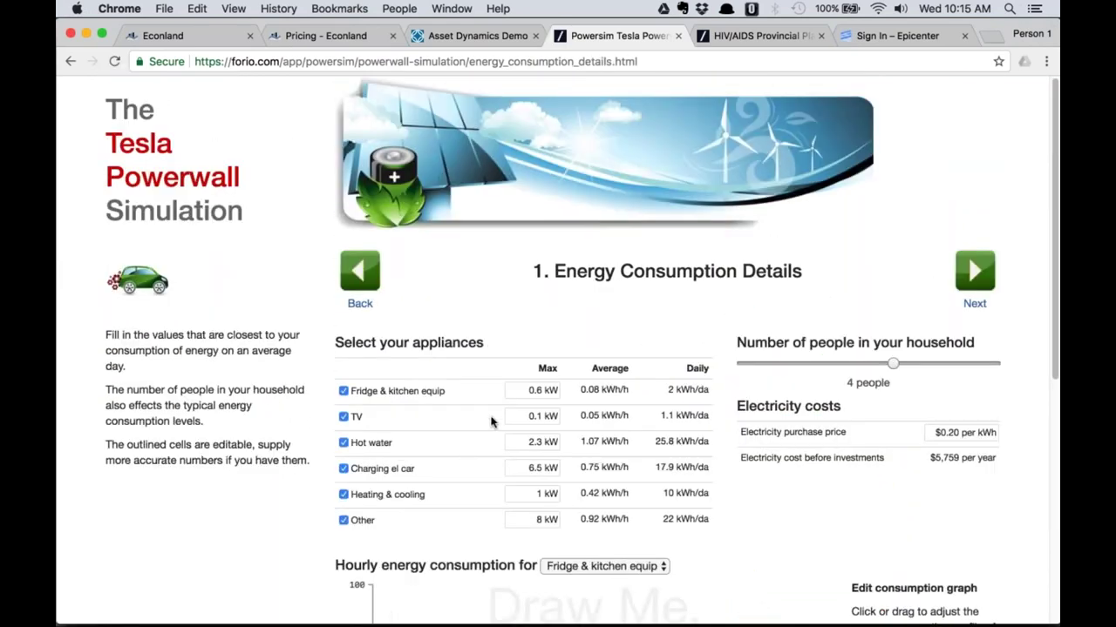
Show the TV's profile in the Hourly energy consumption chart.
scroll(464, 443, "down", 5)
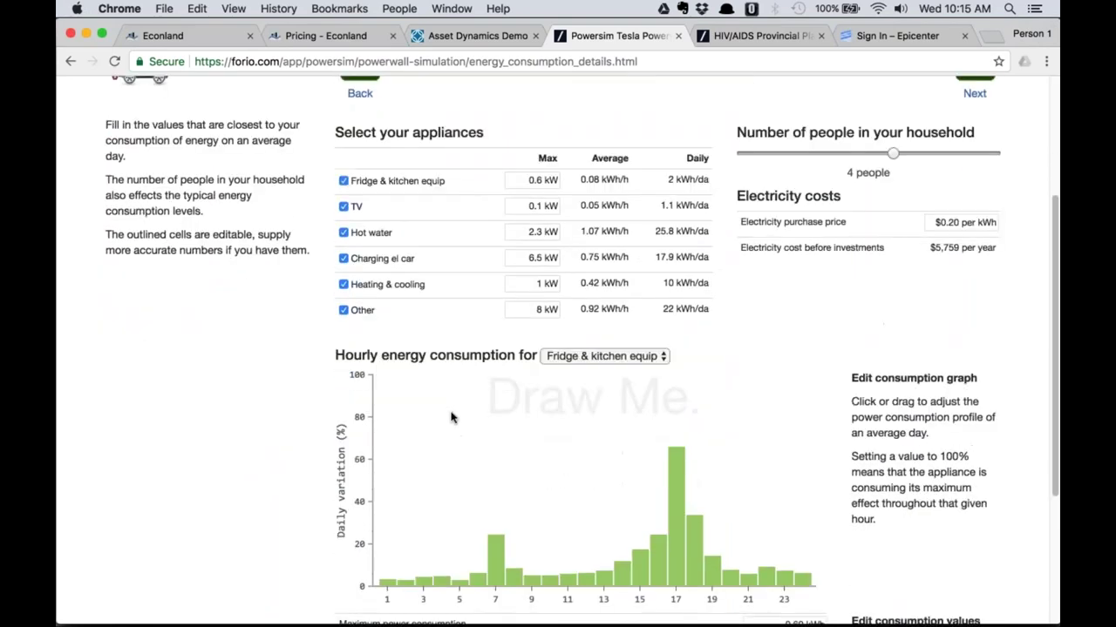
left_click(632, 363)
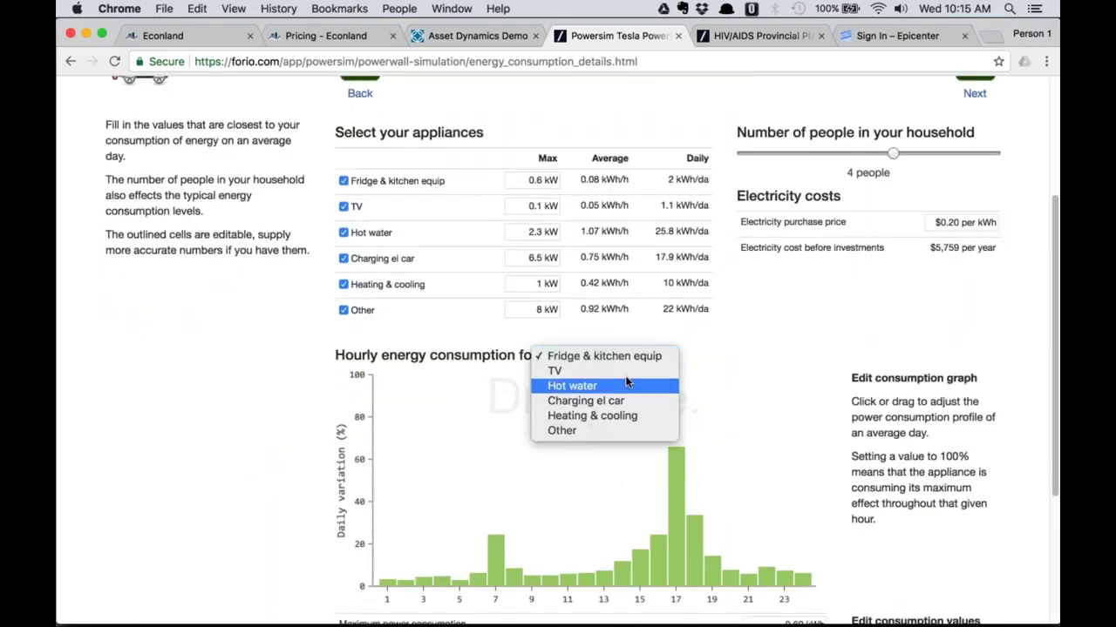
left_click(625, 370)
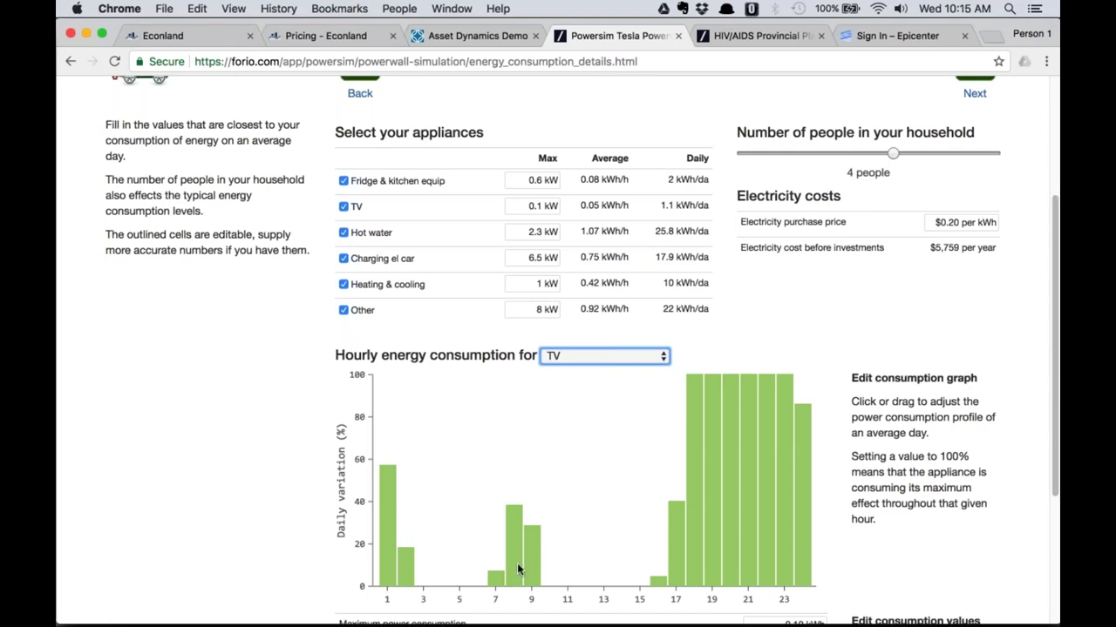
left_click(621, 357)
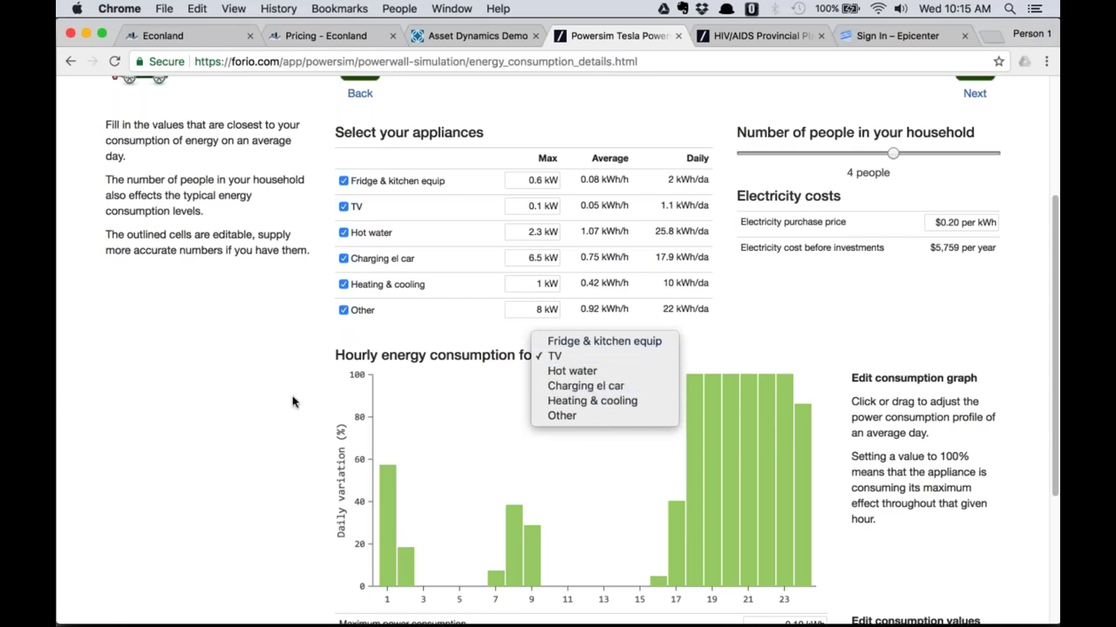
left_click(601, 553)
Redraw TV usage for hours 12–15 and 23–24 so daily use is 0.9 kWh, then continue.
mouse_move(590, 561)
left_mouse_down()
mouse_move(625, 558)
mouse_move(653, 525)
mouse_move(703, 511)
mouse_move(829, 521)
left_mouse_up()
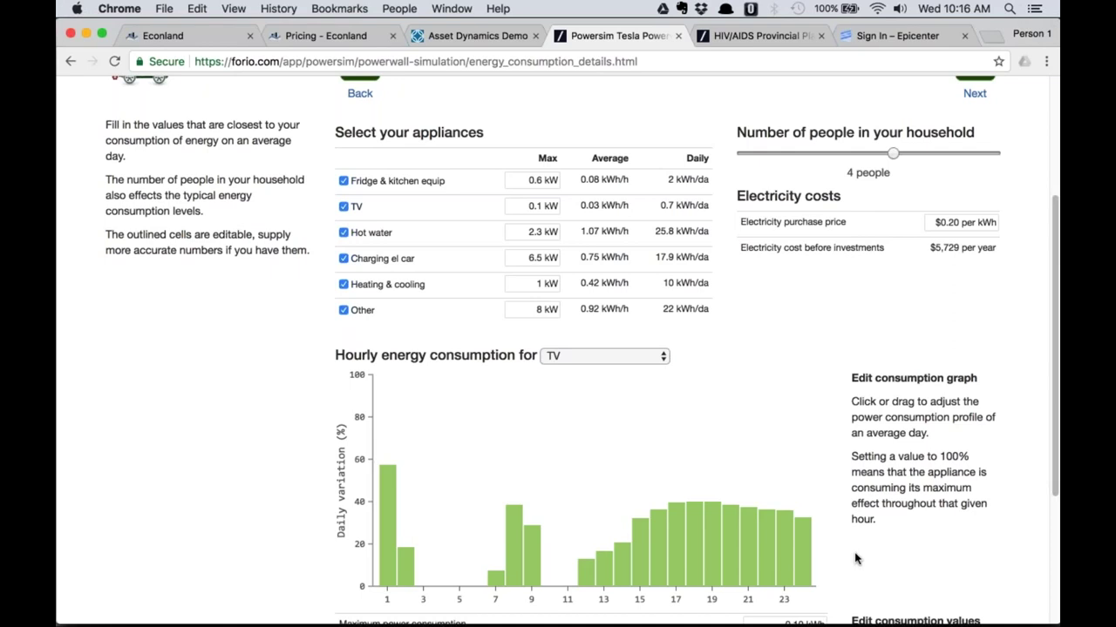
mouse_move(803, 476)
left_mouse_down()
mouse_move(760, 477)
mouse_move(681, 494)
left_mouse_up()
scroll(705, 431, "up", 5)
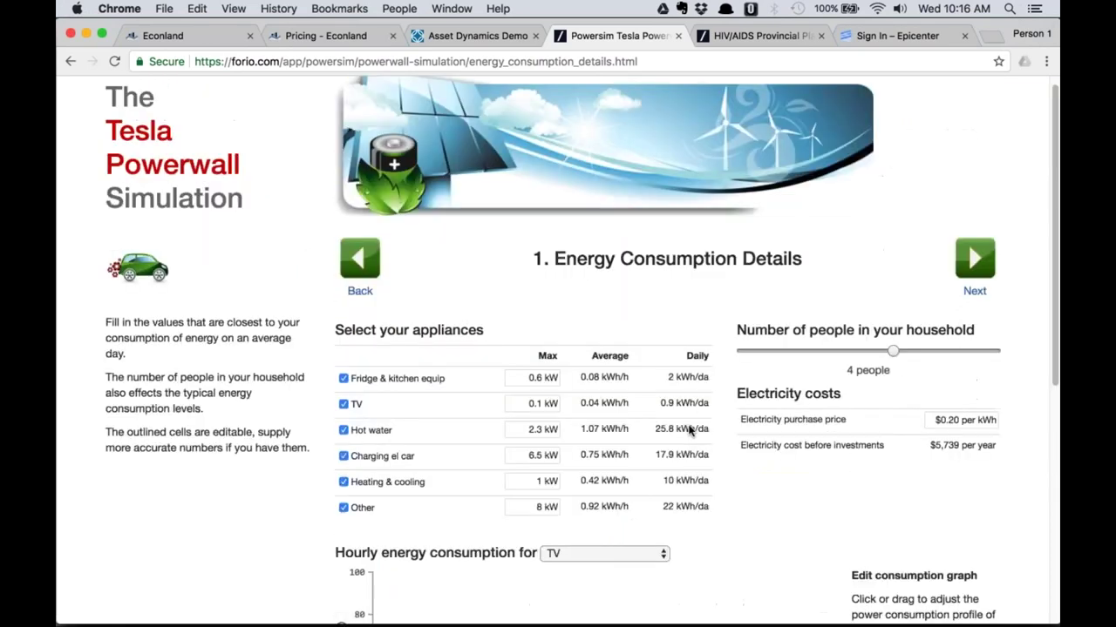
left_click(974, 272)
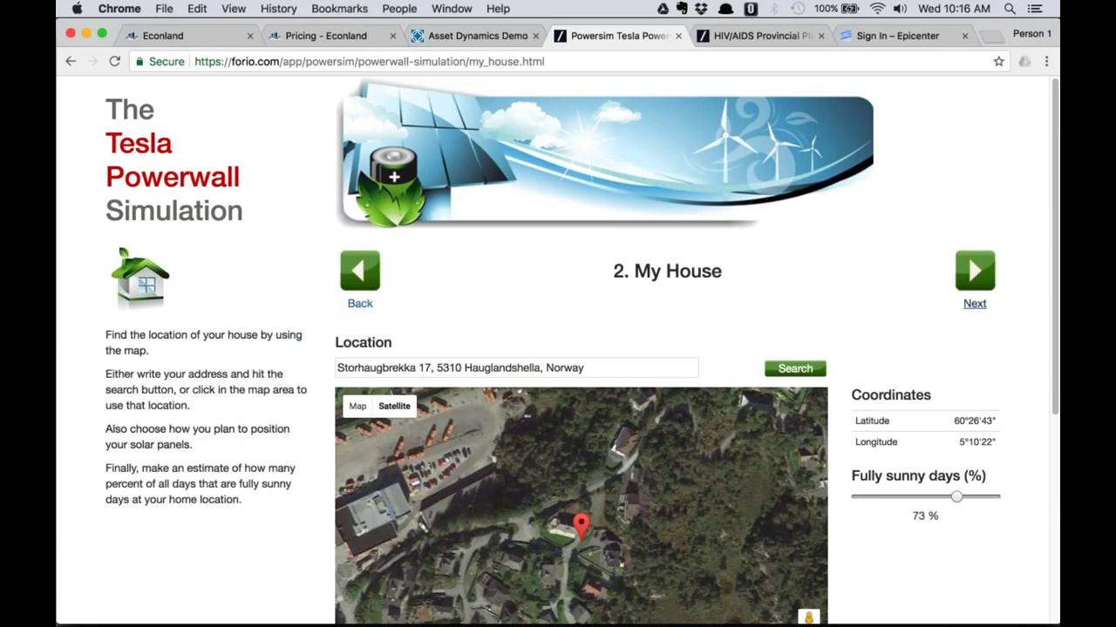
Replace the Norwegian house location with a San Francisco street address from the first suggestion.
scroll(610, 366, "down", 1)
left_click(609, 344)
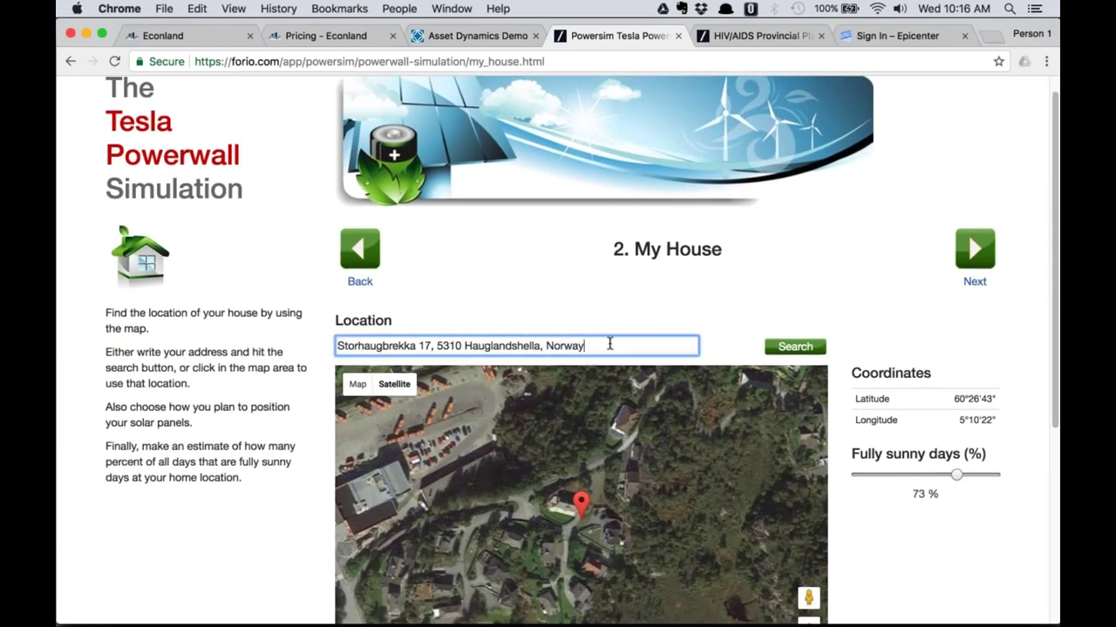
double_click(609, 344)
left_click(606, 343)
left_click_drag(605, 342, 319, 340)
type("1")
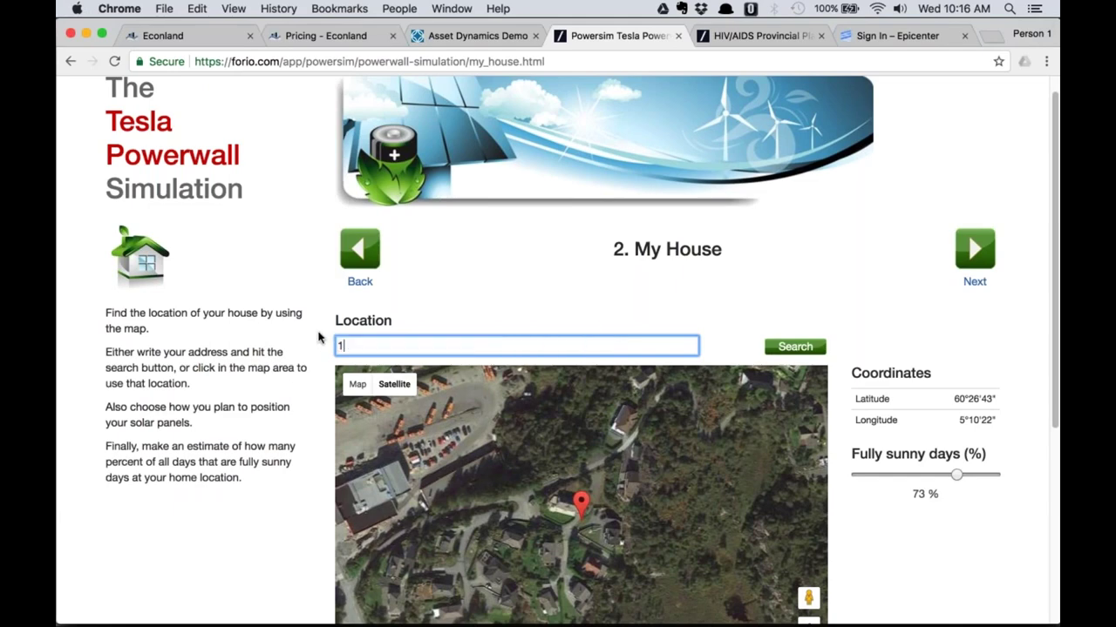
type("159")
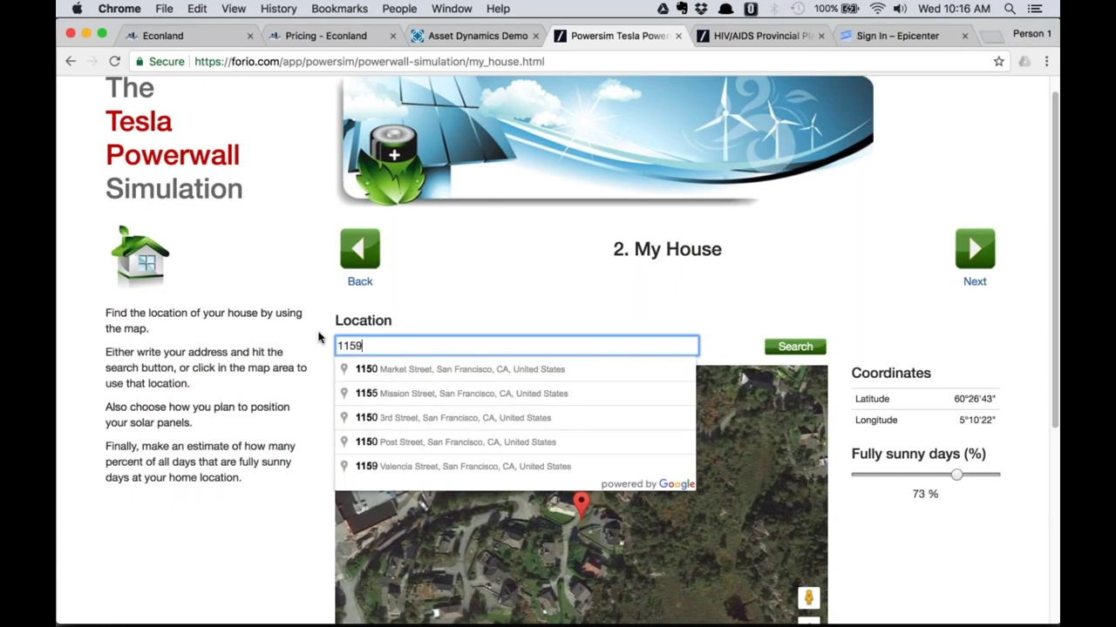
key("BackSpace")
key("BackSpace")
key("BackSpace")
key("BackSpace")
type("2601")
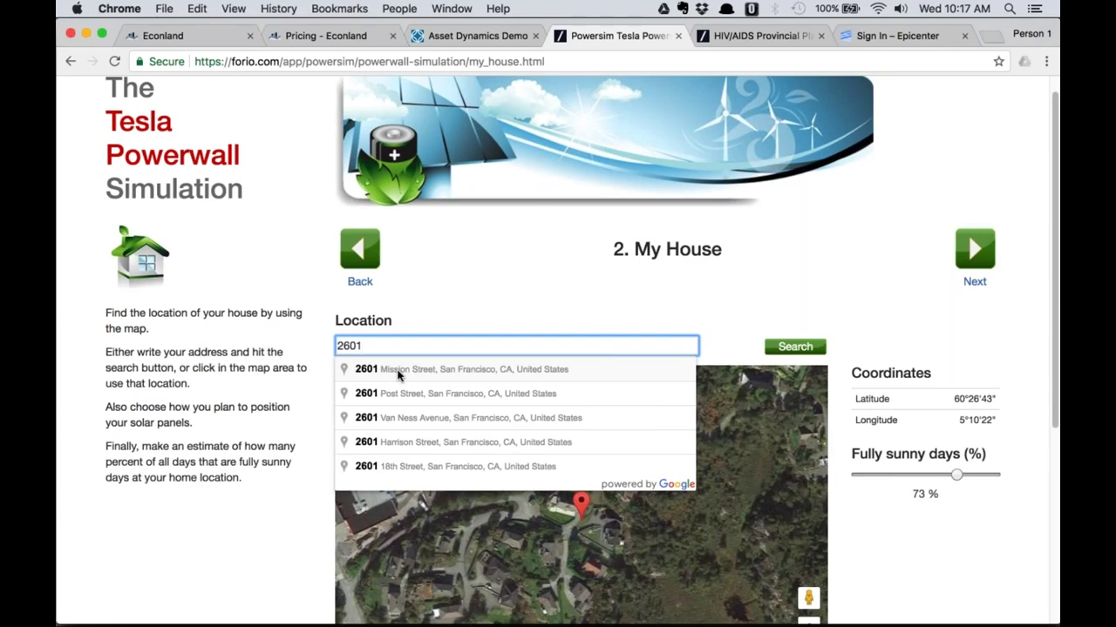
left_click(398, 369)
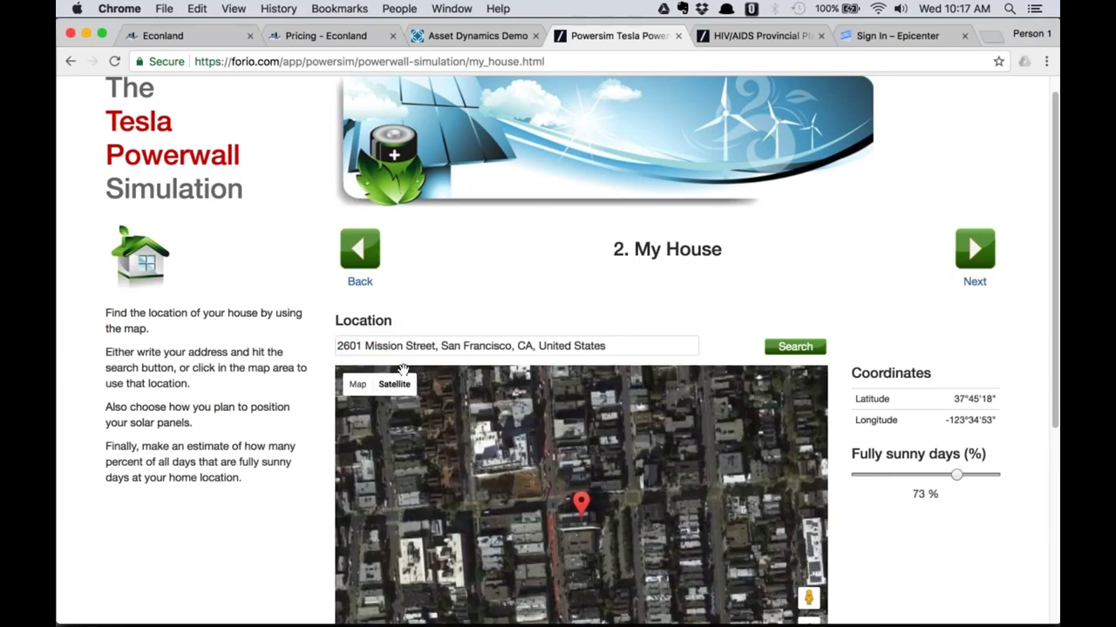
Zoom the satellite map in on the building at the pin.
scroll(403, 370, "down", 1)
scroll(811, 563, "down", 2)
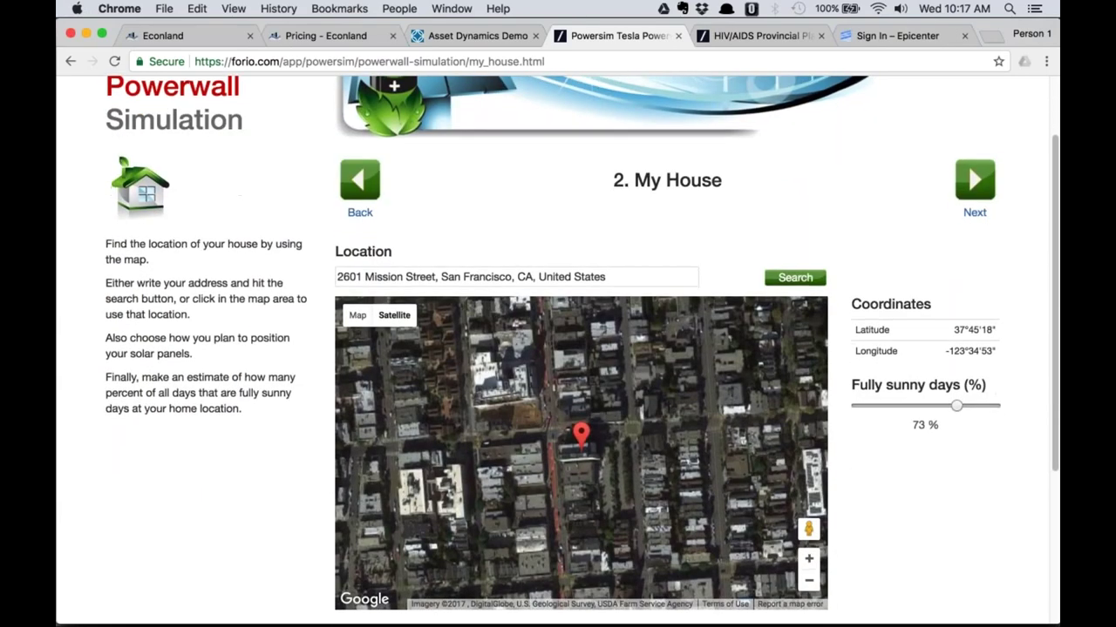
left_click(809, 561)
left_click(809, 561)
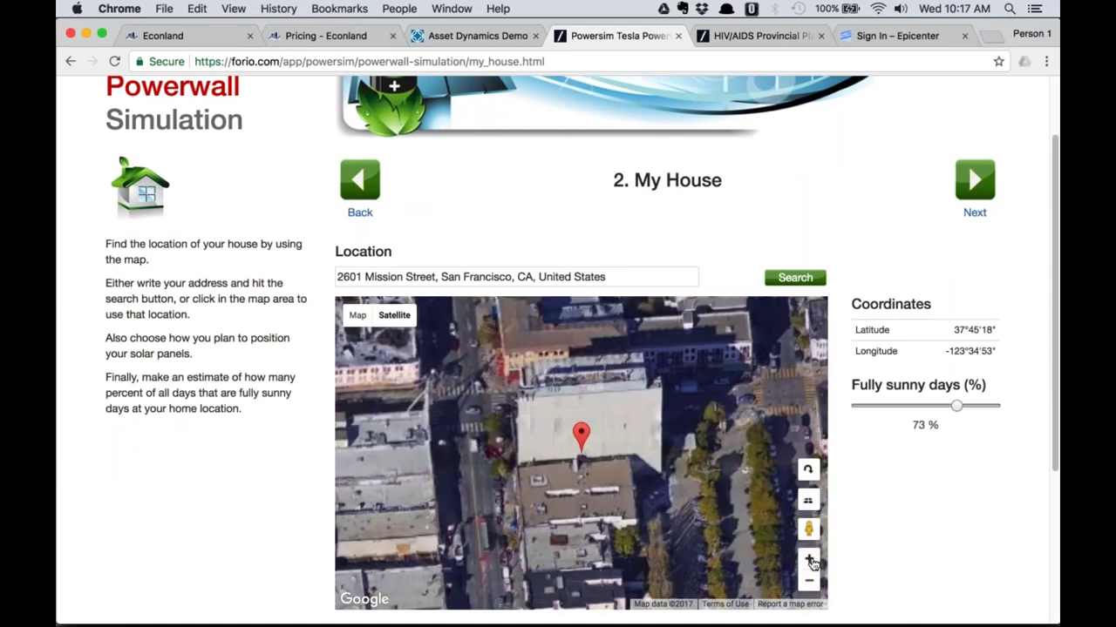
left_click(809, 561)
key("Down")
key("Down")
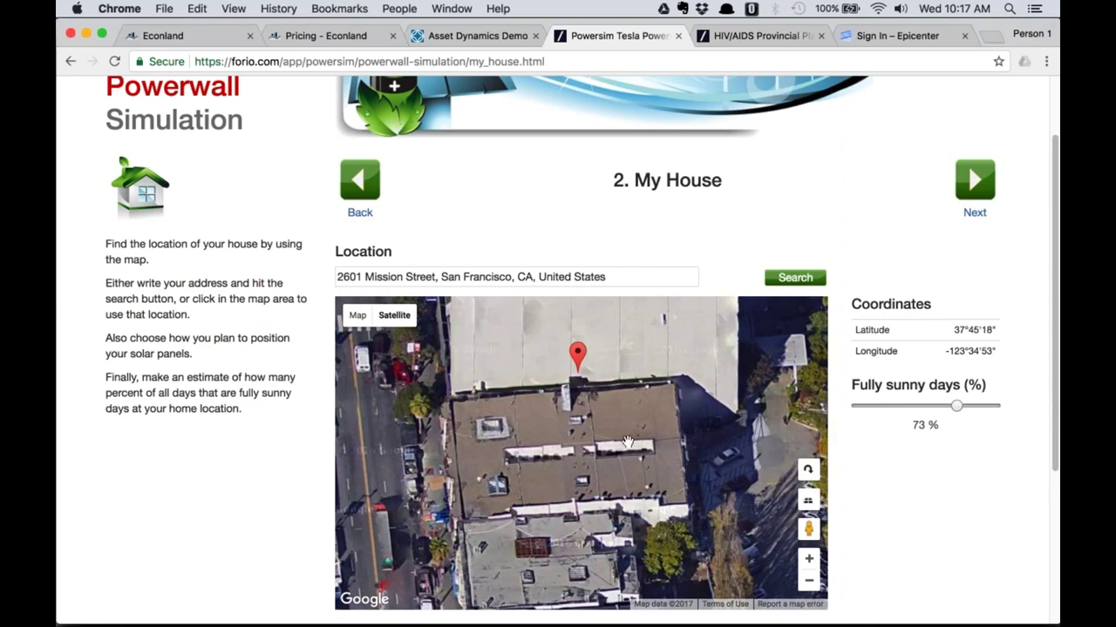
double_click(870, 330)
left_click(953, 341)
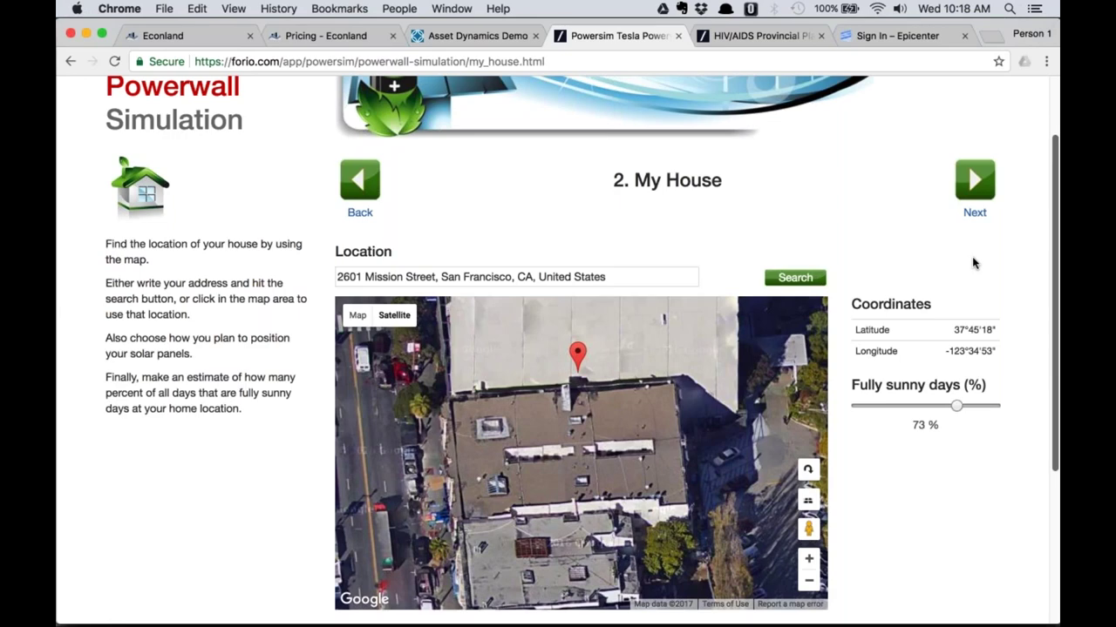
scroll(974, 263, "up", 2)
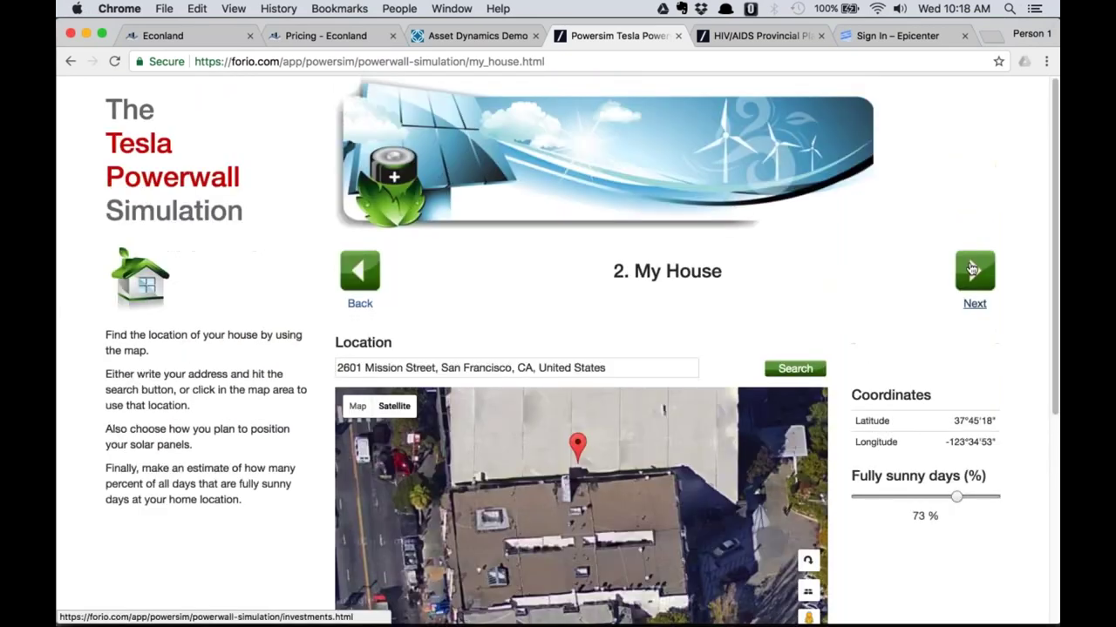
Open the Investments step and review its contents.
left_click(973, 271)
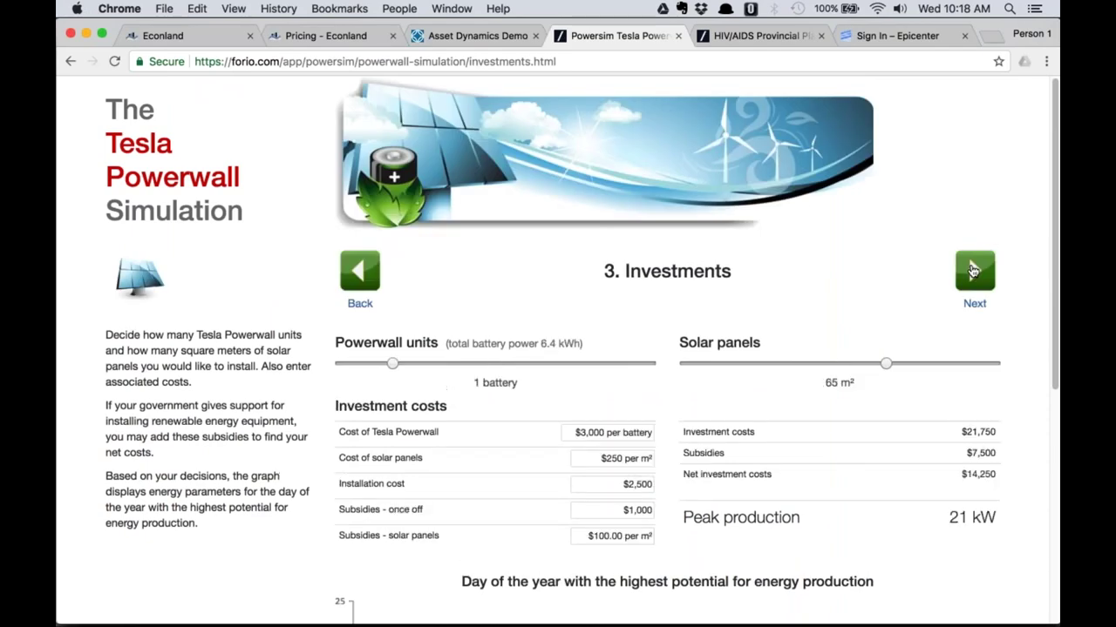
scroll(757, 249, "down", 5)
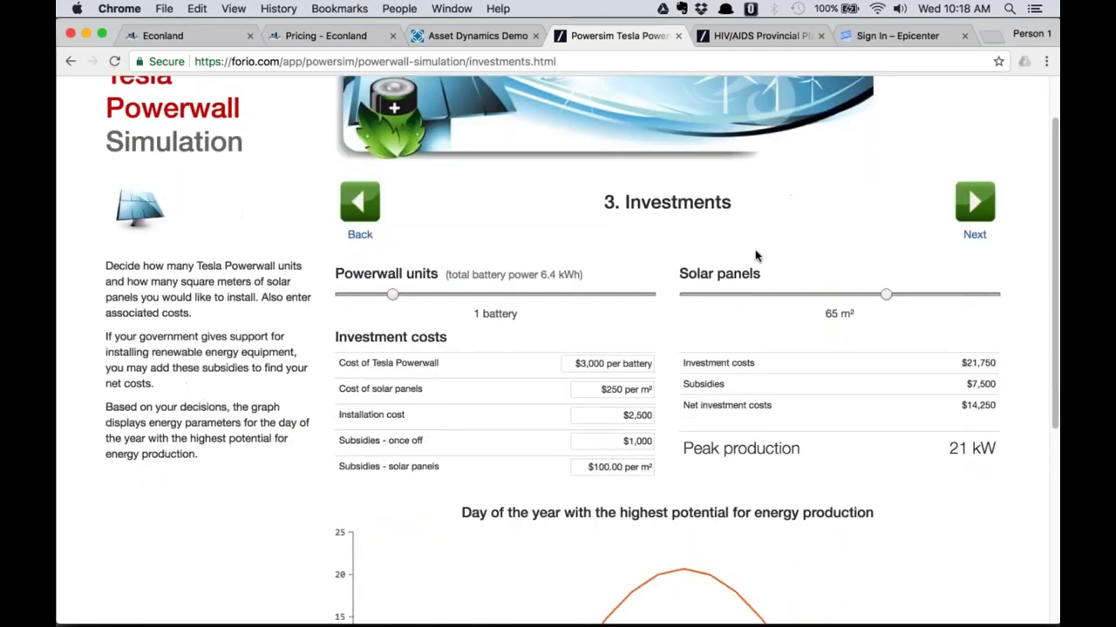
scroll(757, 254, "down", 3)
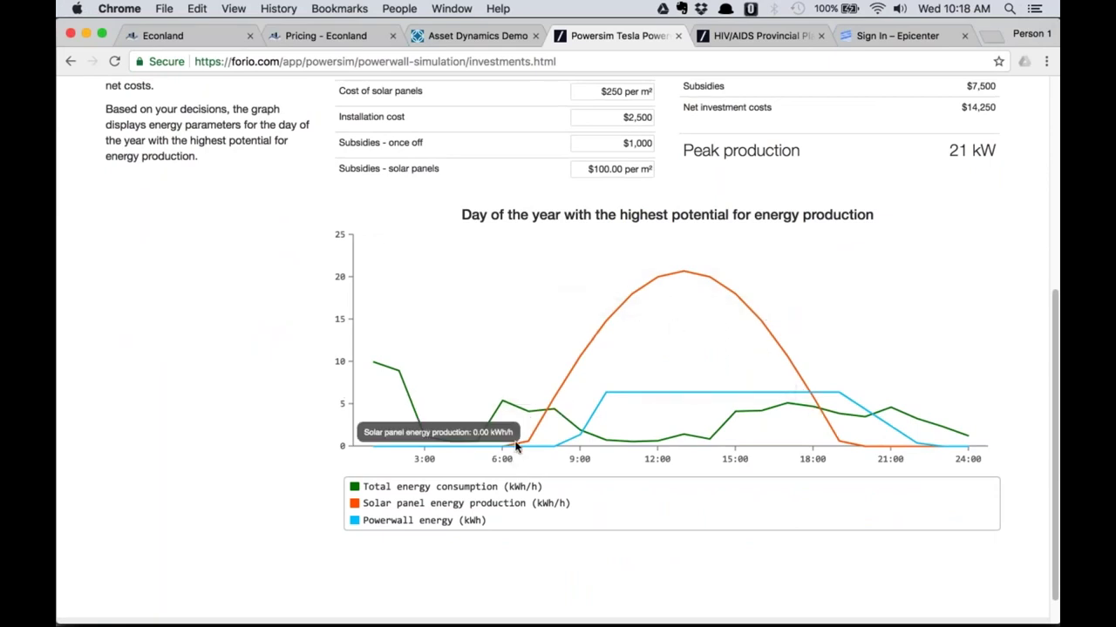
scroll(847, 194, "up", 5)
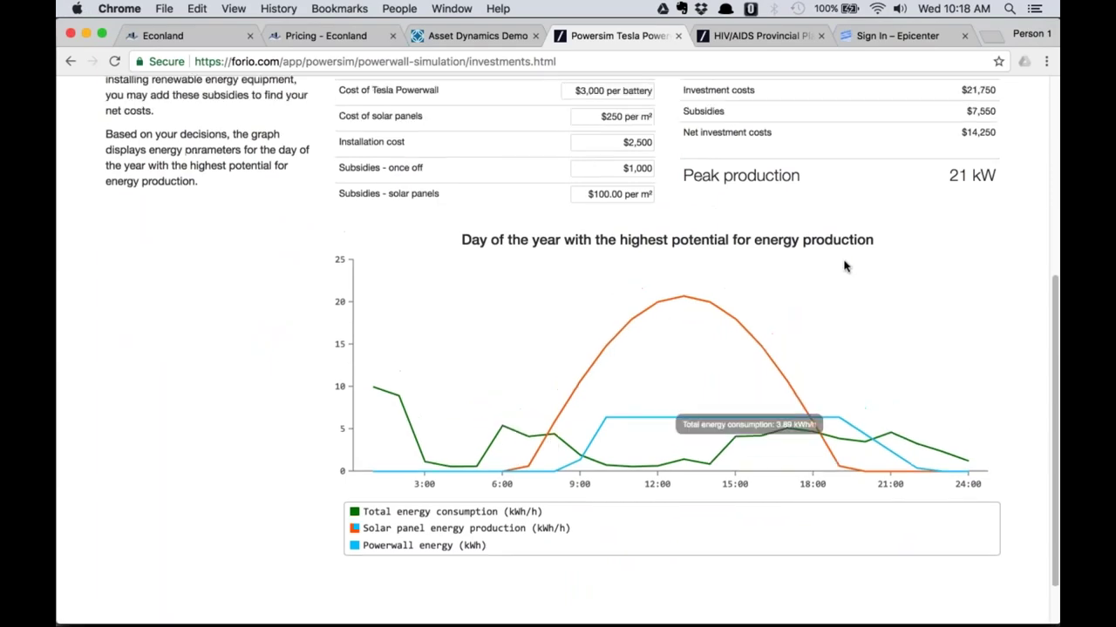
scroll(836, 265, "down", 5)
scroll(837, 266, "up", 5)
scroll(834, 261, "down", 4)
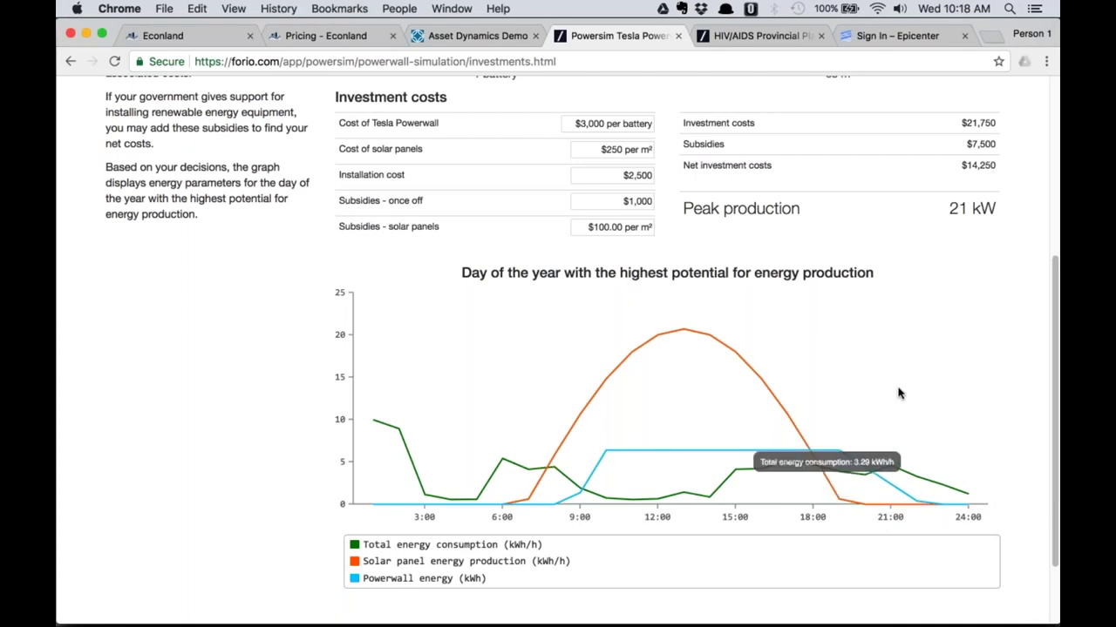
scroll(894, 391, "up", 6)
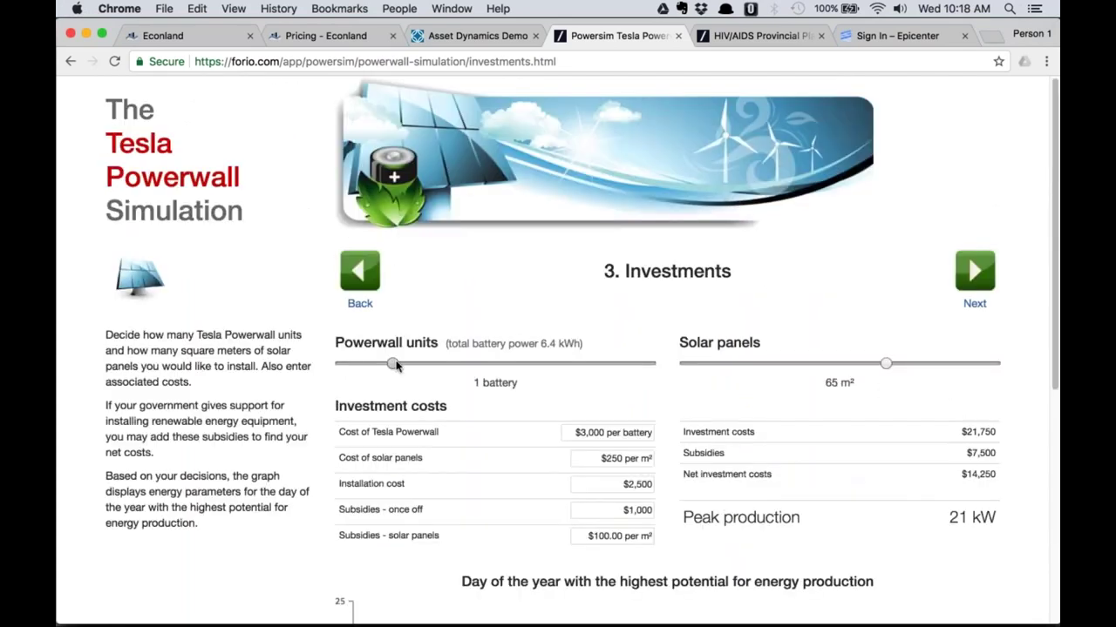
Set the Powerwall count to 3 batteries (19.2 kWh), bringing net investment to $20,250, and continue.
left_click_drag(393, 365, 495, 365)
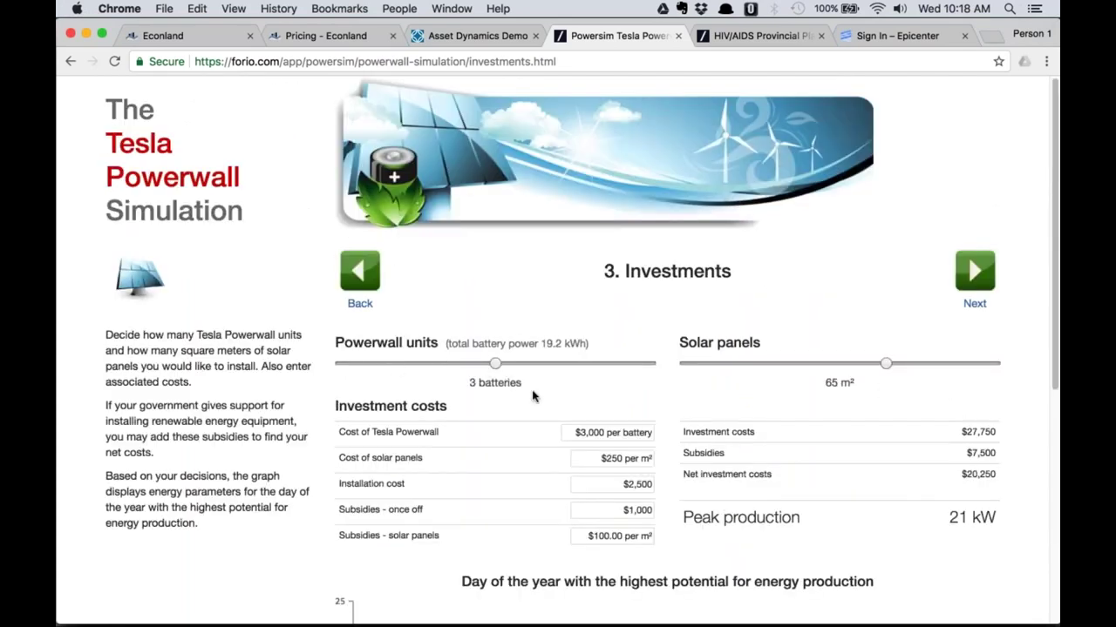
scroll(536, 401, "down", 1)
scroll(536, 401, "down", 5)
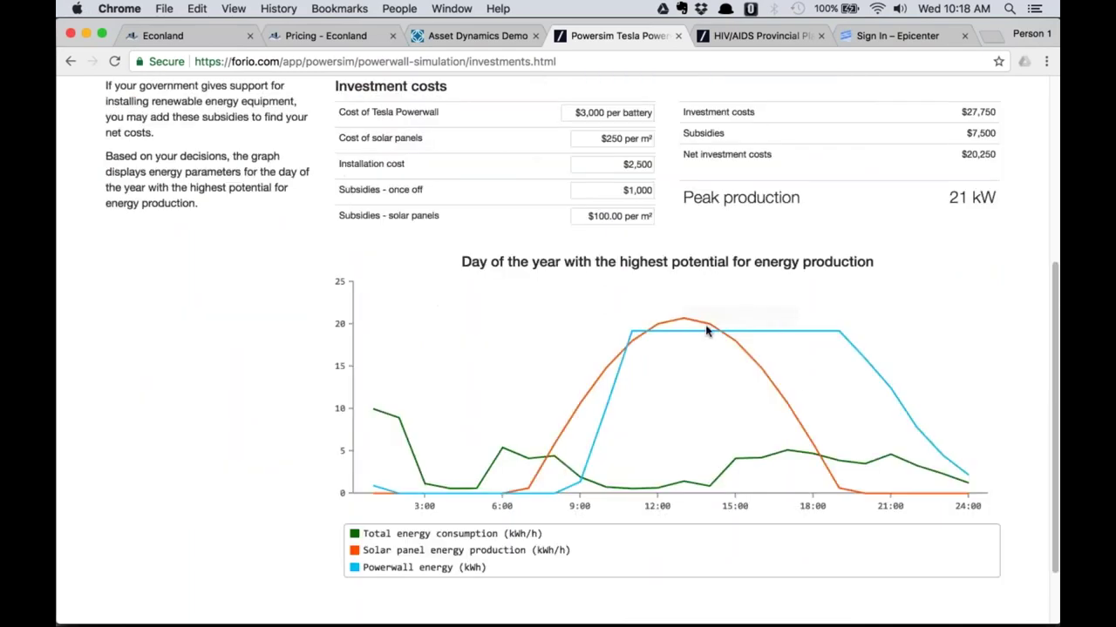
scroll(725, 295, "up", 6)
left_click(974, 303)
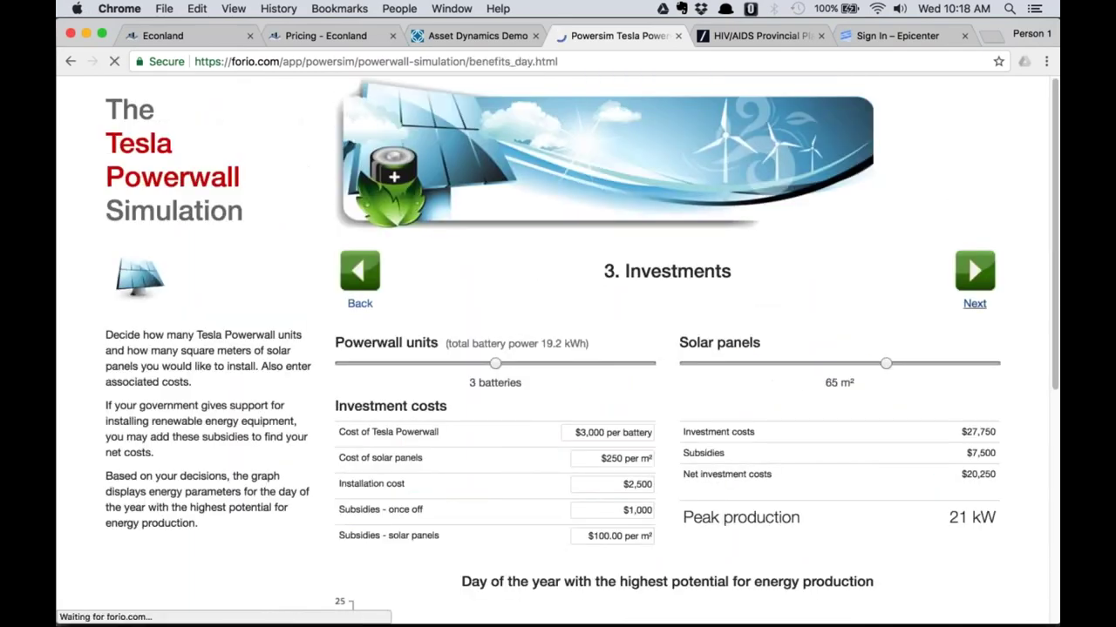
View the sunniest and least sunny day charts, pick another day, then continue to Benefits by Year.
scroll(605, 413, "down", 3)
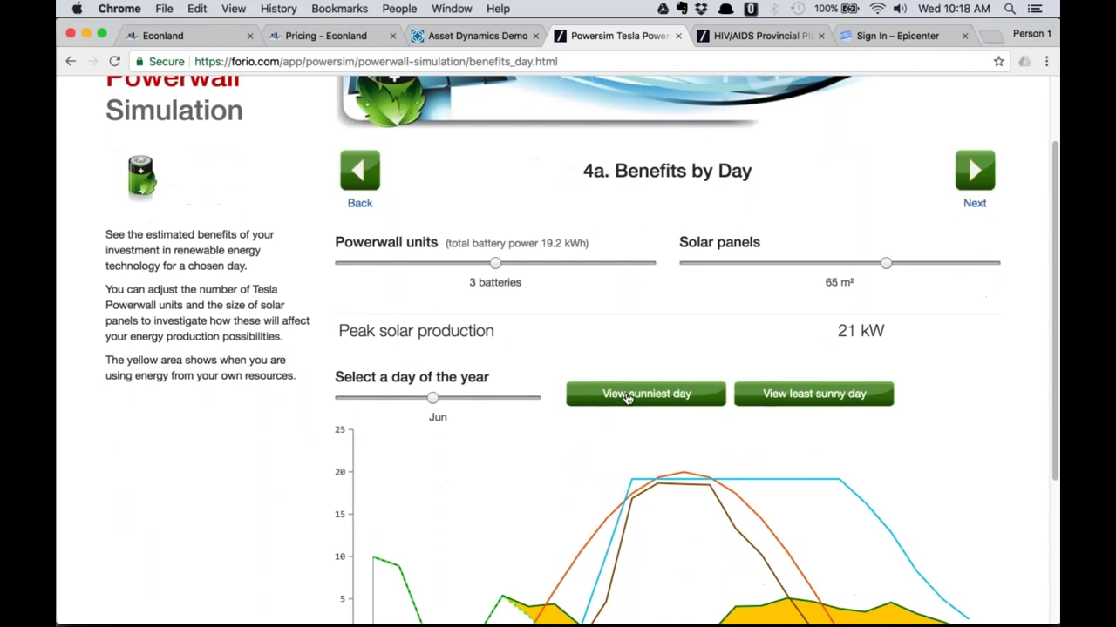
scroll(630, 397, "down", 3)
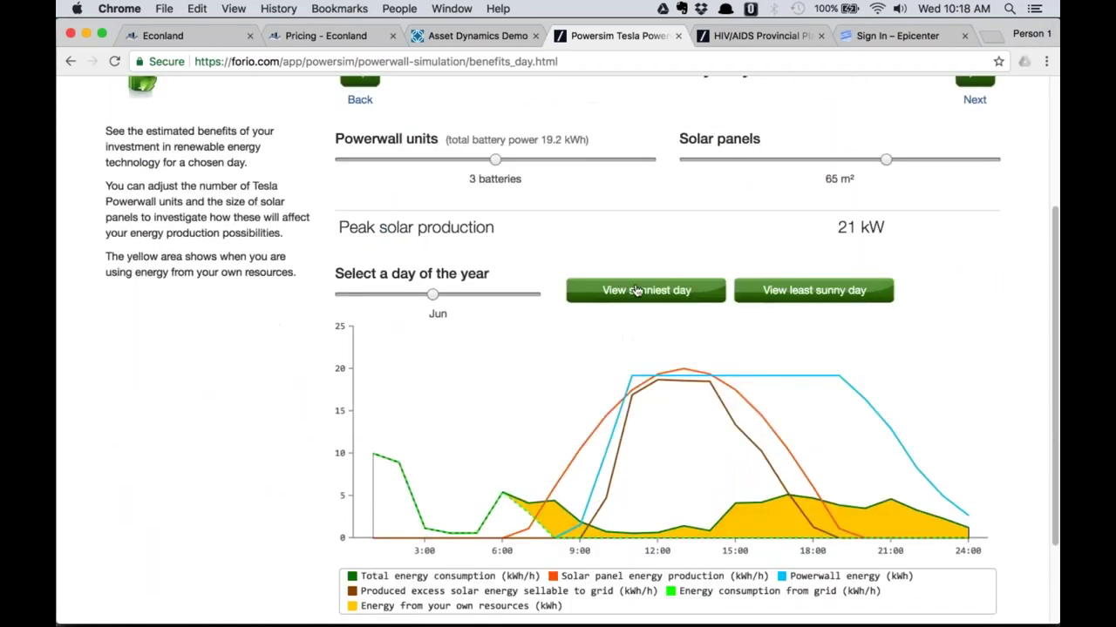
left_click(635, 290)
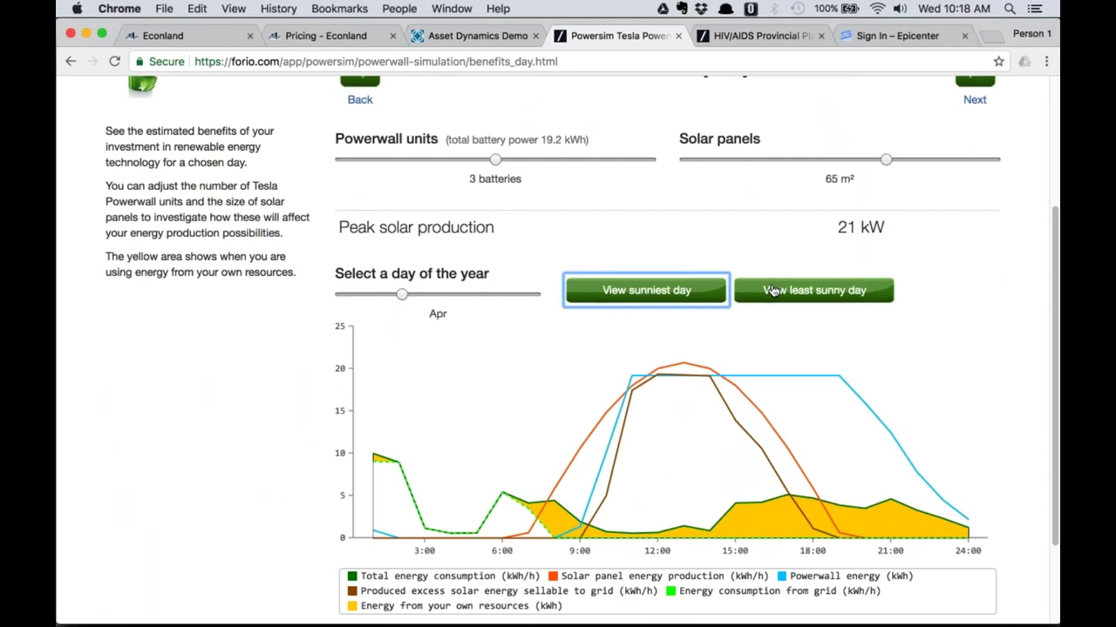
left_click(801, 293)
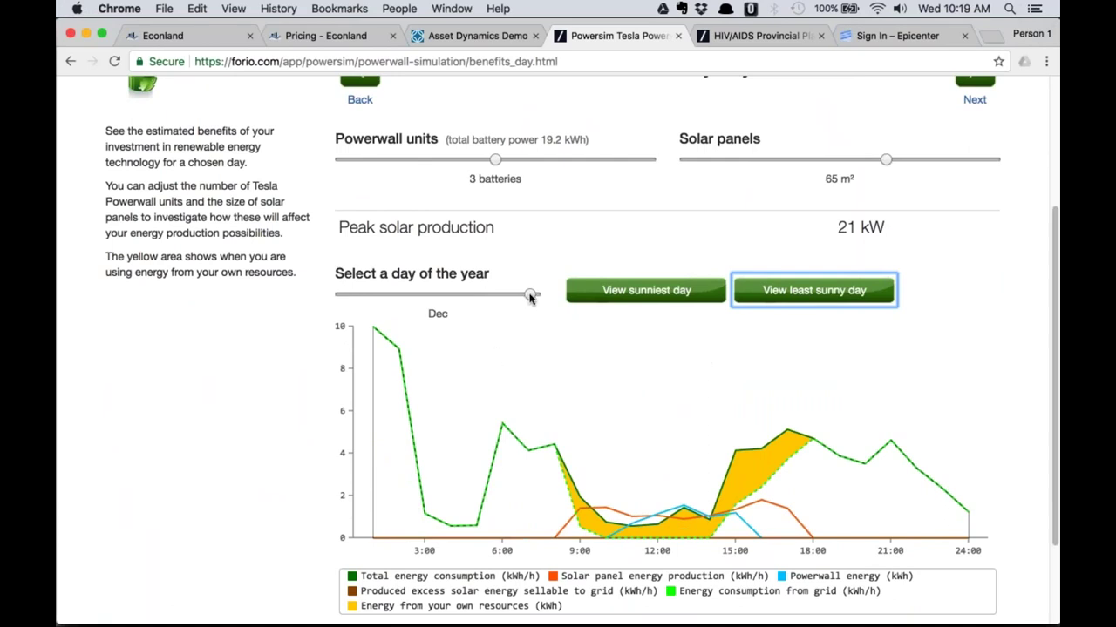
left_click_drag(530, 298, 430, 297)
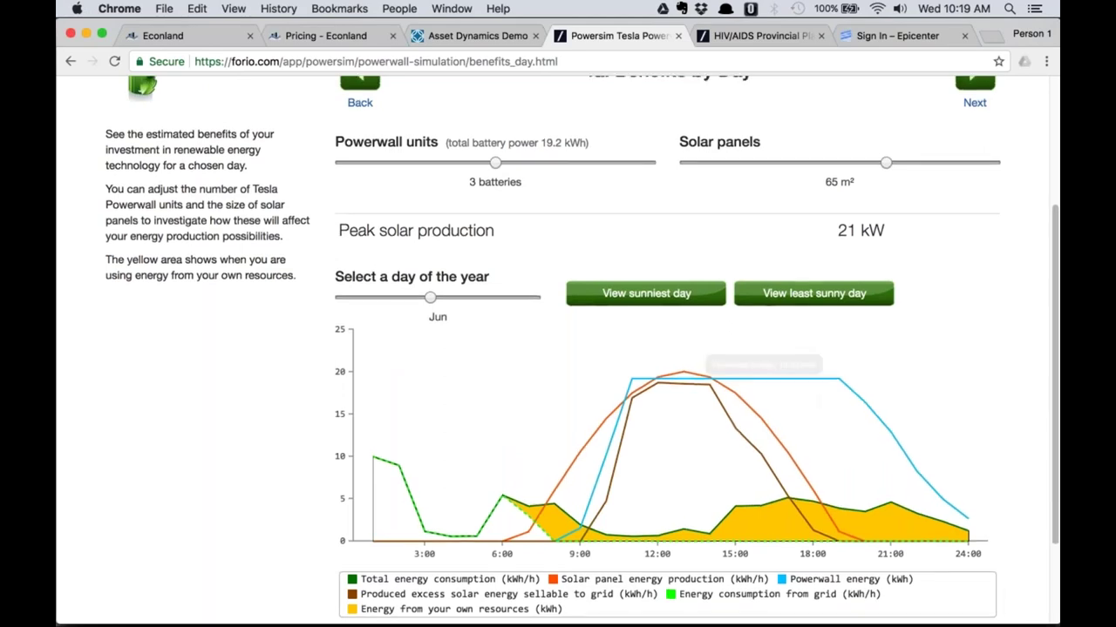
scroll(820, 392, "up", 3)
left_click(969, 267)
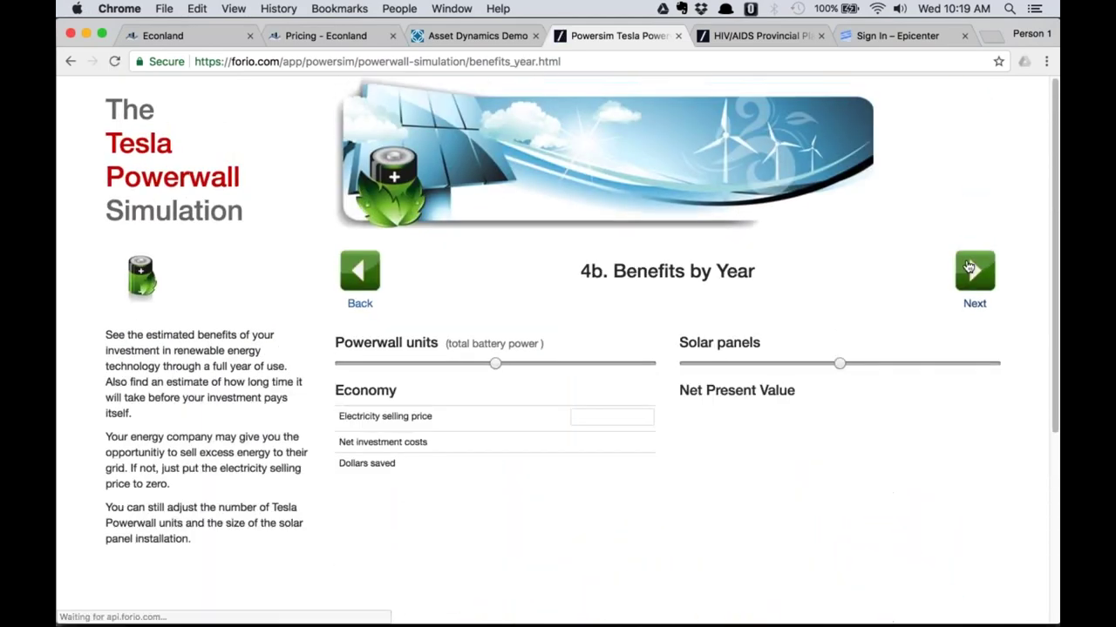
Review the Powerwall Summary of Benefit (payback after 6 years 3 months), then go to the HIV/AIDS simulator.
left_click(967, 275)
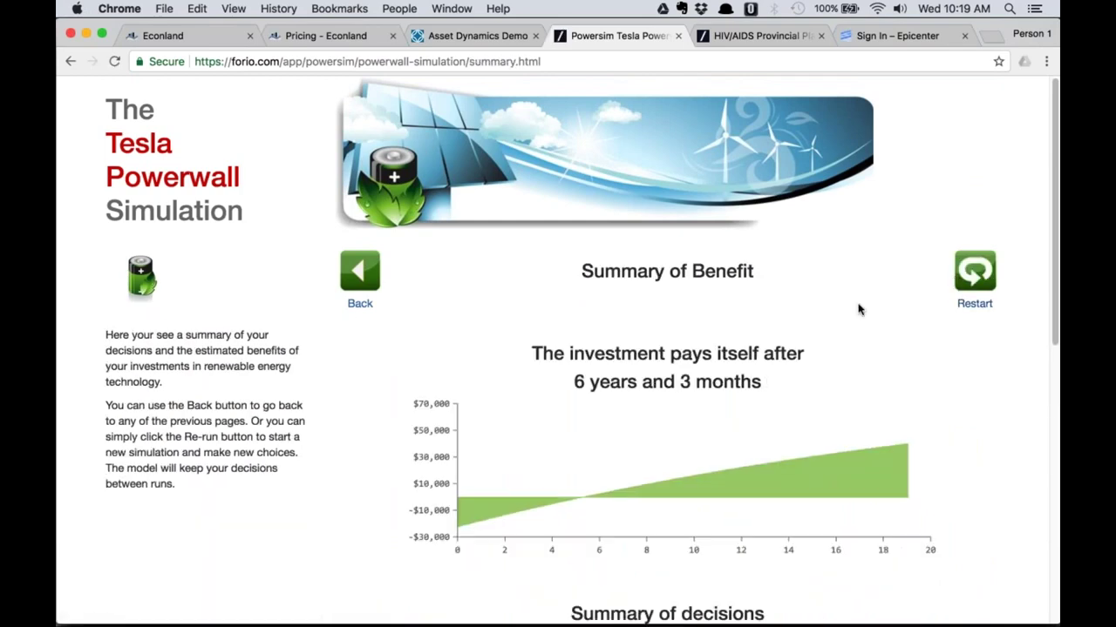
scroll(829, 318, "down", 4)
scroll(829, 319, "up", 3)
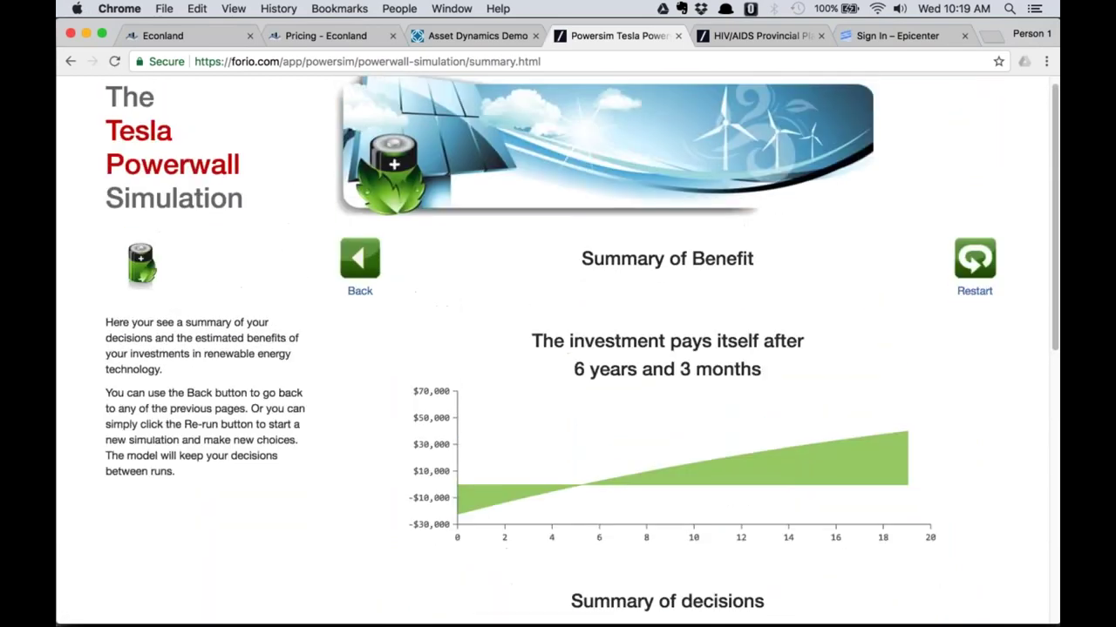
scroll(583, 350, "up", 1)
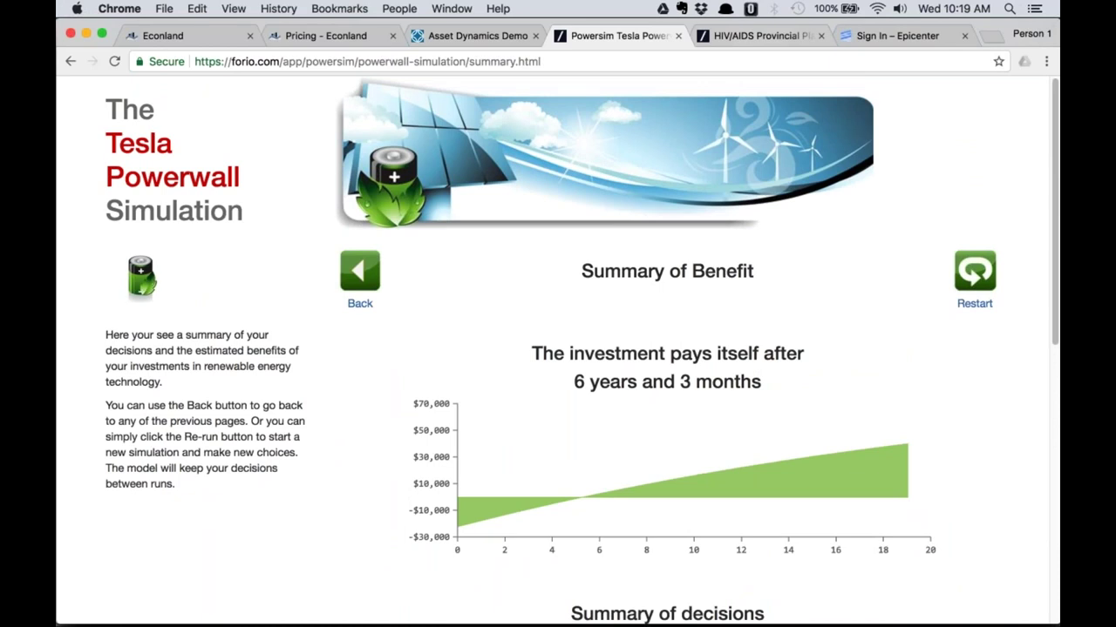
left_click(760, 36)
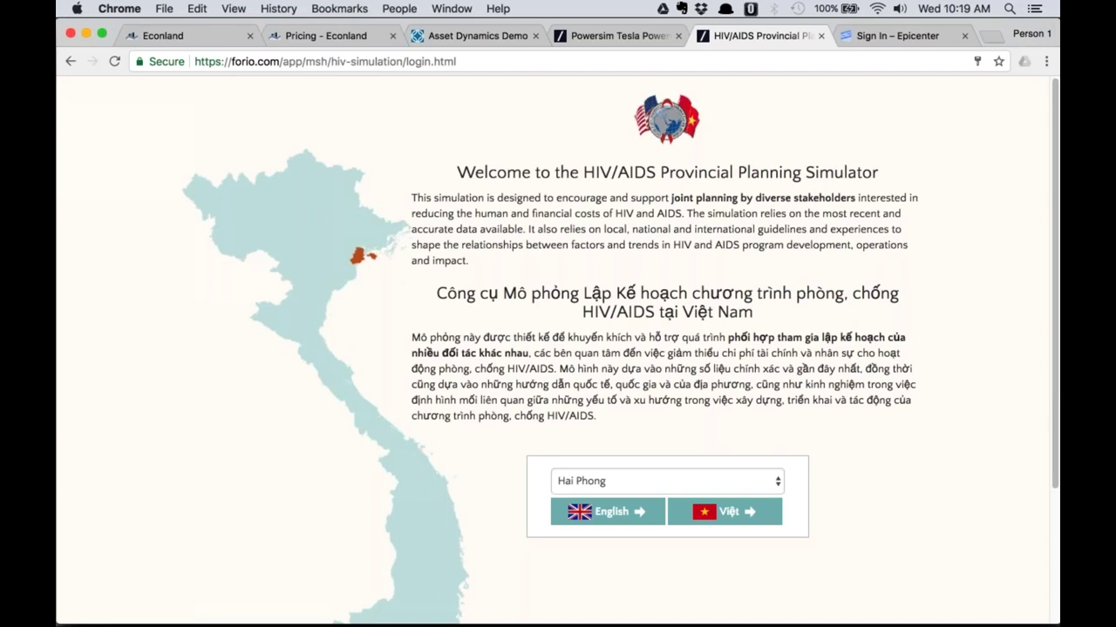
Set the province to Dien Bien, then change it back to Hai Phong.
left_click(622, 479)
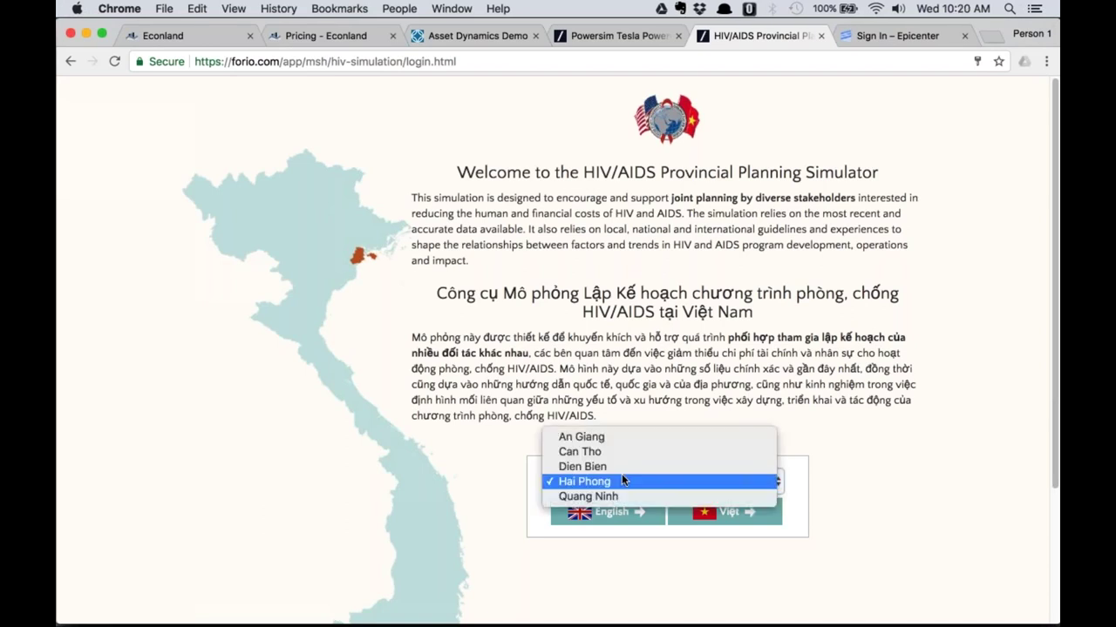
left_click(633, 466)
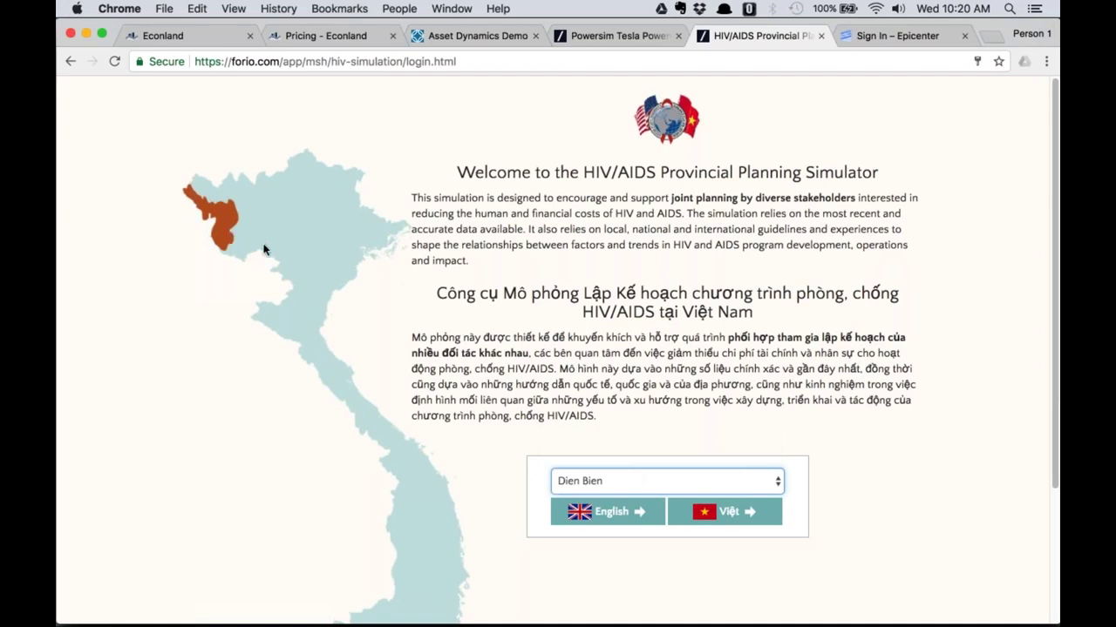
left_click(618, 485)
left_click(618, 496)
Continue in English and submit the username and password to sign in.
left_click_drag(589, 384, 593, 400)
left_click(608, 511)
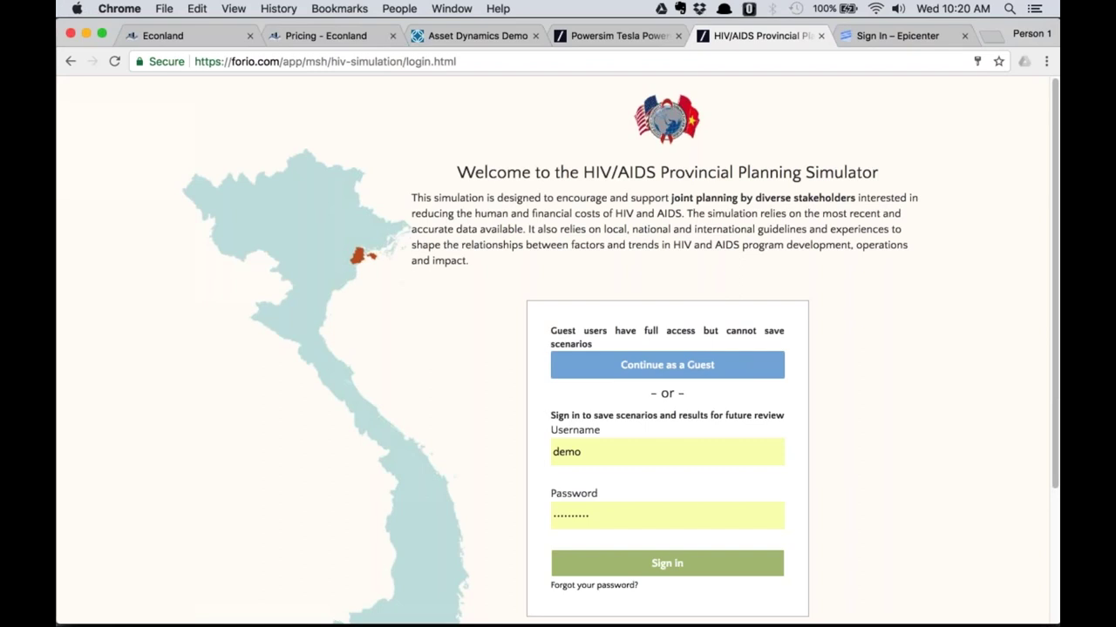
key("Return")
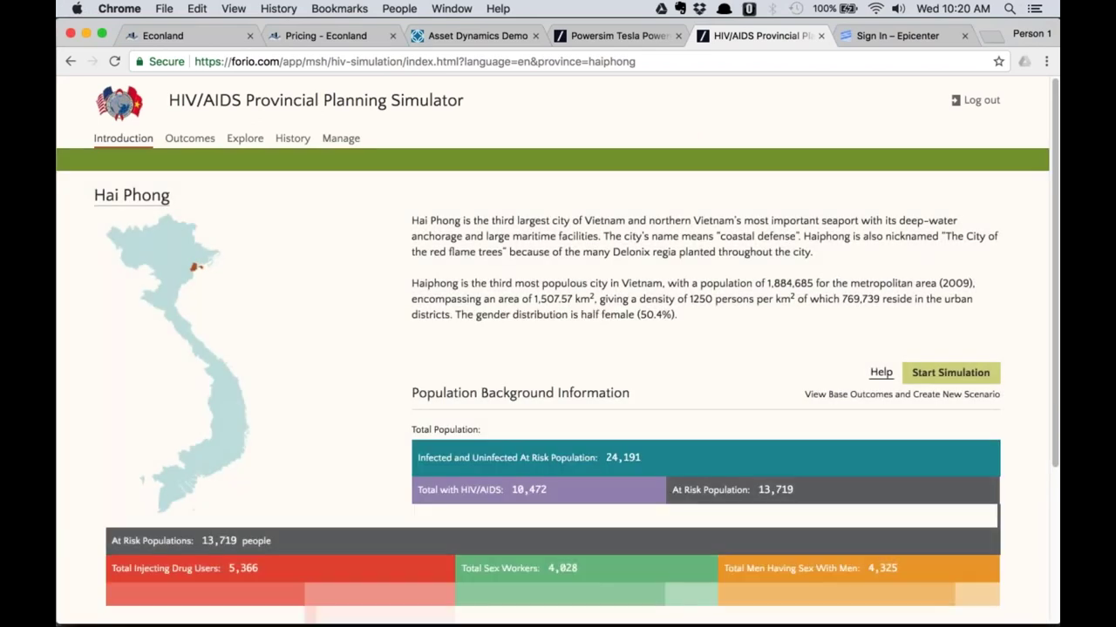
Open the Hai Phong outcomes dashboard and start a new Targets Based scenario.
scroll(444, 450, "down", 5)
scroll(443, 450, "up", 5)
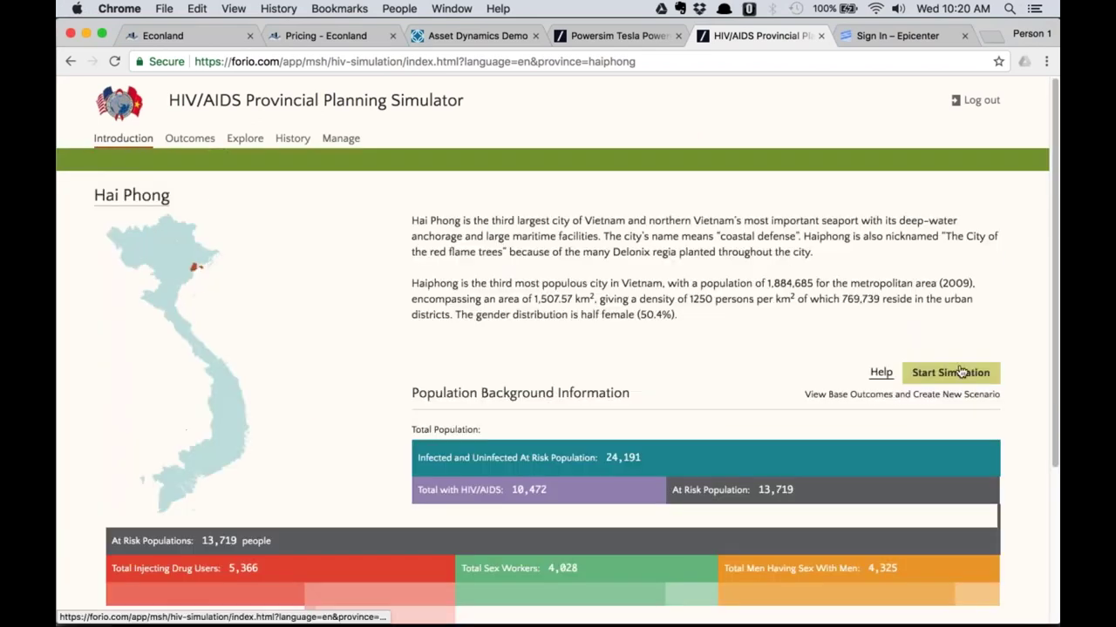
left_click(959, 372)
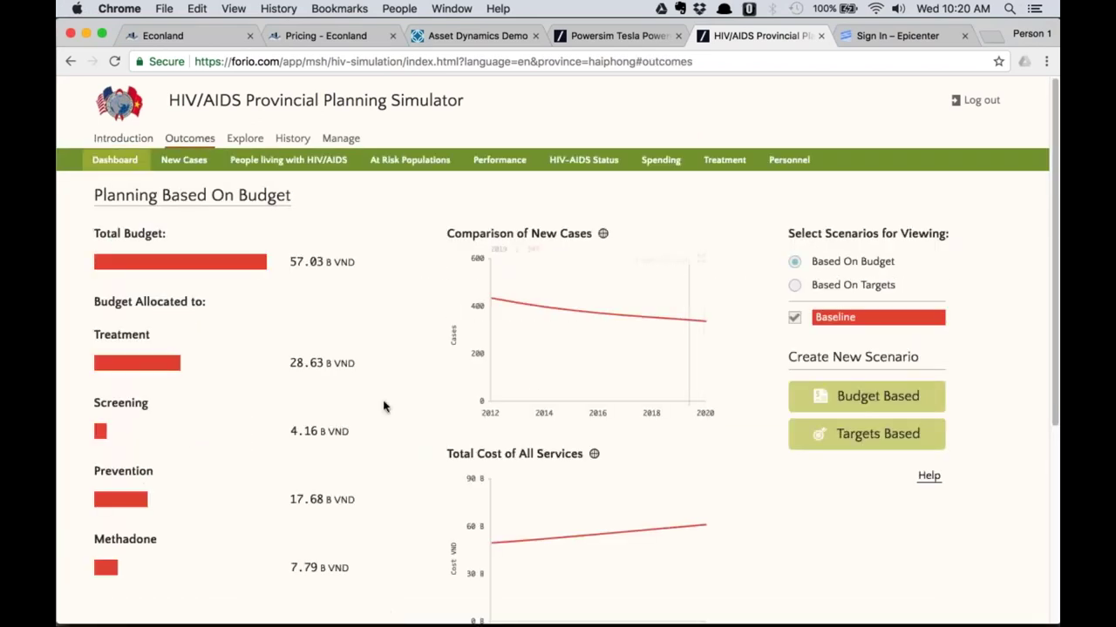
left_click(824, 431)
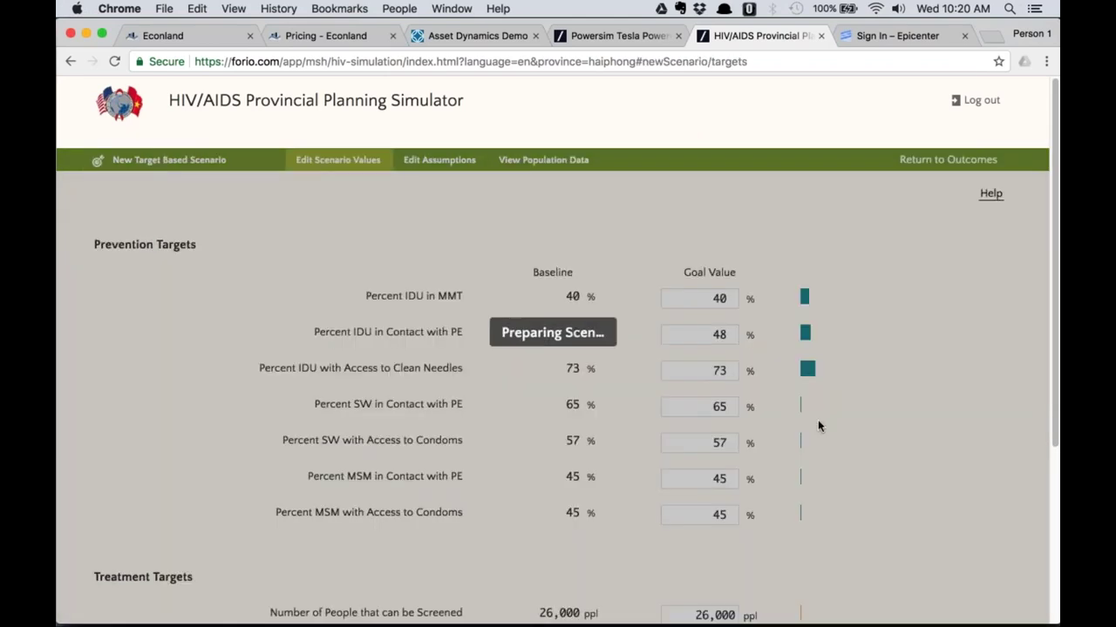
Set every prevention goal value to 80.
type("80")
key("Tab")
type("80")
key("Tab")
type("80")
key("Tab")
type("80\t80")
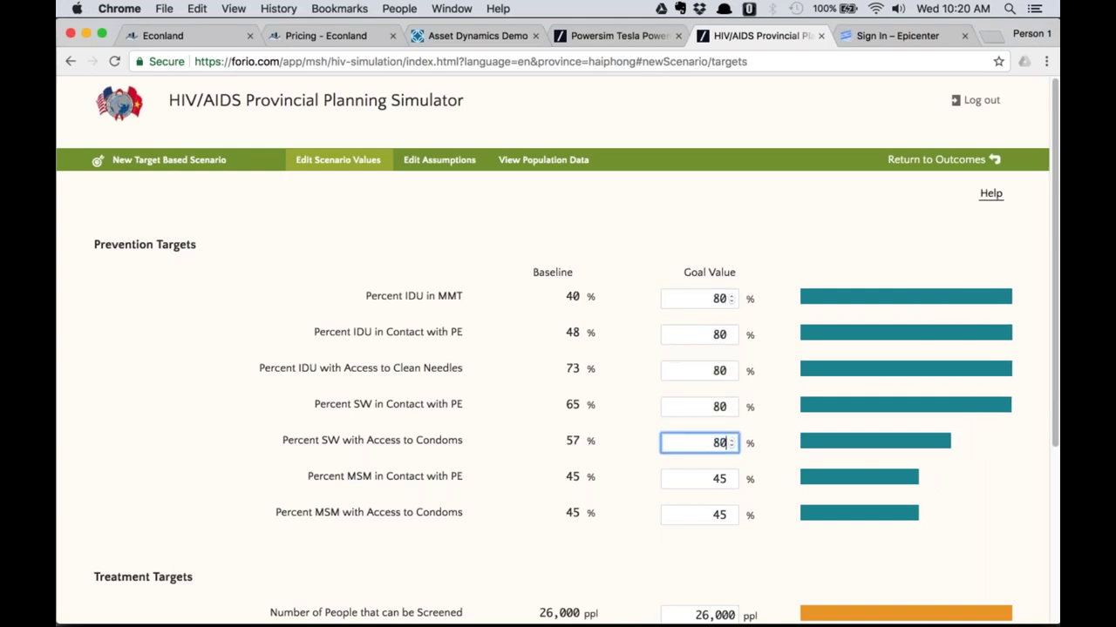
key("Tab")
type("80")
key("Tab")
type("80")
key("Tab")
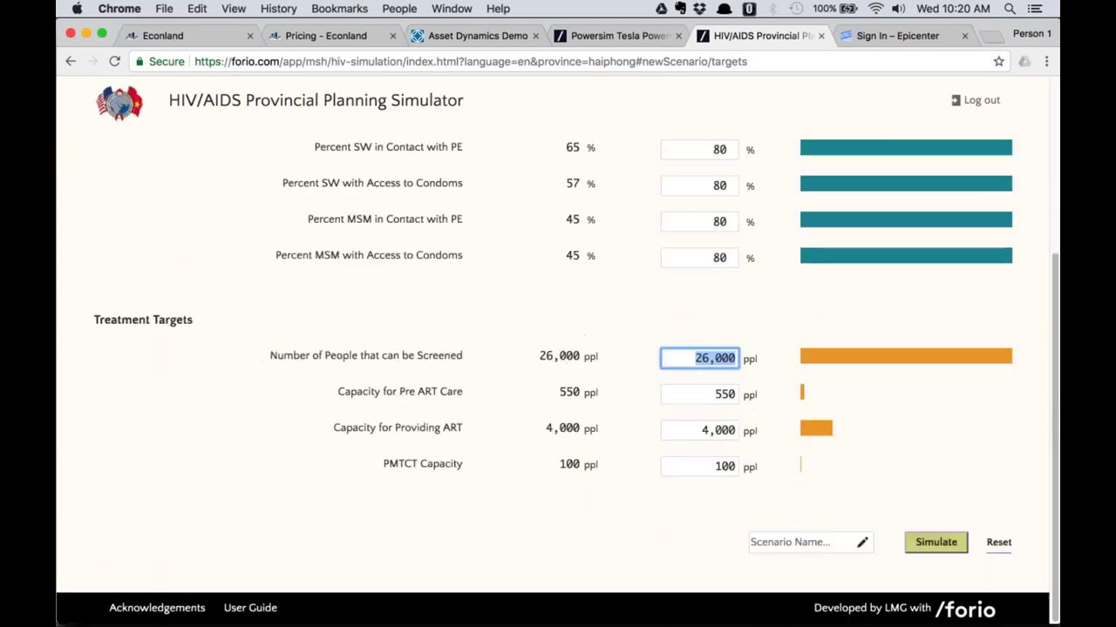
Name the scenario 'Prevention' and simulate it.
left_click(806, 543)
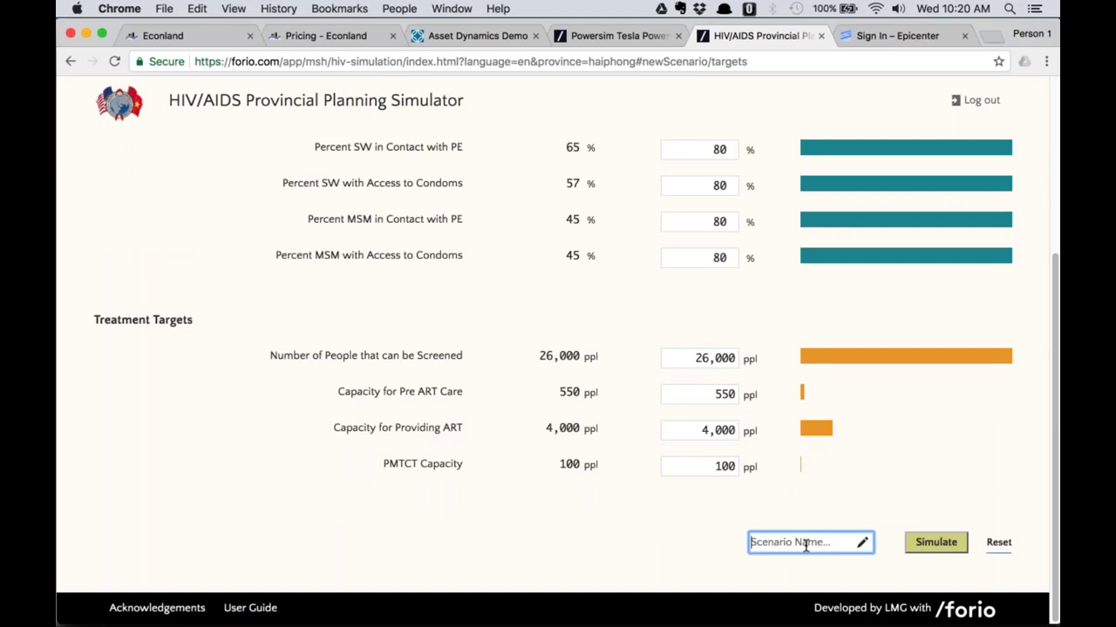
type("Prevention")
left_click(935, 542)
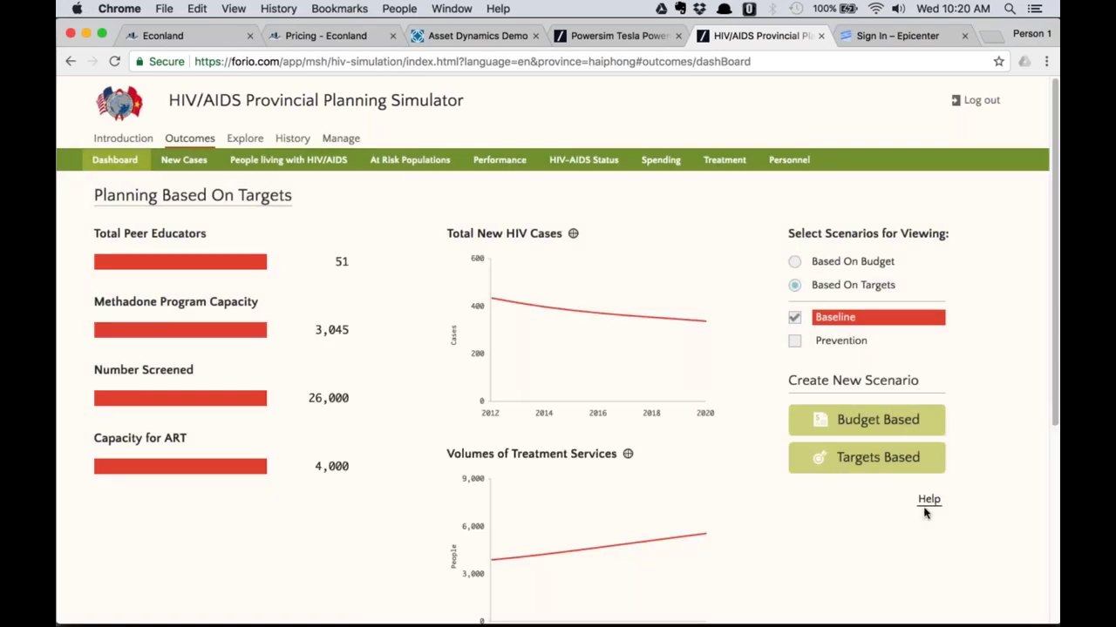
Chart Prevention beside Baseline, view People living with HIV/AIDS, then advance the slideshow.
left_click(795, 342)
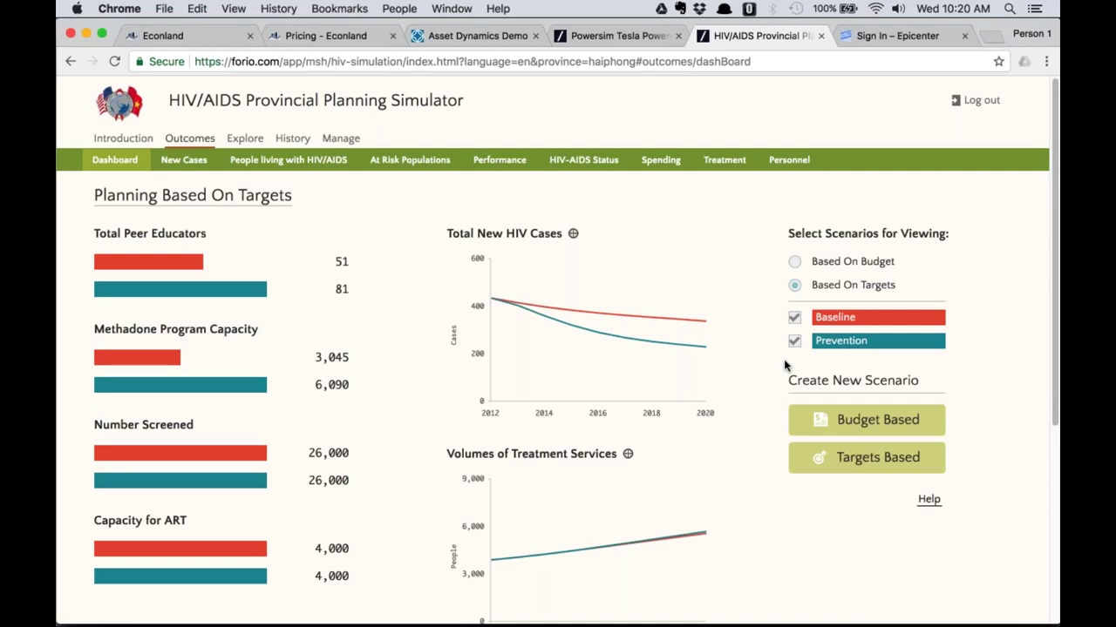
left_click(307, 163)
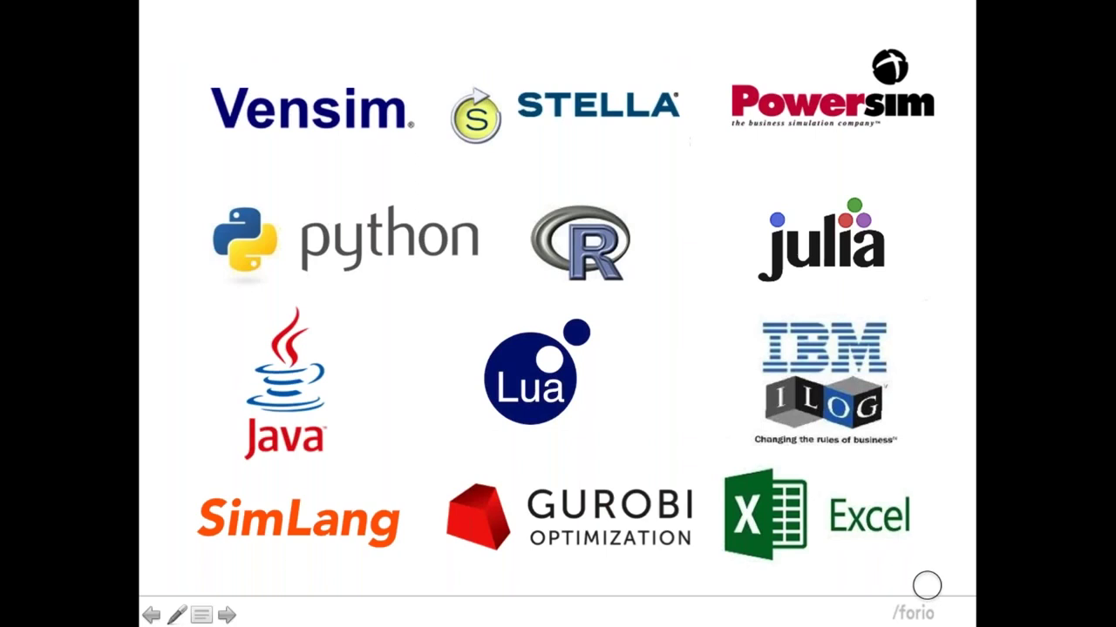
left_click(665, 188)
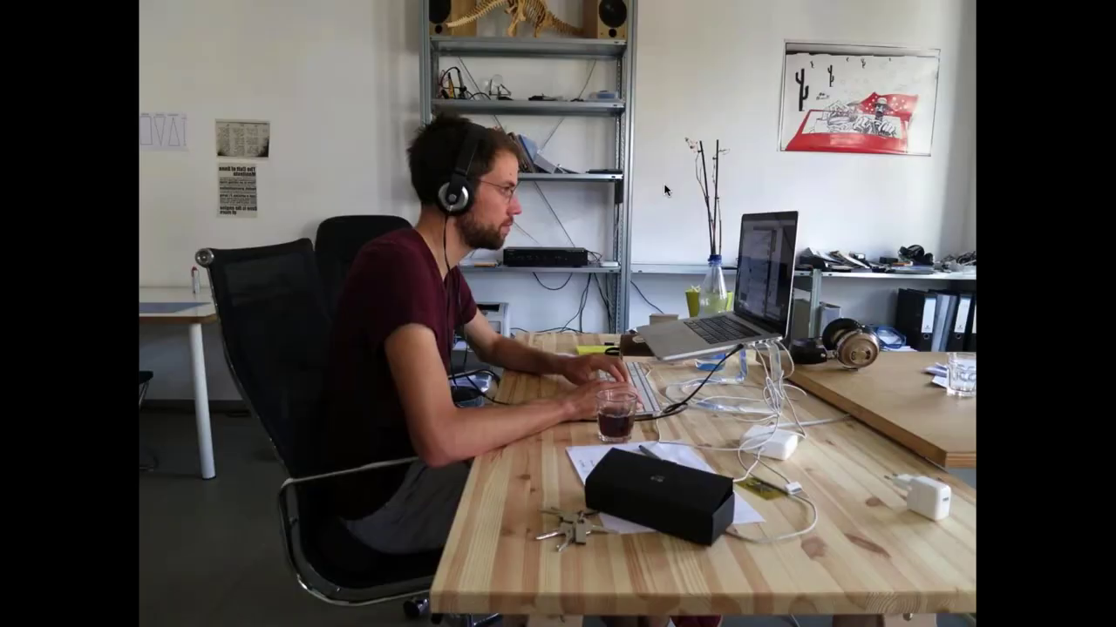
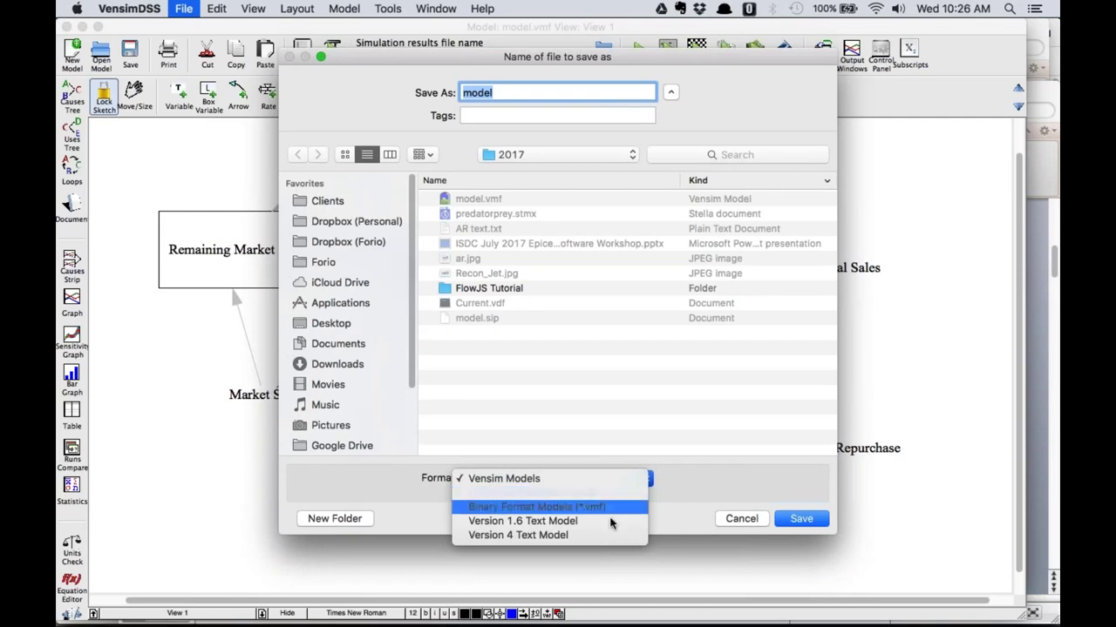
Cancel the VensimDSS model save and switch to Chrome's HIV/AIDS simulator outcomes page.
left_click(750, 514)
left_click(741, 517)
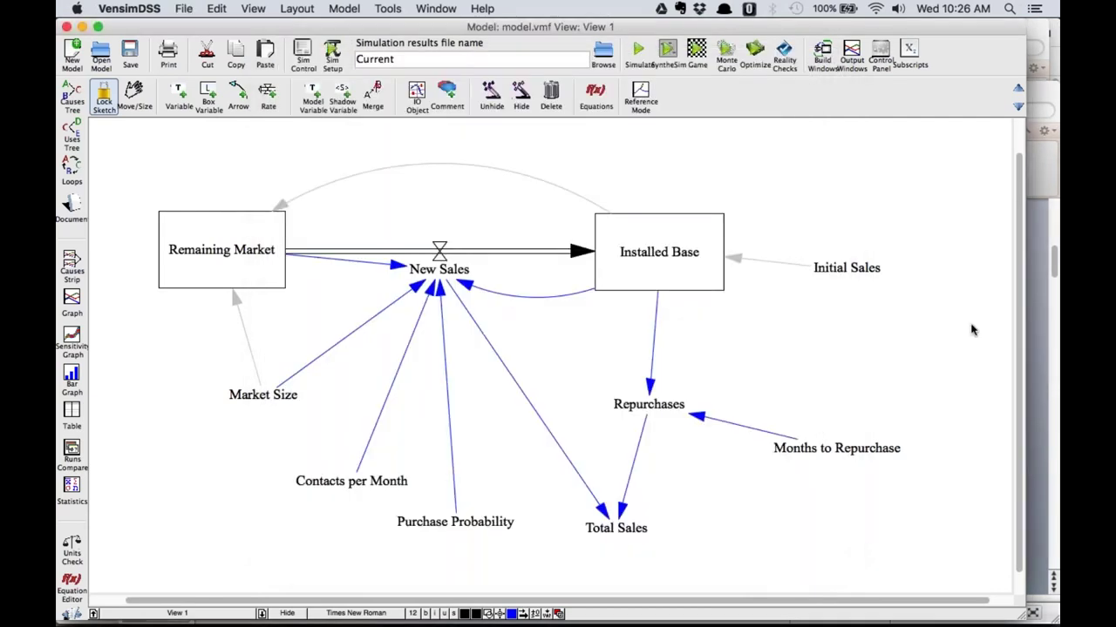
key("super+Tab")
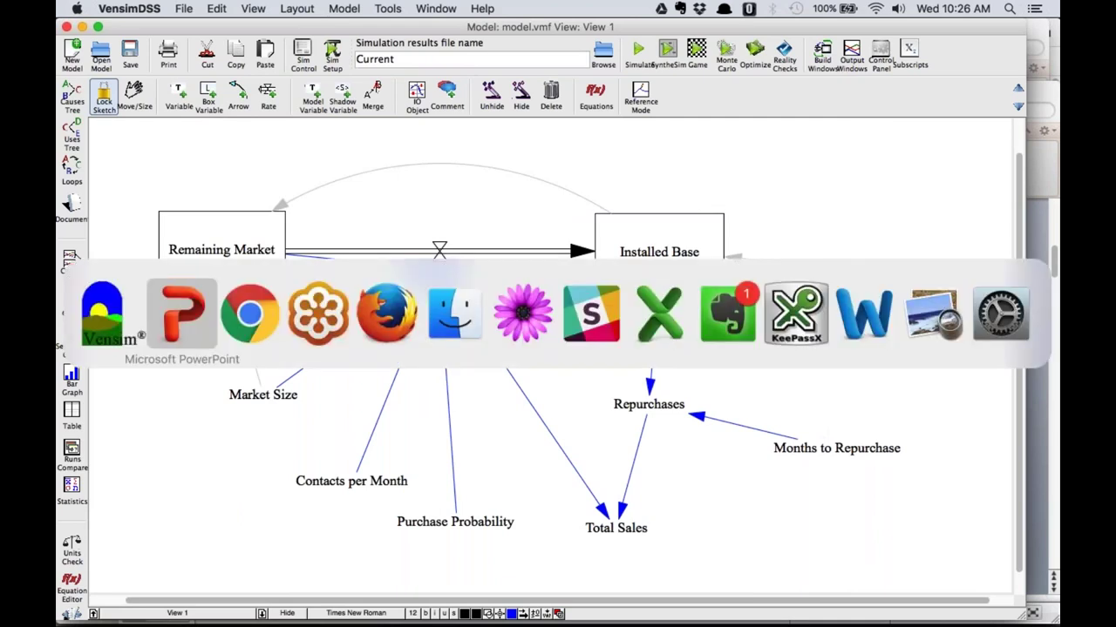
key("super+Tab")
key("super+Tab")
key("super+Tab")
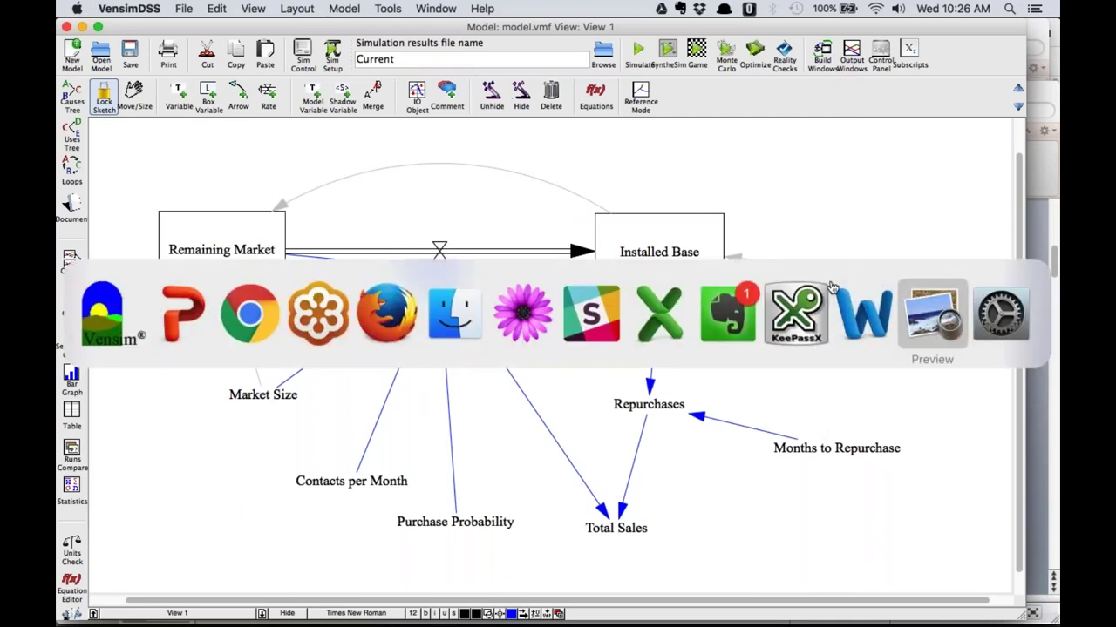
key("super+Tab")
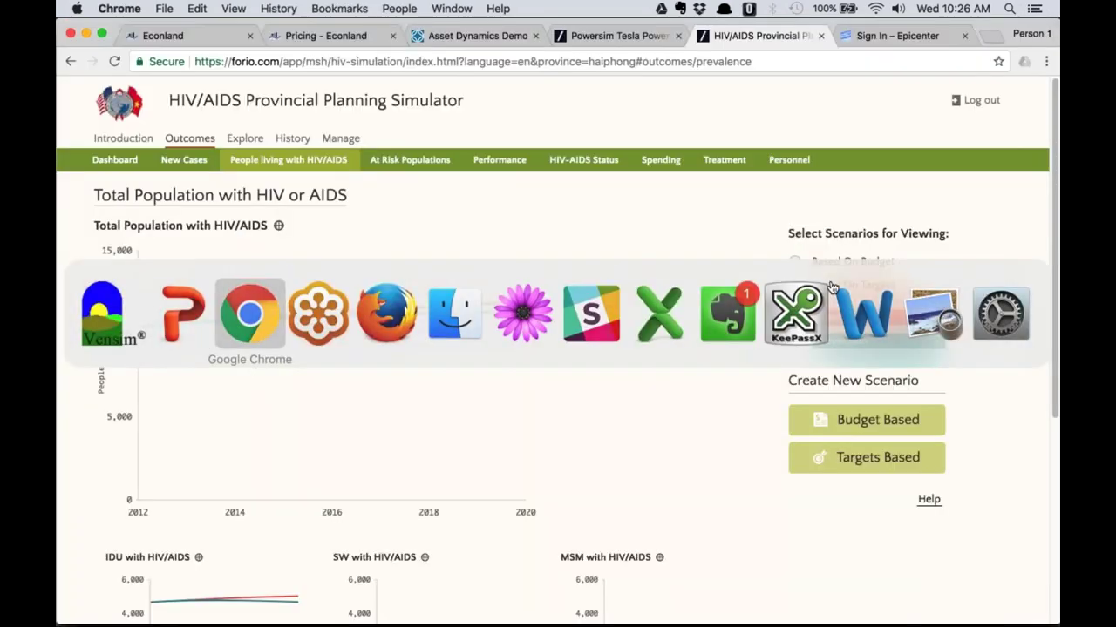
Sign in to Forio Epicenter with the account password.
left_click(910, 36)
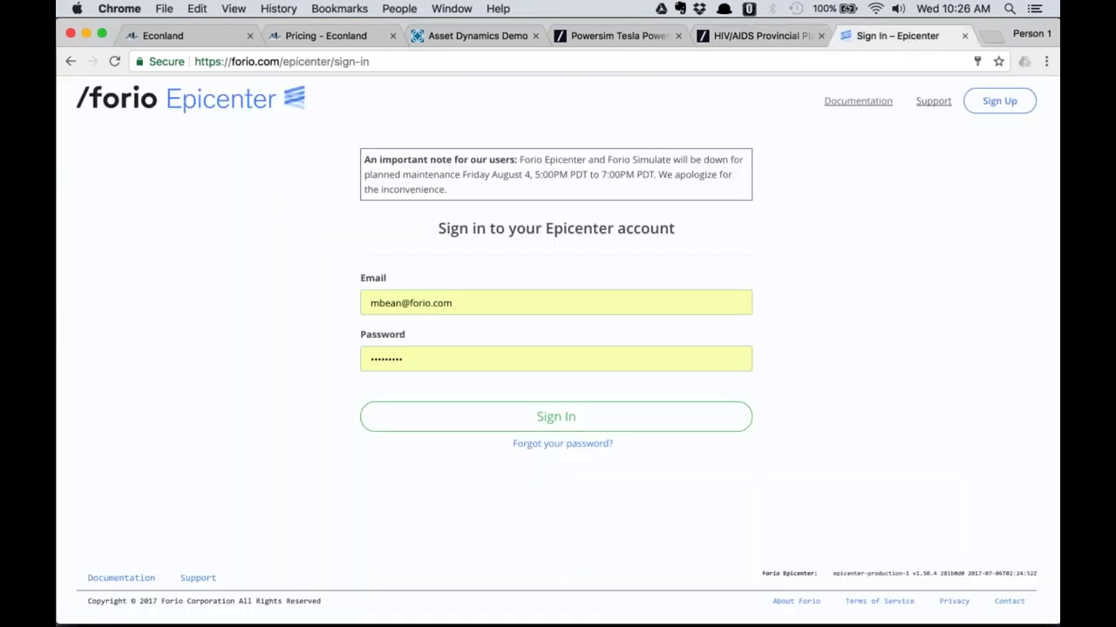
left_click(369, 361)
key("Down")
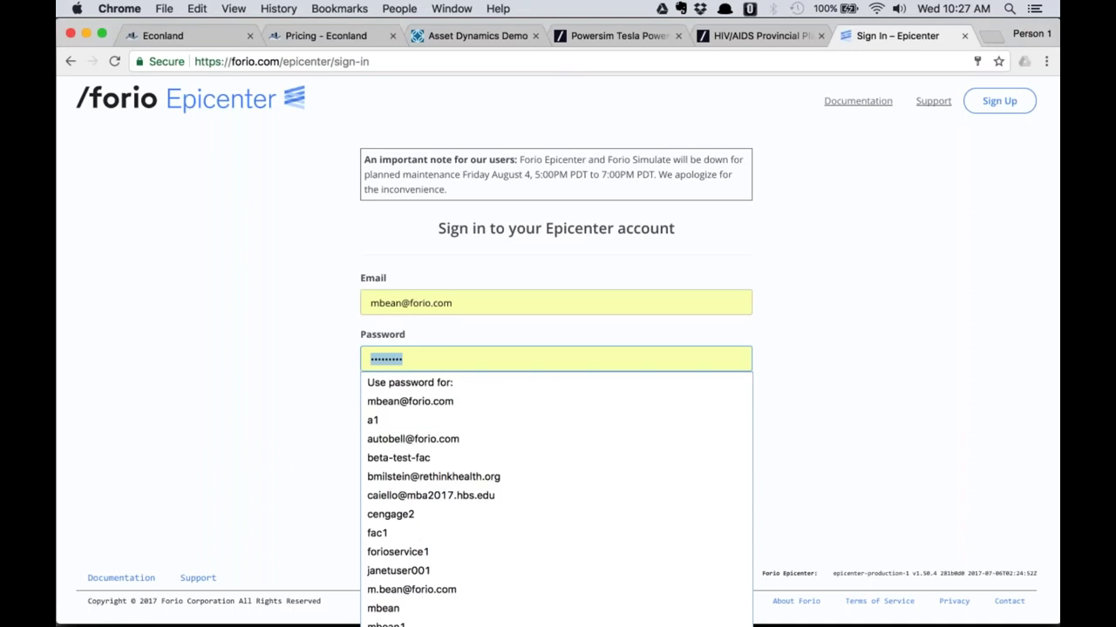
type("•••••••")
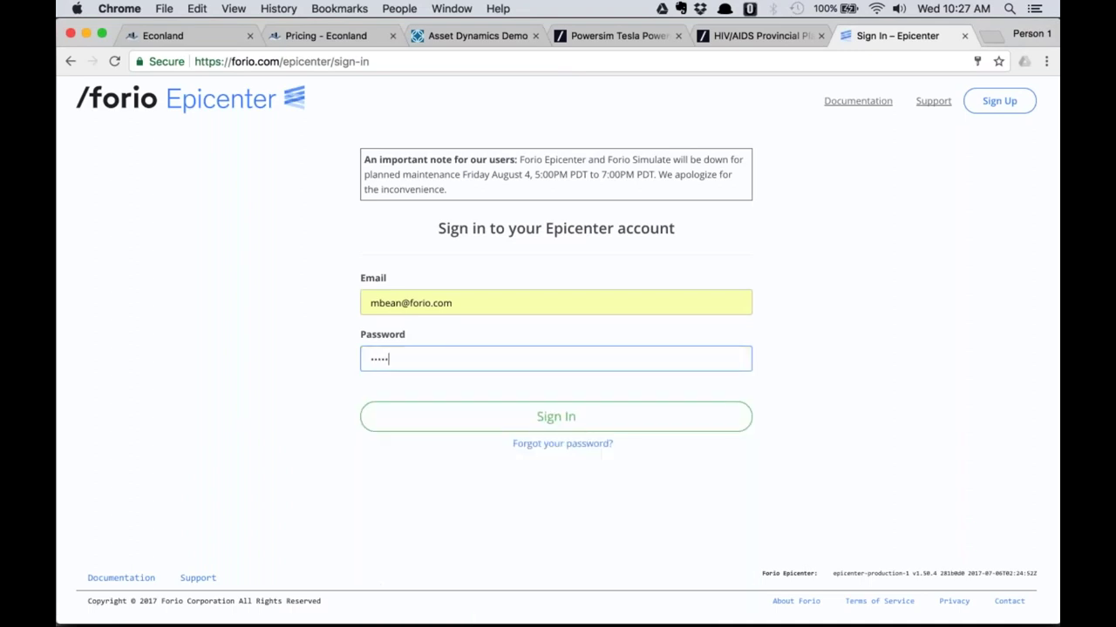
type("••")
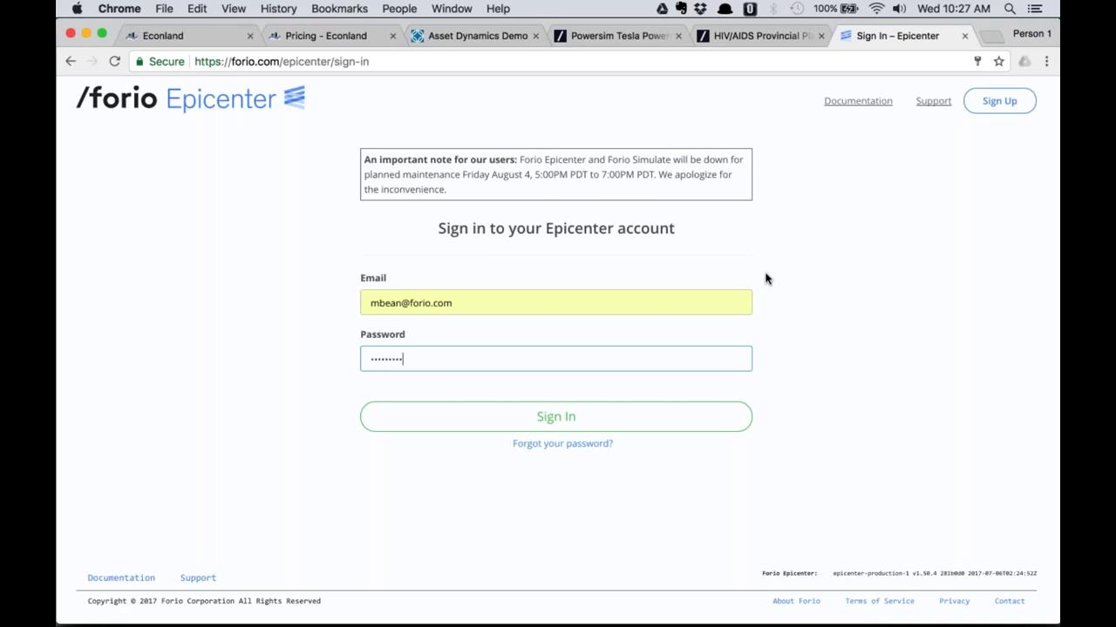
left_click(628, 416)
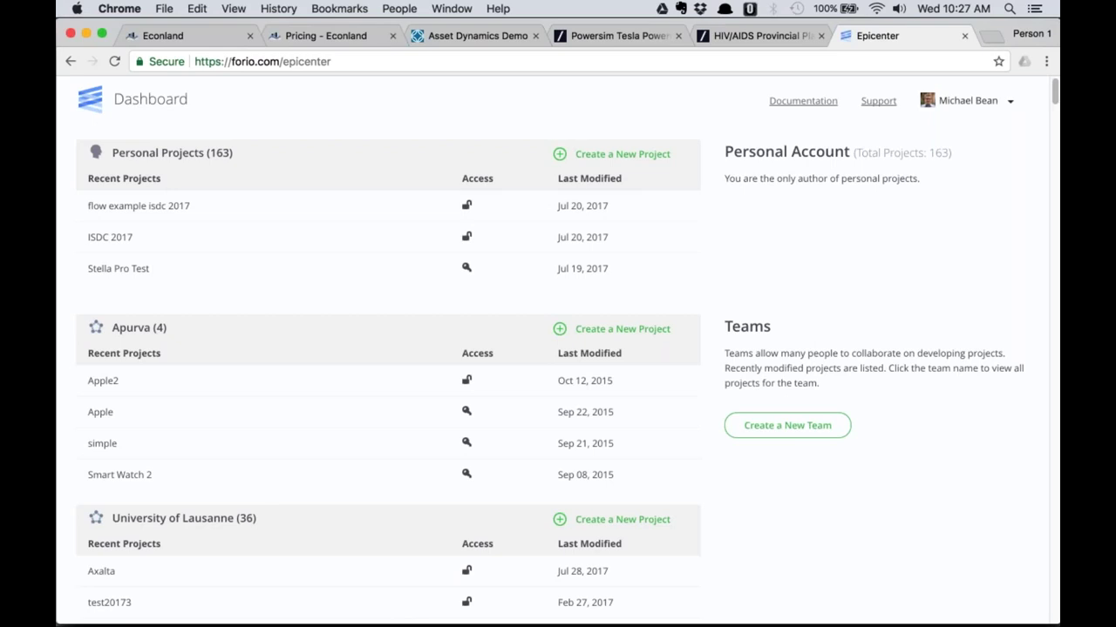
Go to the 163-project Personal Projects page and start a new project.
left_click(986, 104)
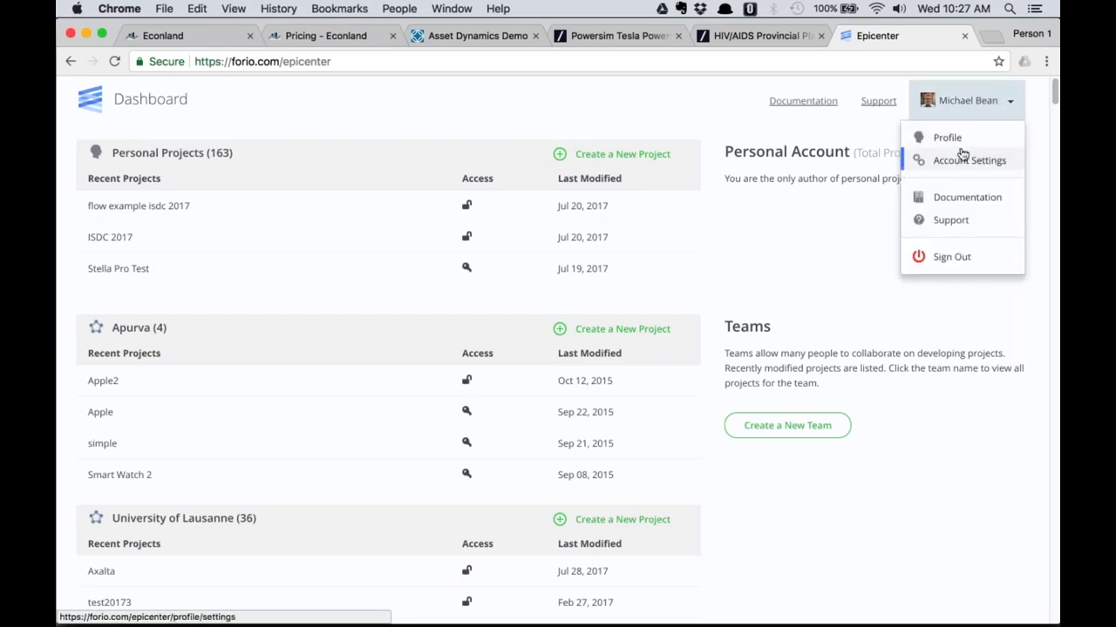
left_click(873, 104)
left_click(776, 35)
left_click(732, 130)
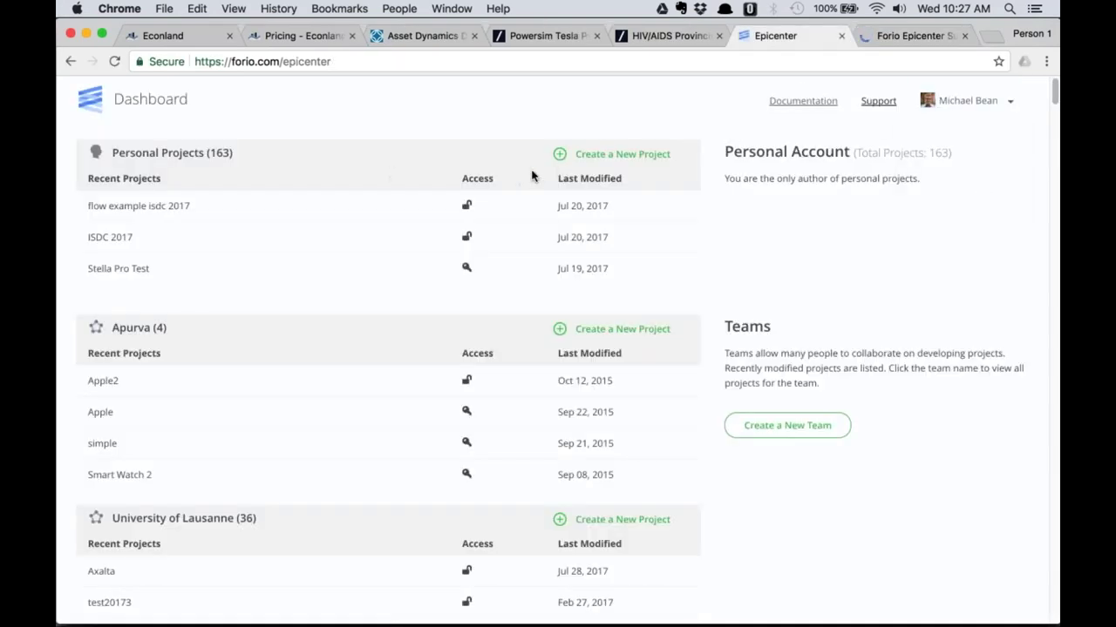
left_click(182, 155)
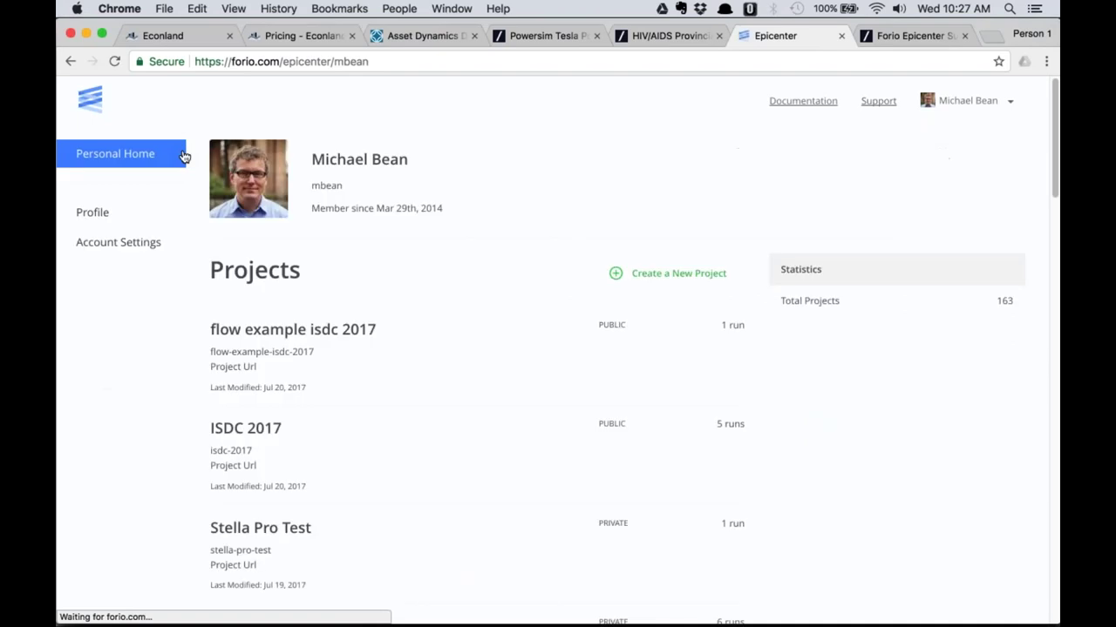
left_click(675, 277)
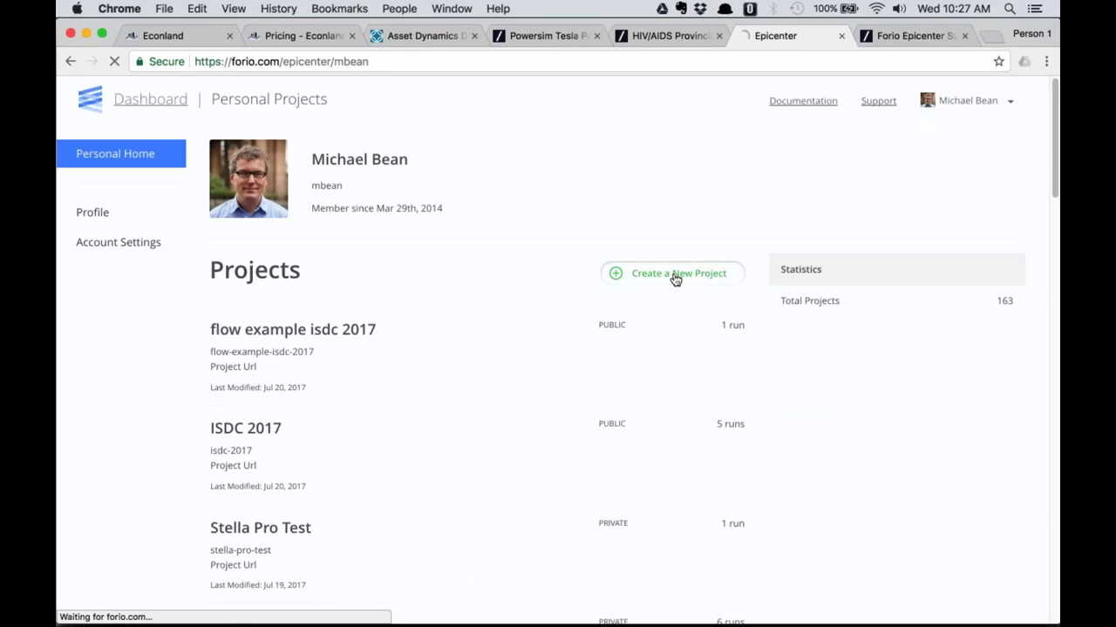
Create the public project 'AR iPhone Simulation' with ID ar-iphone-simulation.
left_click(232, 224)
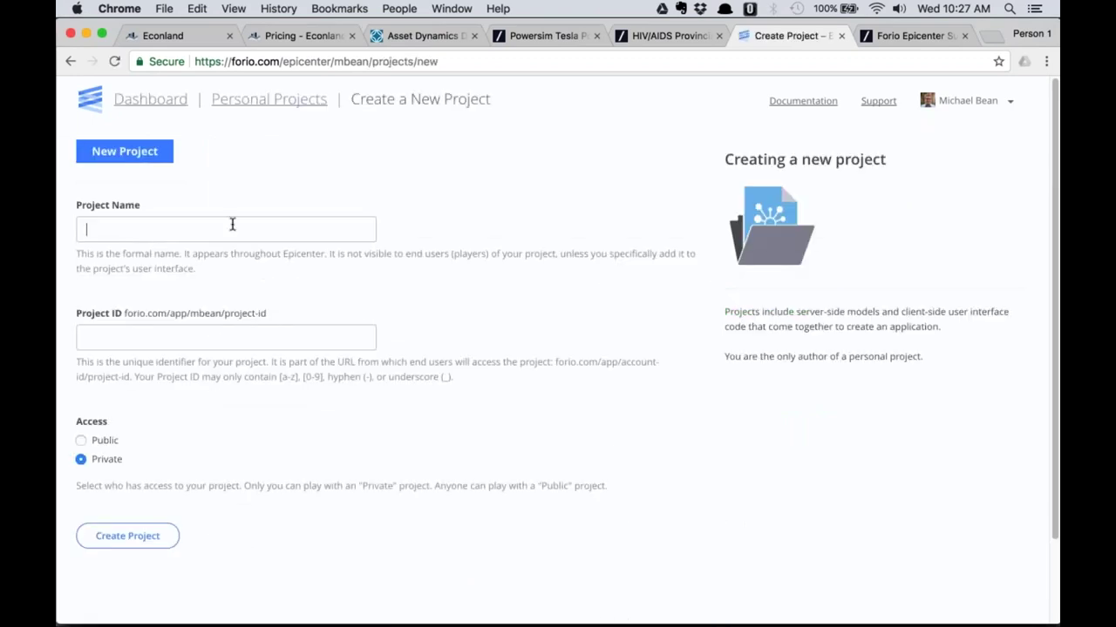
type("AR")
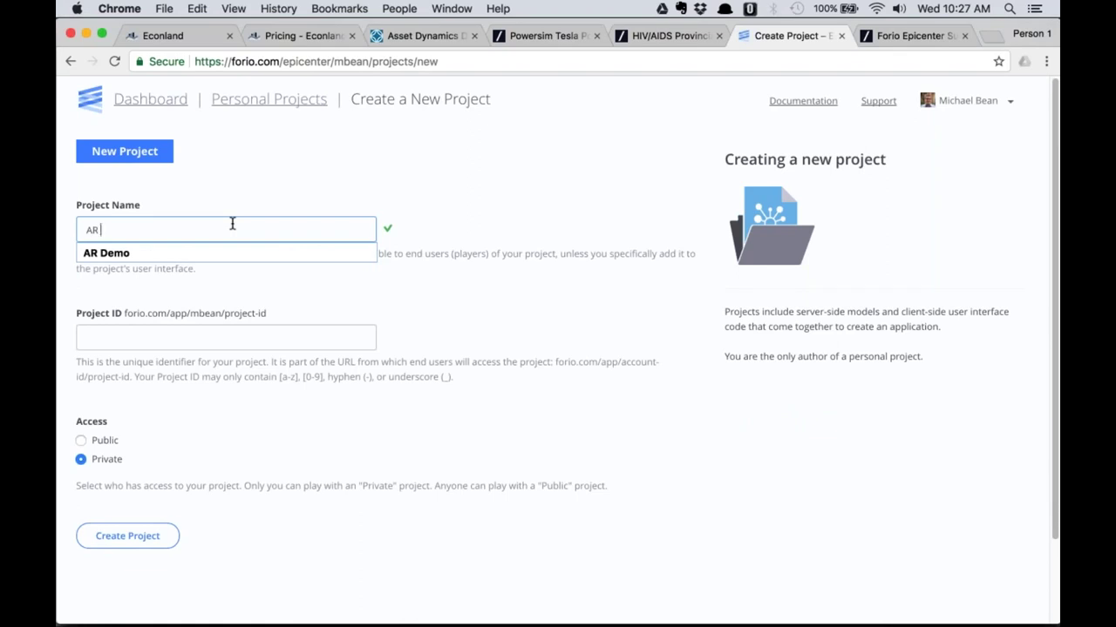
type(" iPh")
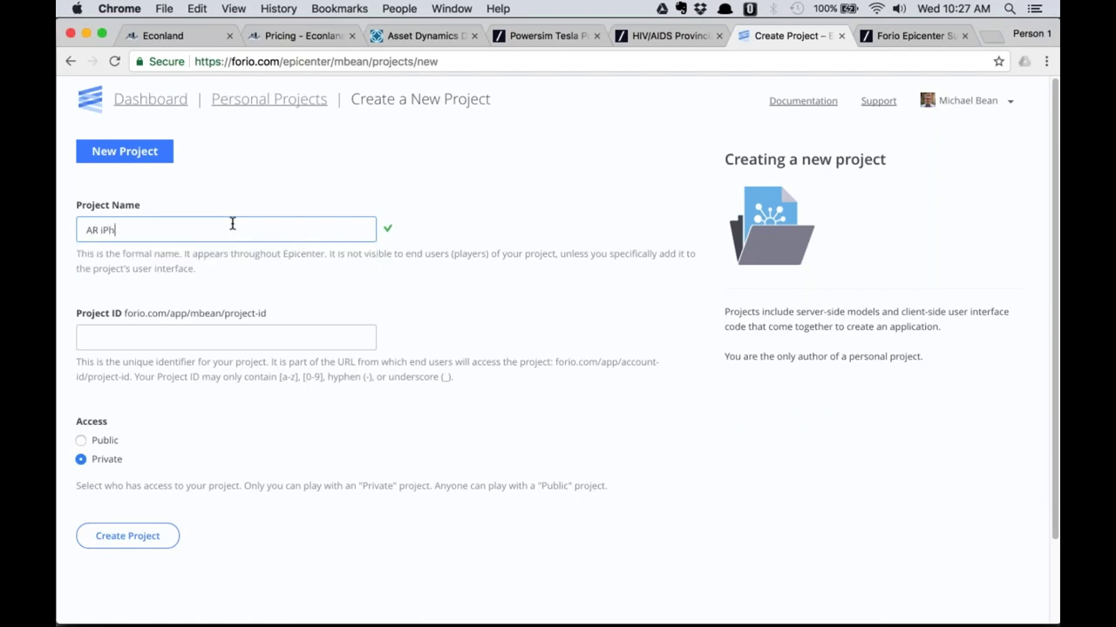
type("one Si")
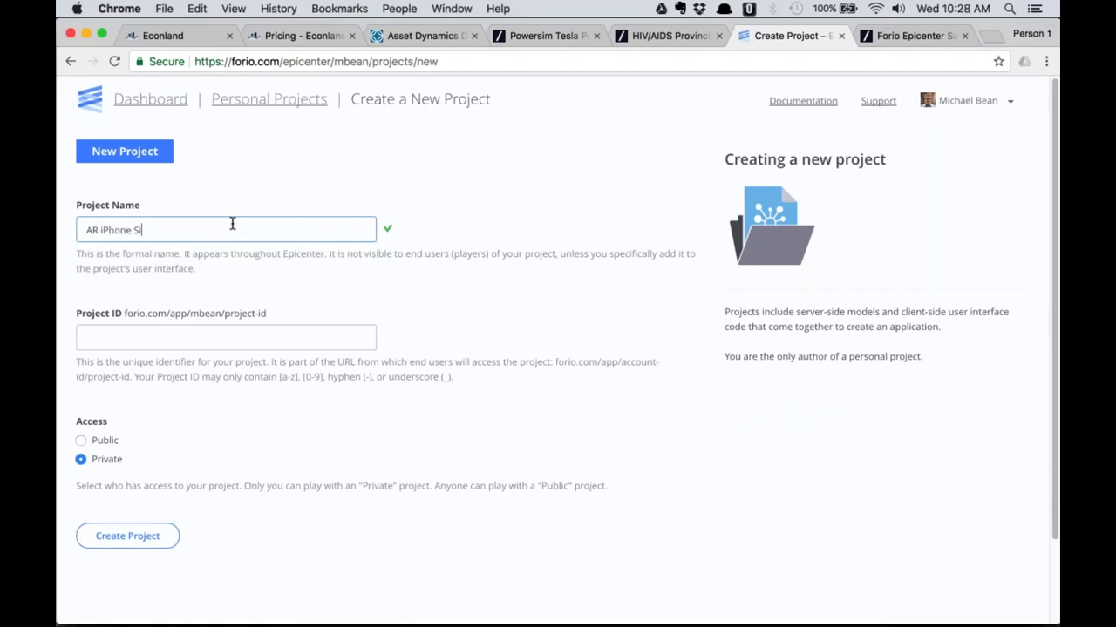
type("mulation")
key("Tab")
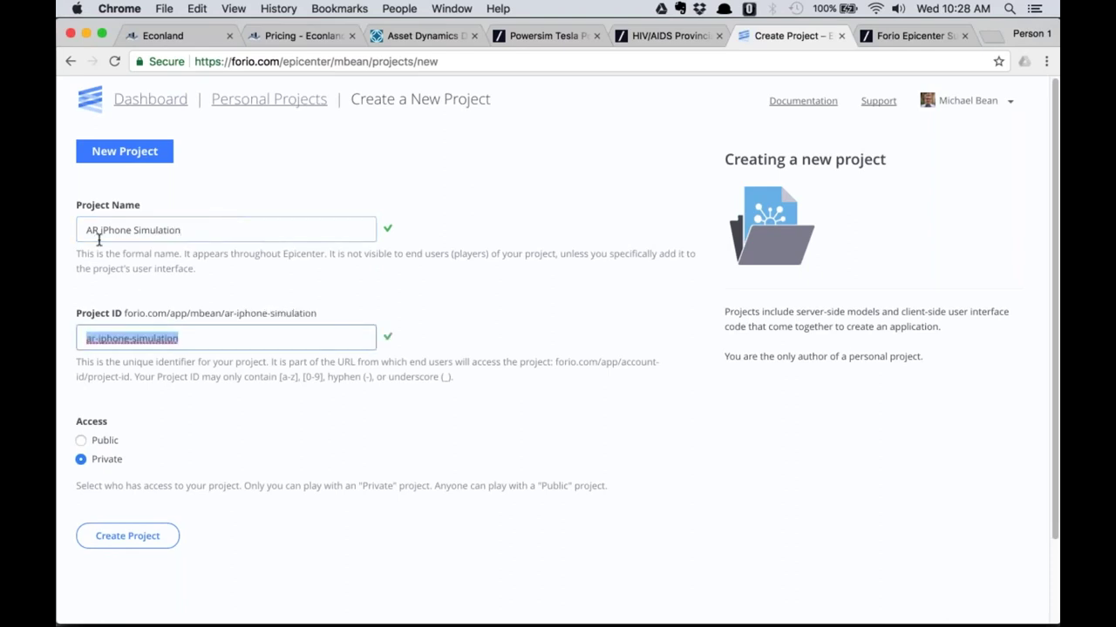
key("Right")
left_click_drag(125, 314, 330, 325)
left_click(305, 275)
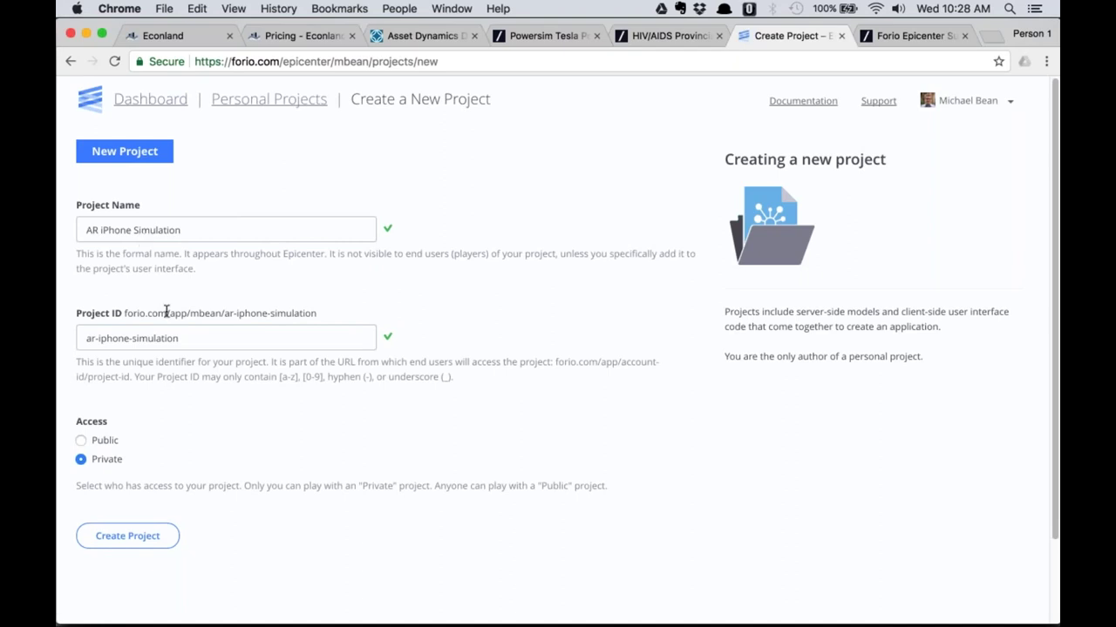
left_click_drag(125, 313, 317, 314)
left_click(238, 313)
double_click(206, 314)
left_click(154, 444)
left_click(81, 442)
left_click(135, 539)
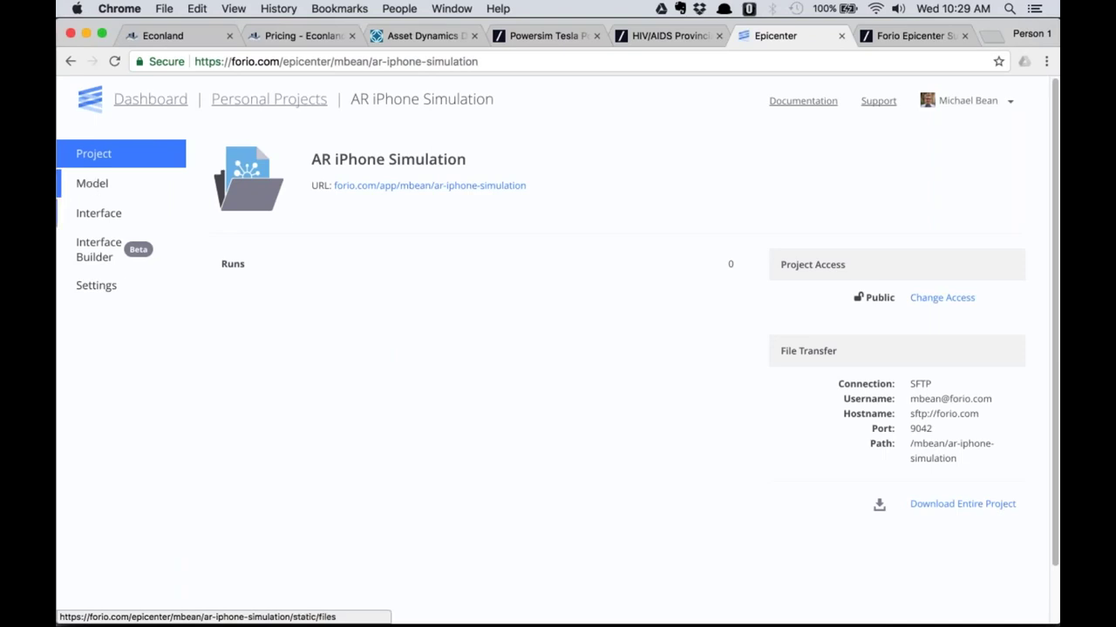
Check the project's Interface files, then return to the still-empty Model files list.
left_click(103, 190)
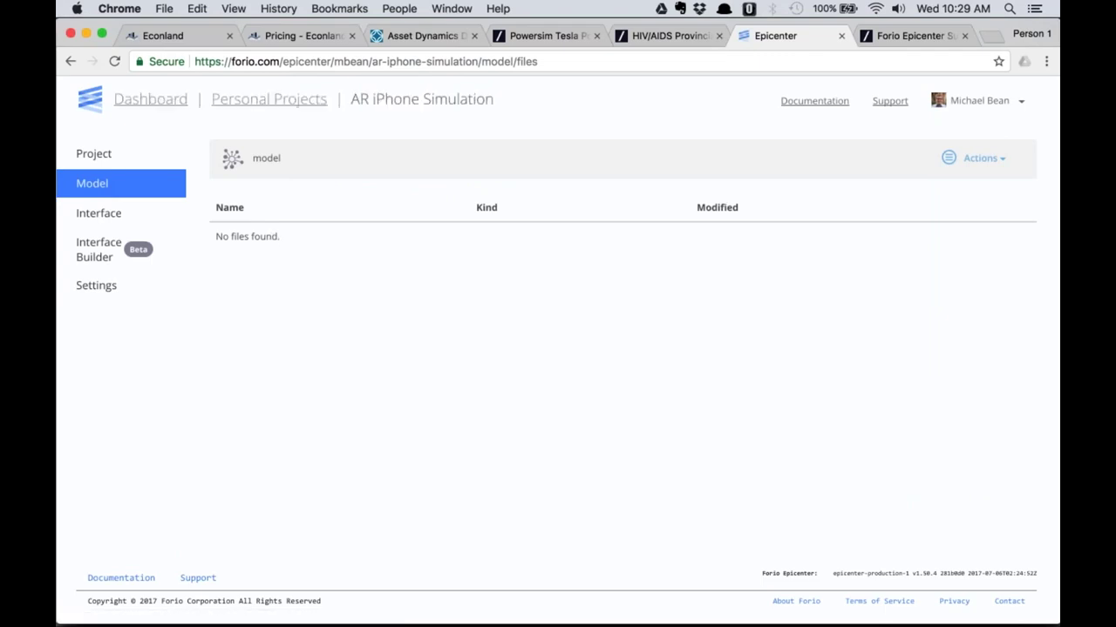
left_click(107, 221)
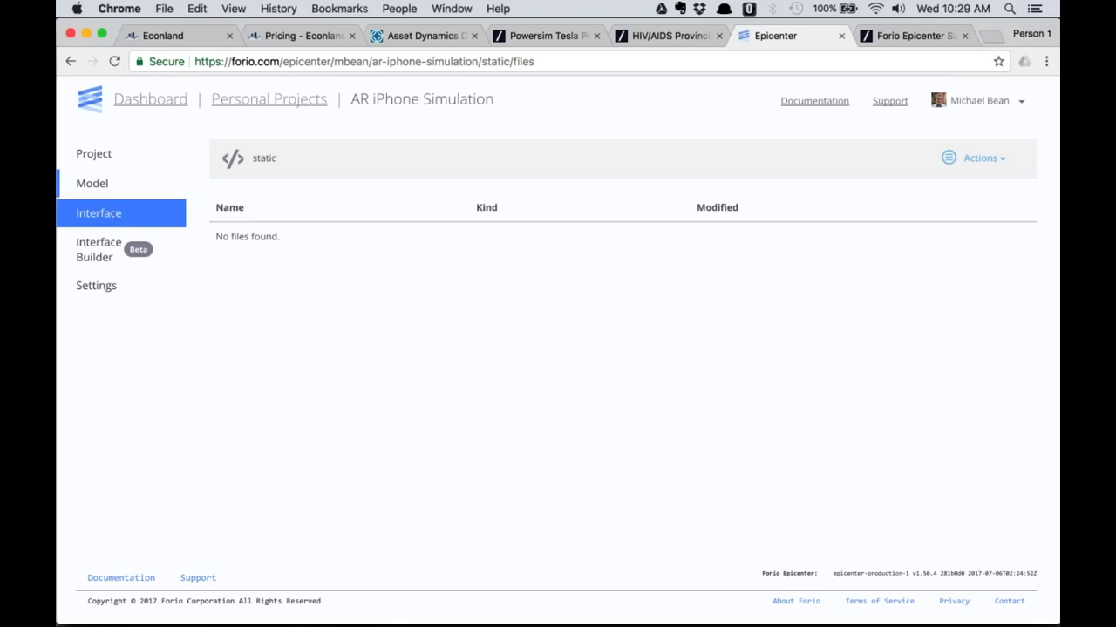
left_click(102, 186)
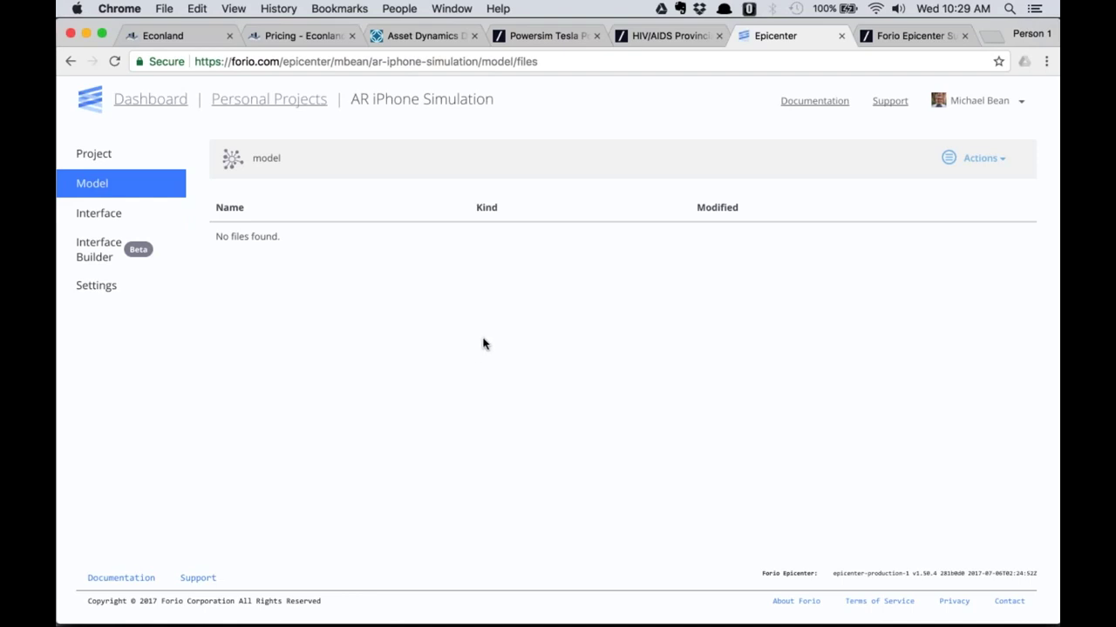
left_click(983, 158)
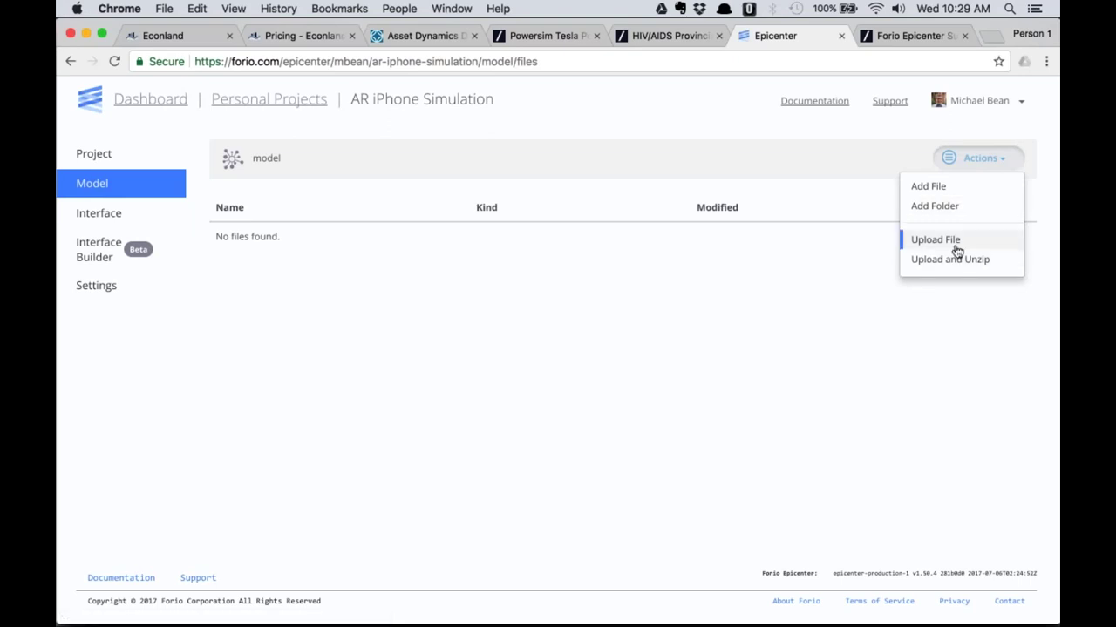
left_click(678, 270)
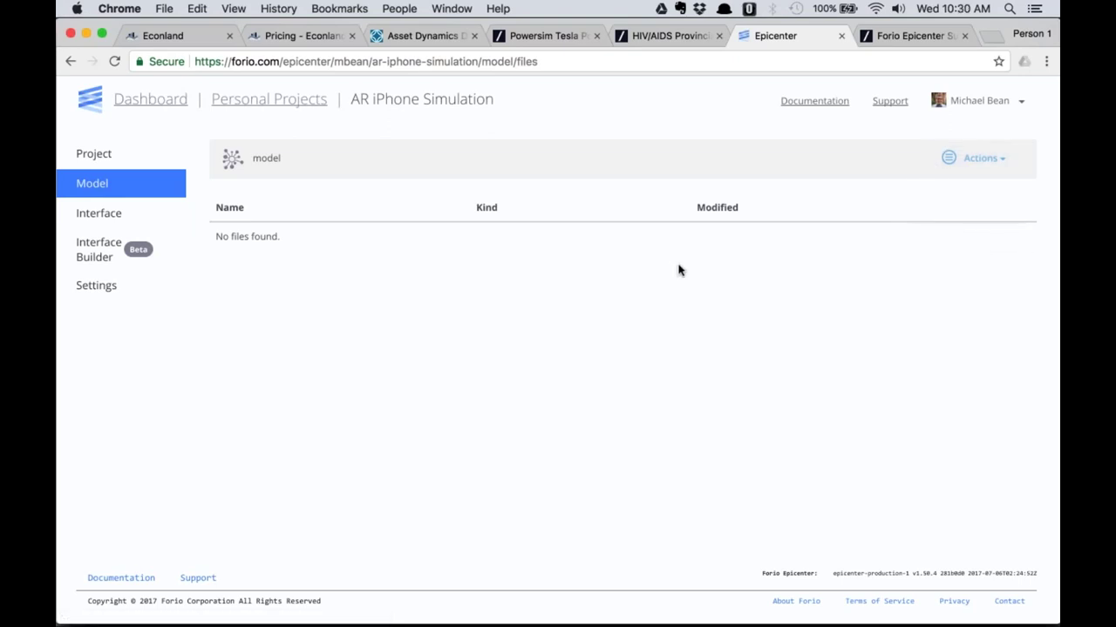
Upload model.vmf from Finder's 2017 folder by dragging it onto Epicenter's Model files page.
key("cmd+Tab")
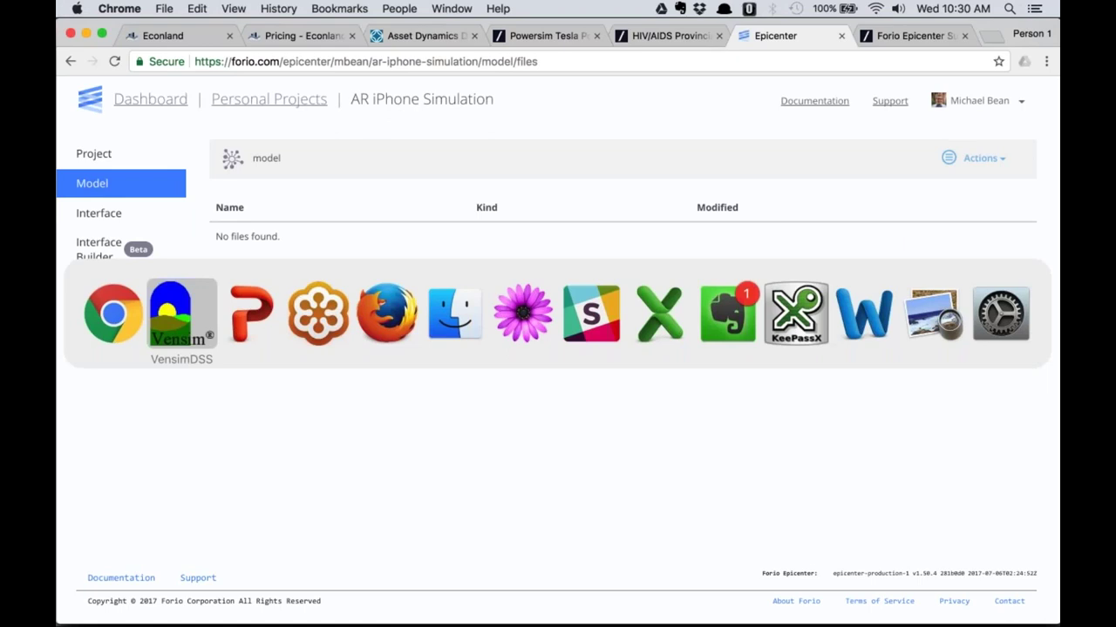
key("super+Tab")
key("super+Tab")
key("super+Tab")
key("super+Tab")
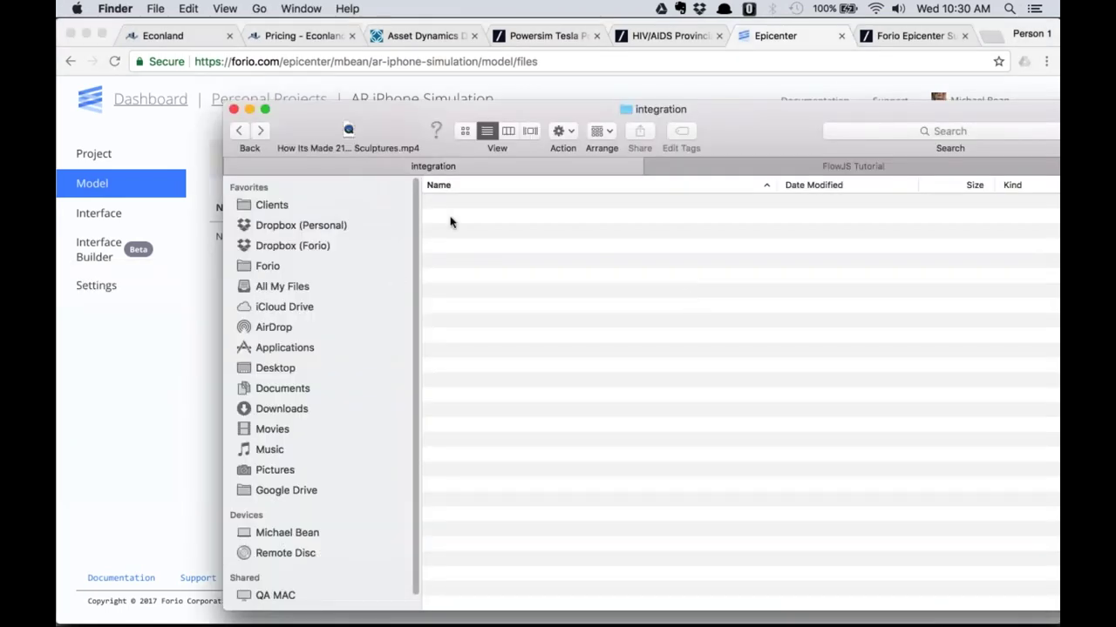
left_click(239, 131)
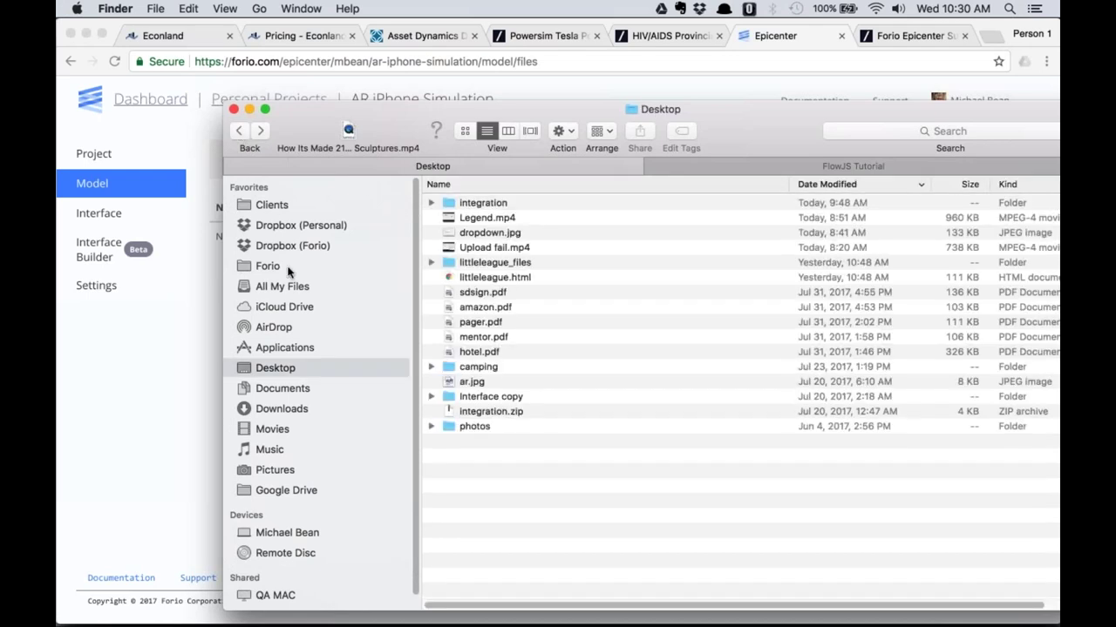
left_click(671, 166)
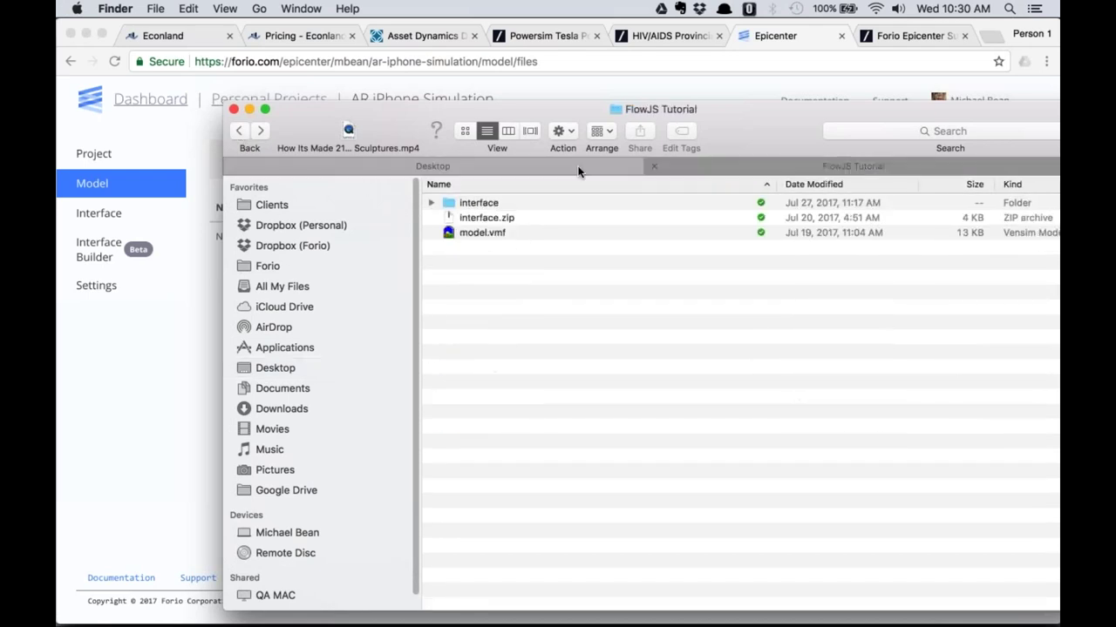
left_click(239, 131)
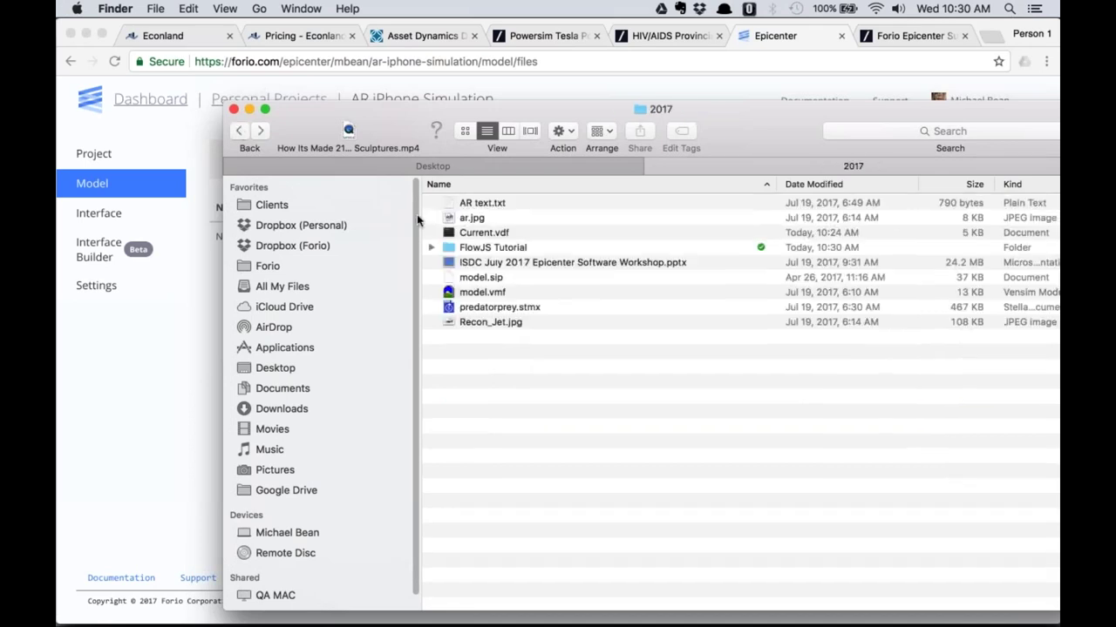
left_click_drag(542, 123, 853, 206)
left_click_drag(799, 381, 392, 297)
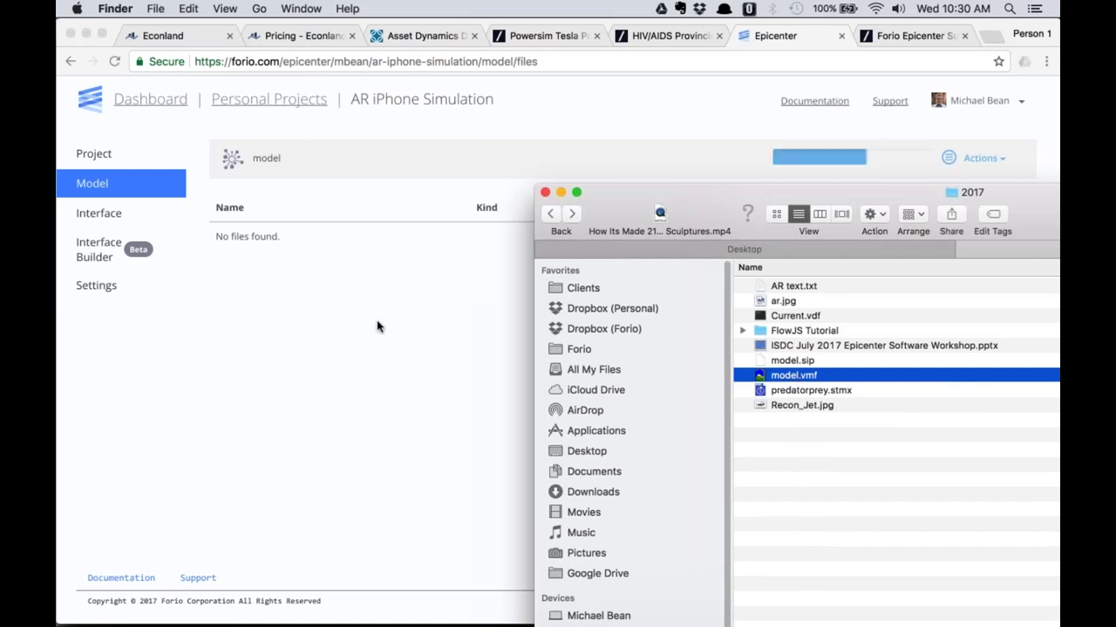
left_click(392, 297)
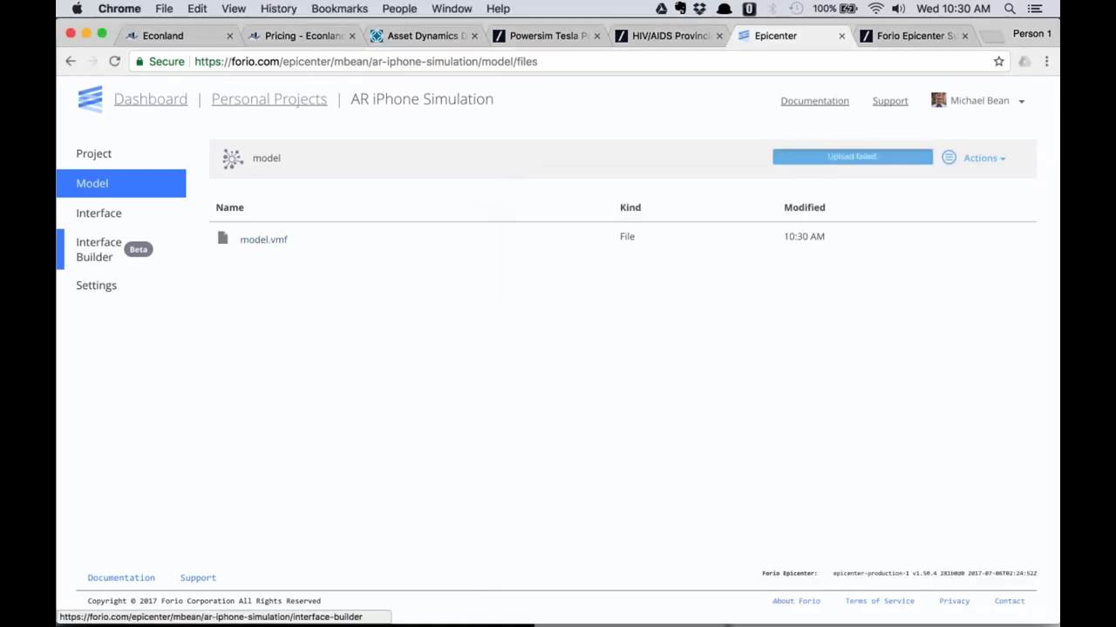
Launch Interface Builder (Beta) from the project's Interface section.
left_click(91, 218)
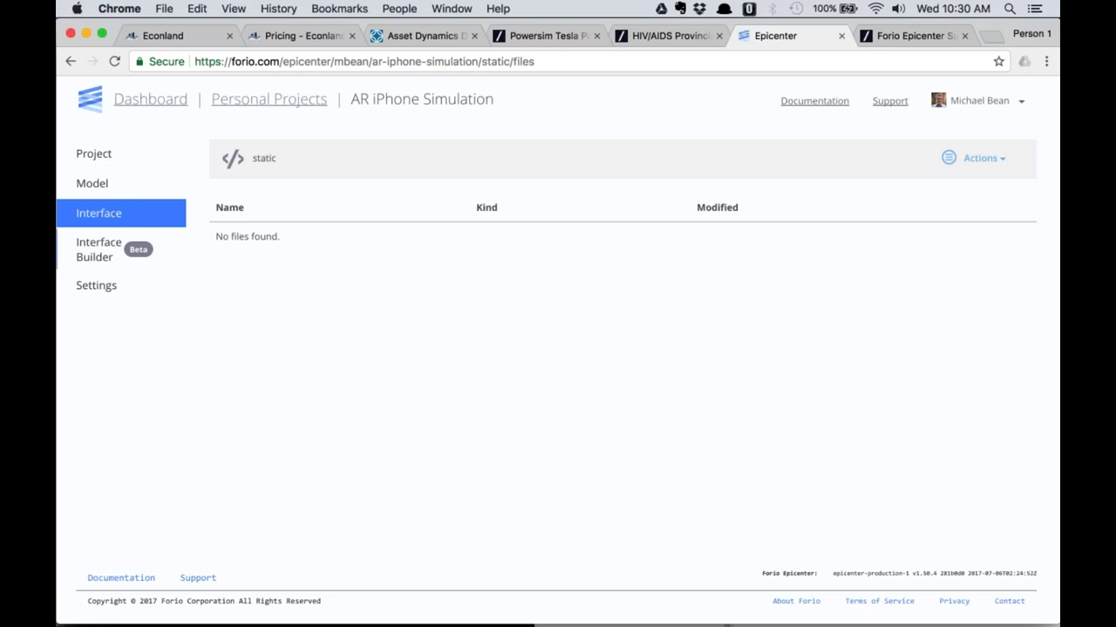
left_click(100, 245)
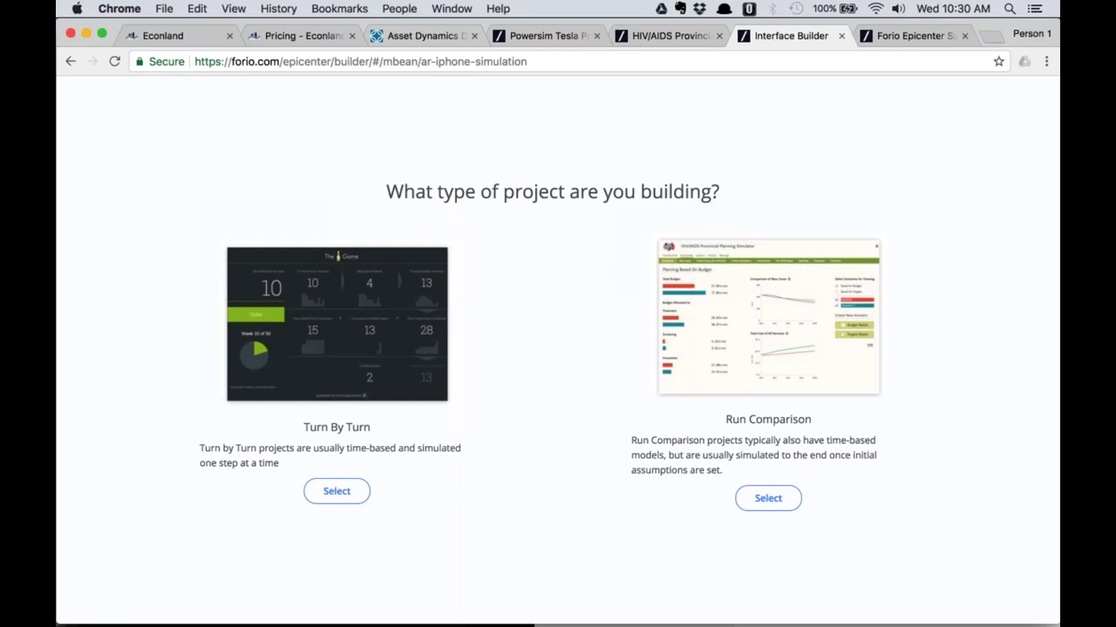
Look over Econland's decisions page, then view the HIV/AIDS simulator's Total Population chart.
left_click(177, 36)
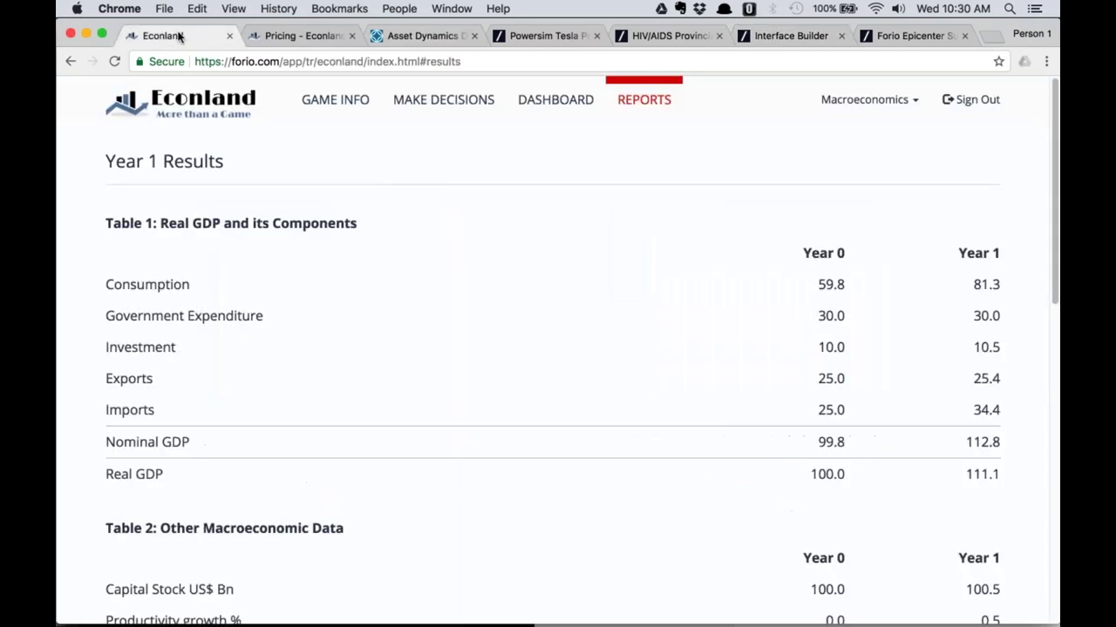
left_click(426, 101)
scroll(471, 399, "down", 1)
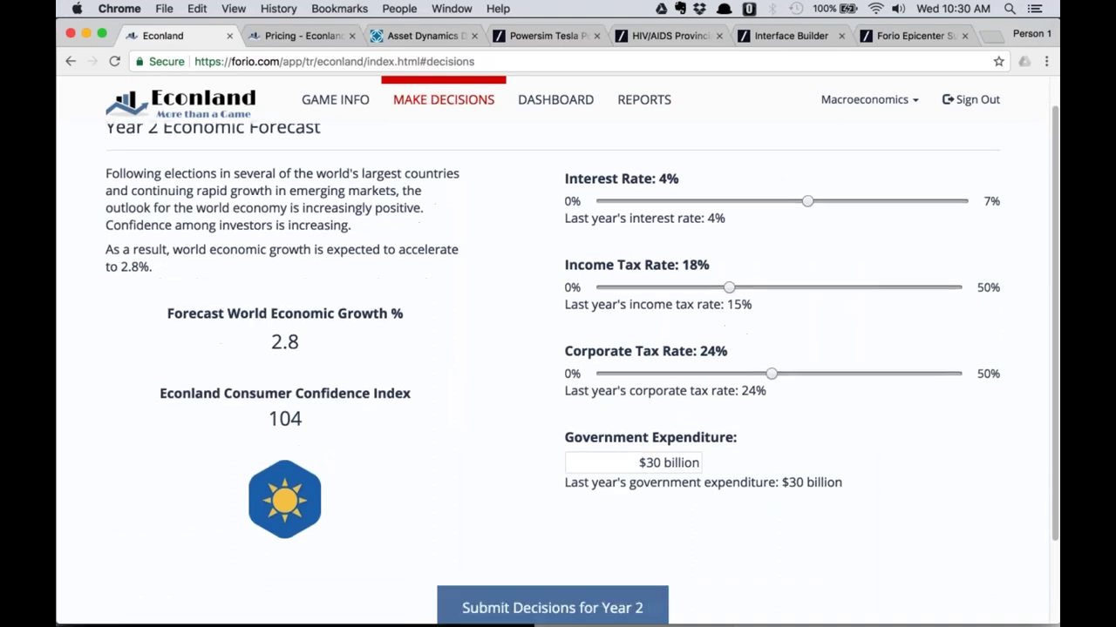
scroll(430, 386, "down", 3)
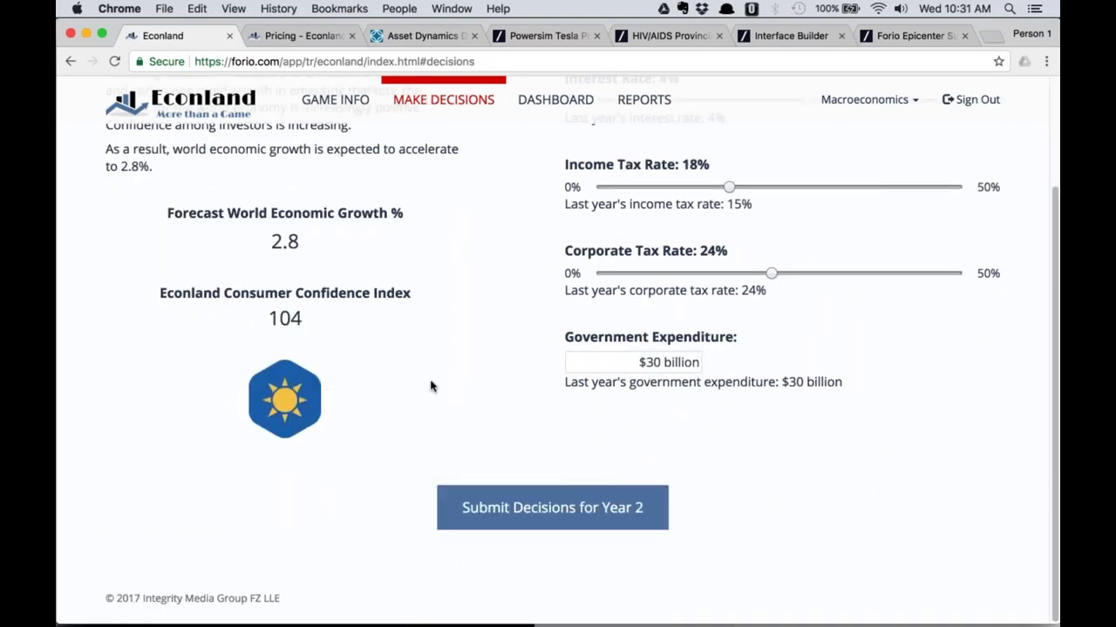
scroll(419, 367, "up", 4)
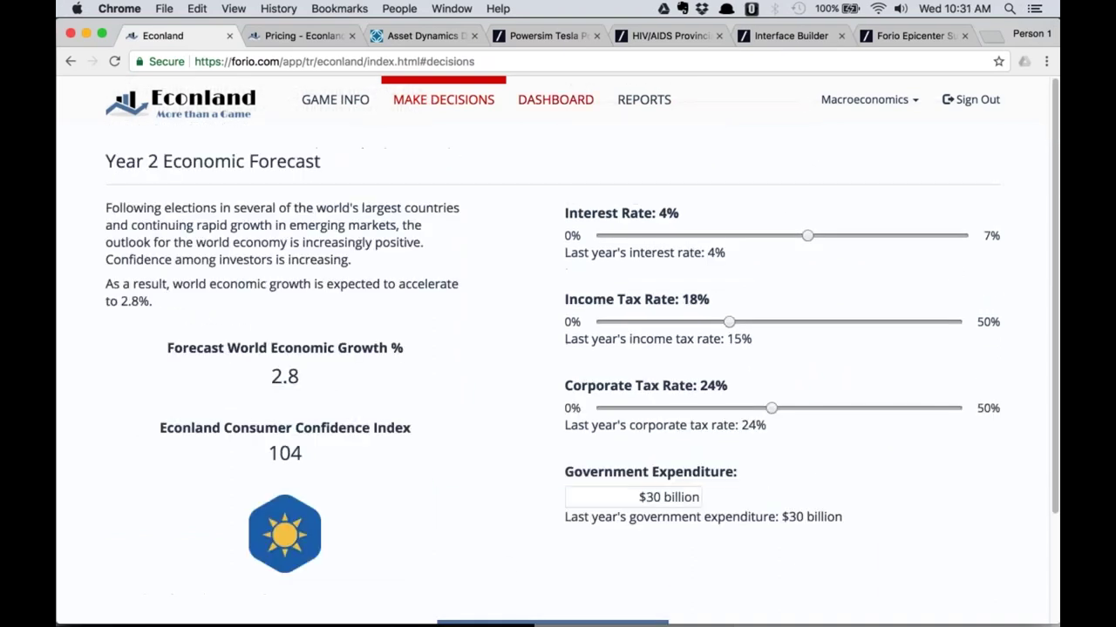
left_click(886, 39)
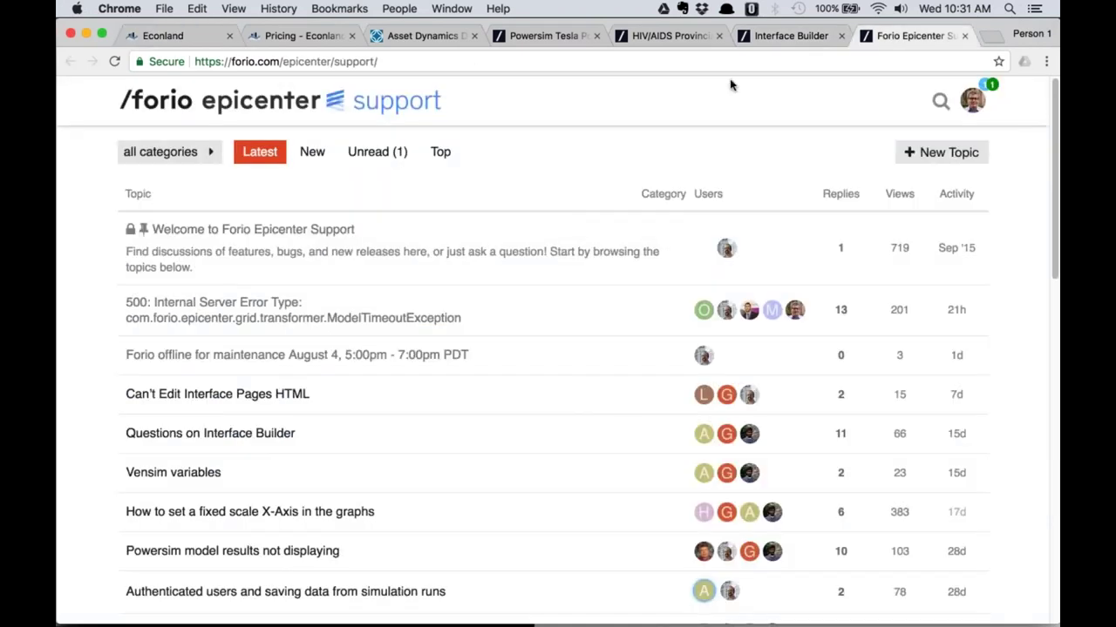
left_click(789, 36)
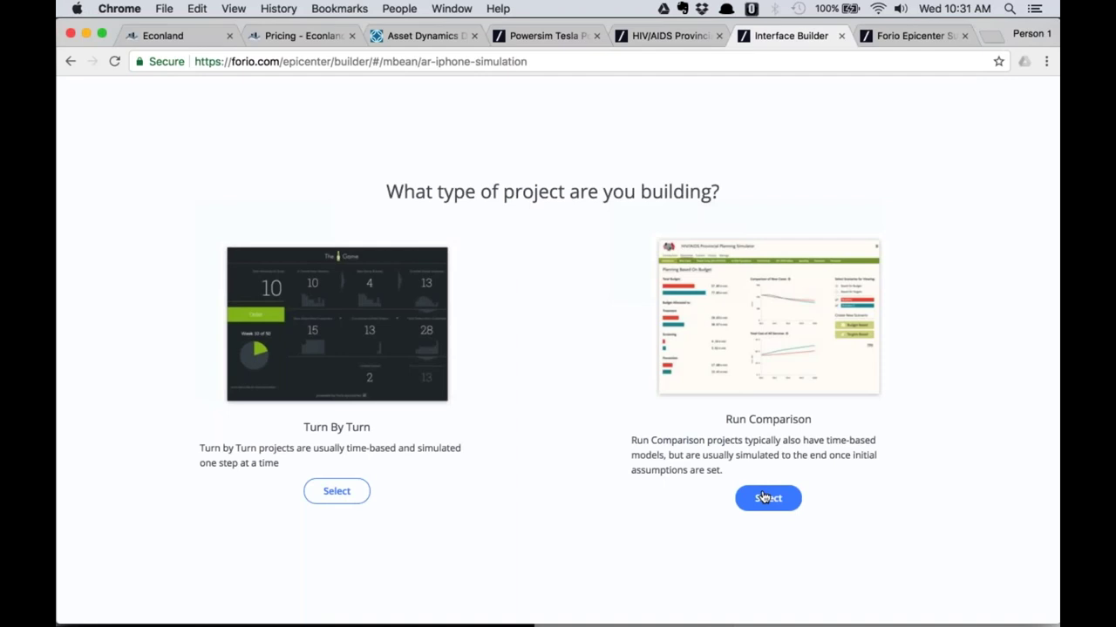
left_click(659, 36)
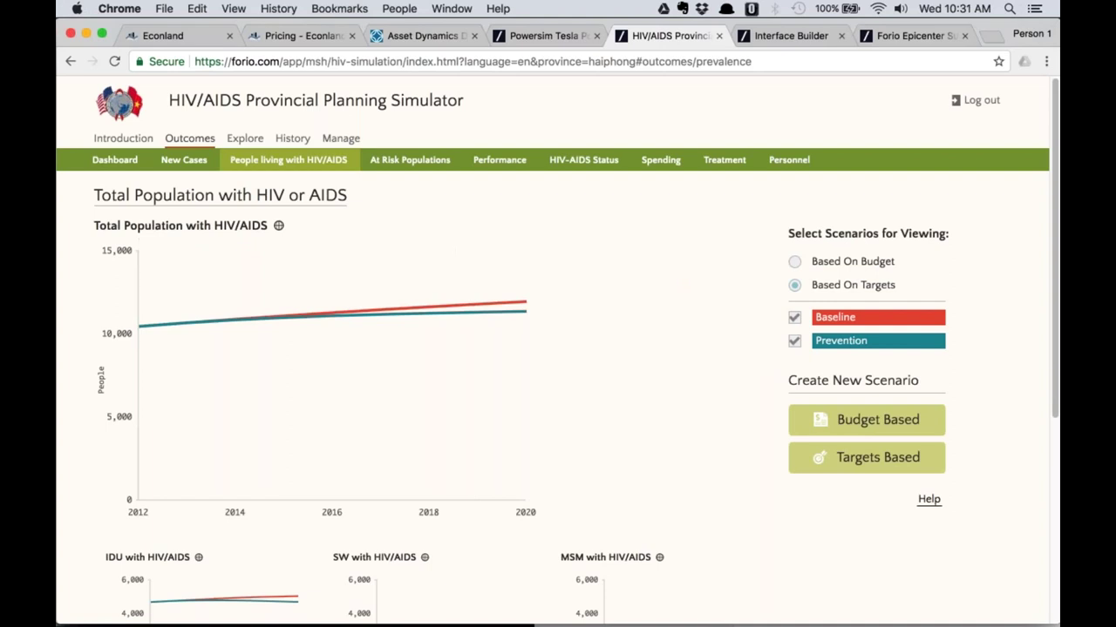
Choose the Run Comparison project type in Interface Builder.
left_click(798, 42)
left_click(780, 499)
double_click(701, 311)
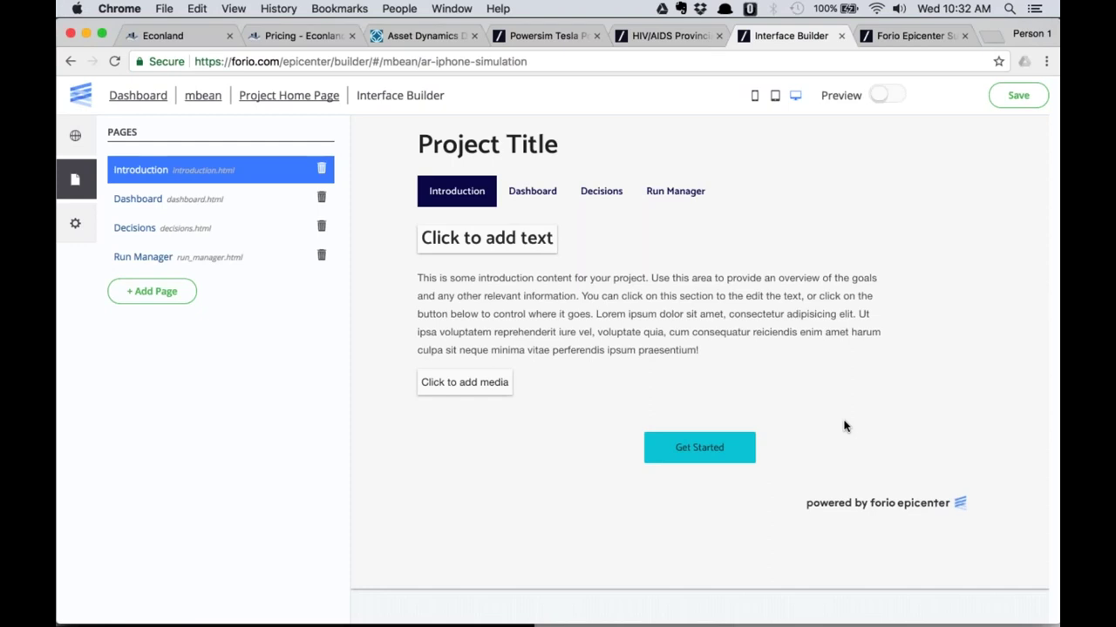
Preview the Dashboard, Decisions and Run Manager pages, ending back on Dashboard.
left_click(142, 200)
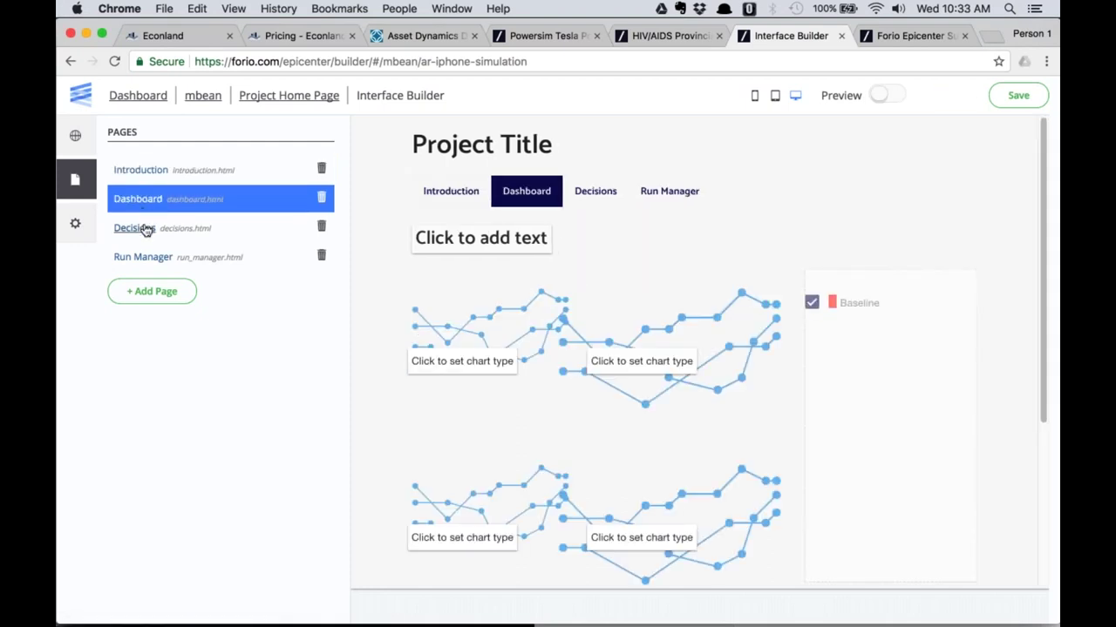
left_click(144, 229)
left_click(146, 259)
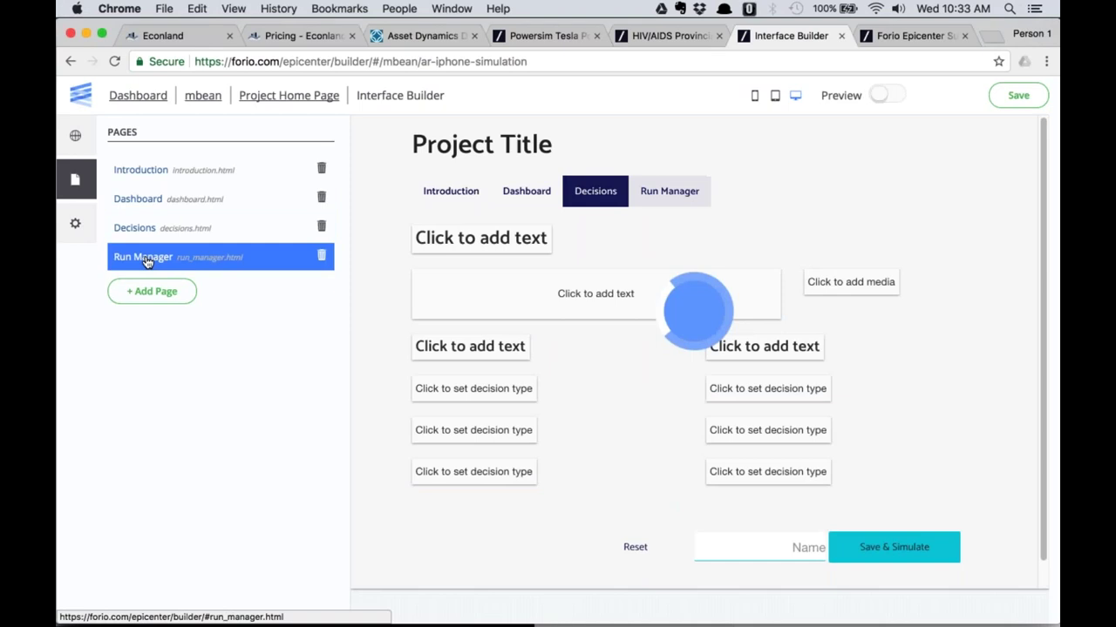
left_click(153, 205)
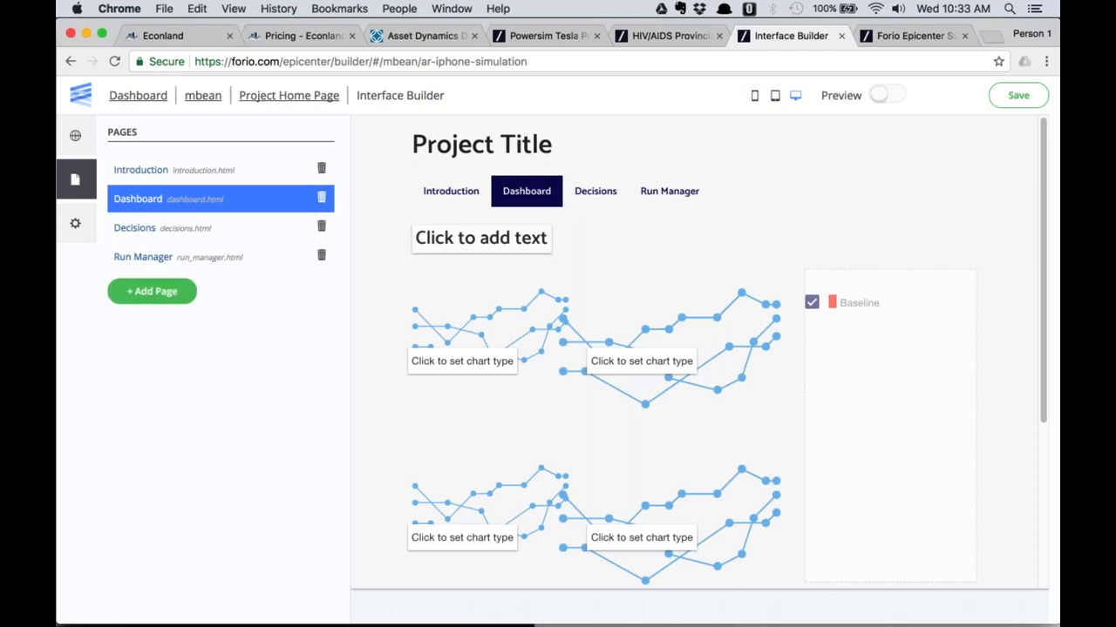
Browse Input, Run Comparison and Run Analysis page templates, then close without adding a page.
left_click(150, 292)
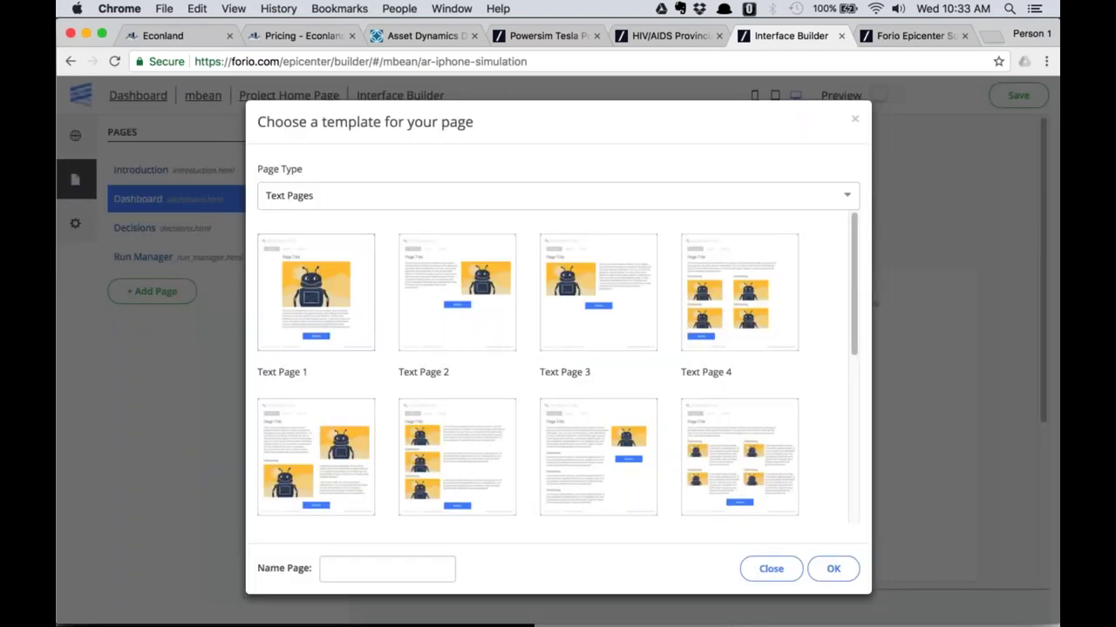
left_click_drag(852, 262, 847, 377)
scroll(841, 422, "down", 1)
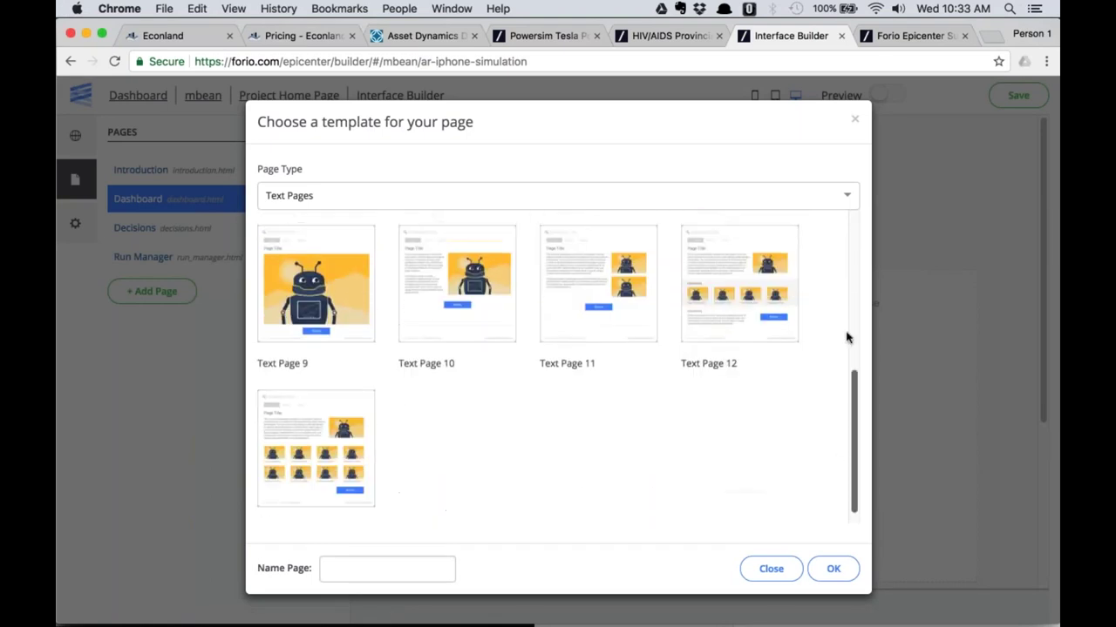
scroll(846, 331, "up", 5)
left_click(846, 196)
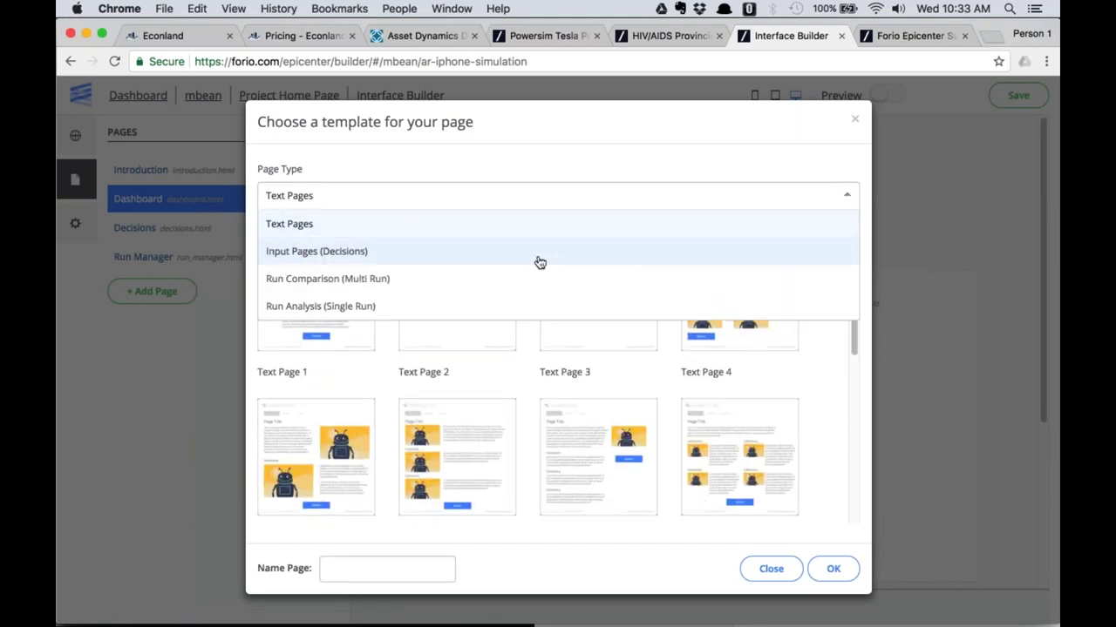
left_click(538, 258)
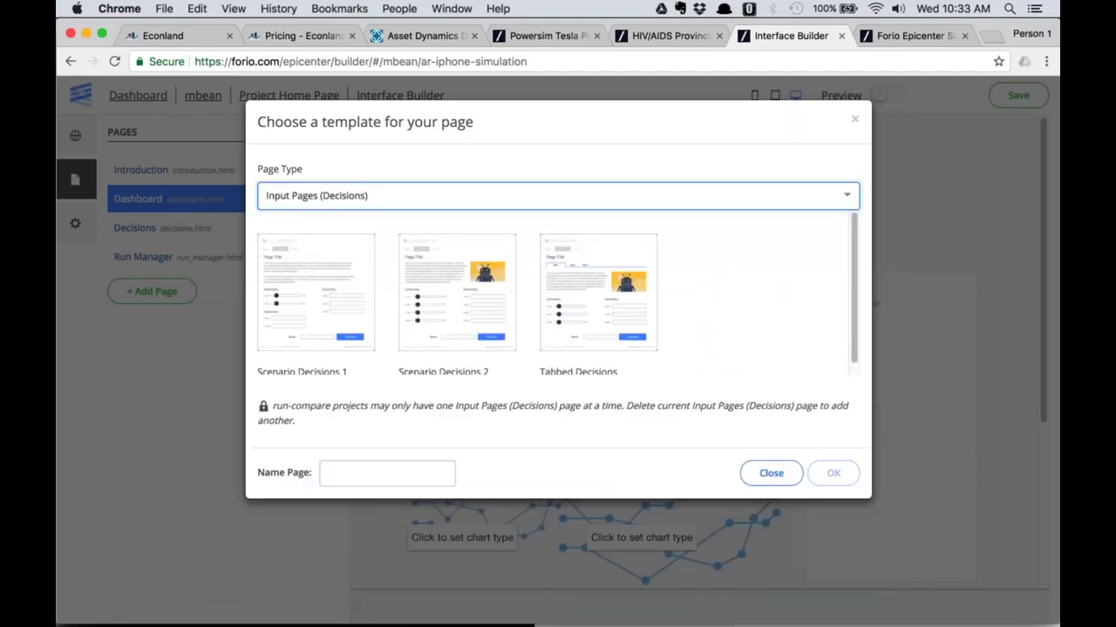
left_click(831, 192)
left_click(638, 276)
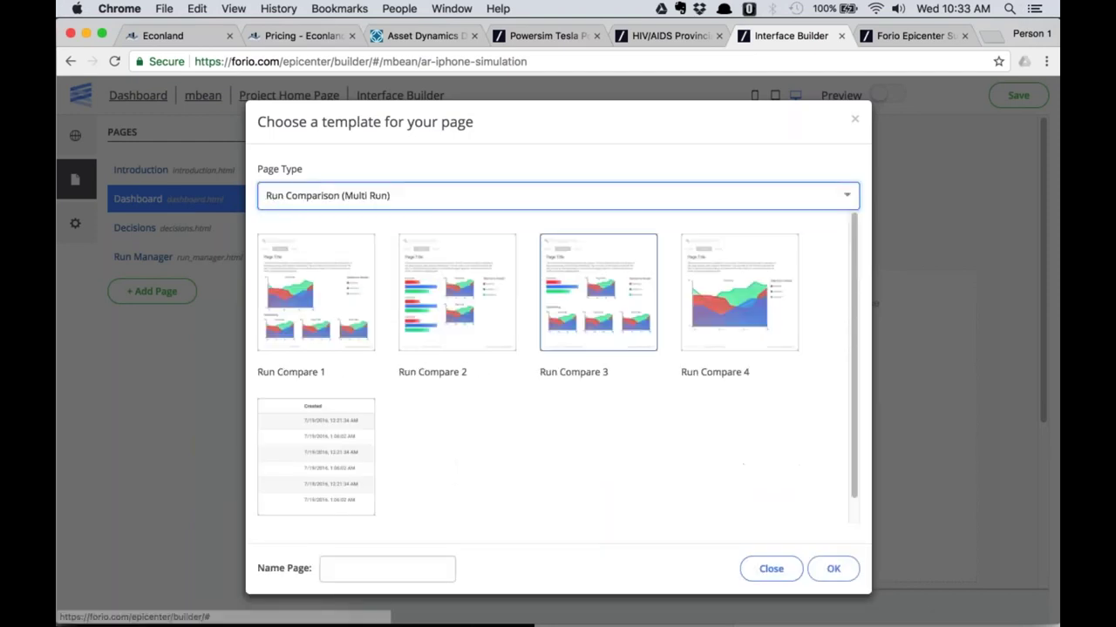
left_click(807, 192)
left_click(573, 308)
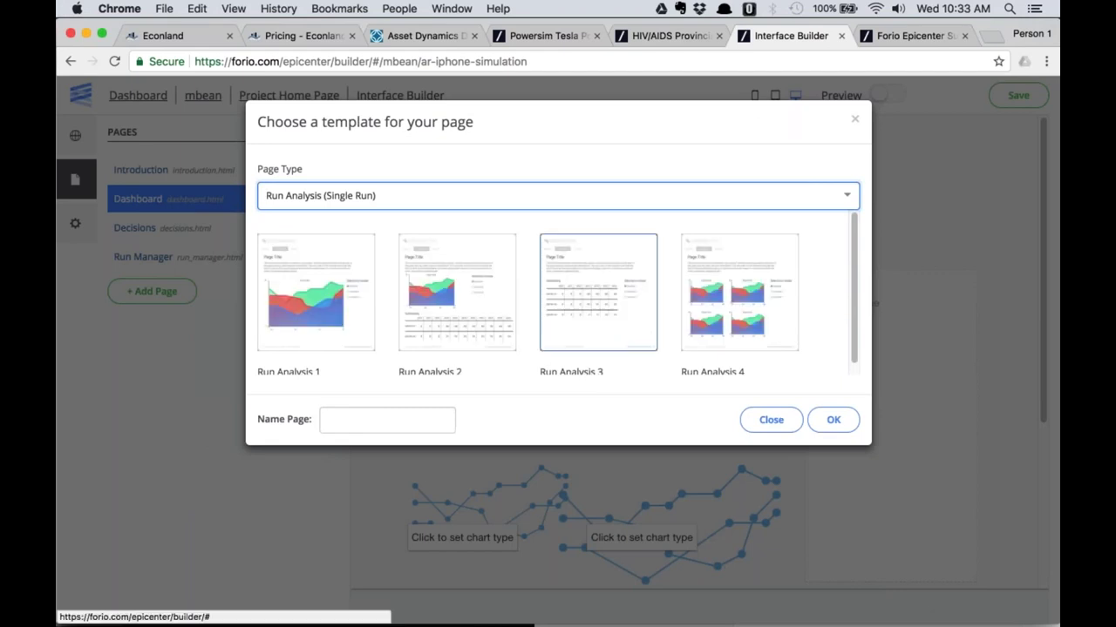
left_click(771, 420)
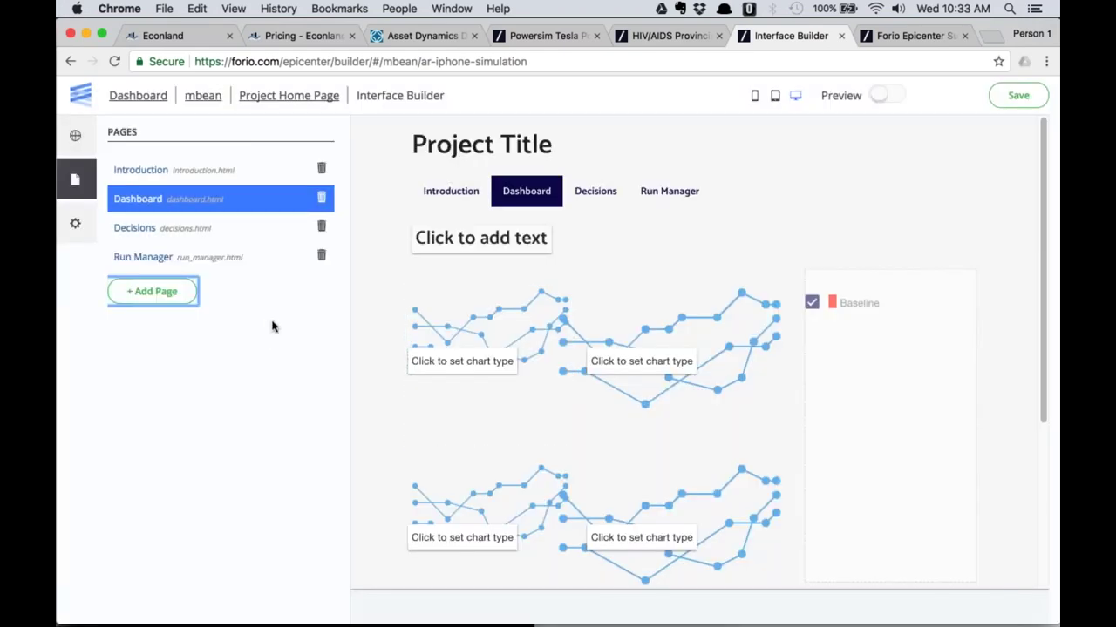
Change the Header/Footer project title to 'Augmented Reality Sim' in global settings.
left_click(78, 136)
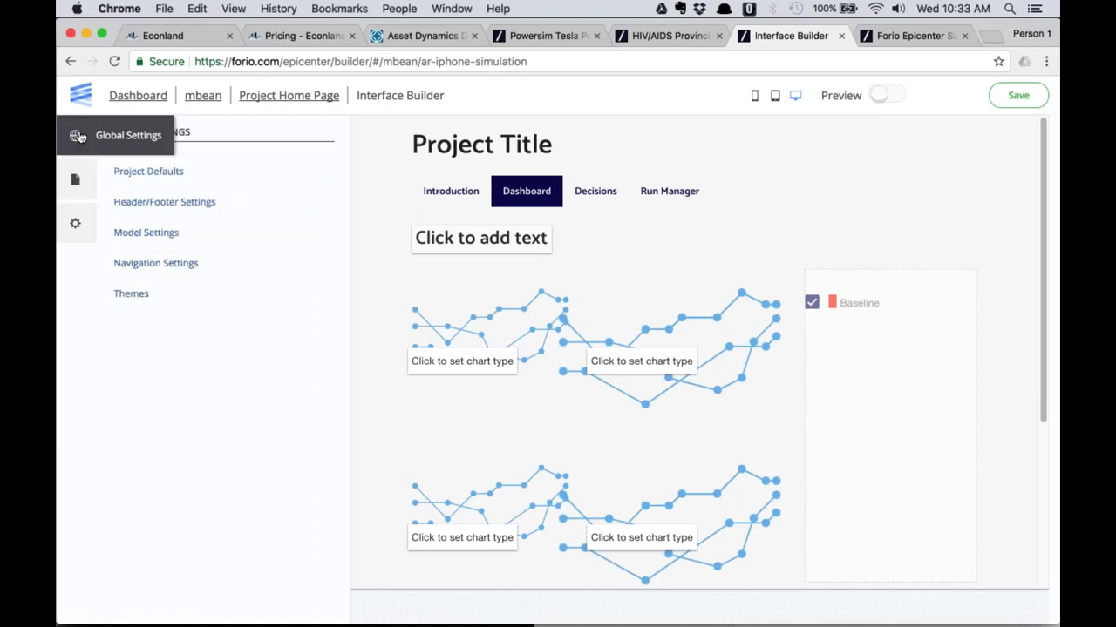
left_click(196, 207)
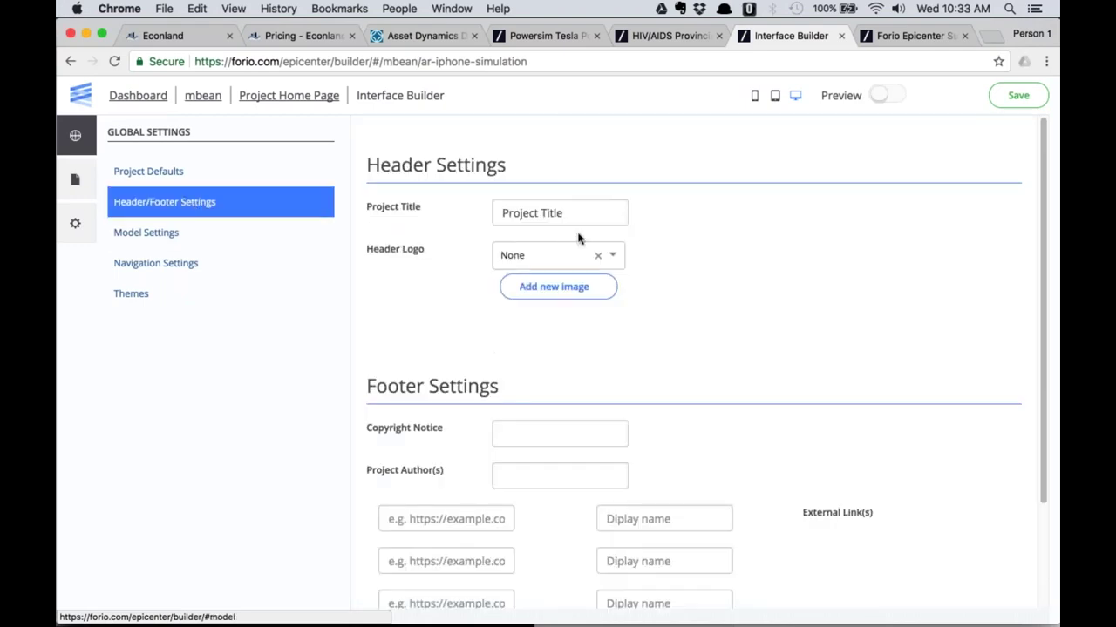
triple_click(539, 213)
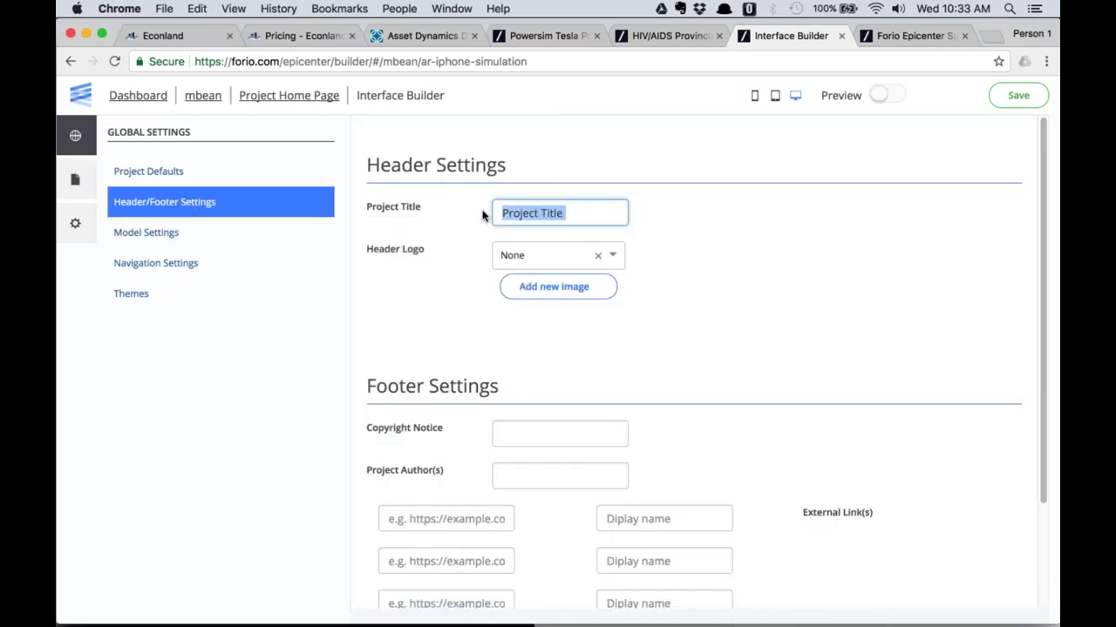
type("A")
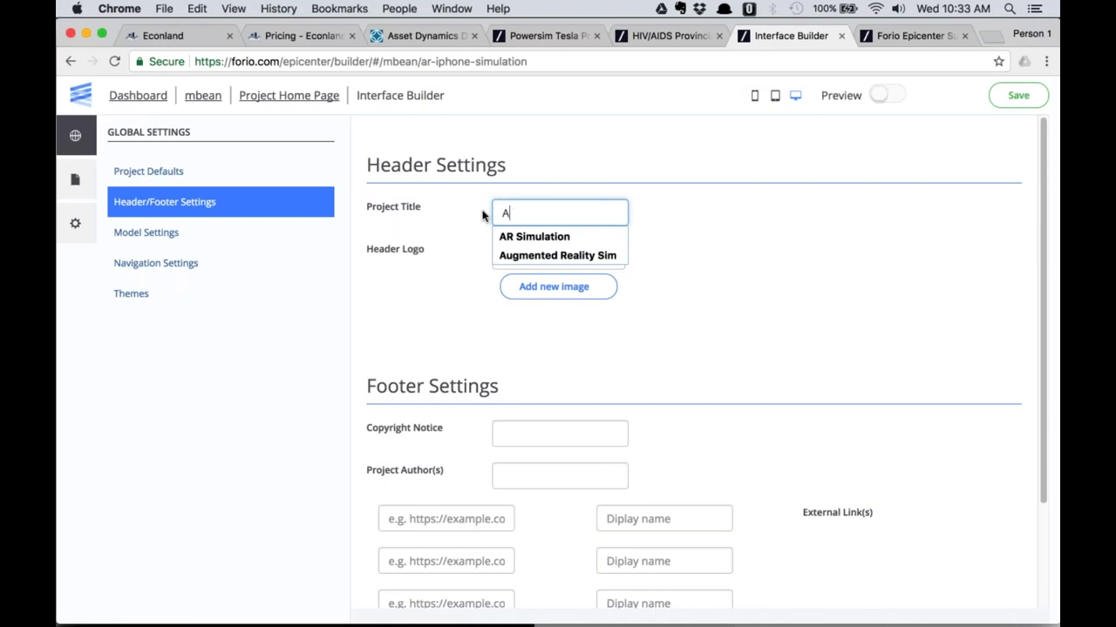
key("Down")
key("Down")
key("Return")
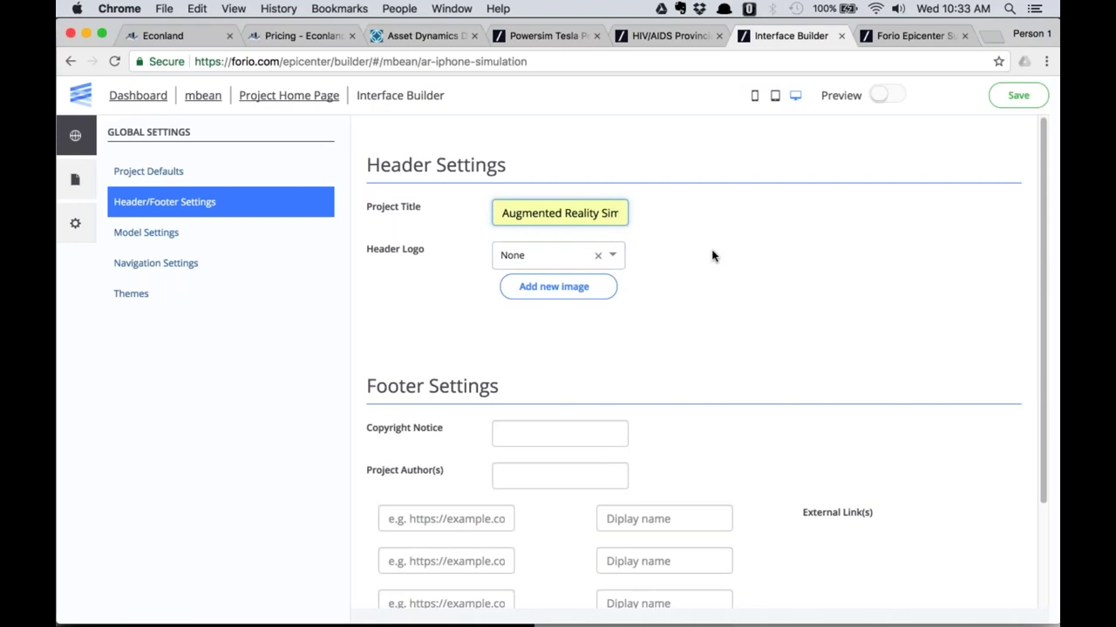
left_click(707, 243)
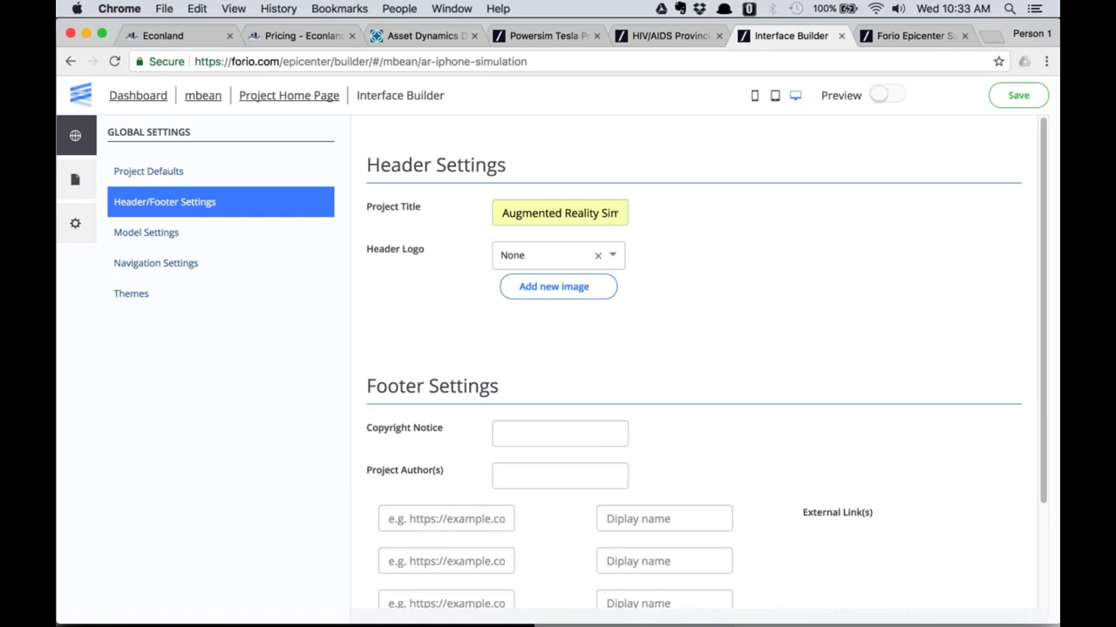
Upload ar.jpg and crop it to frame the Augmented Reality logo.
left_click(580, 287)
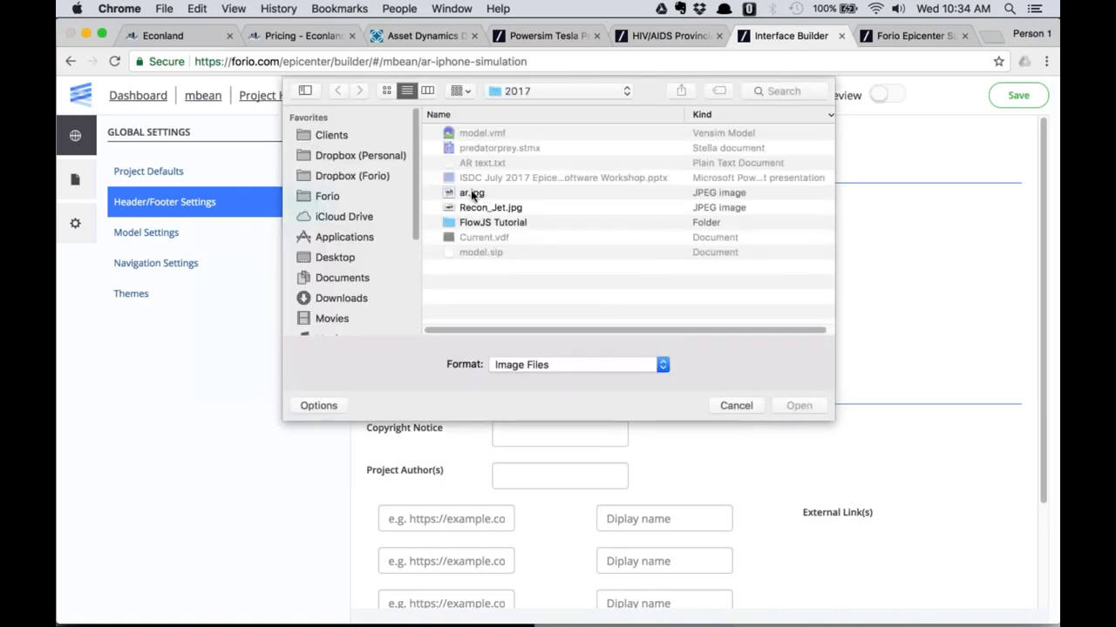
left_click(474, 195)
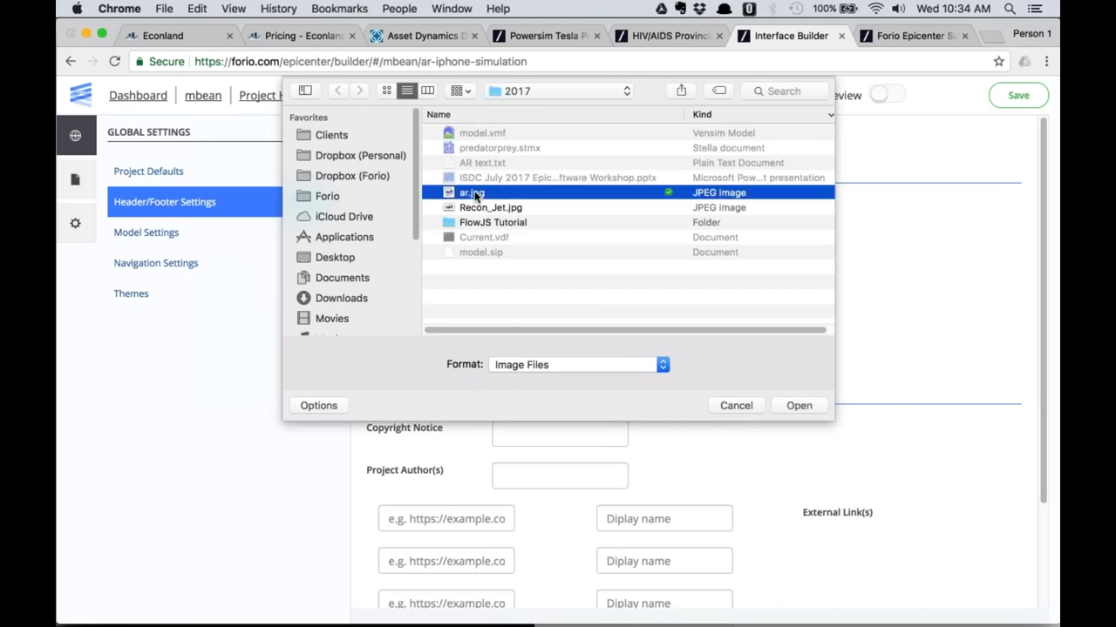
left_click(797, 406)
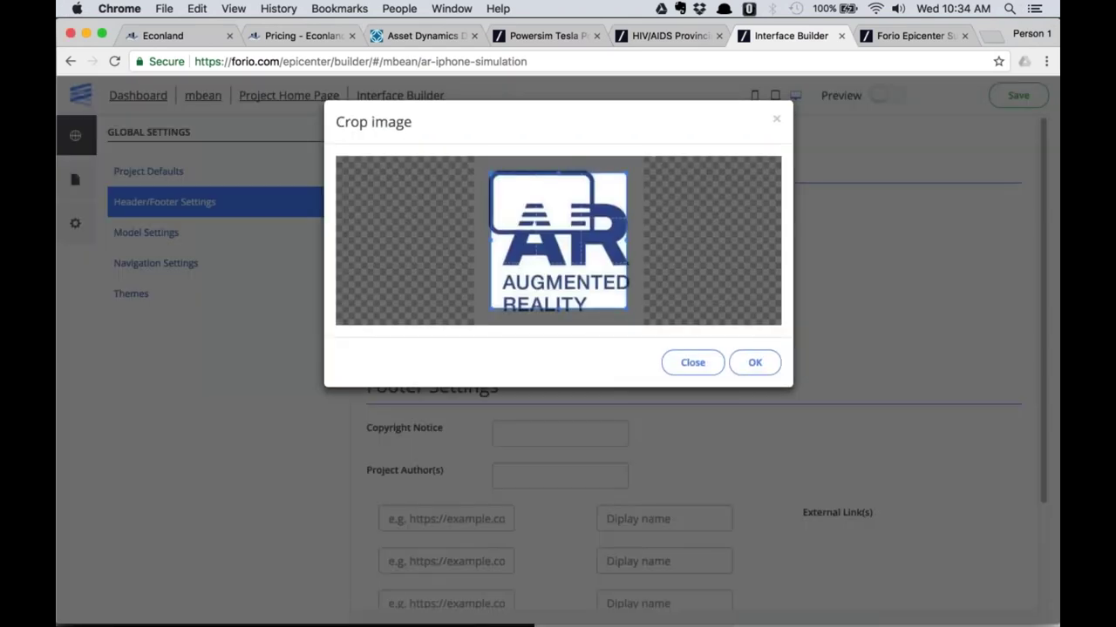
left_click_drag(484, 318, 481, 320)
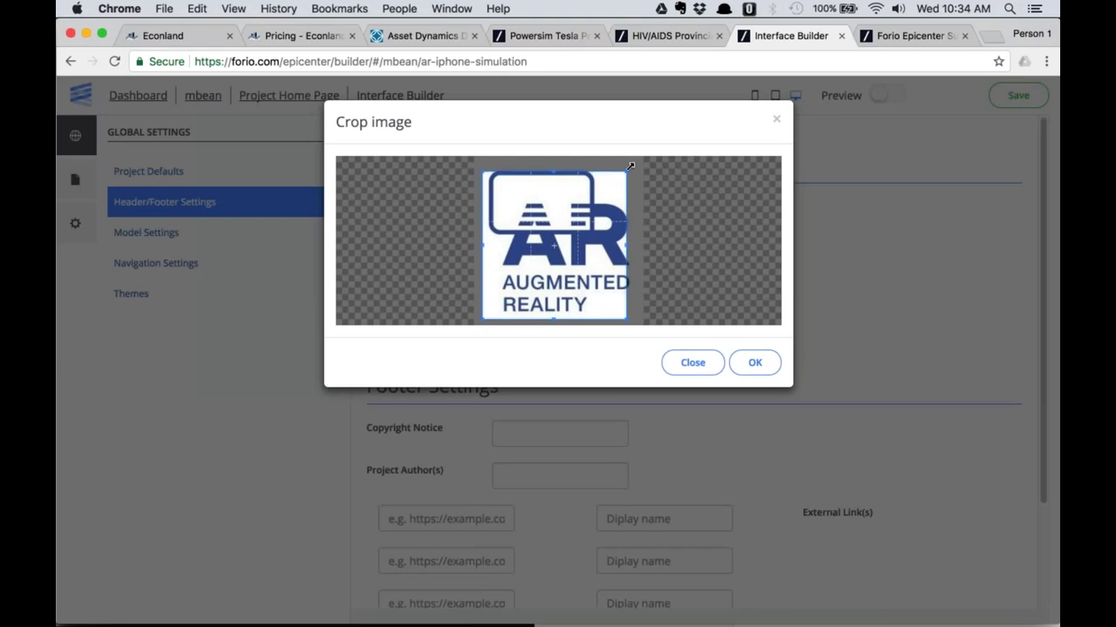
left_click_drag(630, 166, 641, 162)
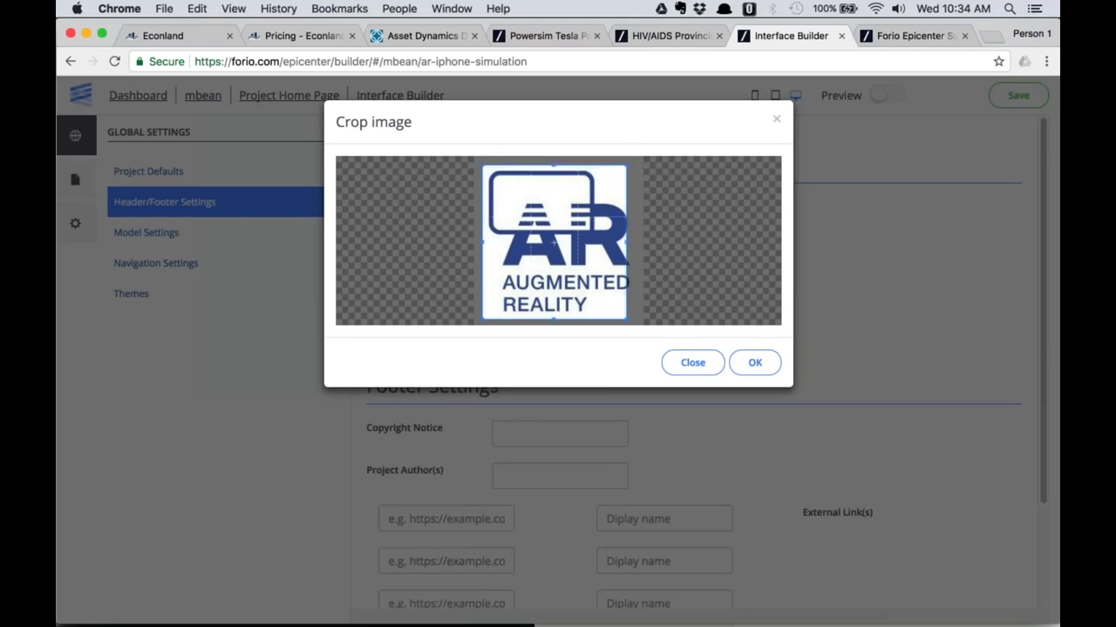
left_click_drag(577, 243, 584, 244)
left_click(737, 359)
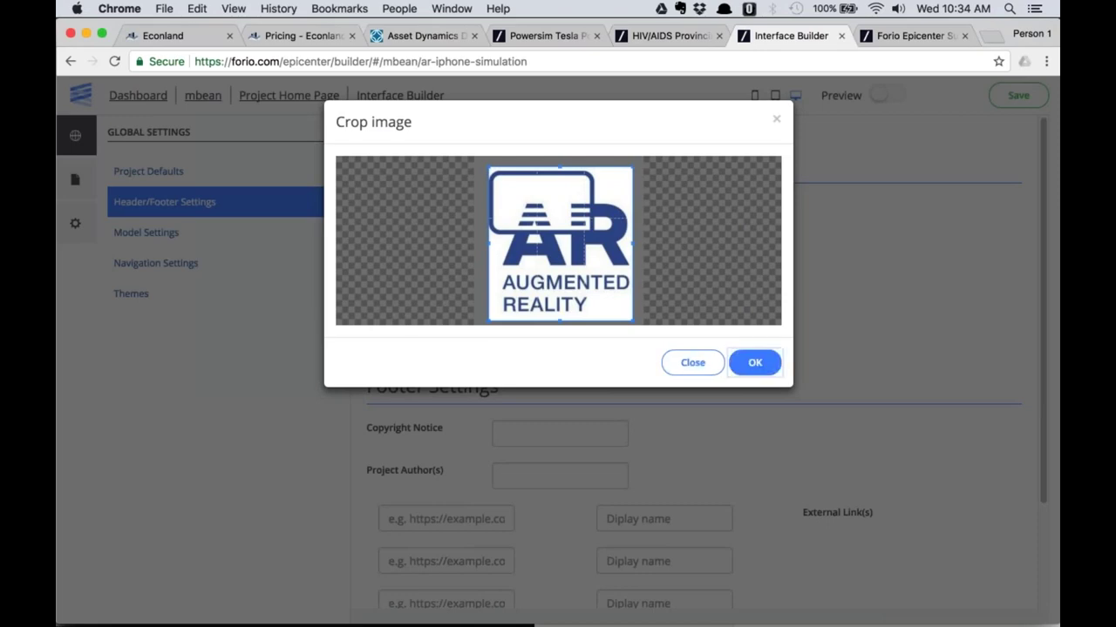
Choose ar.jpg from the Header Logo dropdown.
left_click(613, 255)
left_click(610, 284)
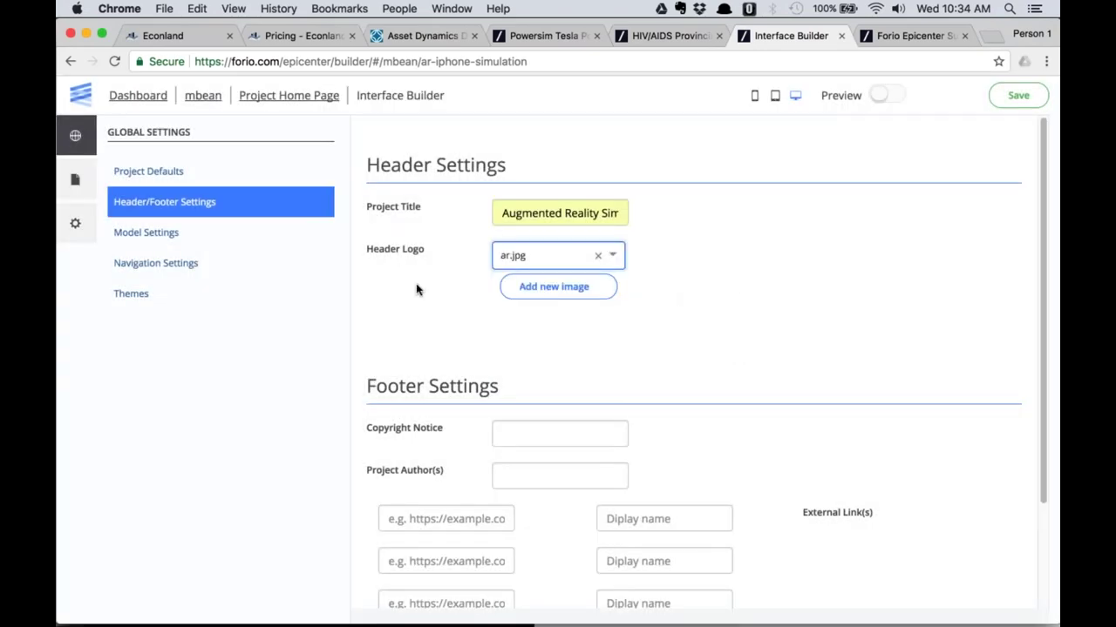
scroll(524, 346, "down", 3)
Enter copyright notice '2017 Forio' and the project author's name.
left_click(523, 346)
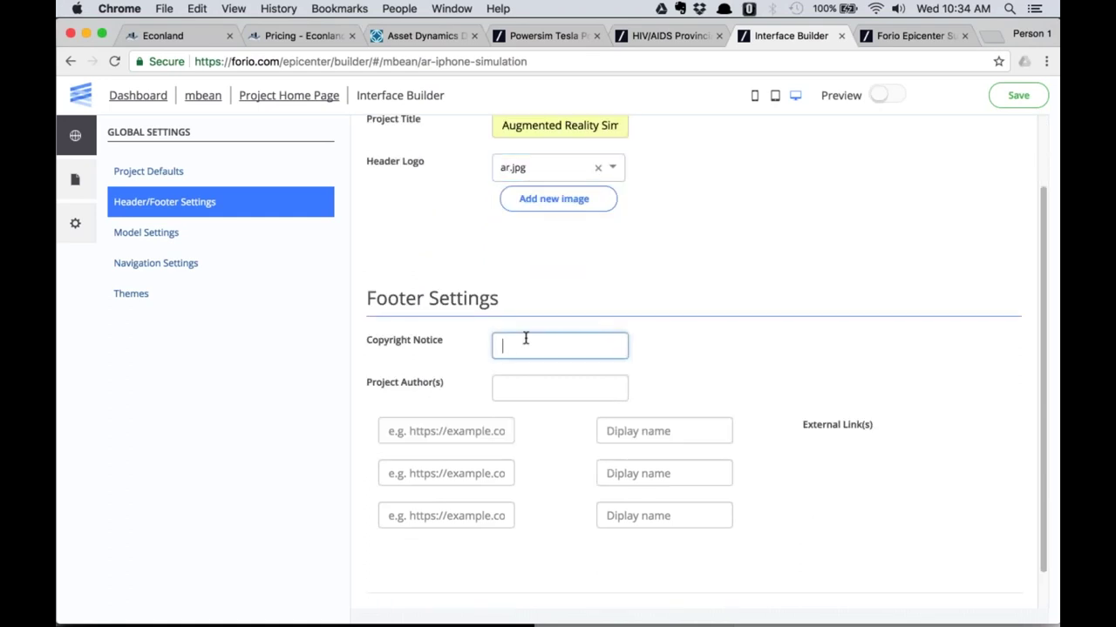
type("2017 Forio")
key("Tab")
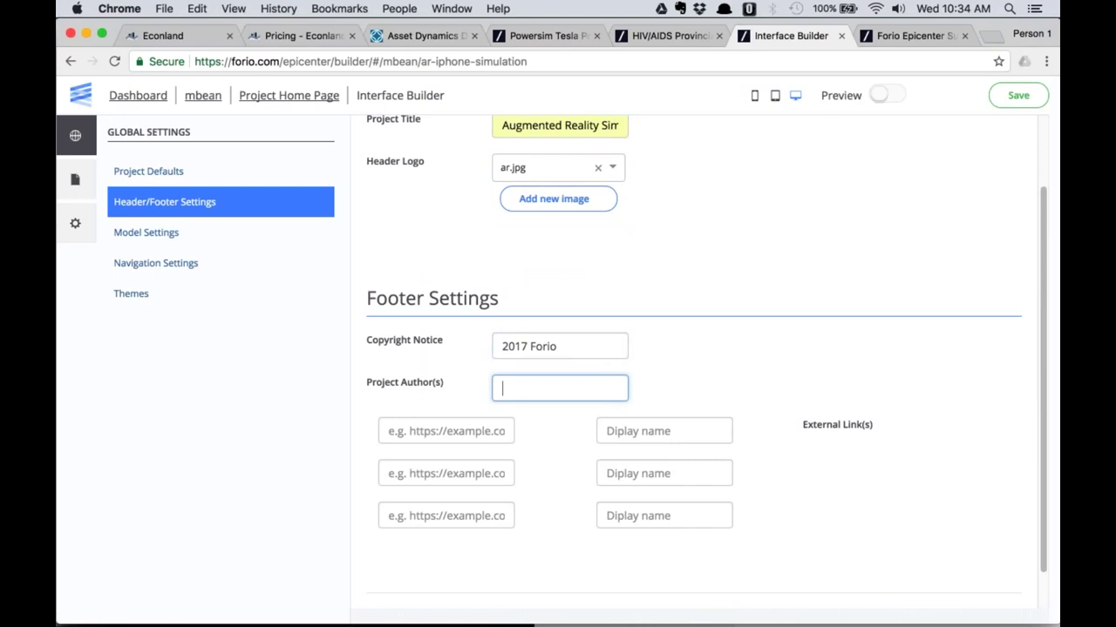
type("Michael")
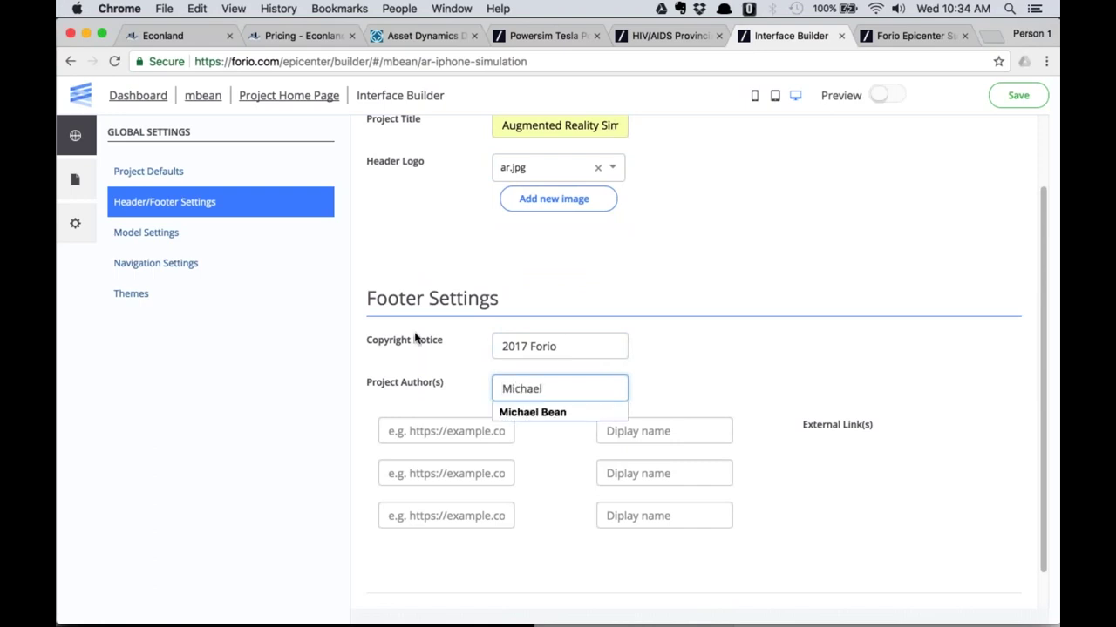
type(" Bean")
key("Tab")
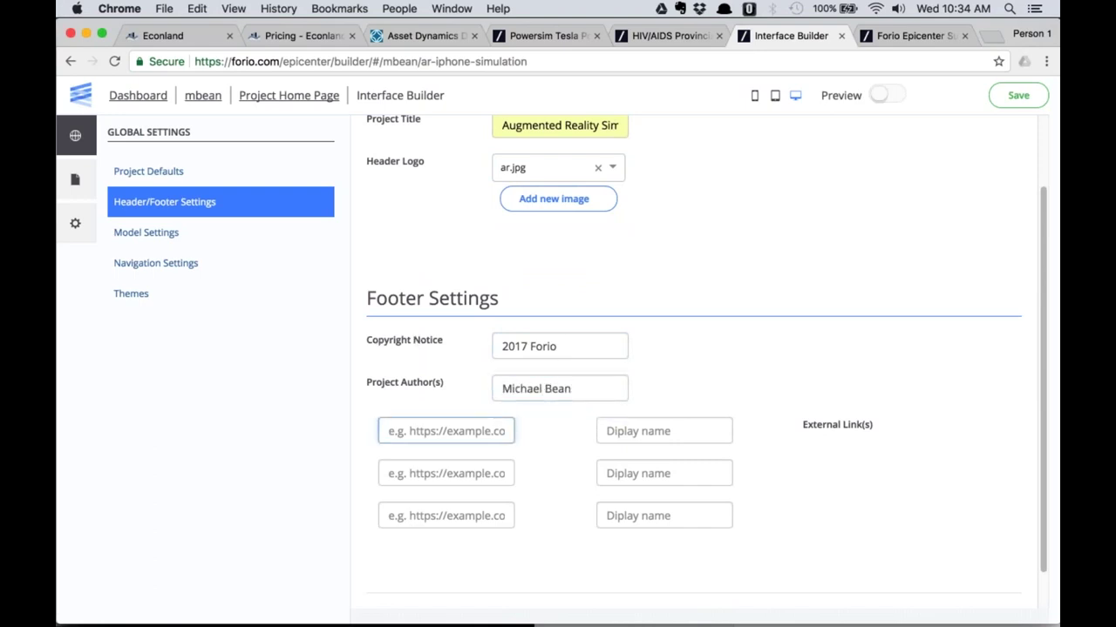
type("https://")
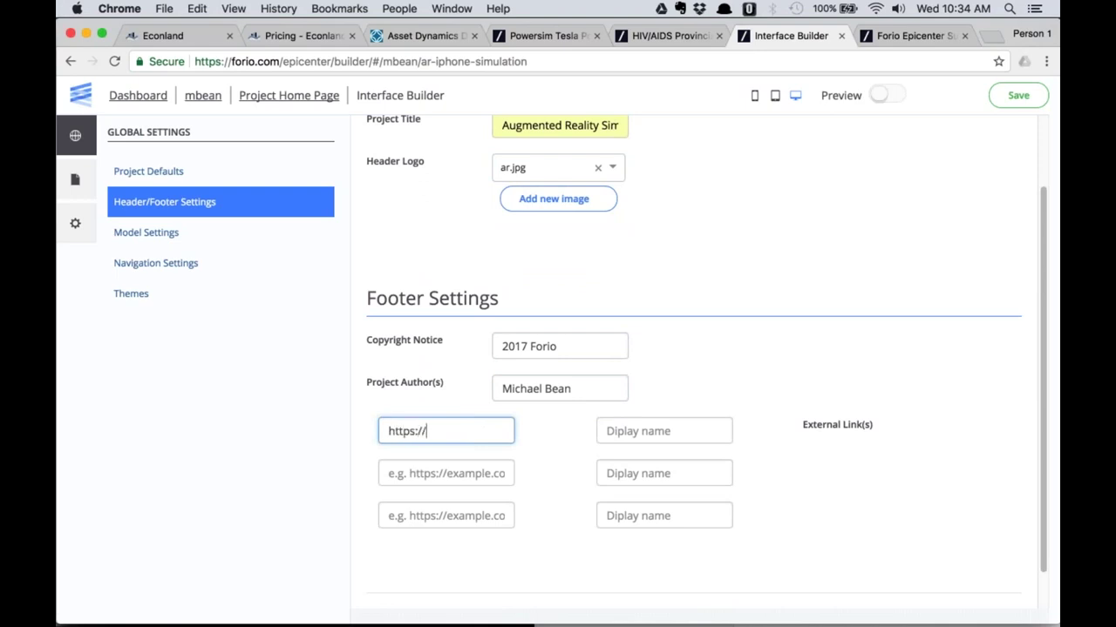
type("forio.com")
key("Tab")
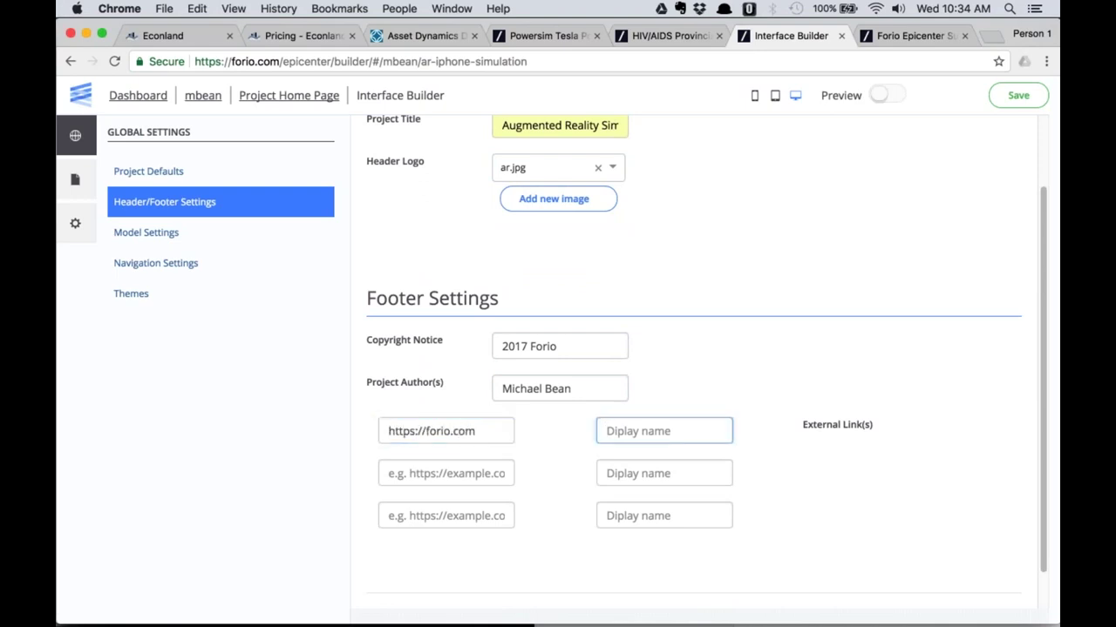
type("Check out Forio")
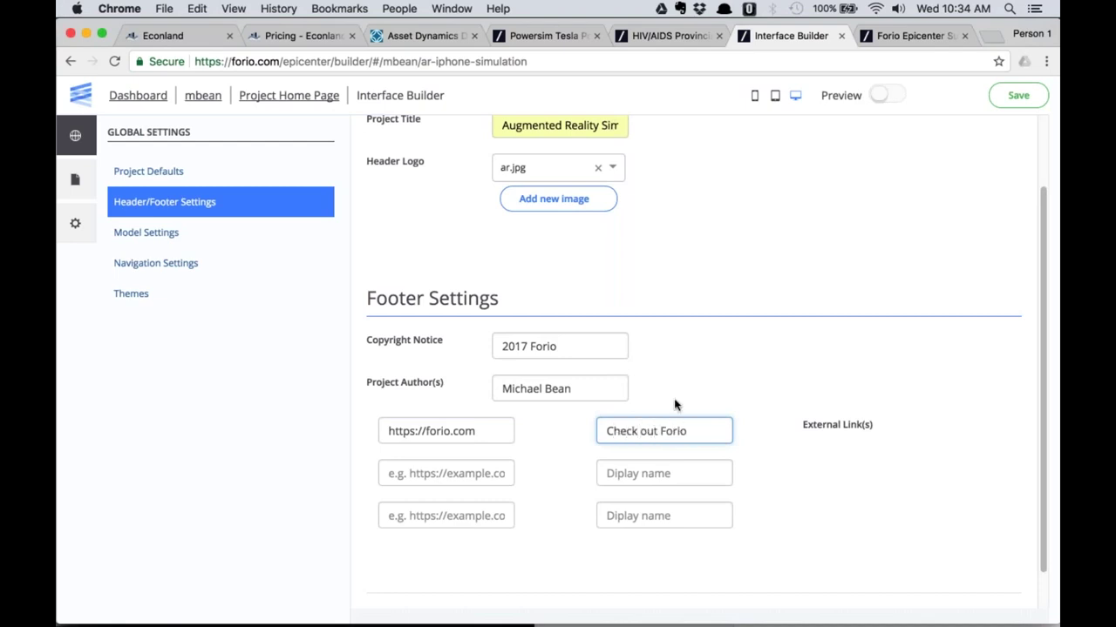
left_click_drag(366, 301, 514, 304)
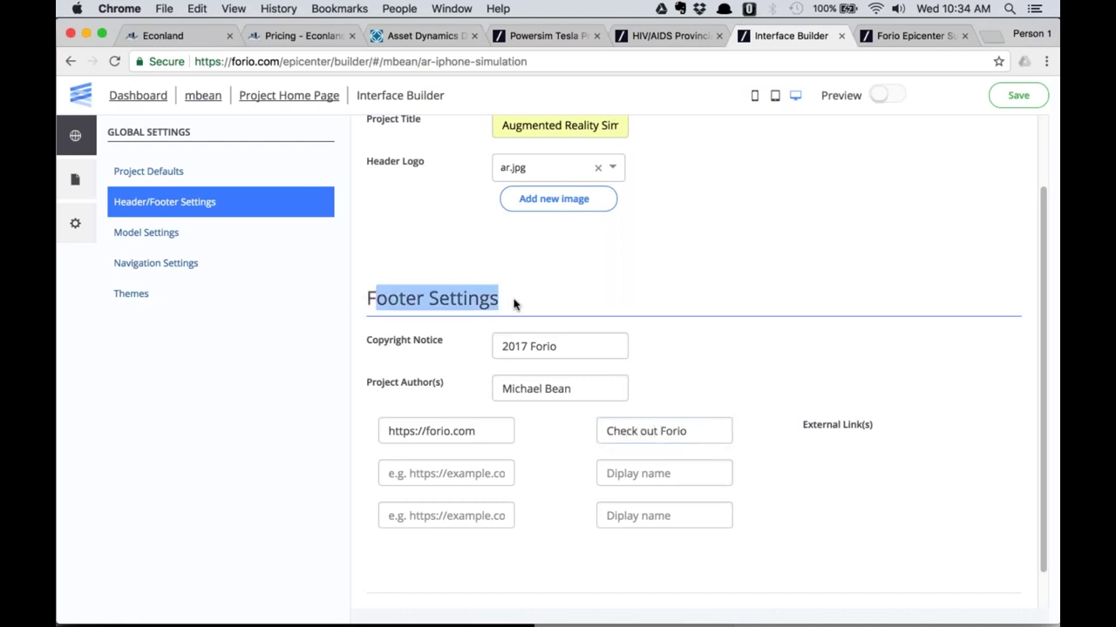
left_click(512, 293)
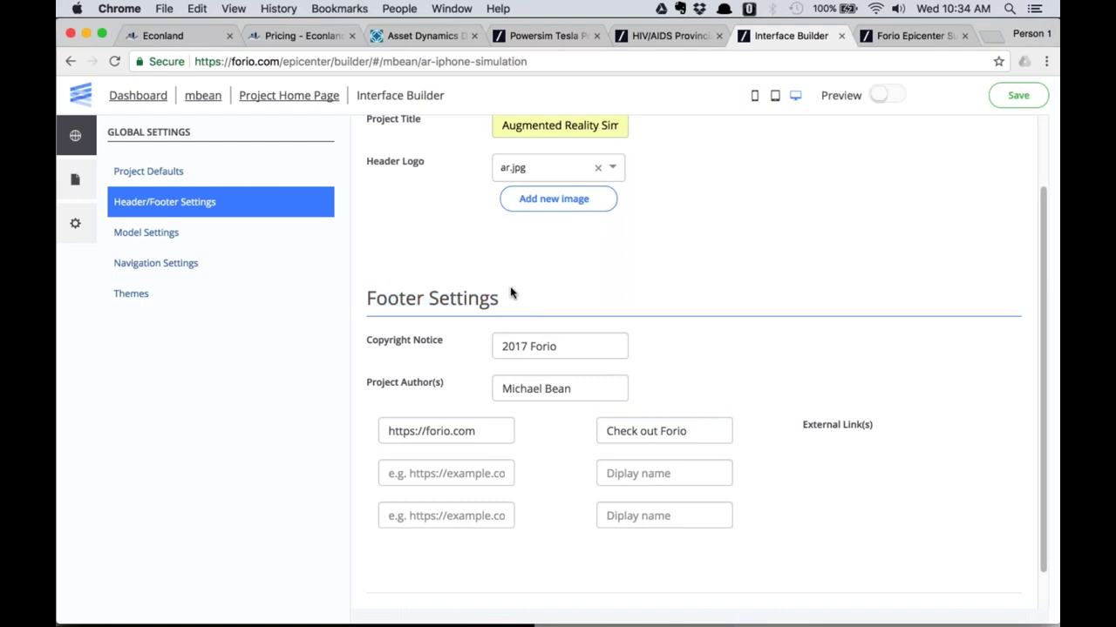
View the Select Theme gallery under Navigation Settings, where Bold is current.
left_click(186, 270)
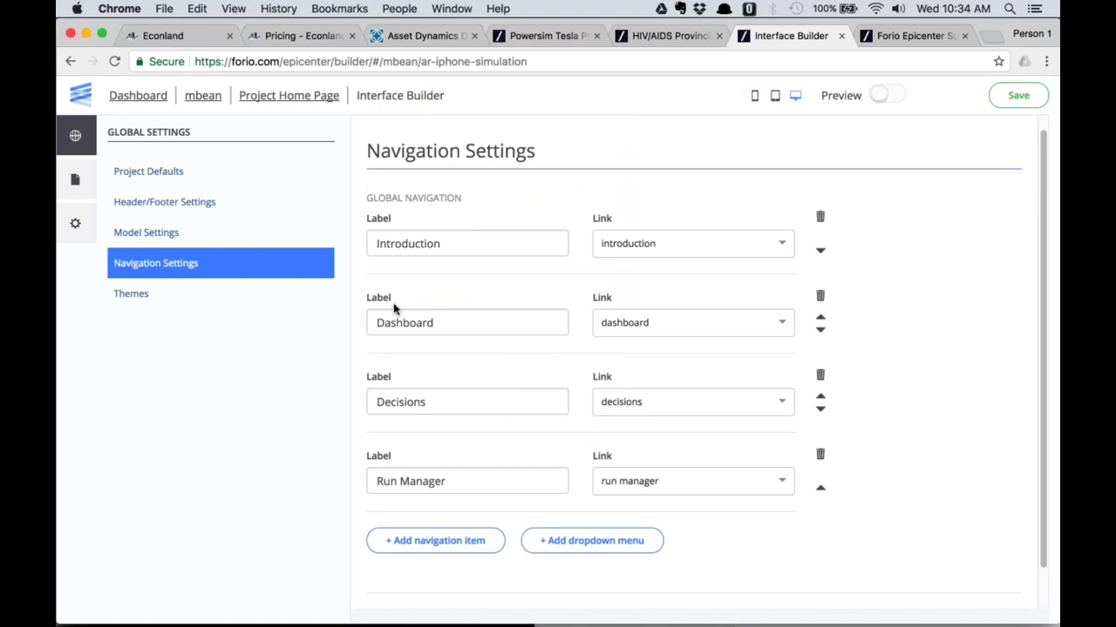
left_click(141, 296)
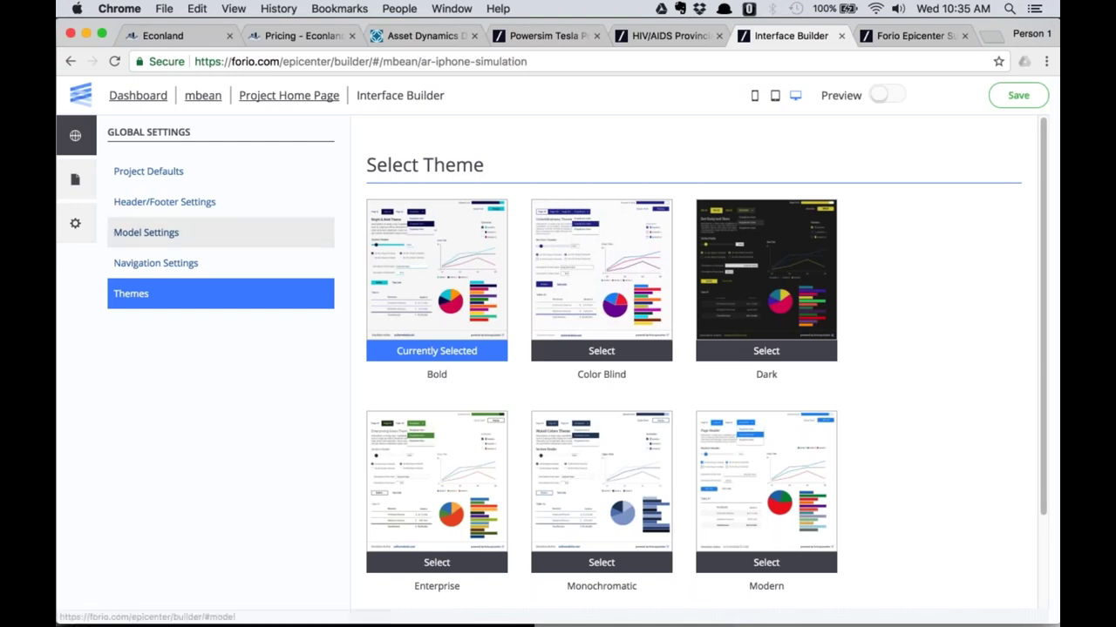
left_click(77, 180)
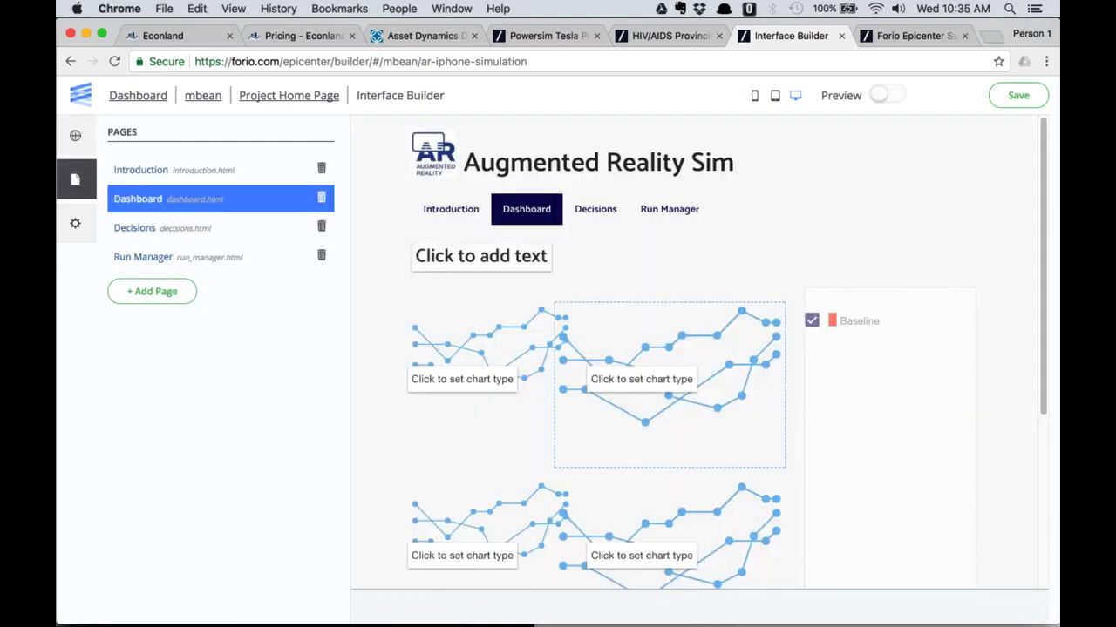
Delete the Dashboard page and create 'Dashboard 2' from the Run Compare 4 multi-run template.
left_click(320, 198)
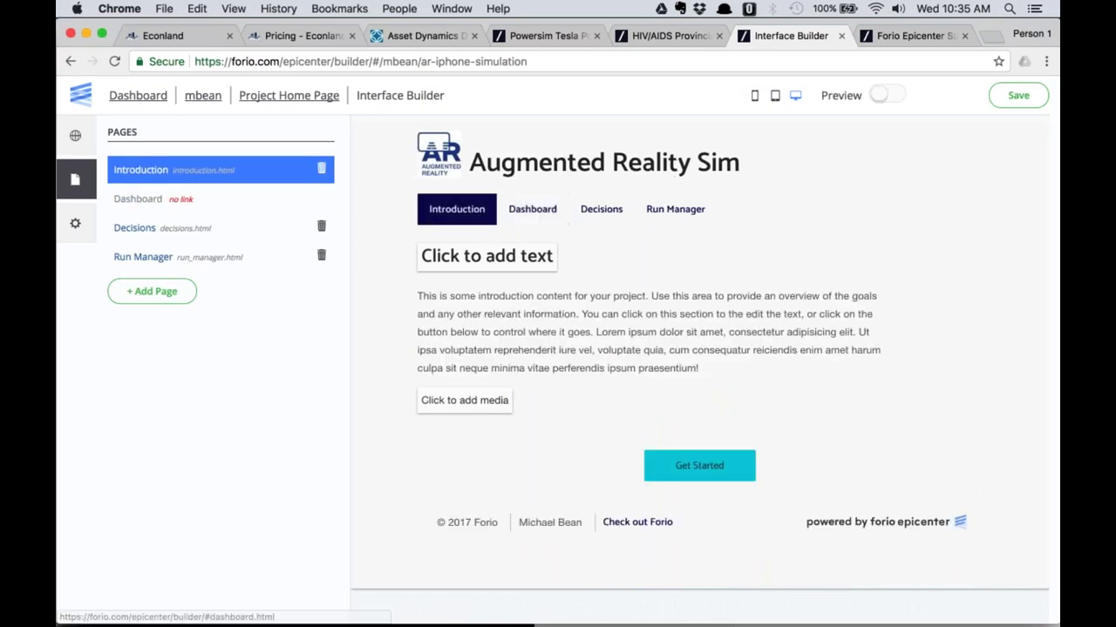
left_click(153, 291)
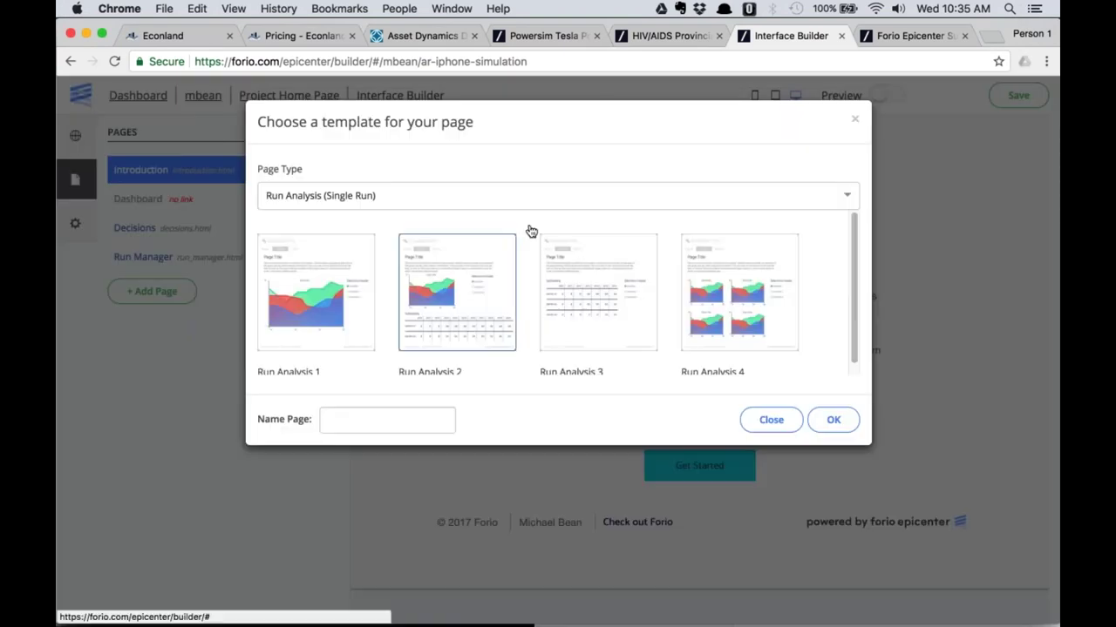
left_click(845, 195)
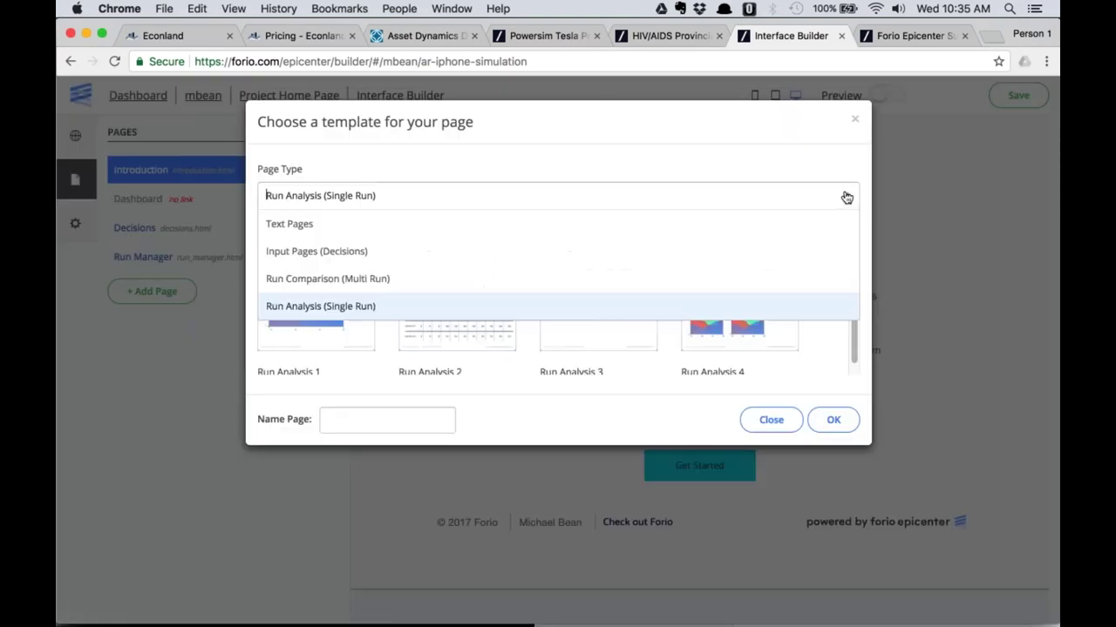
left_click(424, 281)
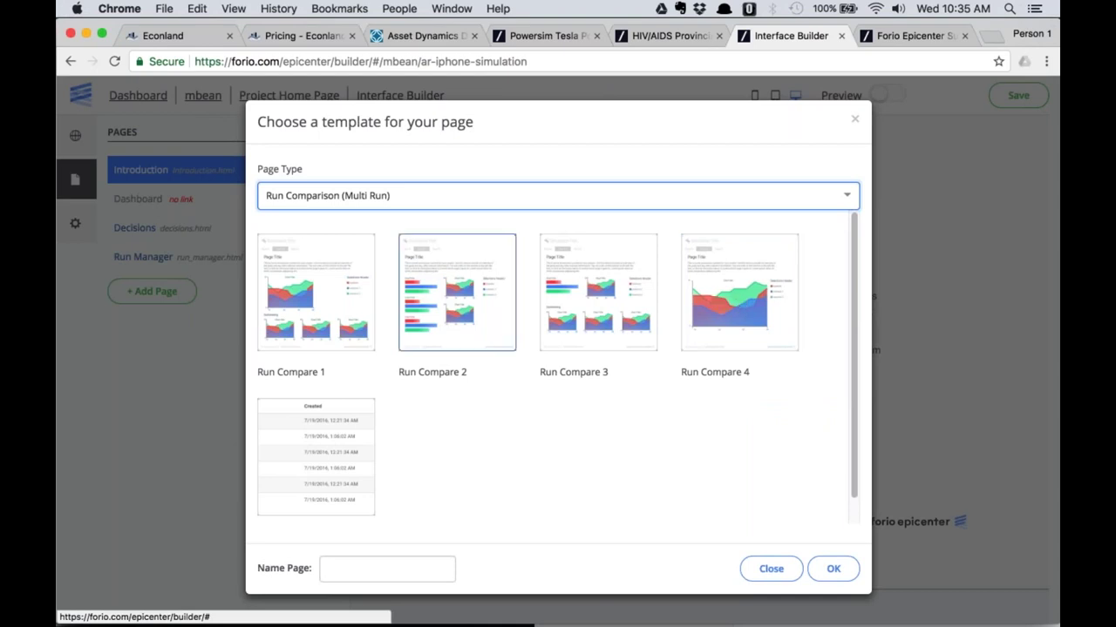
left_click(736, 319)
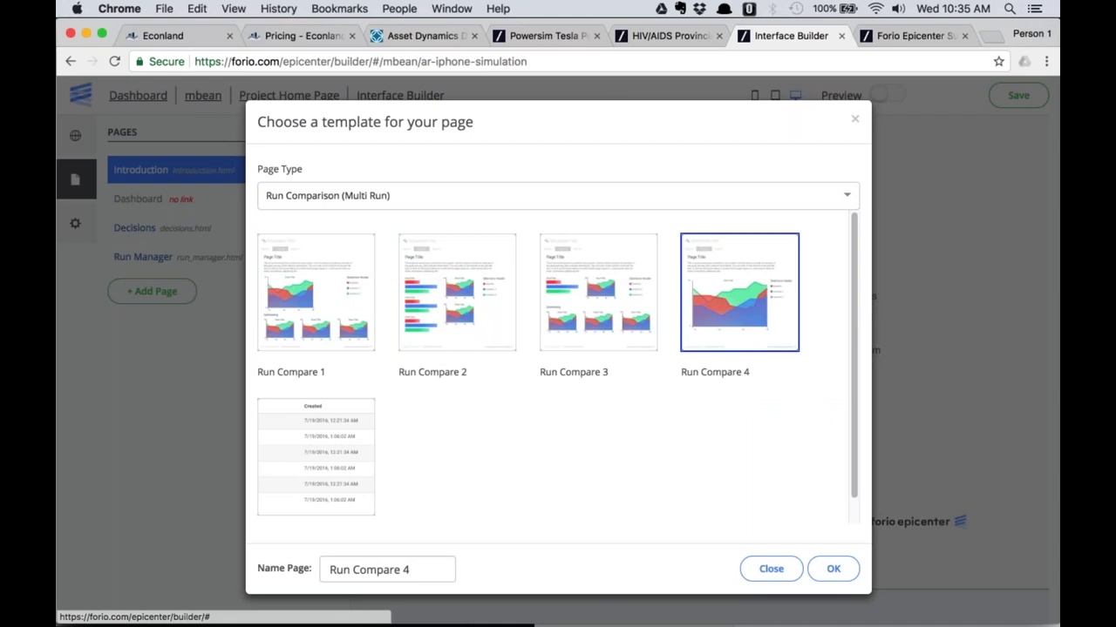
left_click_drag(403, 568, 264, 567)
type("Da")
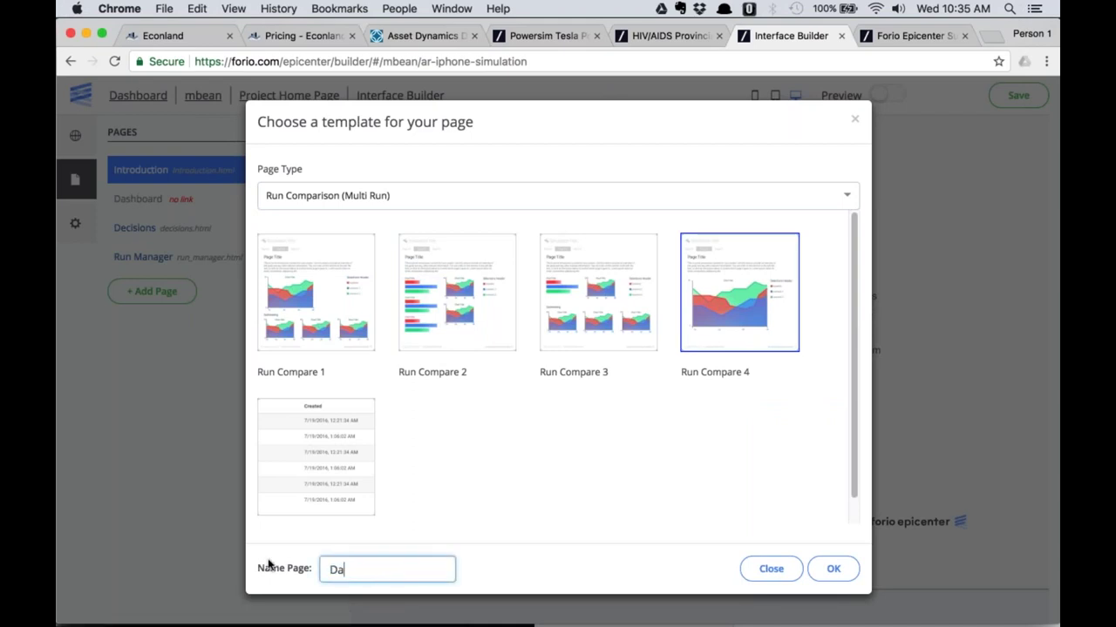
type("shbboard")
key("super+a")
type("Dashboard 2")
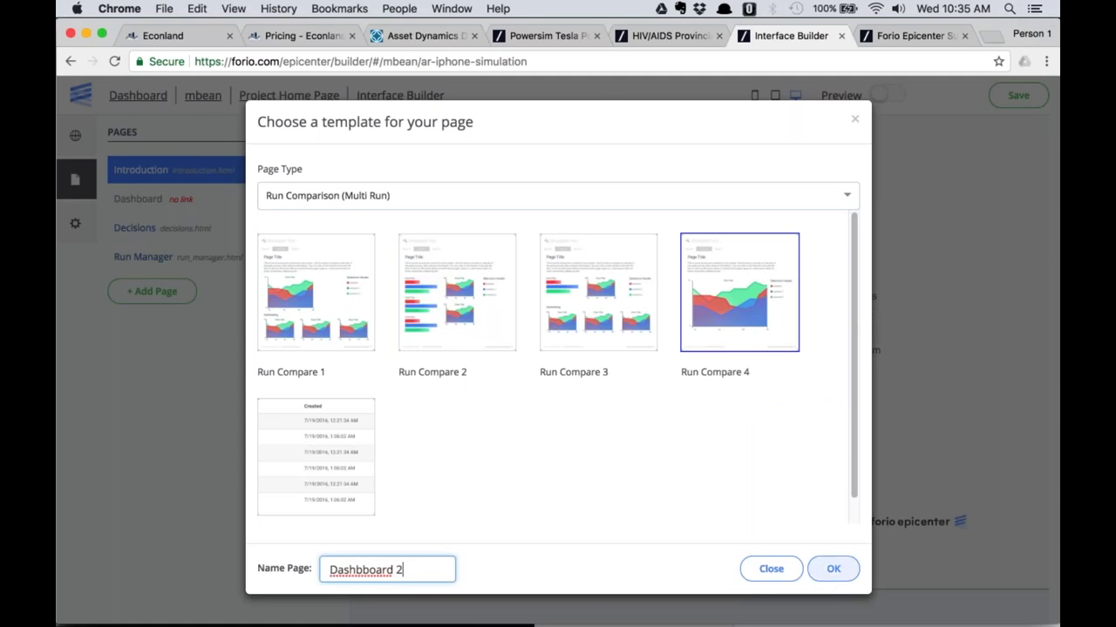
left_click(833, 571)
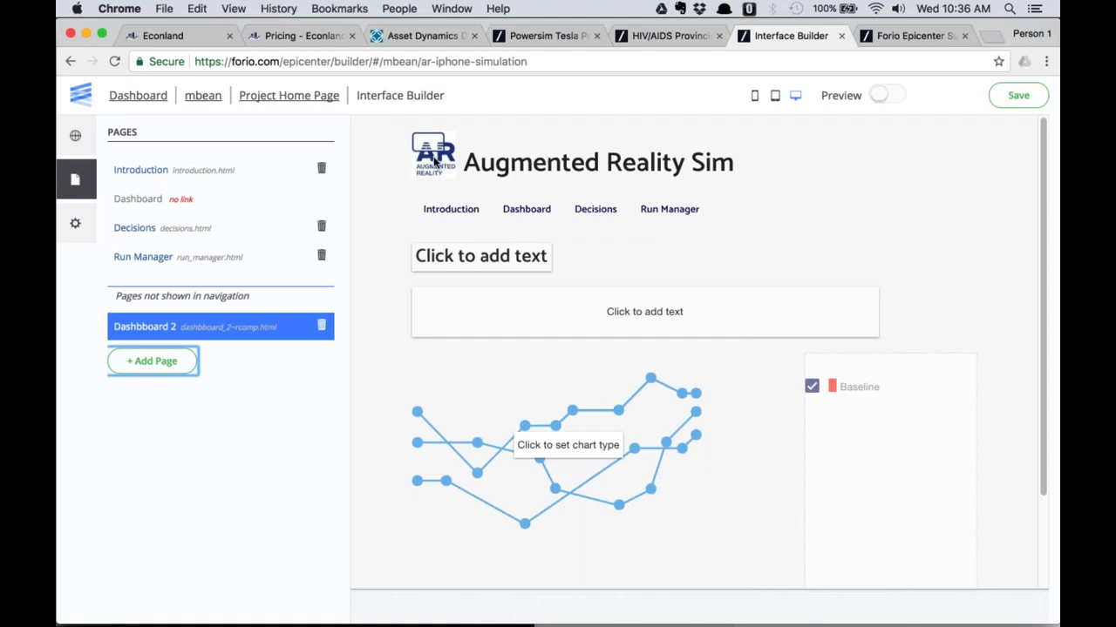
Add a Run Analysis 2 page from the single-run template, then open Global Settings.
left_click(152, 361)
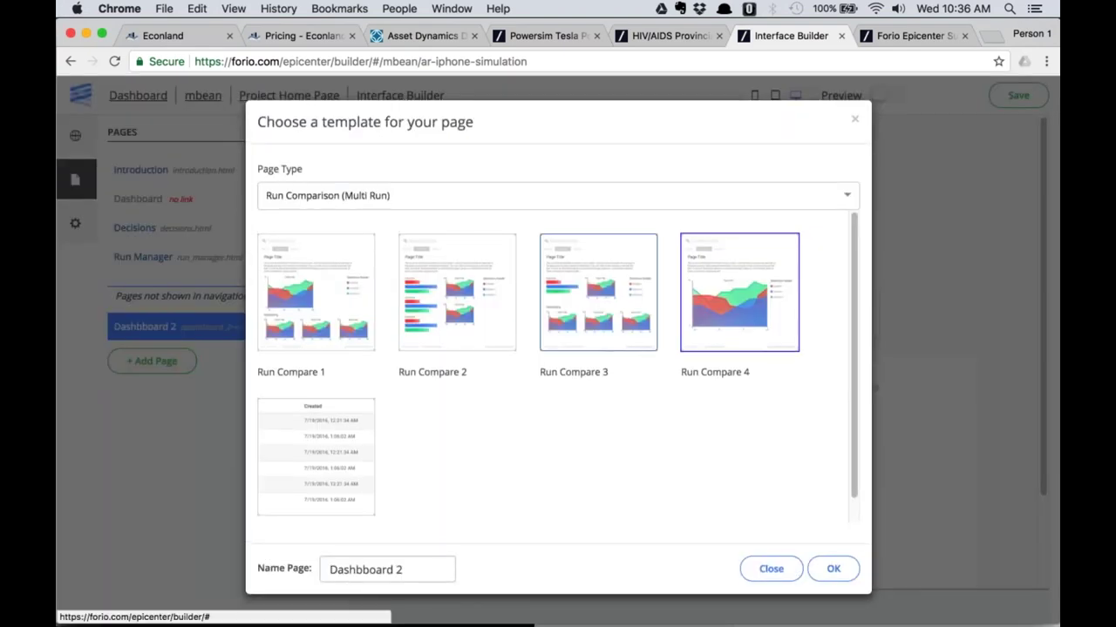
left_click(831, 197)
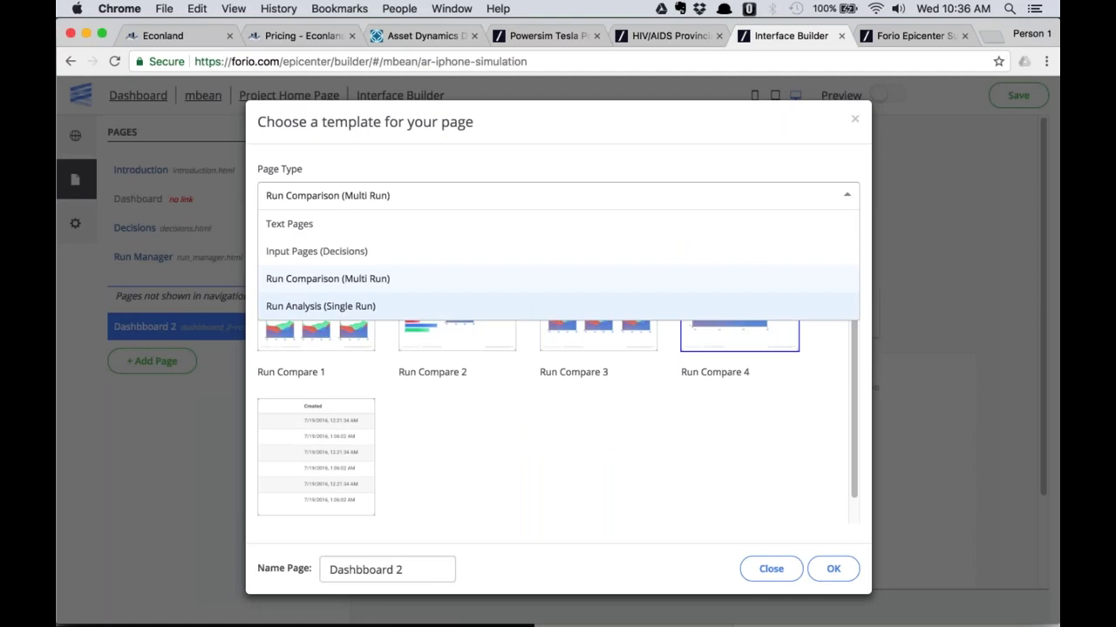
left_click(523, 306)
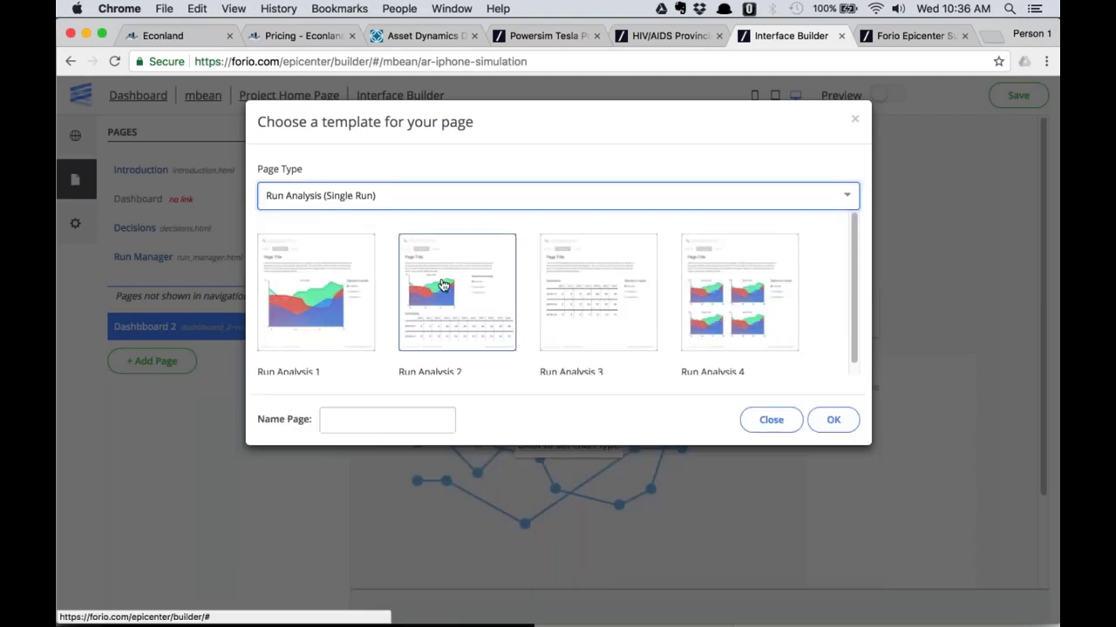
left_click(443, 285)
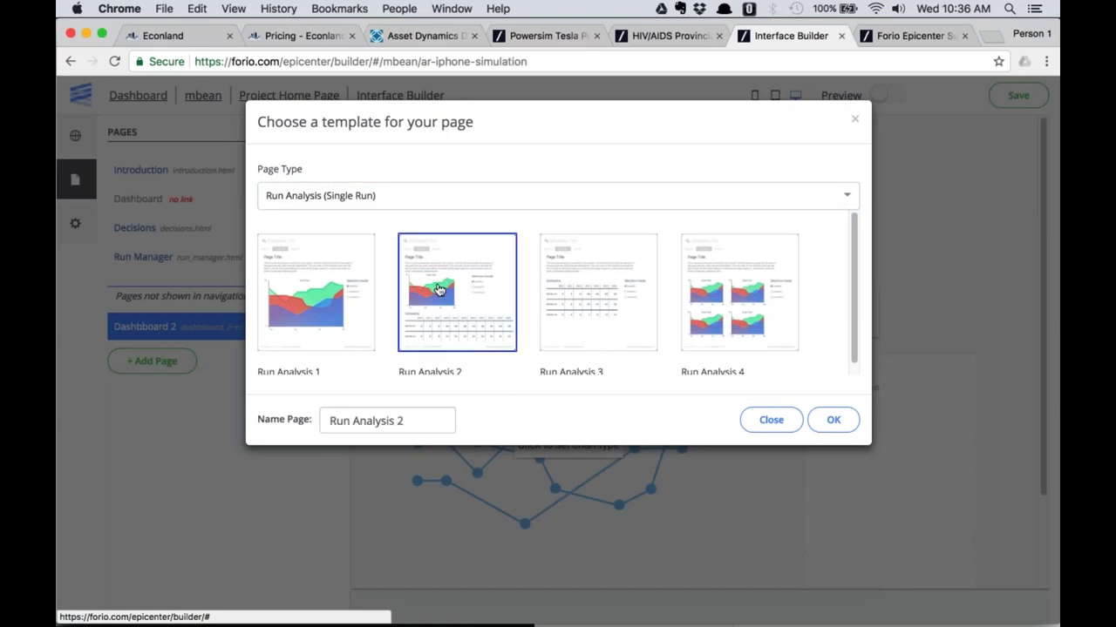
left_click(412, 421)
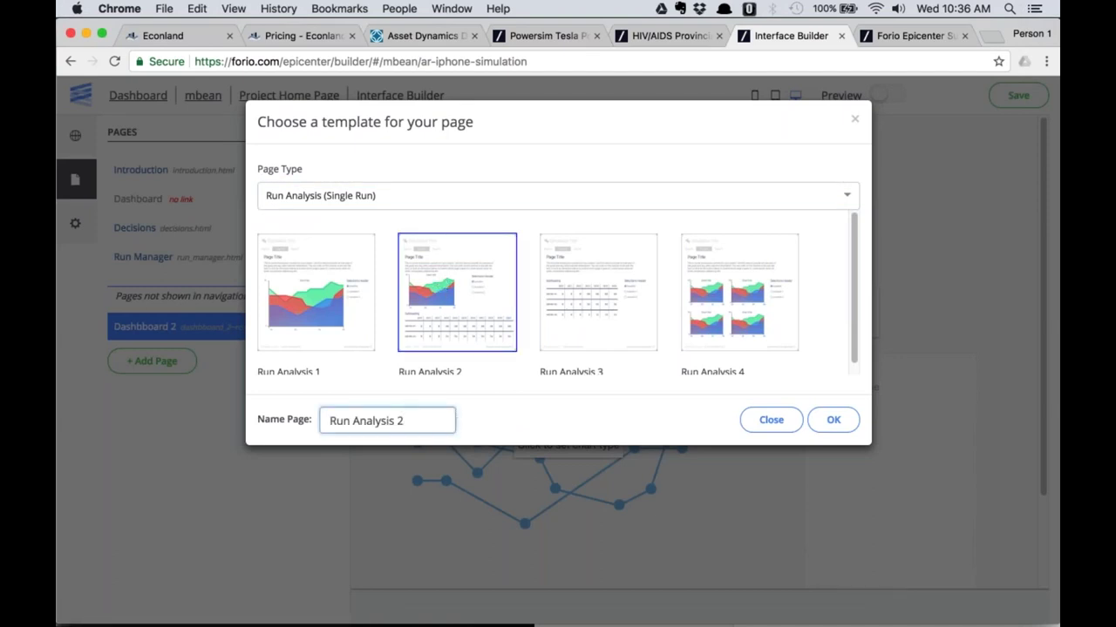
left_click(833, 420)
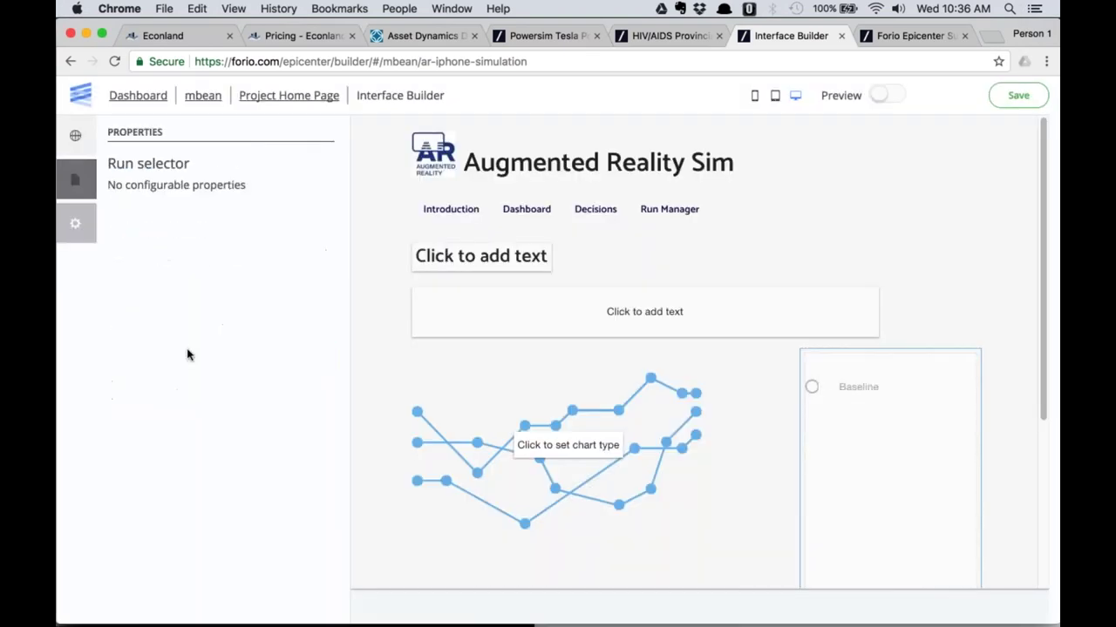
left_click(74, 179)
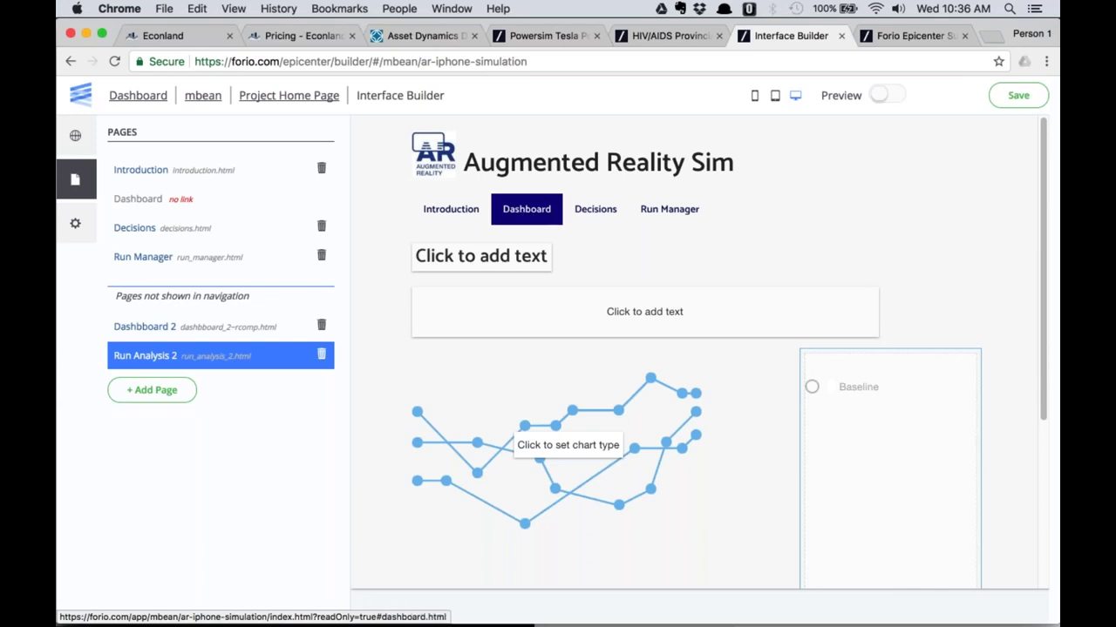
left_click(75, 135)
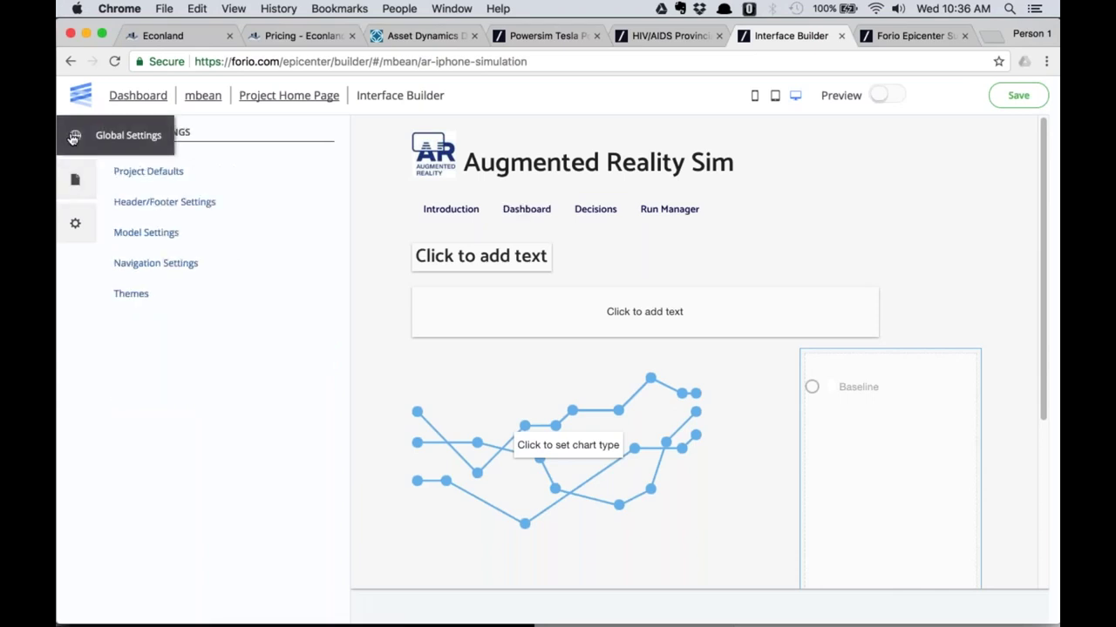
Remove the Dashboard navigation item and add a dropdown labelled 'Results'.
left_click(145, 263)
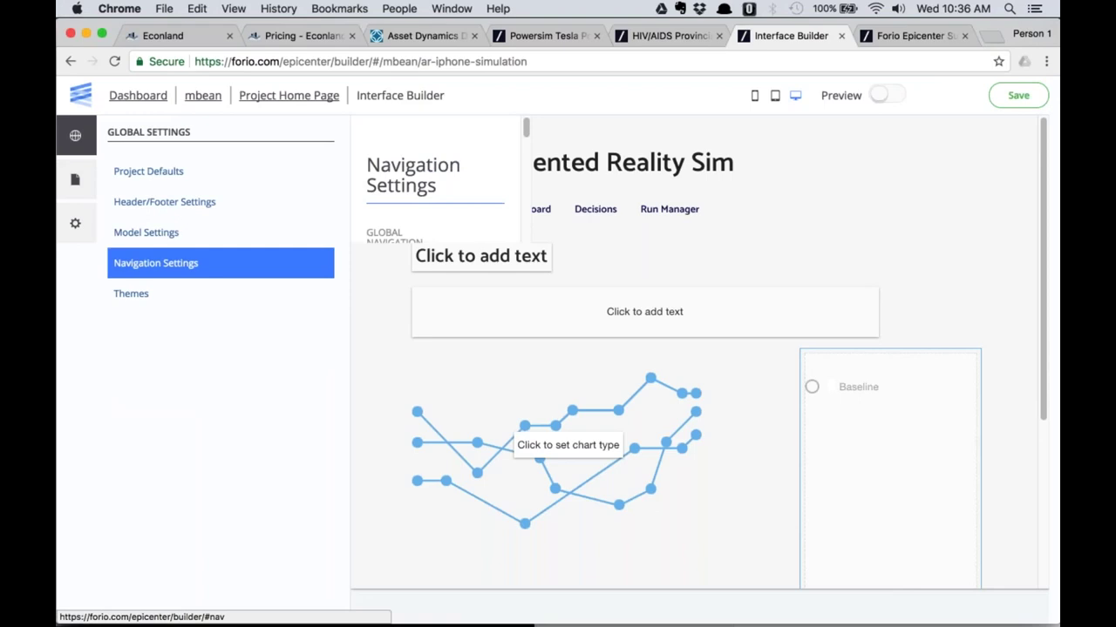
scroll(988, 329, "down", 1)
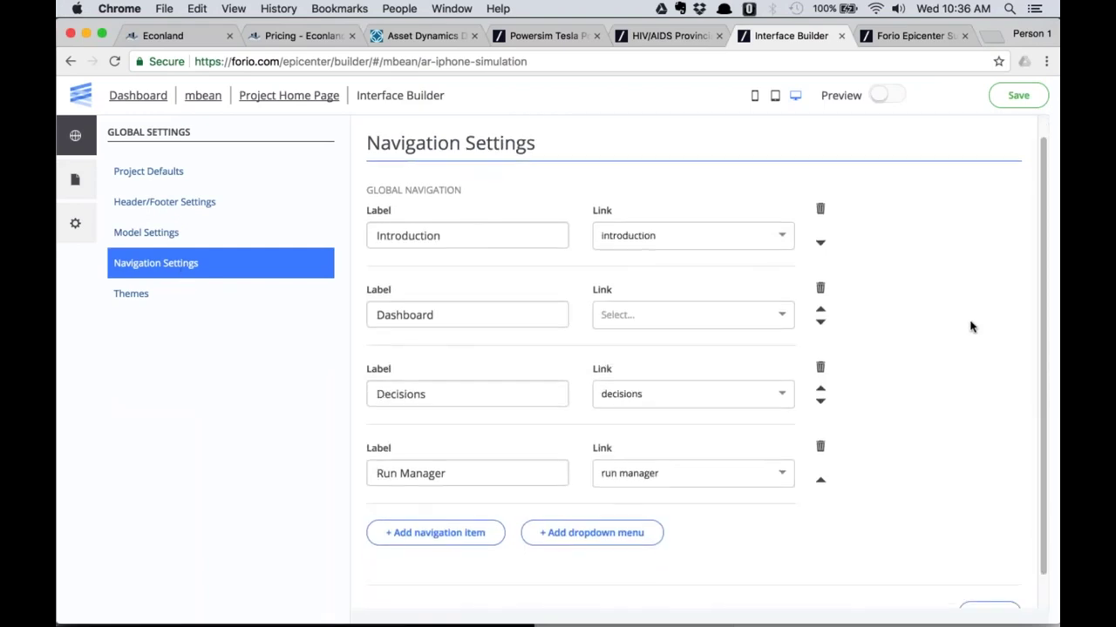
left_click(820, 288)
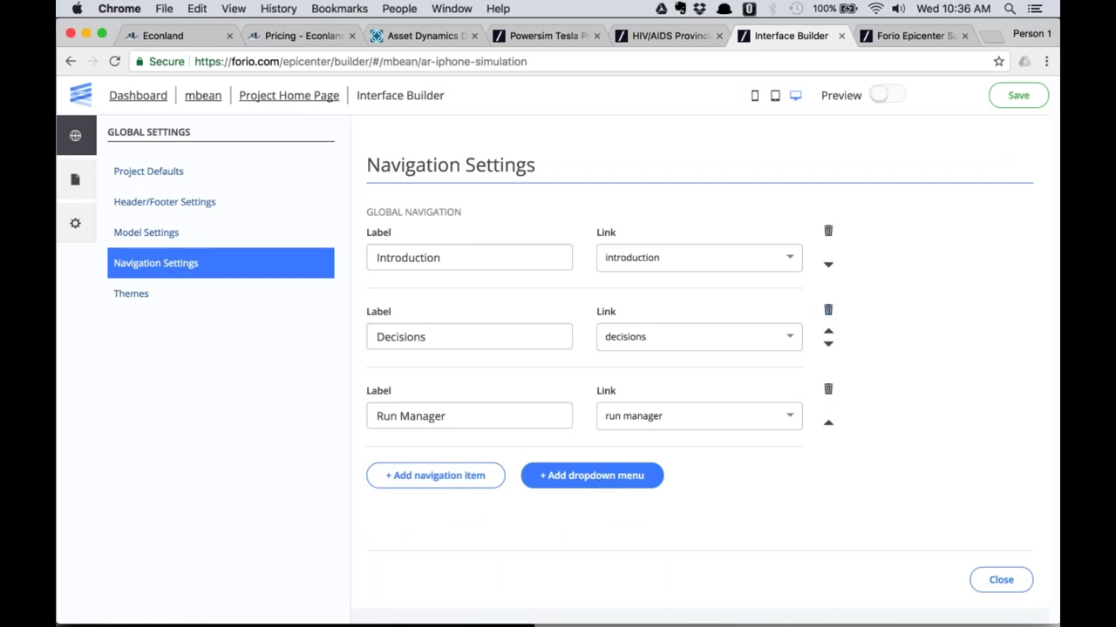
left_click(592, 474)
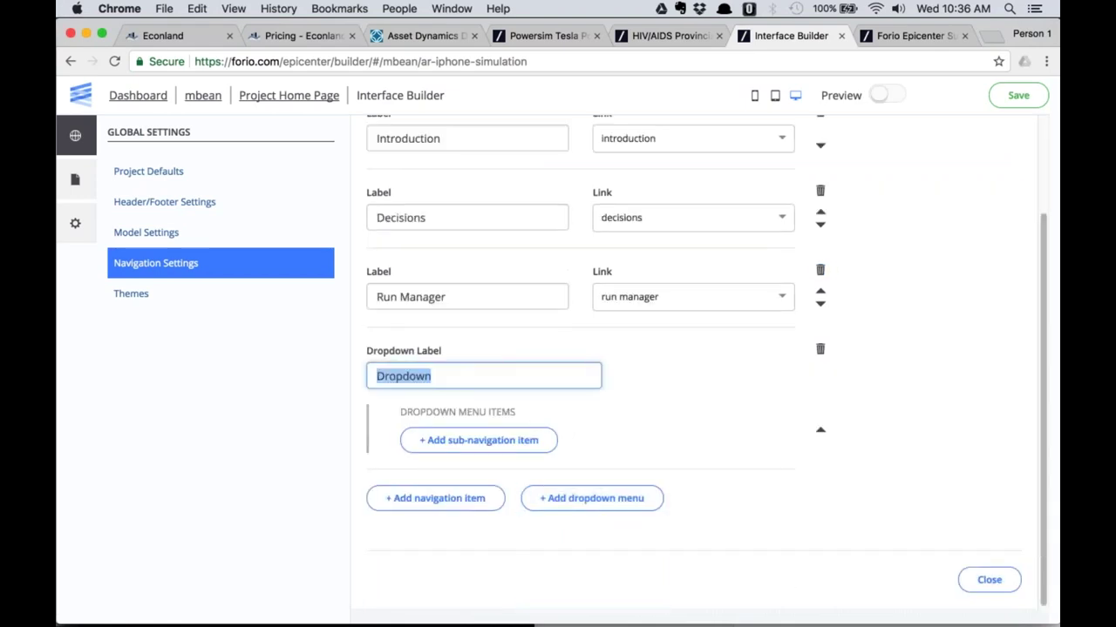
type("Results")
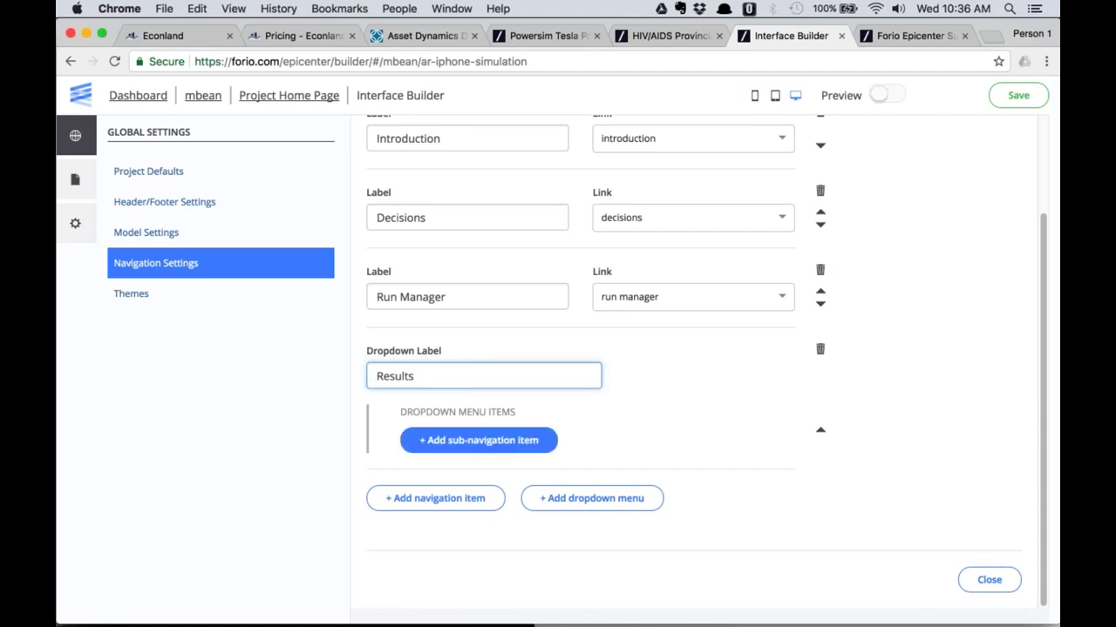
Add a 'Dashboard' sub-item under Results linked to dashboard 2.
left_click(487, 442)
key("super+a")
type("Dashboard")
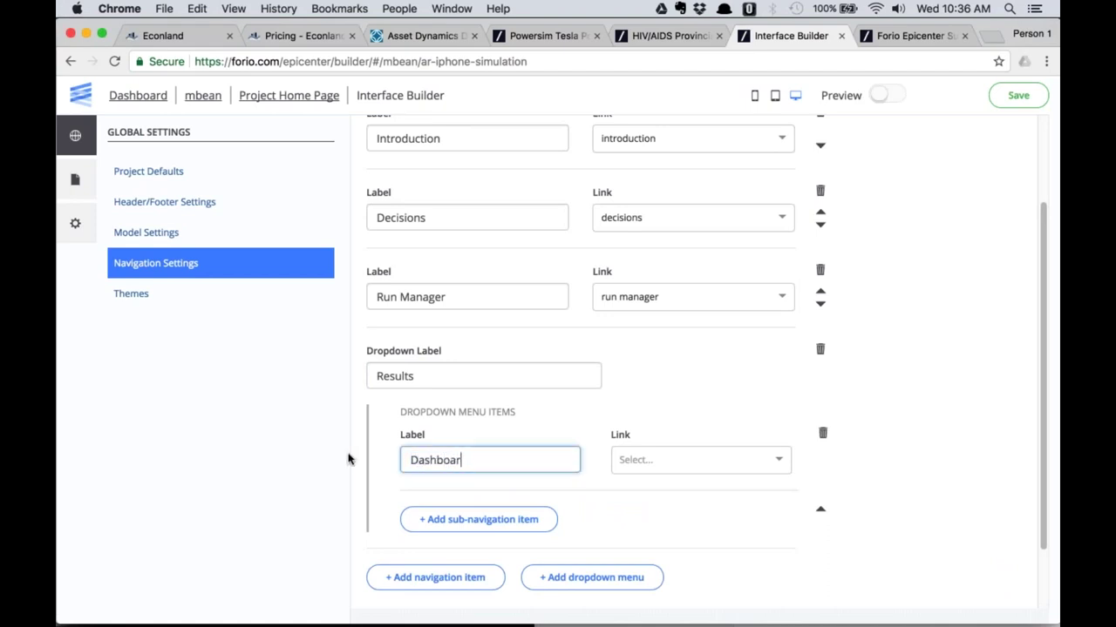
left_click(781, 463)
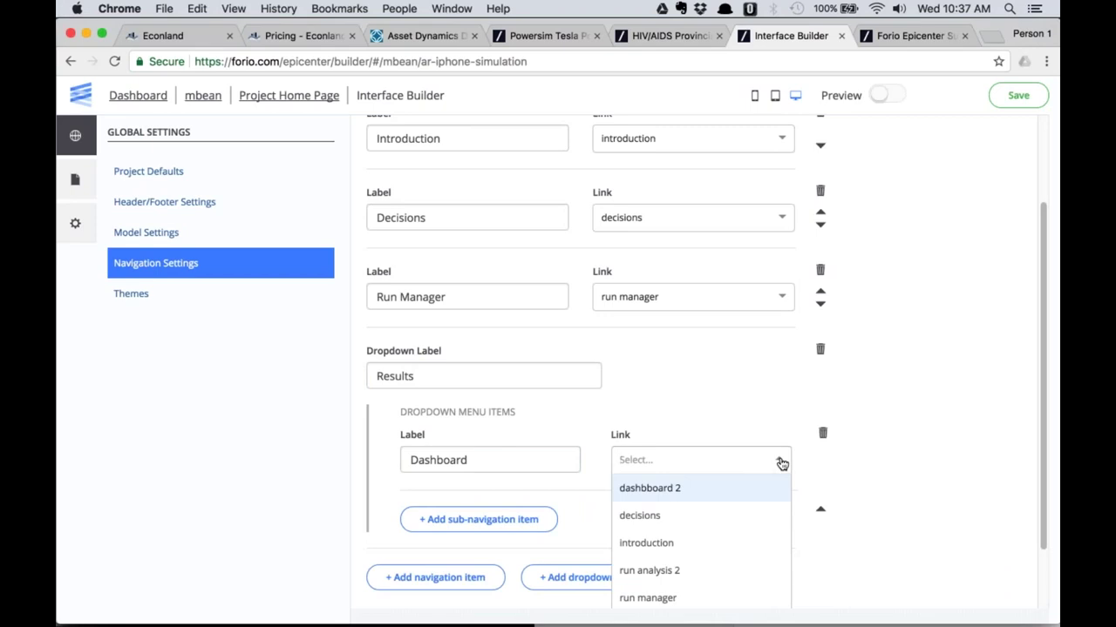
key("Return")
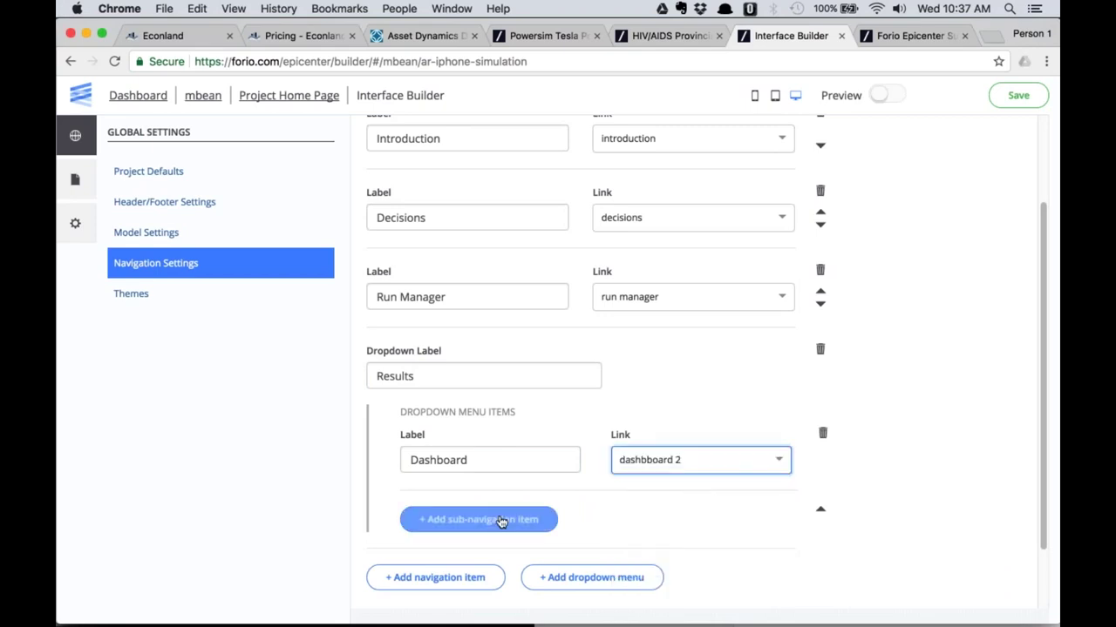
Add a 'Details' sub-item under Results linked to run analysis 2.
left_click(500, 521)
triple_click(425, 537)
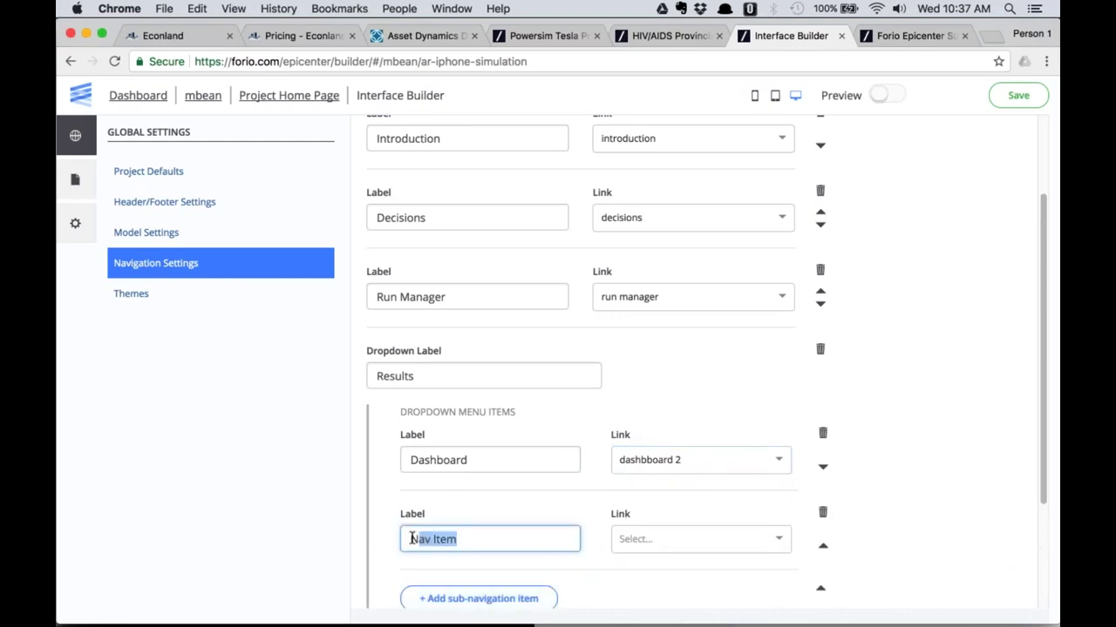
type("D")
type("eet")
key("BackSpace")
key("BackSpace")
type("tails")
left_click(641, 544)
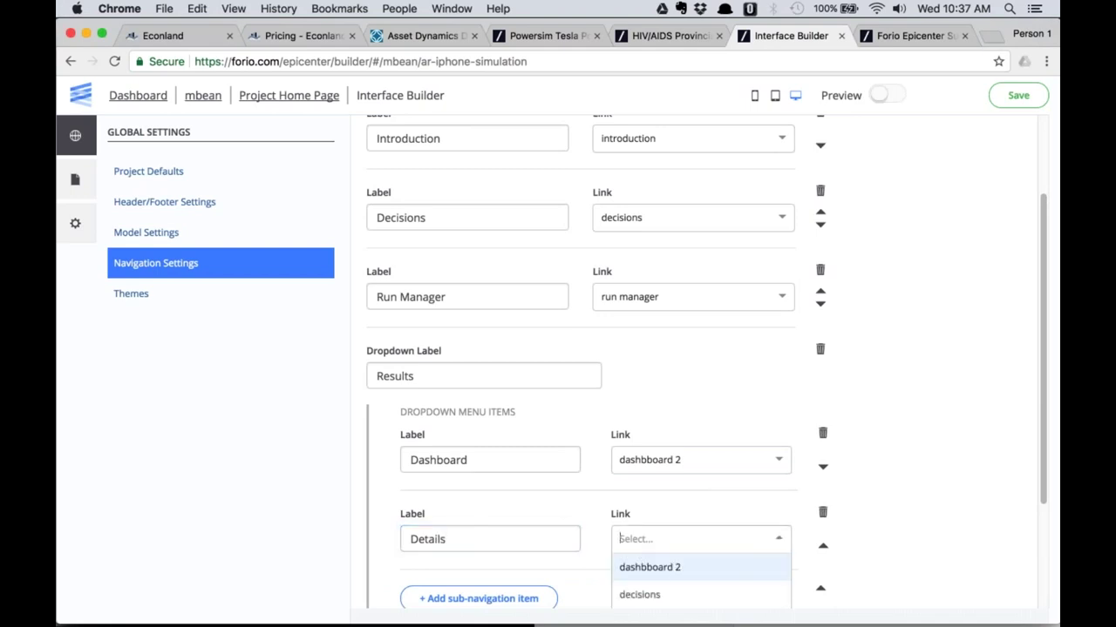
scroll(671, 551, "down", 2)
left_click(659, 585)
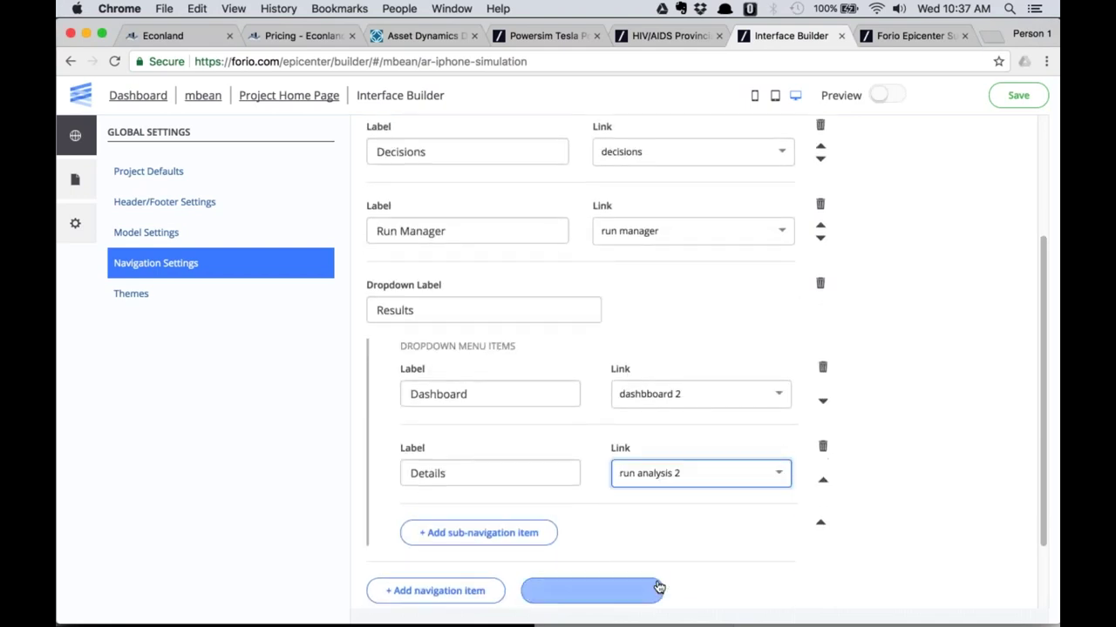
left_click(687, 532)
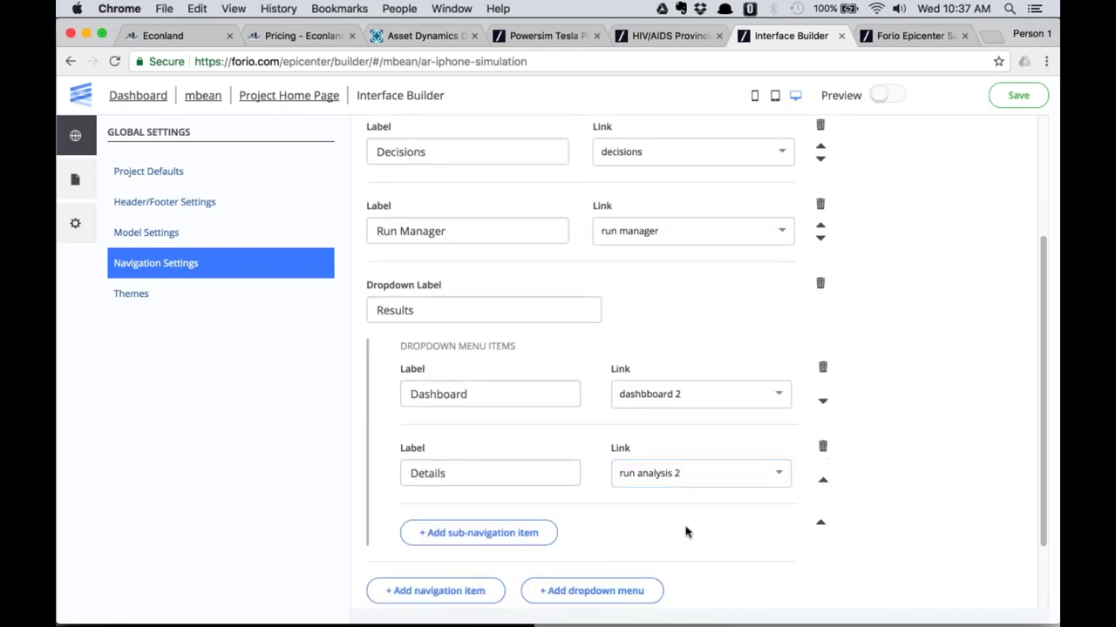
Move the Results dropdown up above Run Manager and Decisions, right after Introduction.
left_click(819, 524)
scroll(800, 512, "up", 2)
scroll(800, 513, "up", 2)
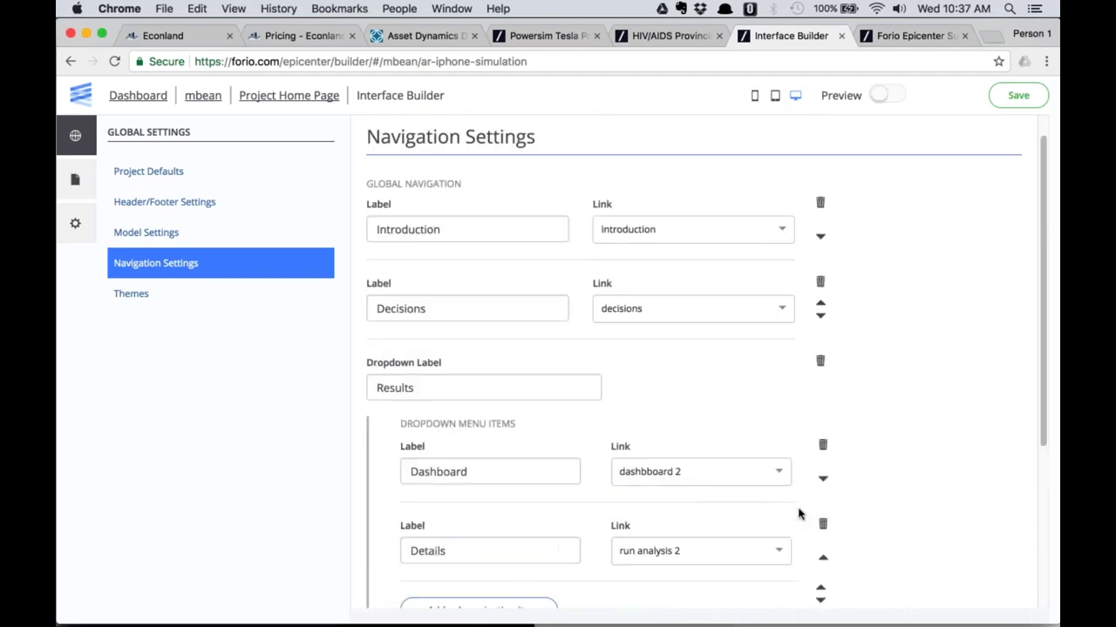
scroll(797, 515, "down", 3)
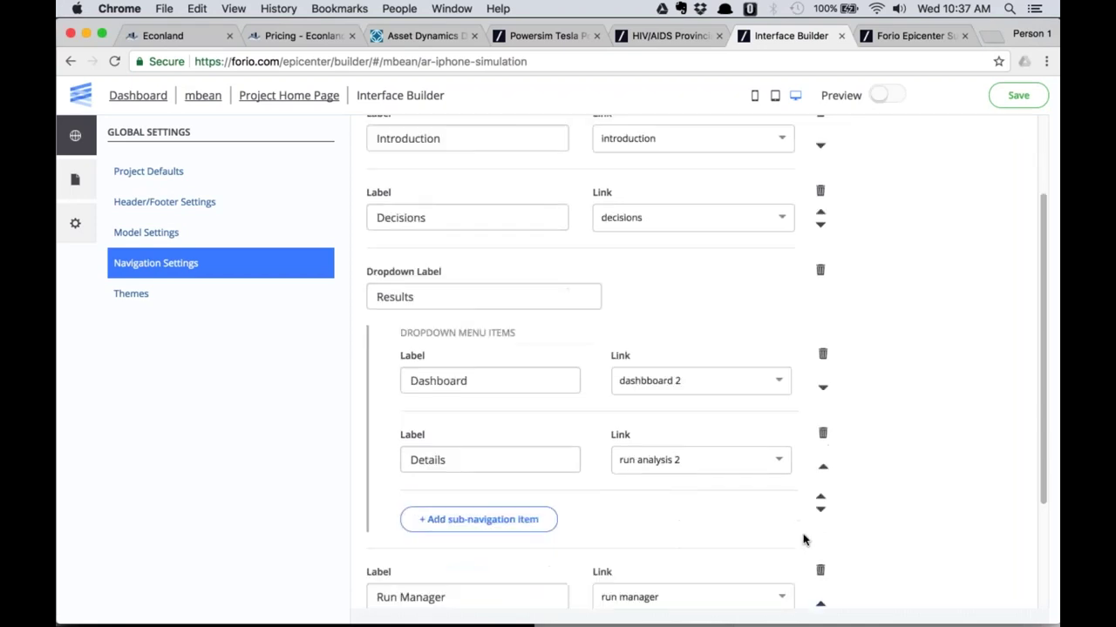
scroll(814, 557, "down", 3)
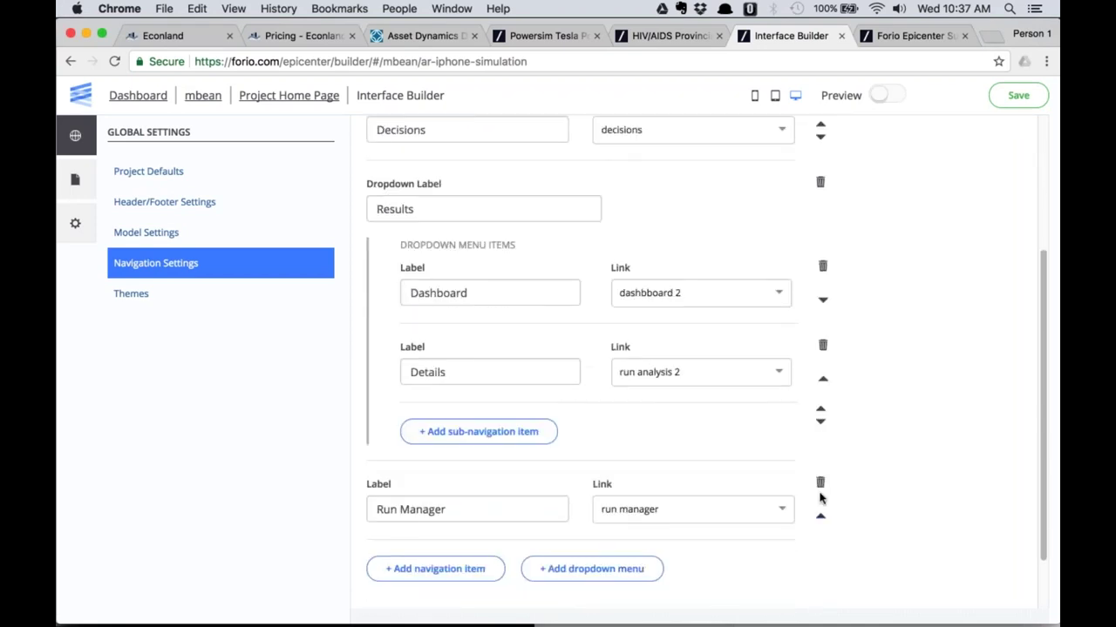
left_click(819, 409)
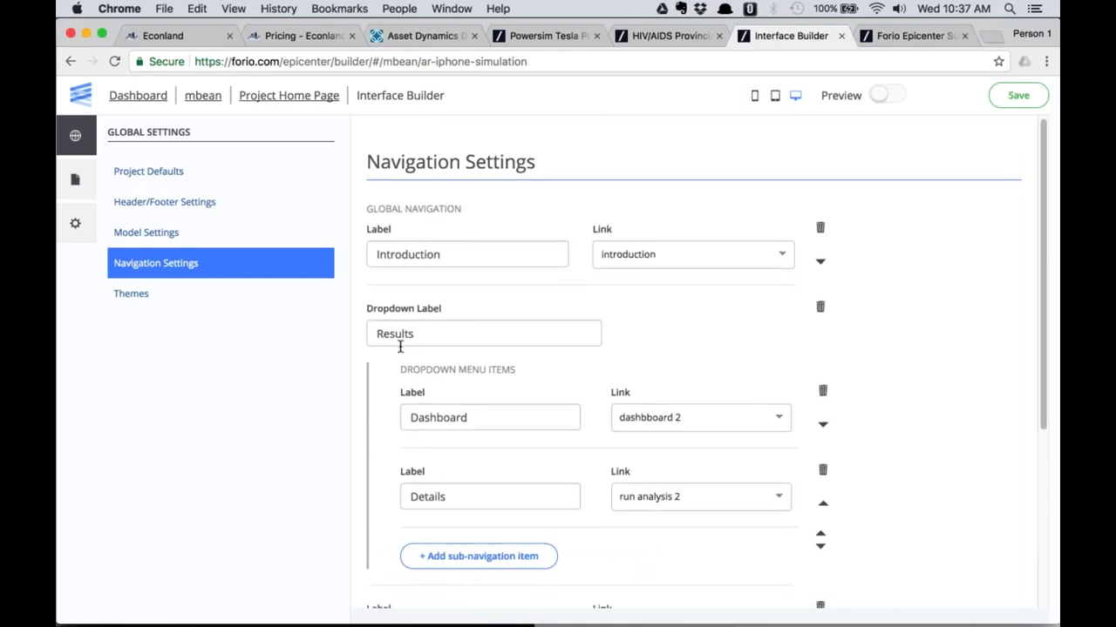
scroll(400, 346, "down", 4)
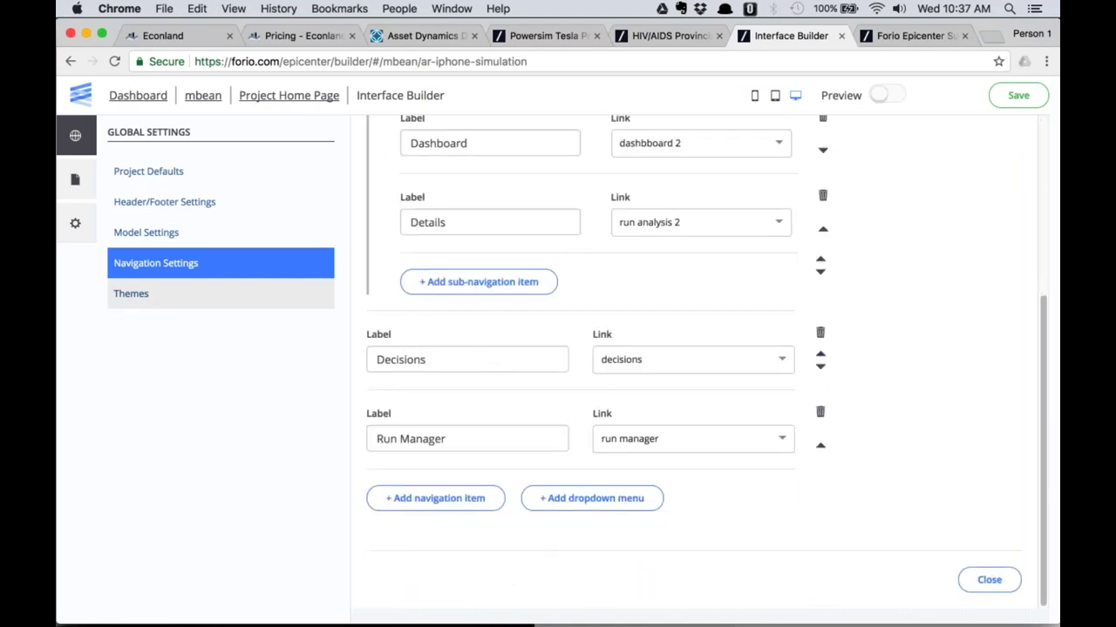
Open the Introduction page and check that Results lists Dashboard and Details.
left_click(75, 180)
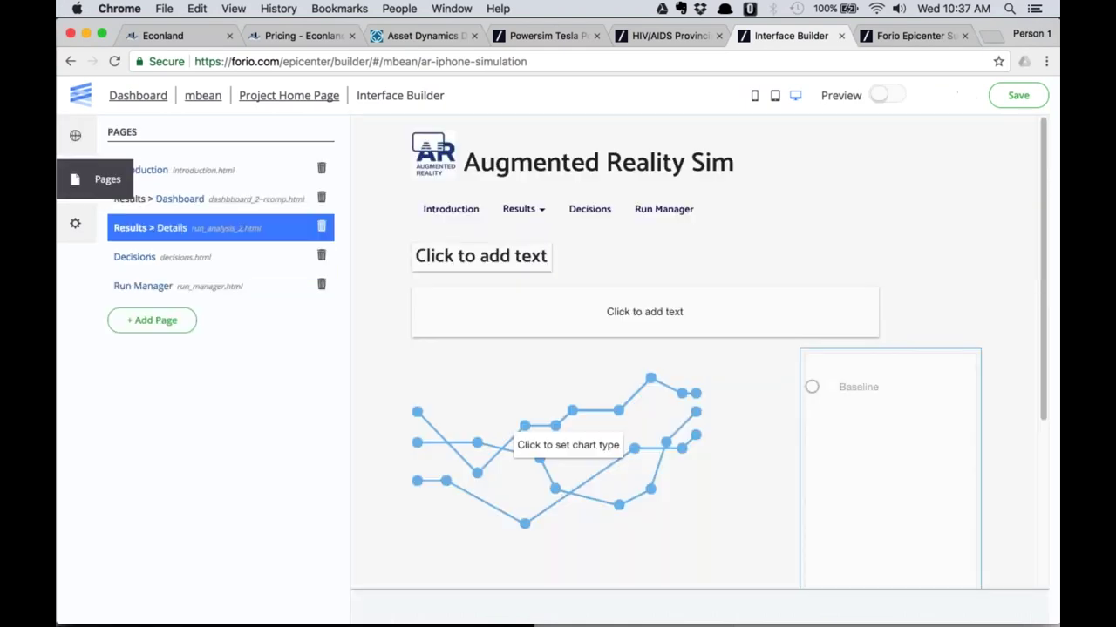
left_click(449, 209)
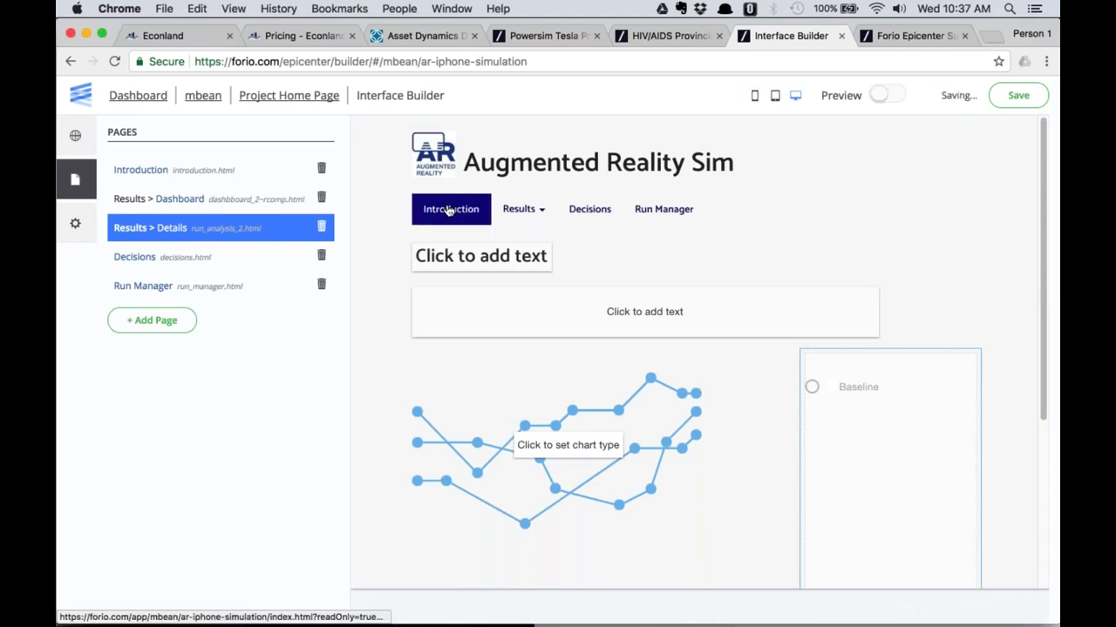
left_click(547, 213)
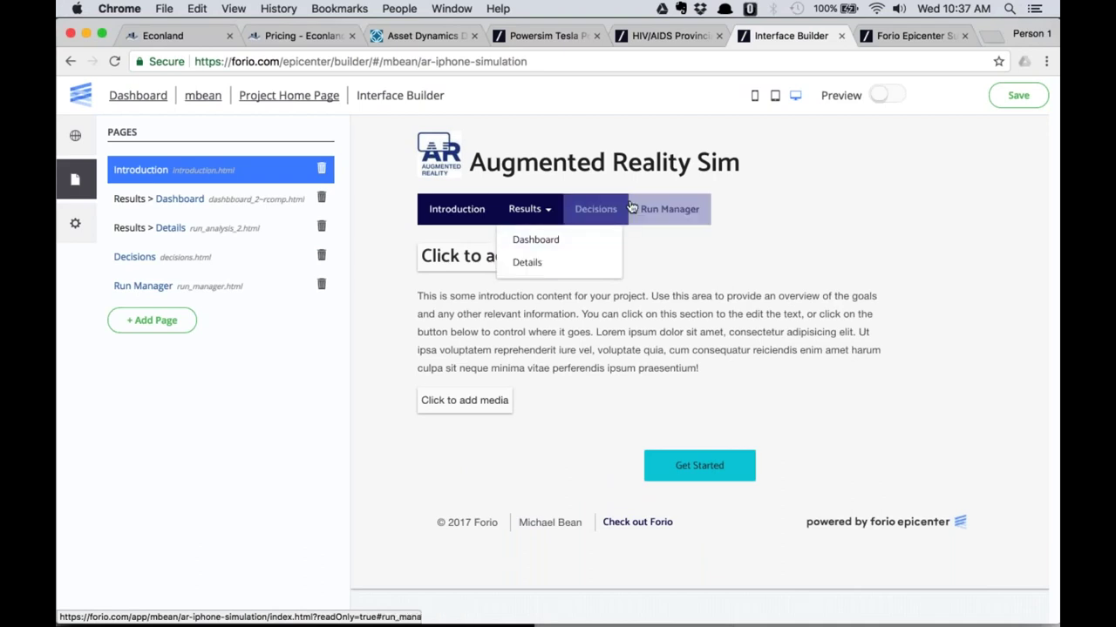
left_click(760, 261)
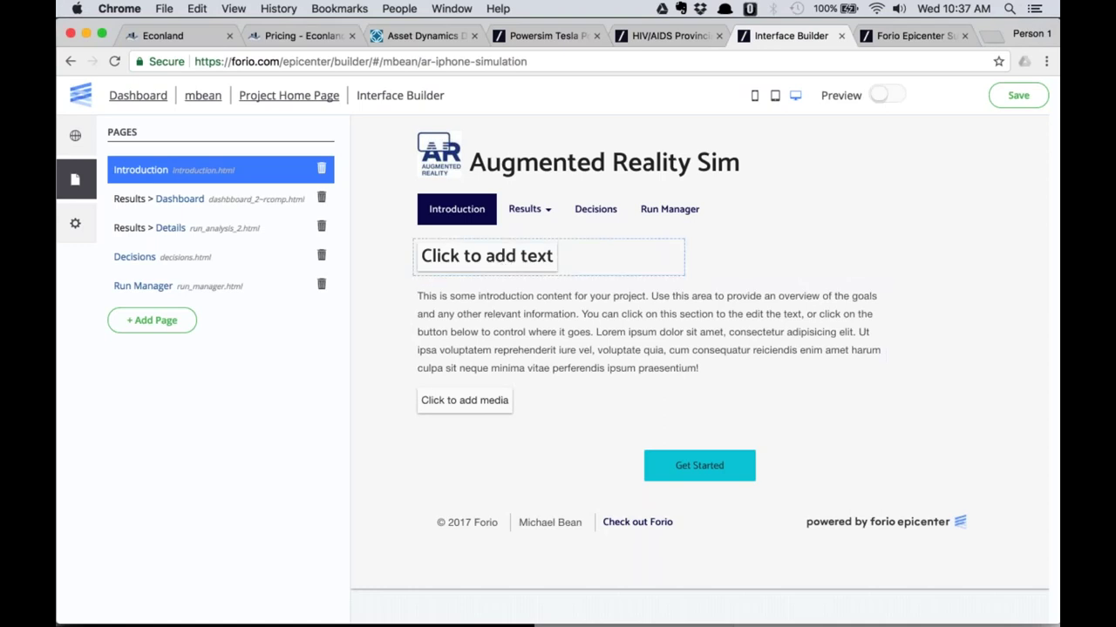
Change the Introduction heading to 'Welcome to the Augmented Reality Simulation!'.
left_click(485, 257)
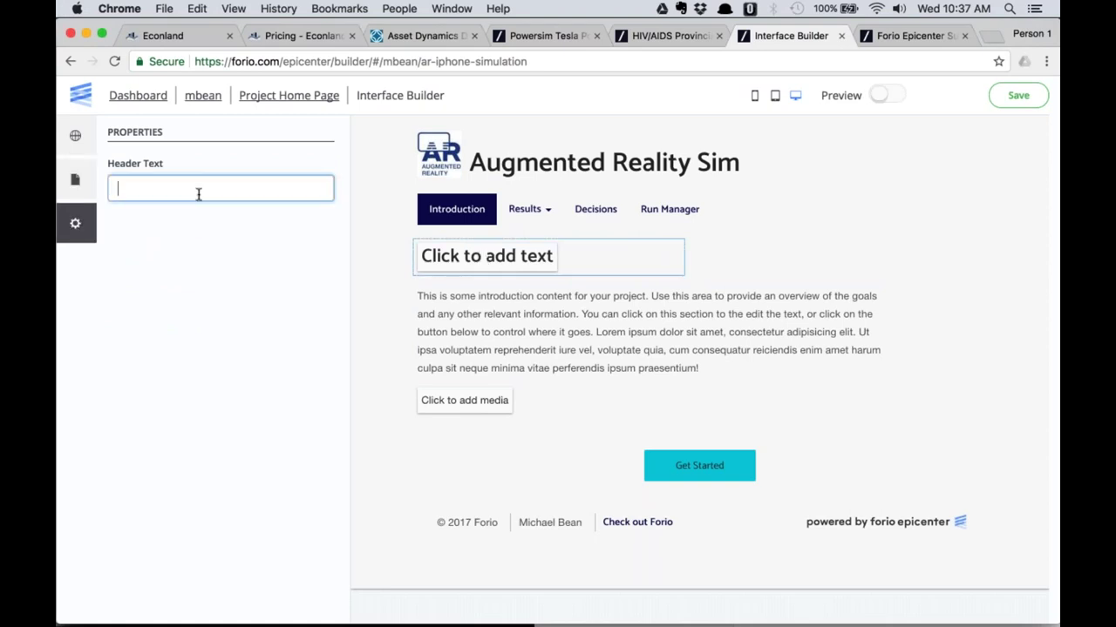
type("Welcome ")
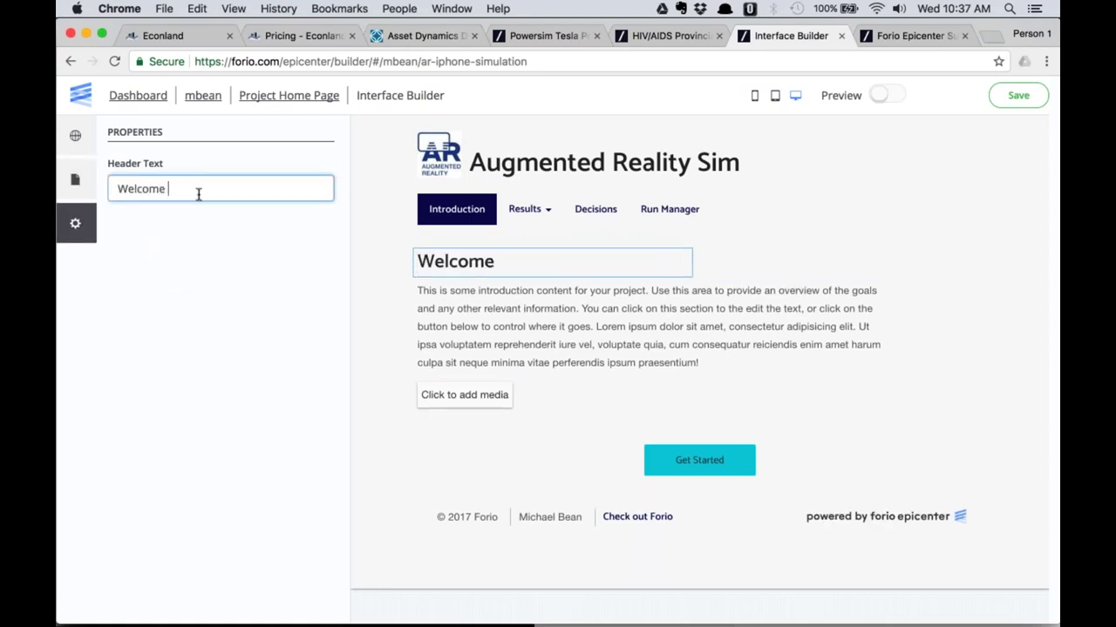
type("to the Aug")
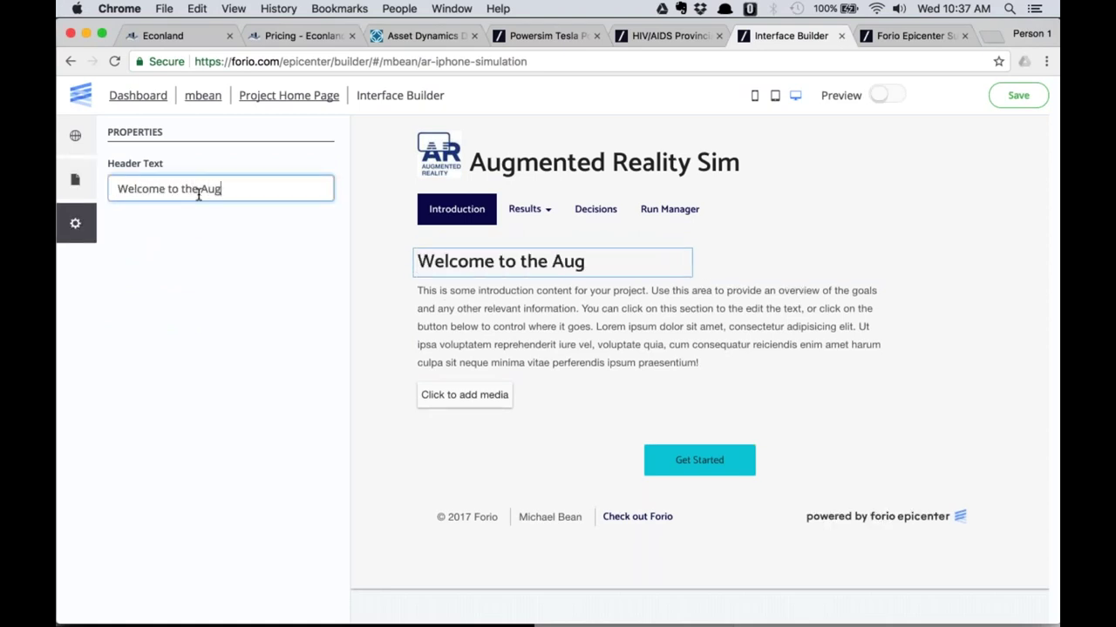
type("mented")
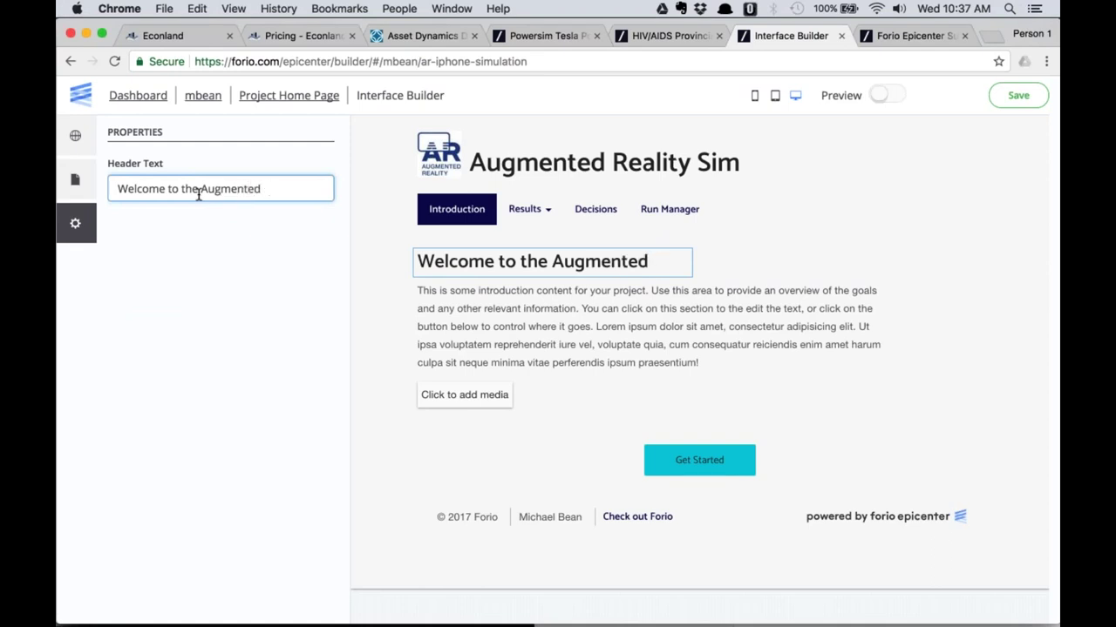
type(" Reality Si")
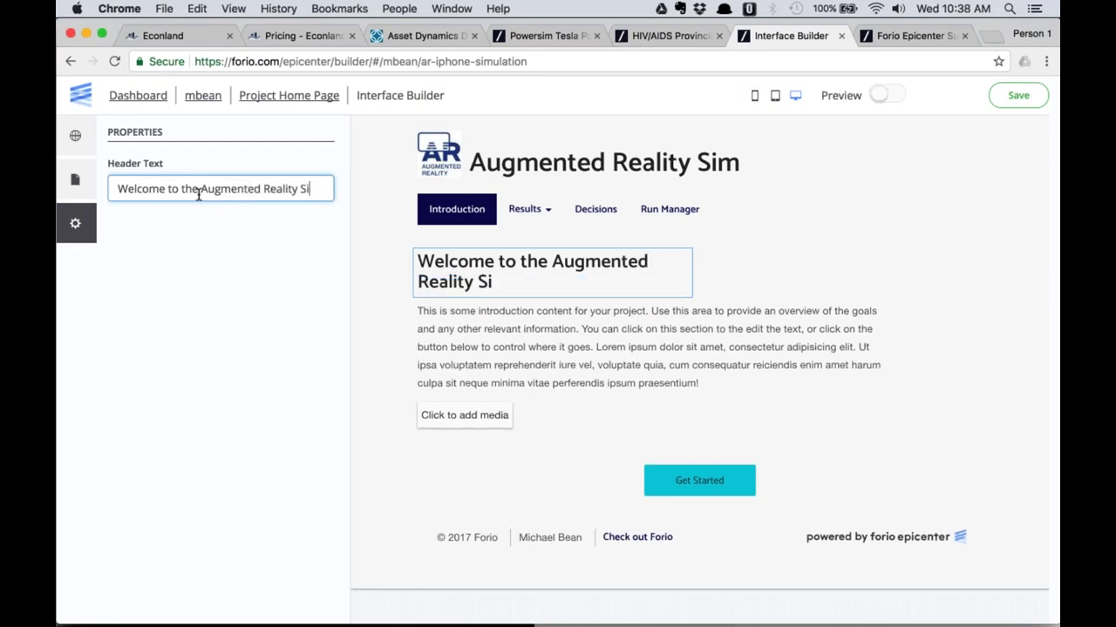
type("mulation!")
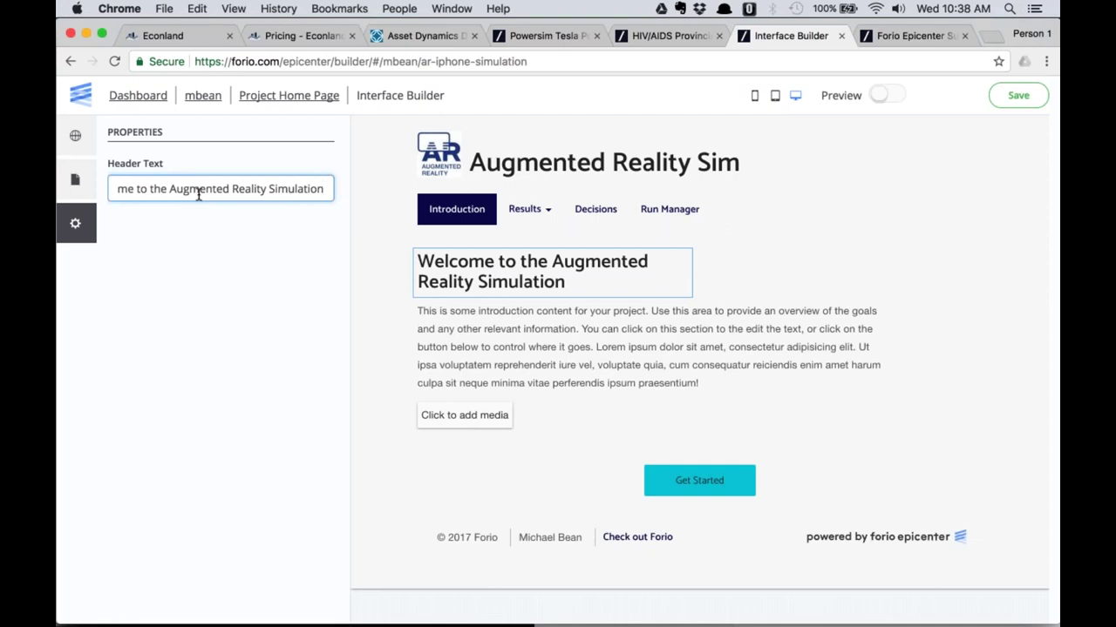
left_click(671, 346)
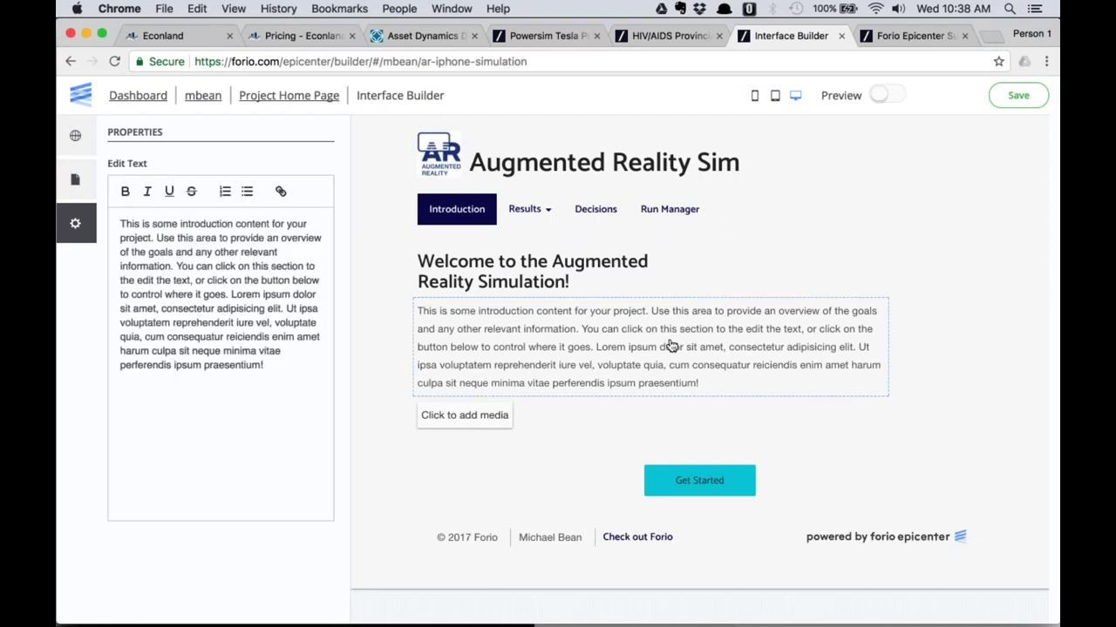
Select the augmented reality description paragraph in AR text.txt in TextMate.
key("super+Tab")
key("super+Tab")
key("super+Tab")
key("super+Tab")
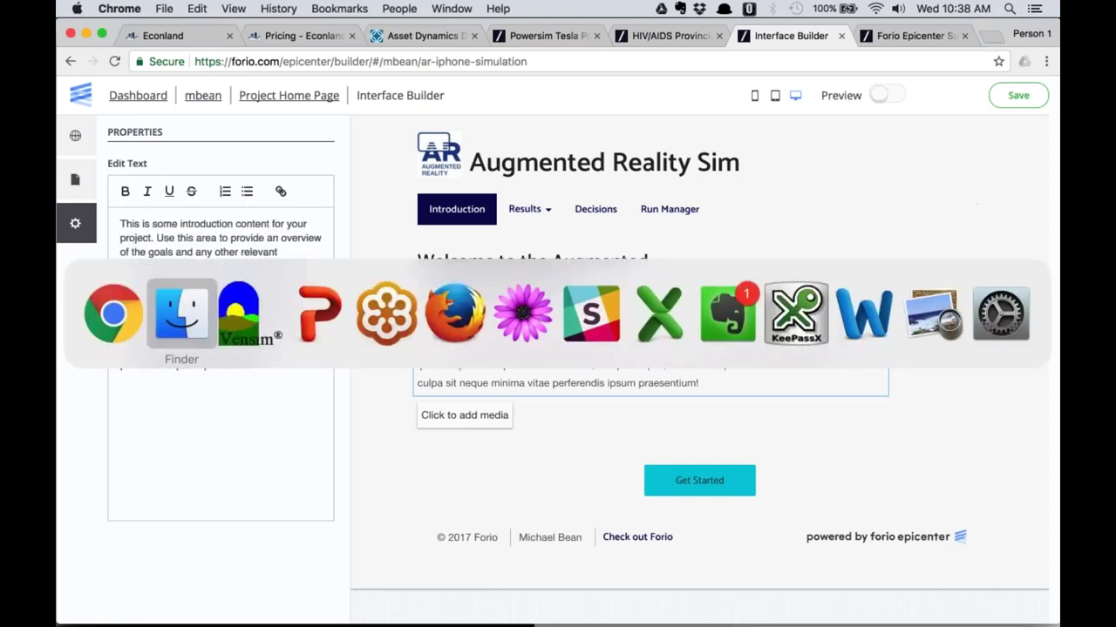
key("super+Tab")
key("super+Tab")
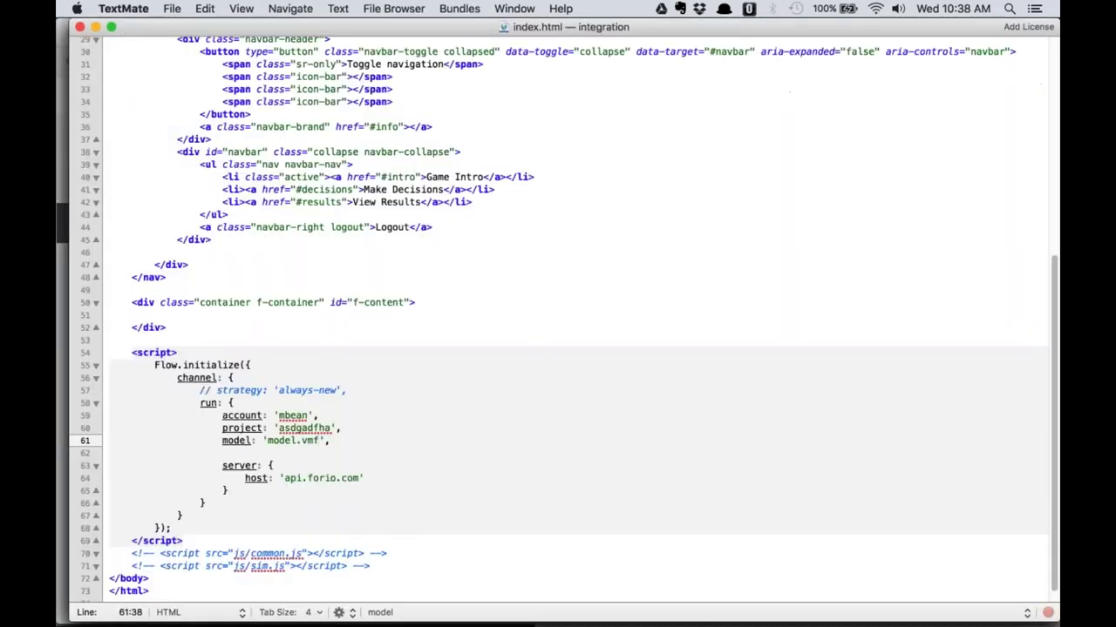
left_click(514, 8)
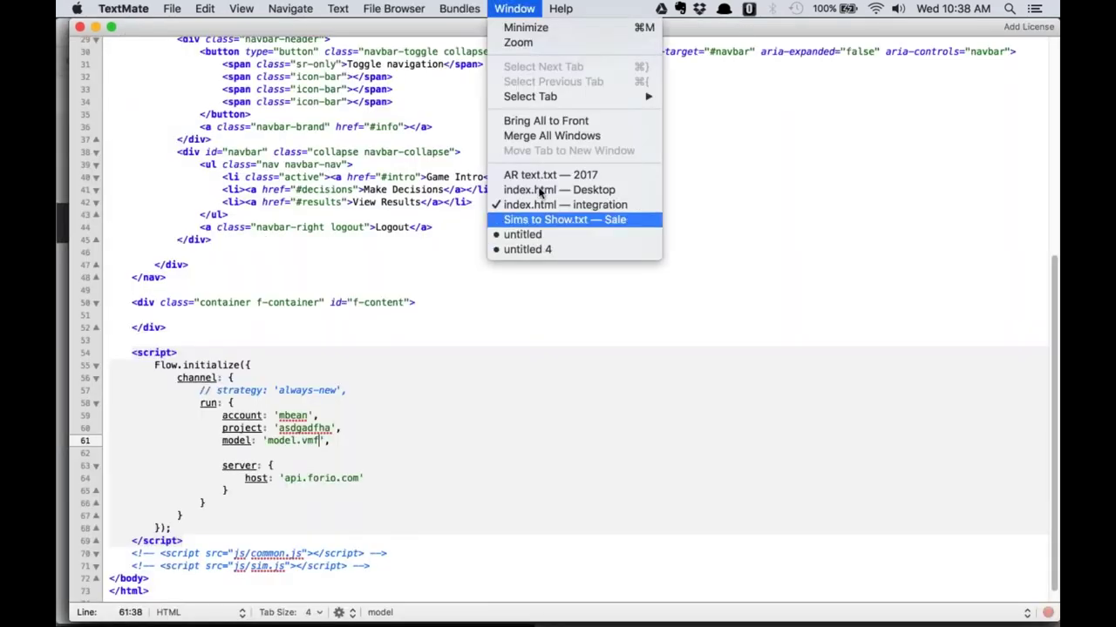
left_click(538, 175)
left_click_drag(689, 99, 73, 49)
key("super+c")
Paste the augmented reality paragraph over the placeholder text and bold 'Augmented reality'.
key("super+Tab")
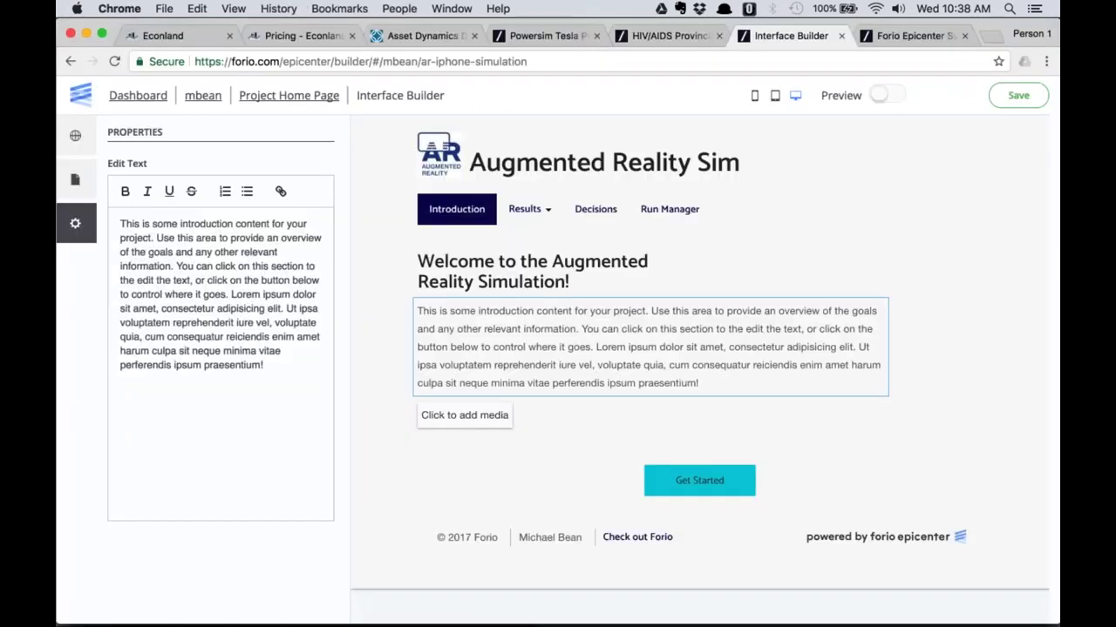
left_click_drag(262, 365, 100, 200)
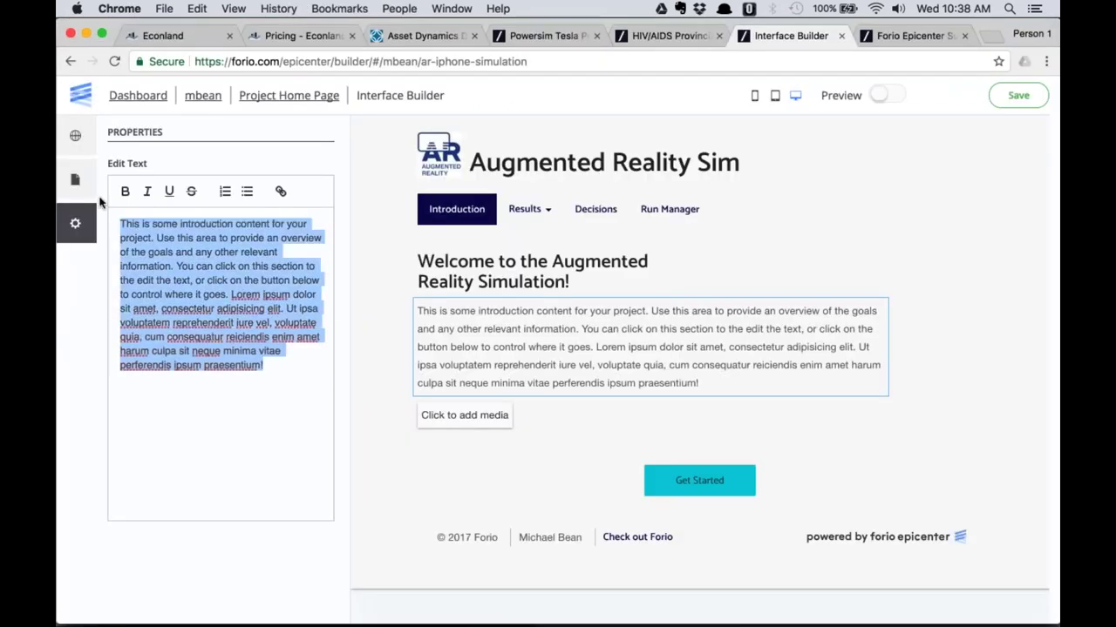
key("super+v")
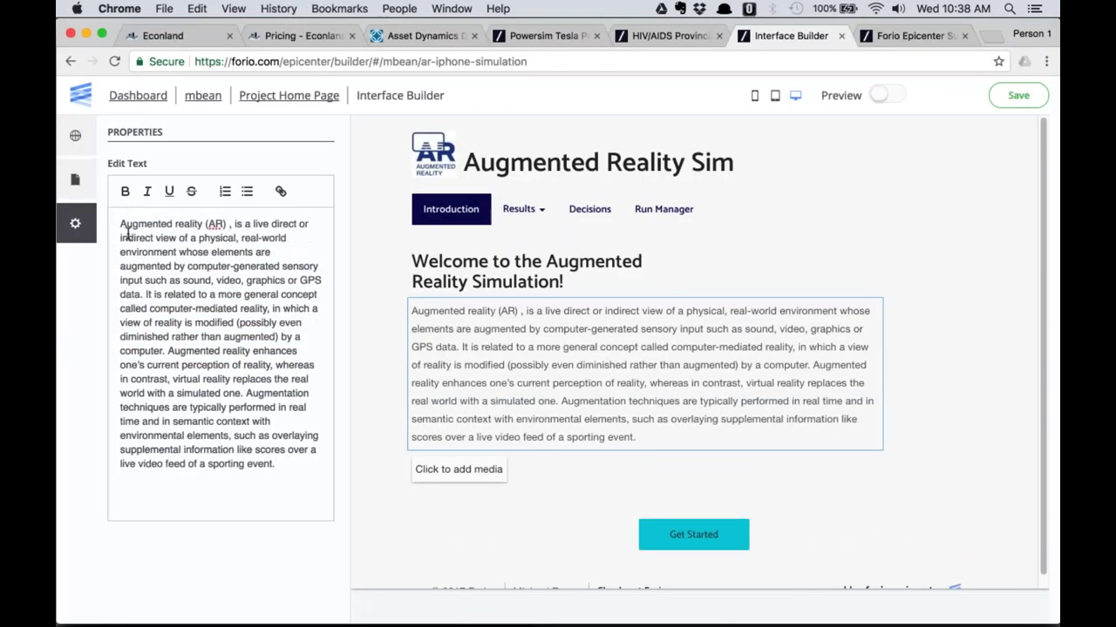
left_click_drag(193, 223, 121, 224)
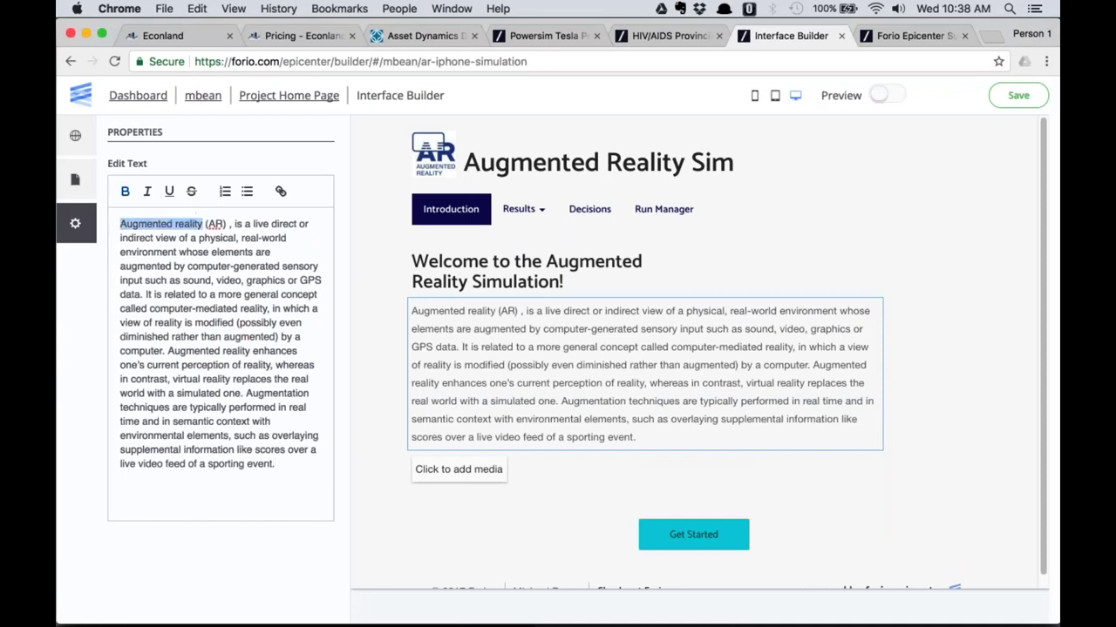
left_click(124, 191)
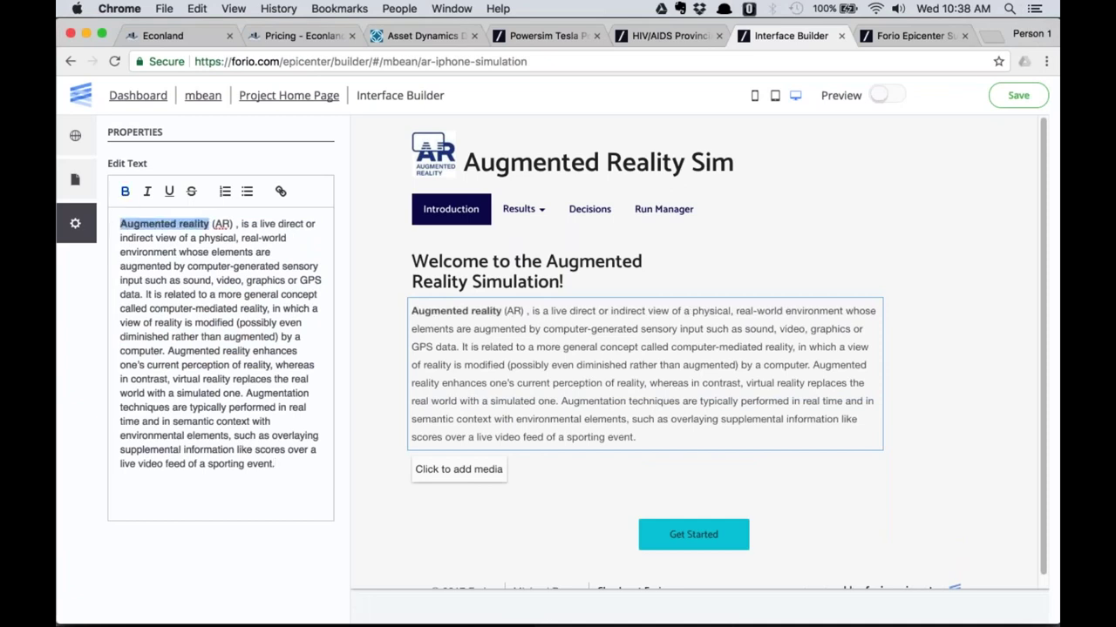
Add a video media block using the YouTube link copied from AR text.txt.
left_click(476, 472)
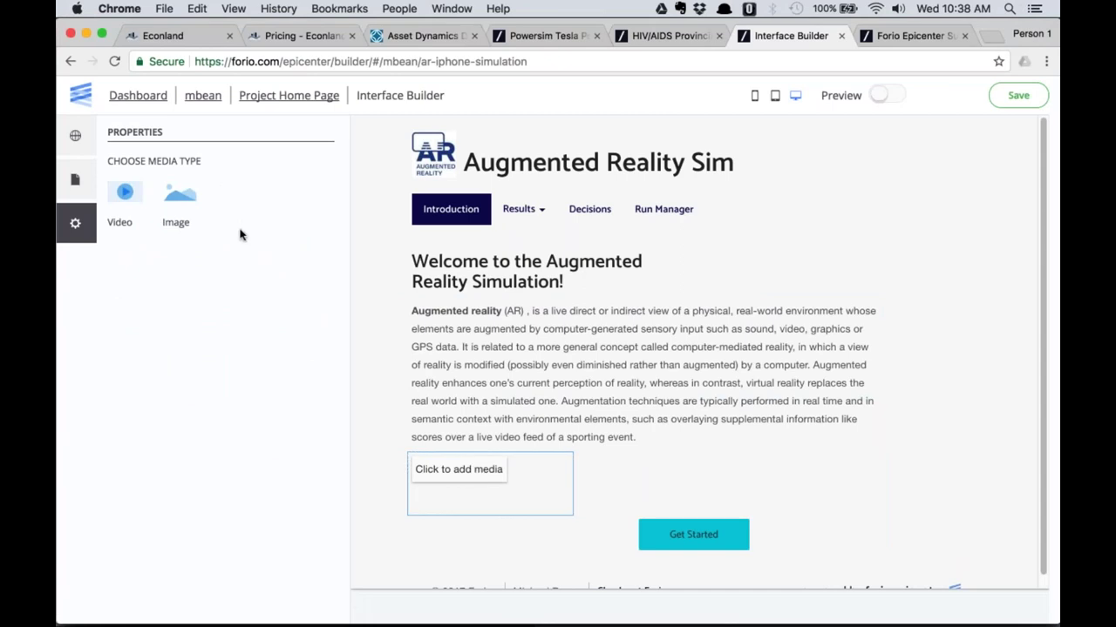
left_click(126, 197)
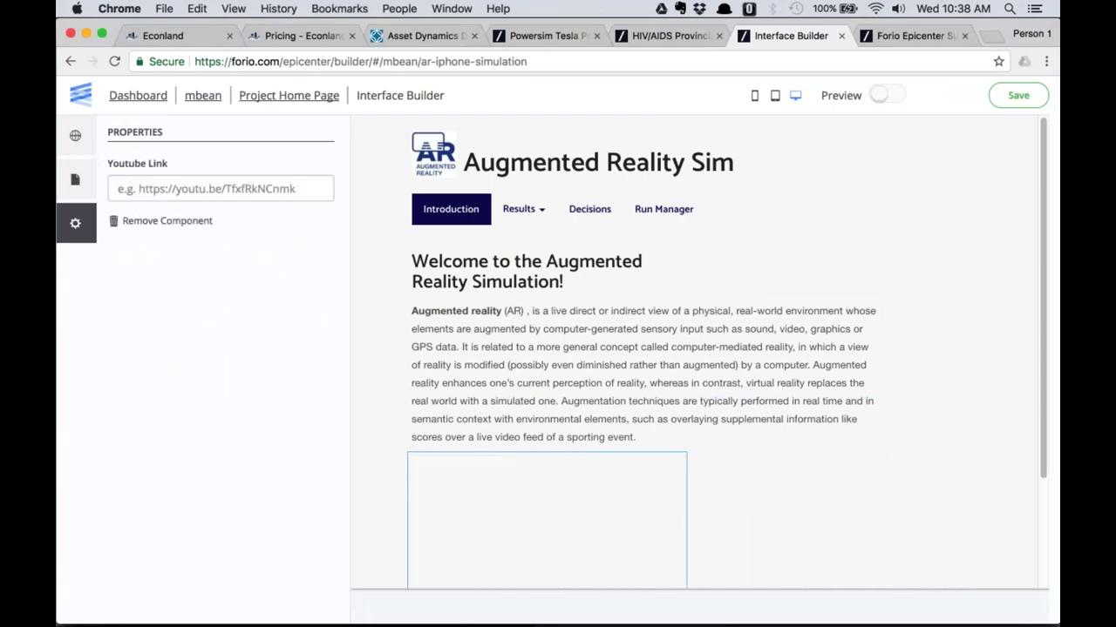
key("super+Tab")
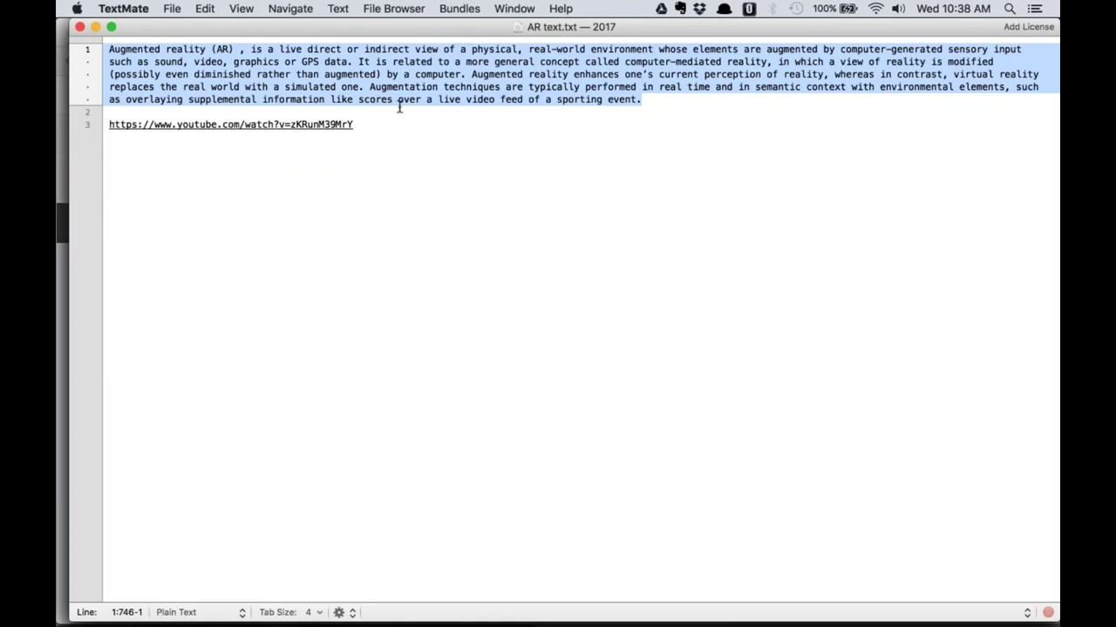
left_click_drag(354, 125, 104, 127)
key("super+c")
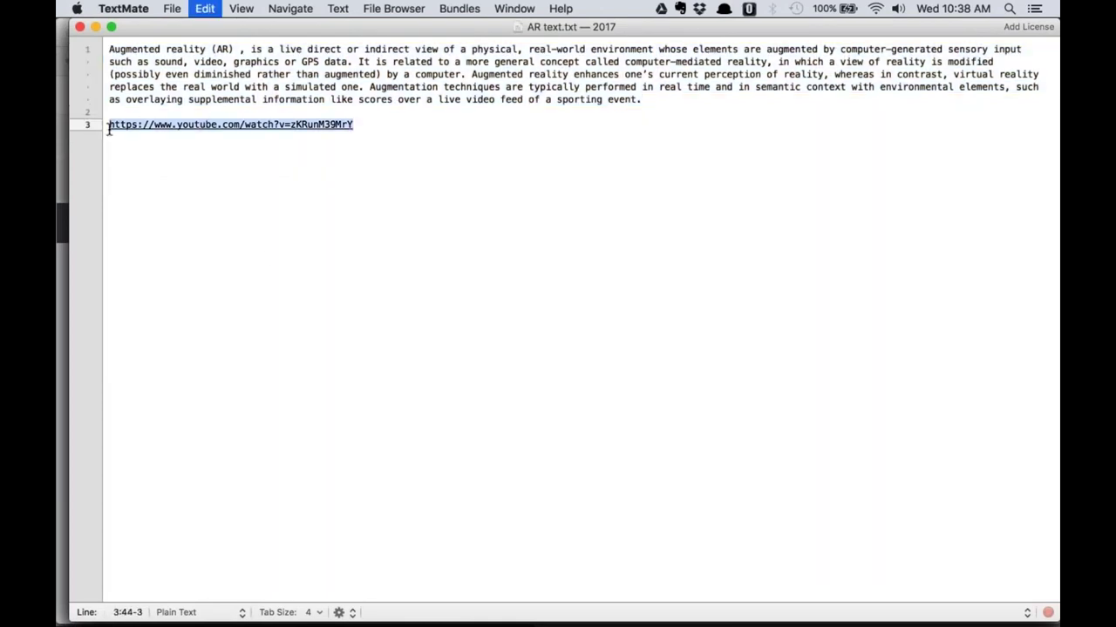
key("super+Tab")
left_click(203, 188)
key("super+v")
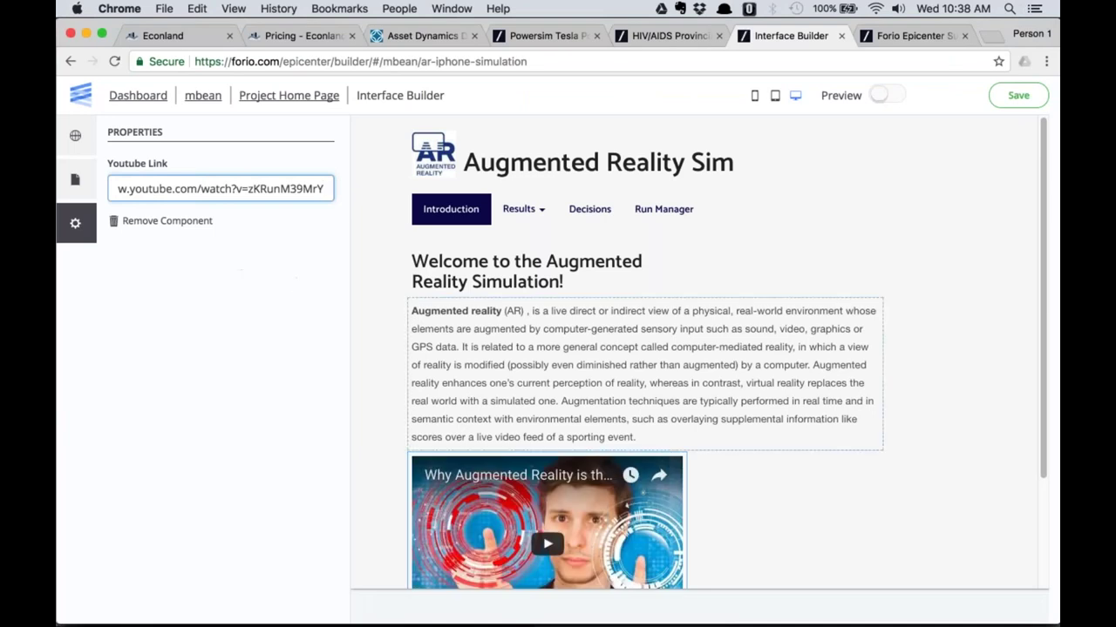
scroll(605, 384, "down", 3)
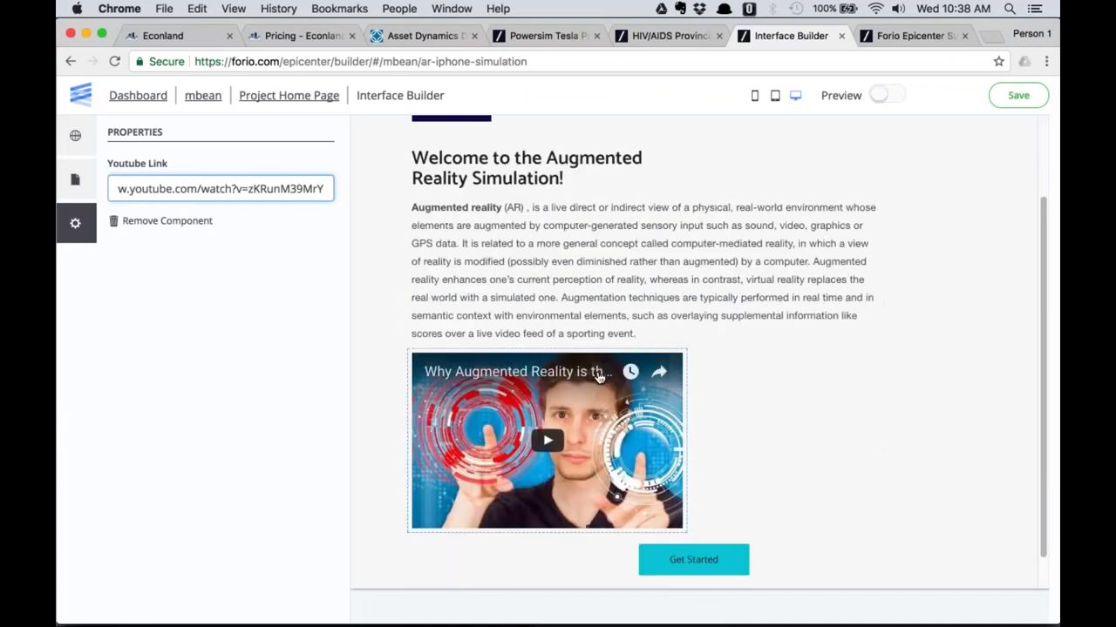
Give the Get Started button a 'Navigate to' operation targeting the dashboard 2 page.
left_click(694, 524)
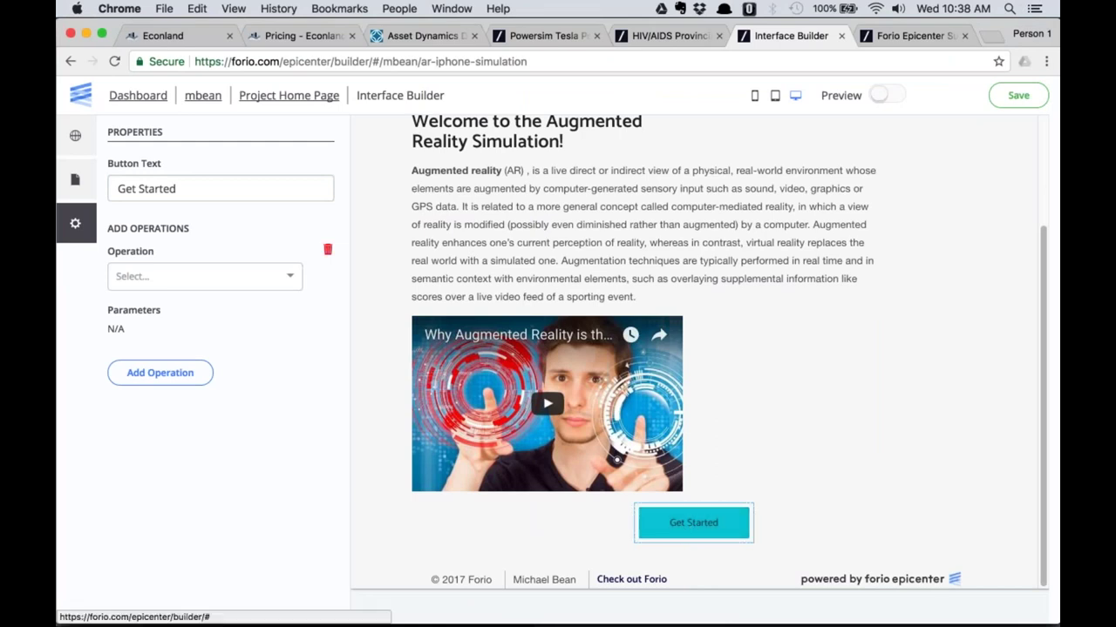
left_click(244, 275)
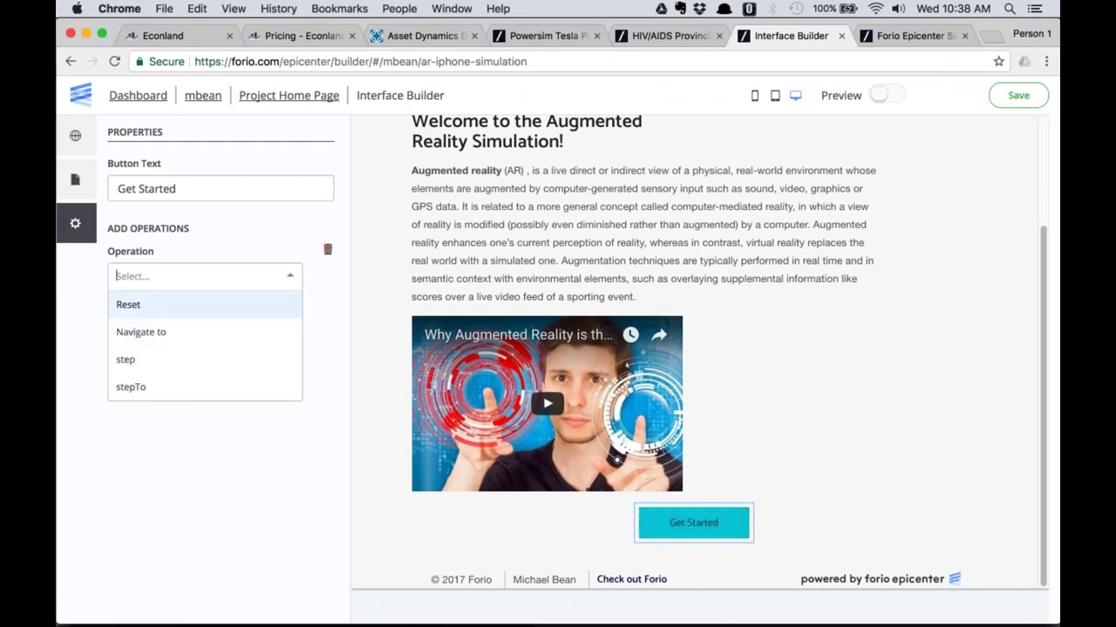
left_click(244, 332)
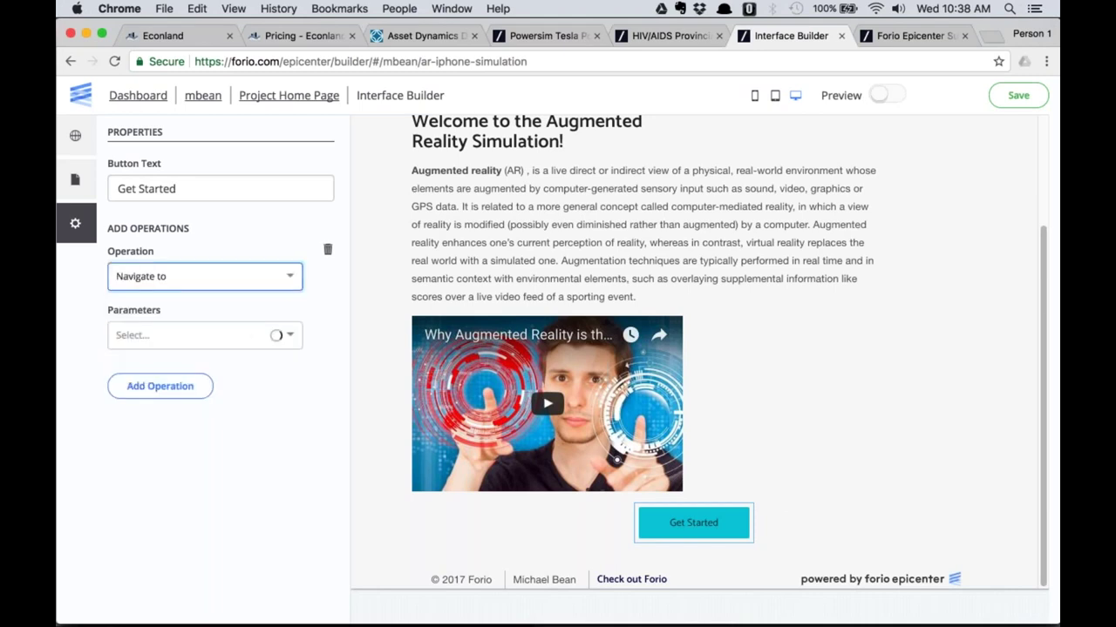
left_click(241, 343)
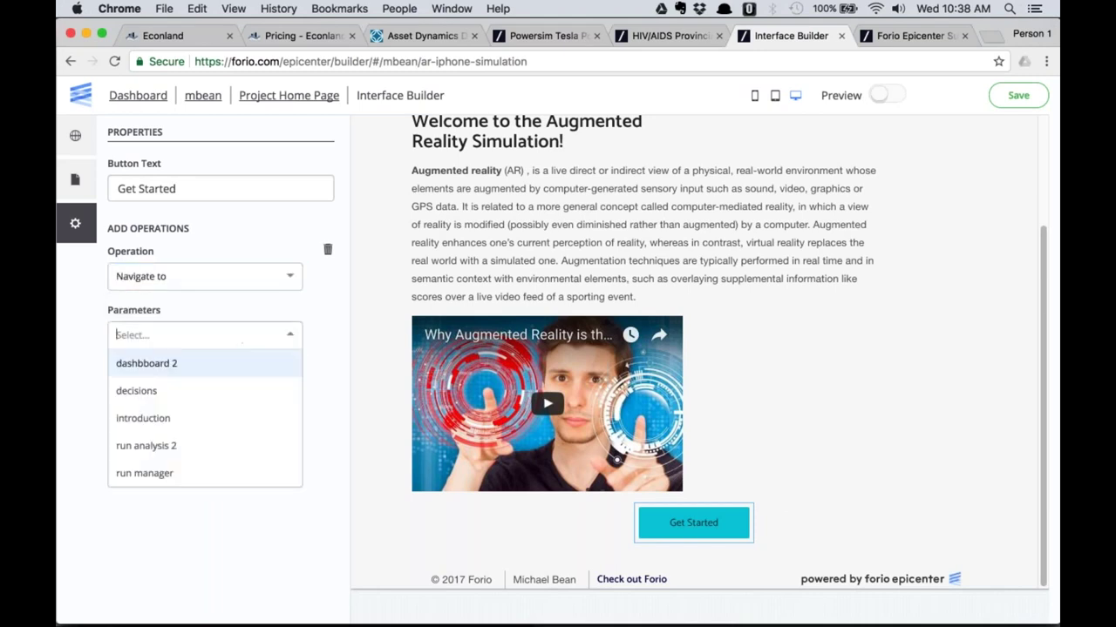
left_click(193, 370)
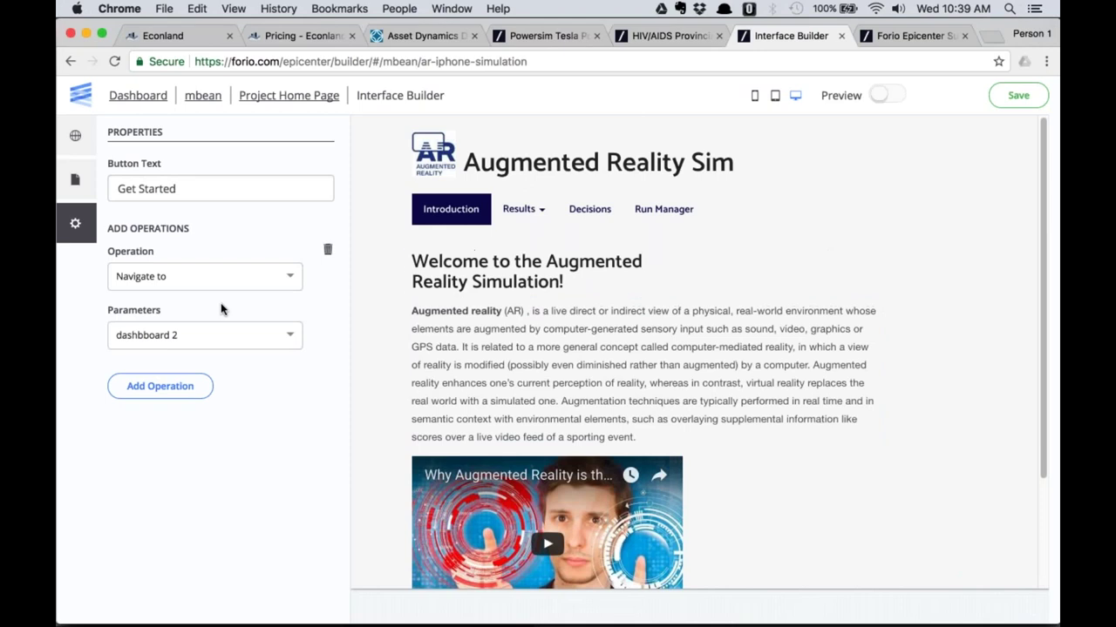
Make the Results Dashboard chart a line chart titled 'Total Sales', then switch to Vensim.
left_click(523, 211)
left_click(529, 240)
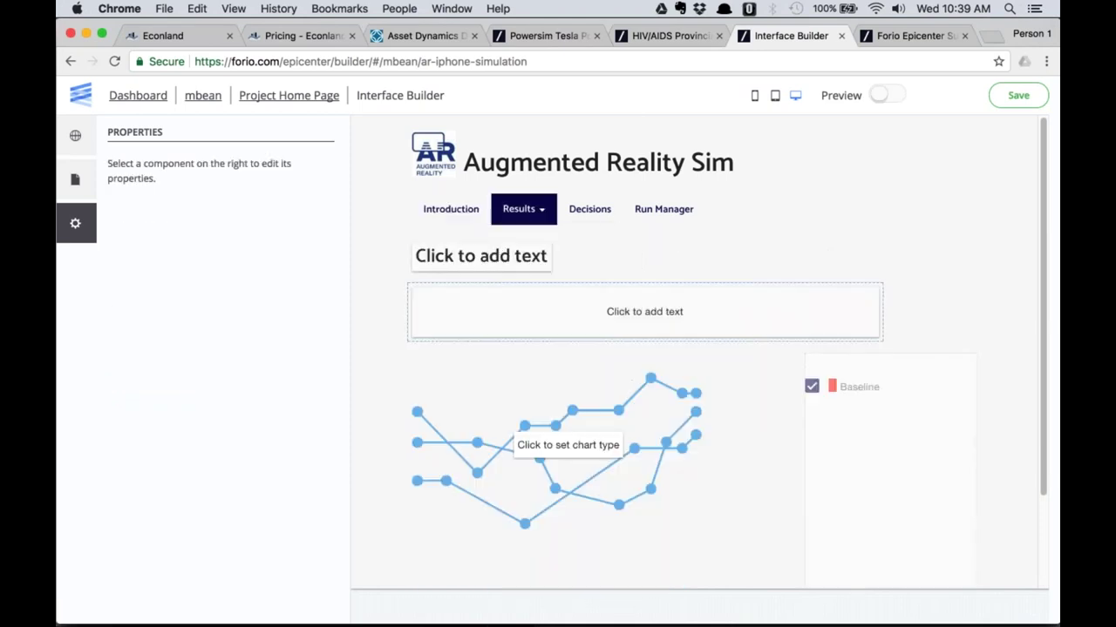
left_click(593, 416)
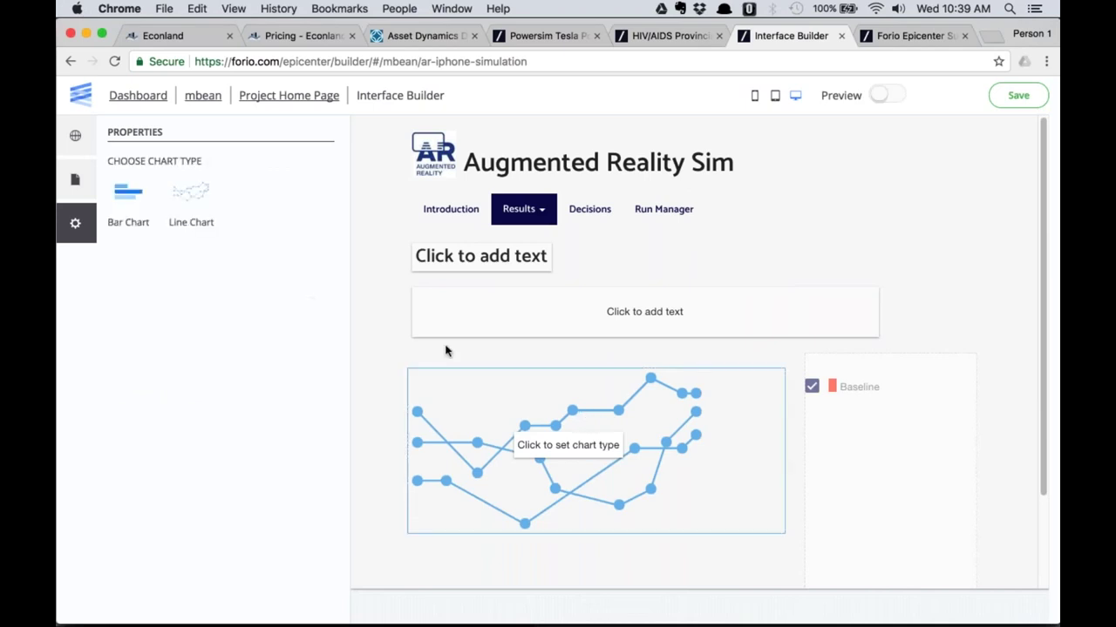
left_click(203, 201)
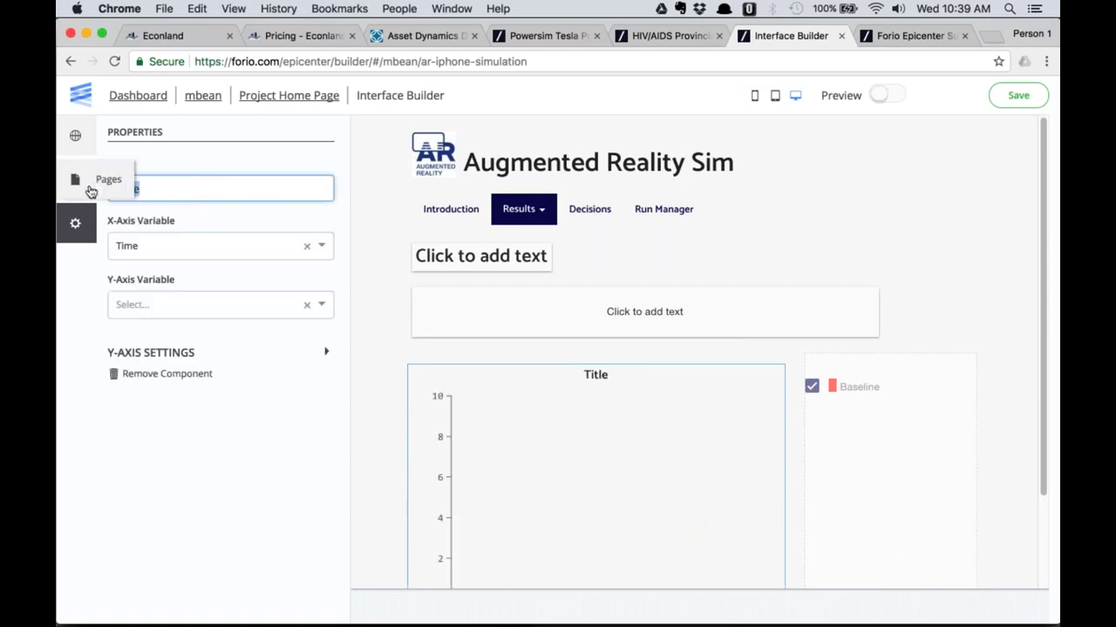
type("Total Sales")
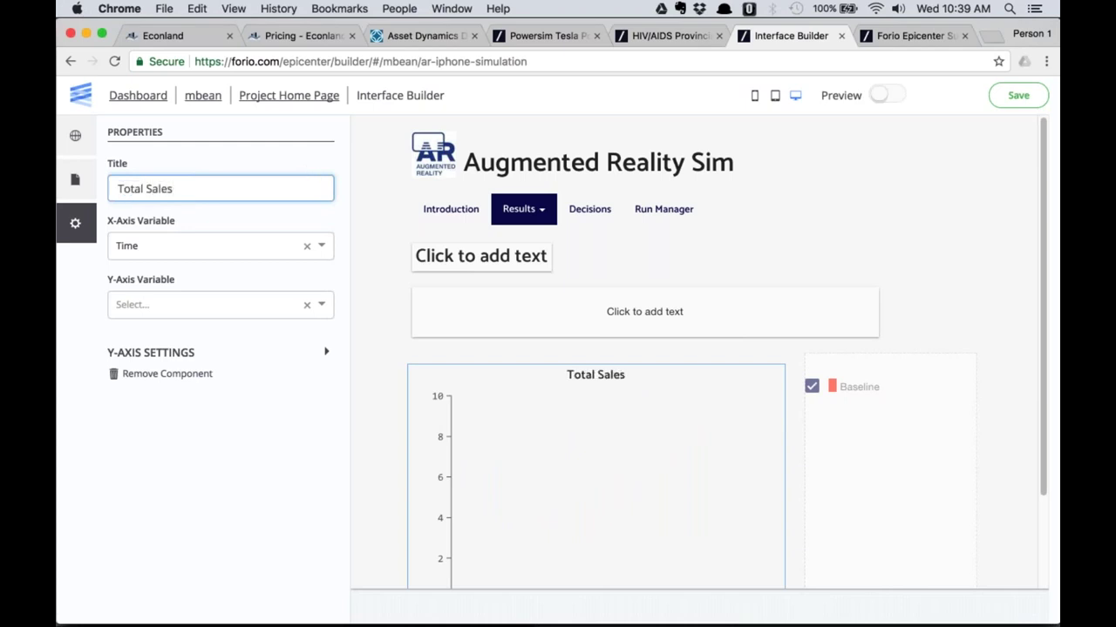
key("super+Tab")
key("super+Tab")
key("super+Tab")
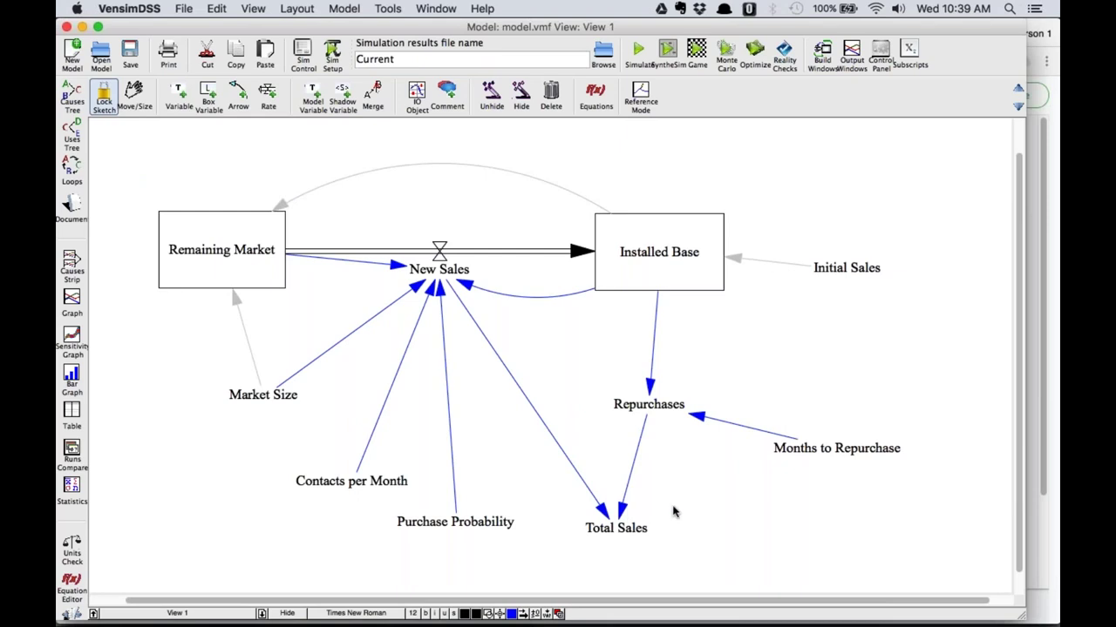
Check the Total Sales variable name in the VensimDSS model, then return to Chrome.
key("super+Tab")
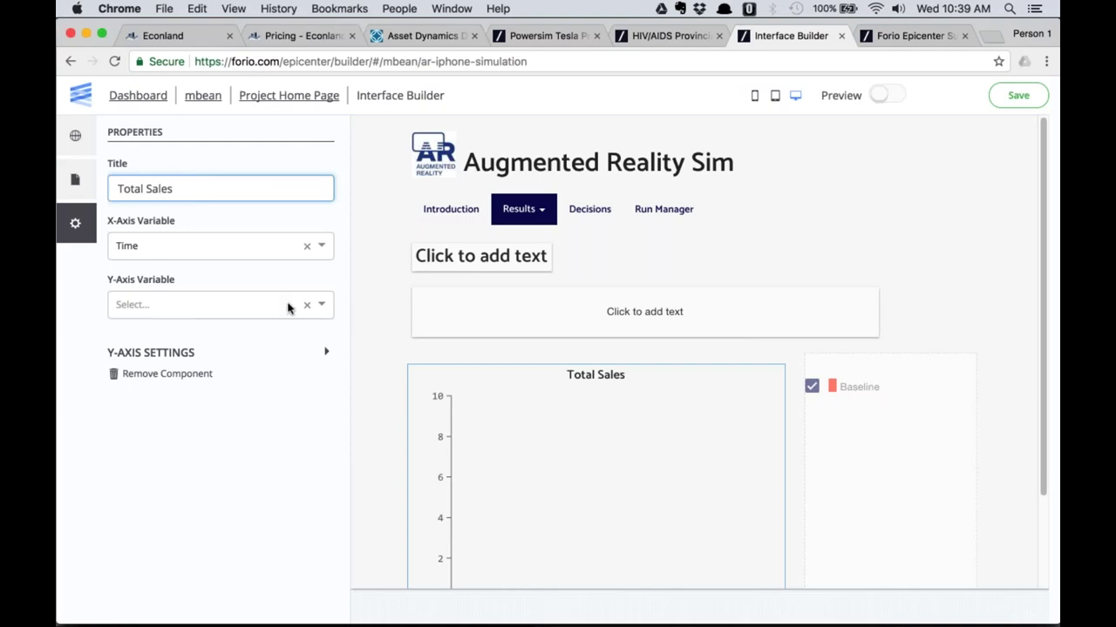
key("super+Tab")
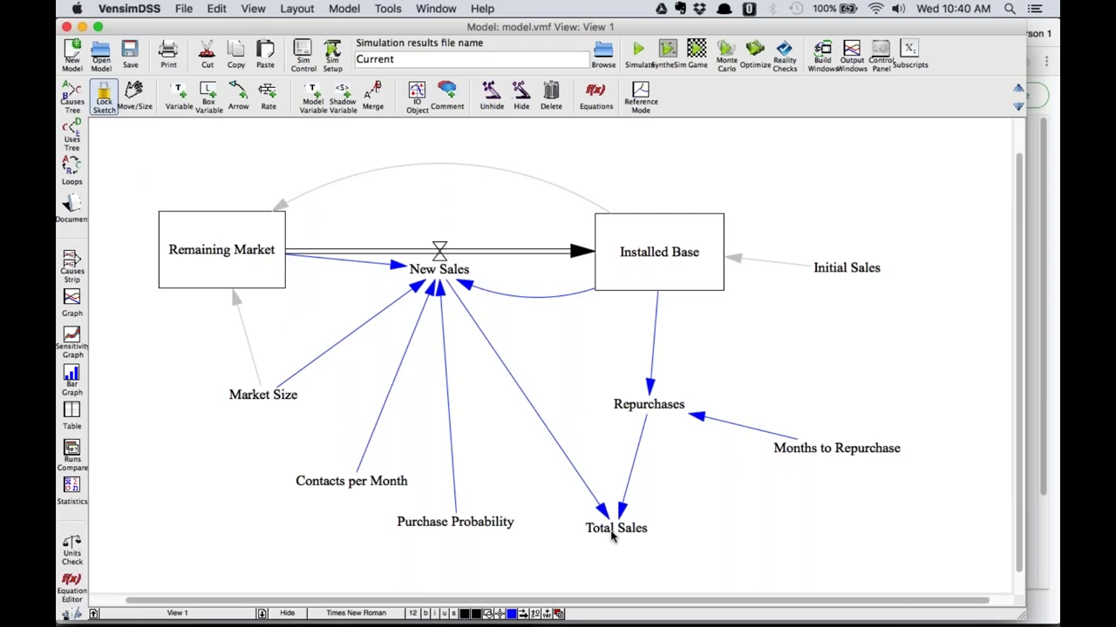
key("super+Tab")
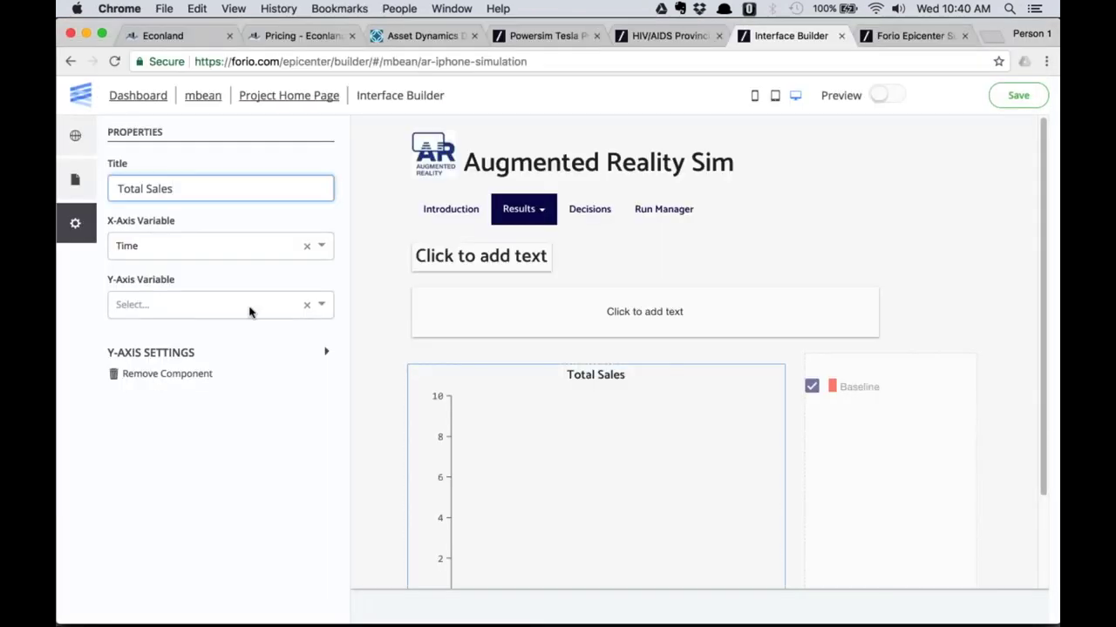
Choose Total Sales as the chart's Y-Axis Variable to show its curve over time.
left_click(252, 312)
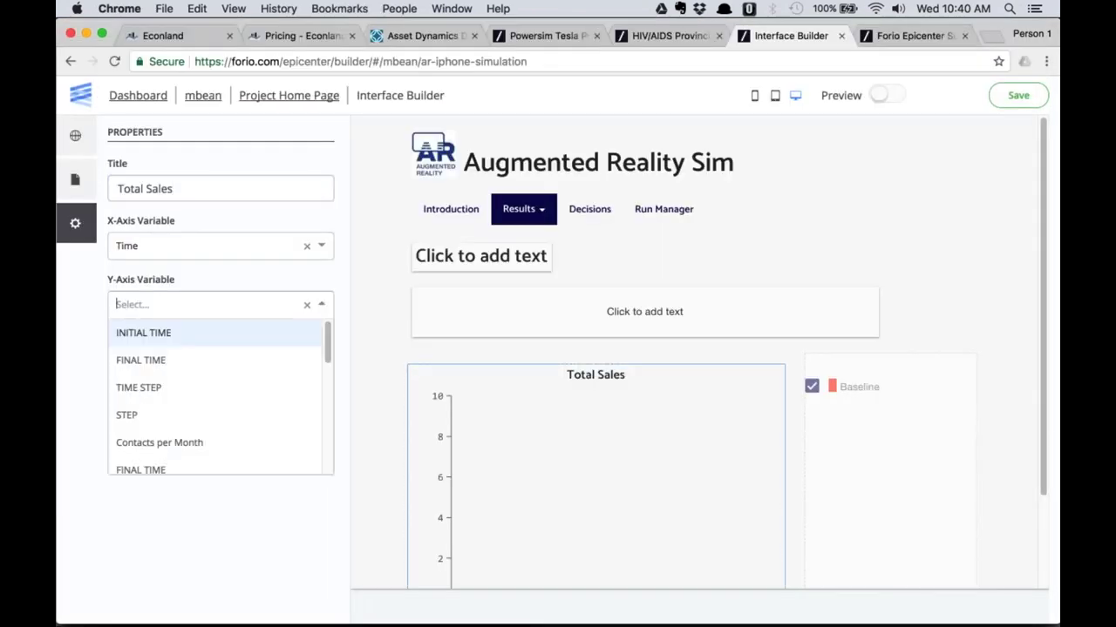
type("t")
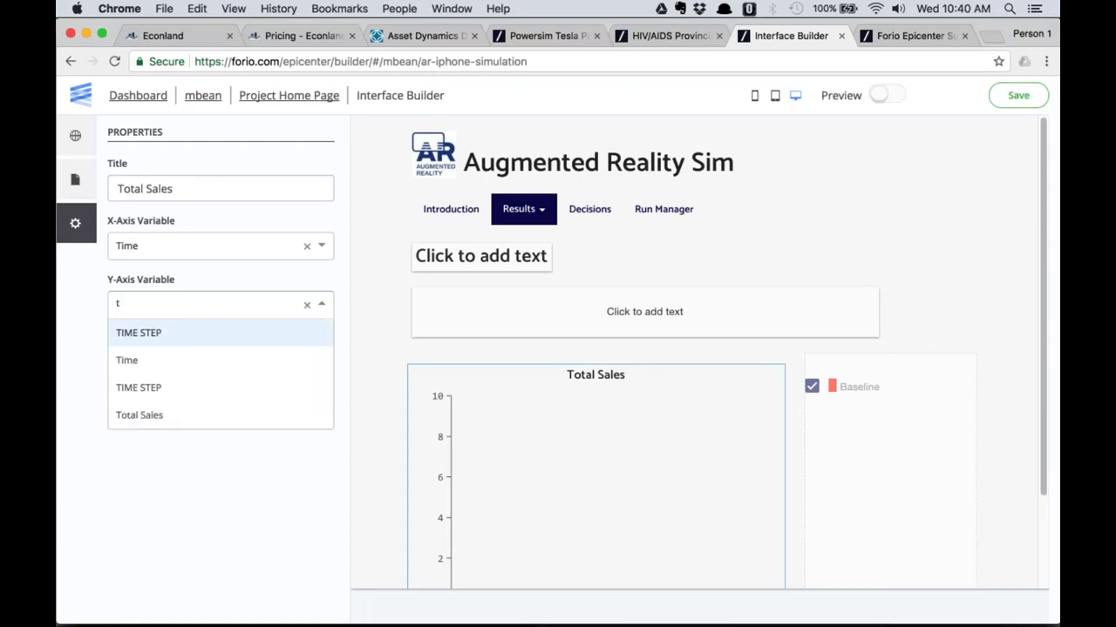
type("ot")
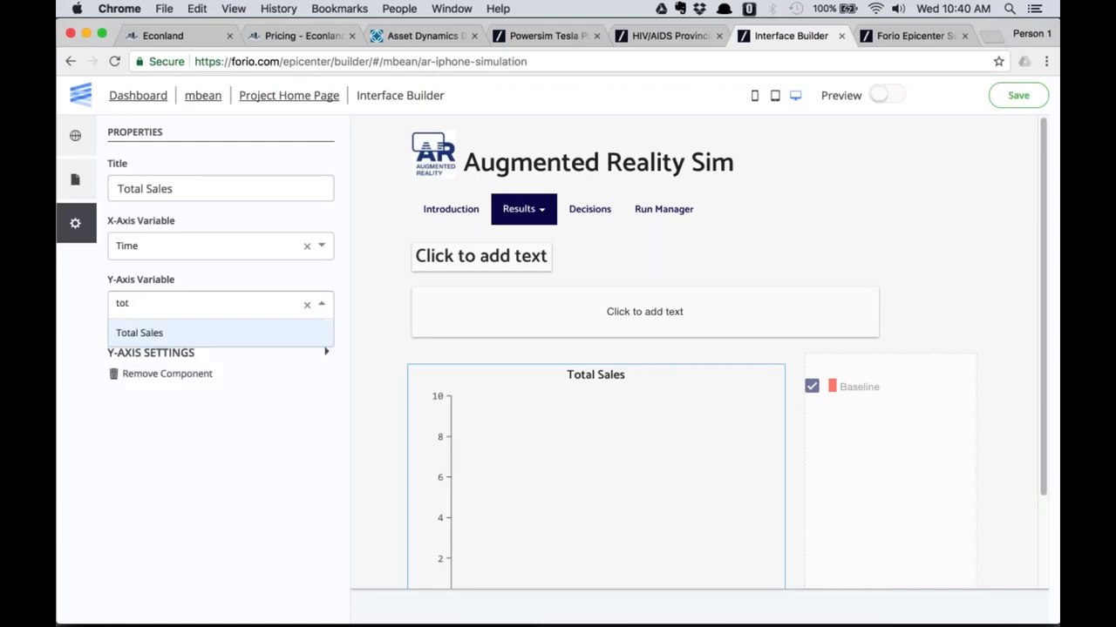
left_click(204, 335)
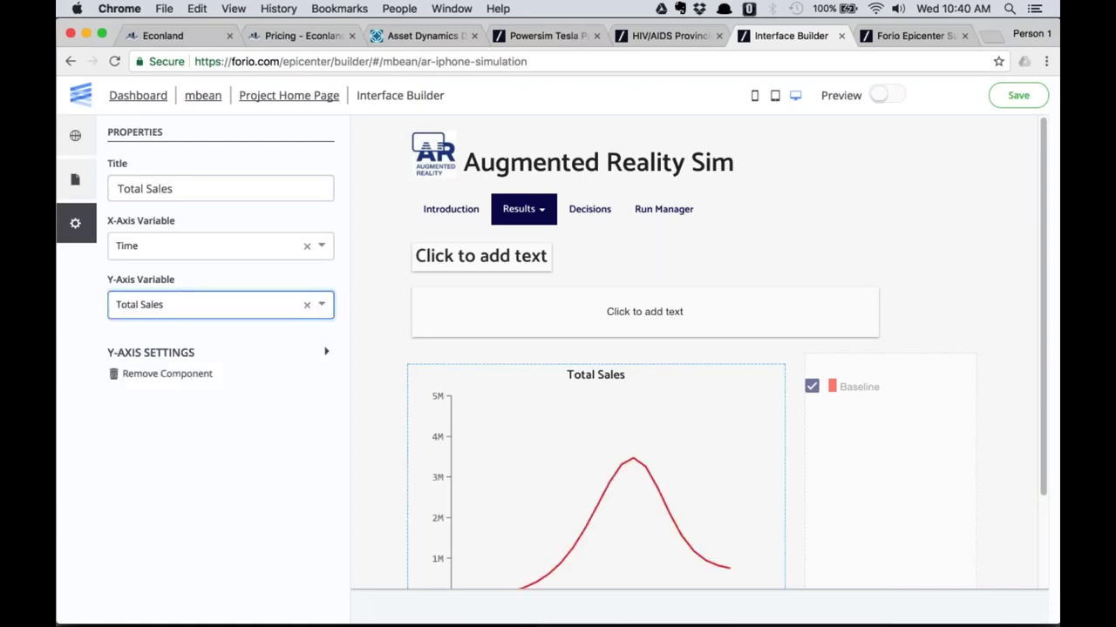
scroll(438, 458, "down", 3)
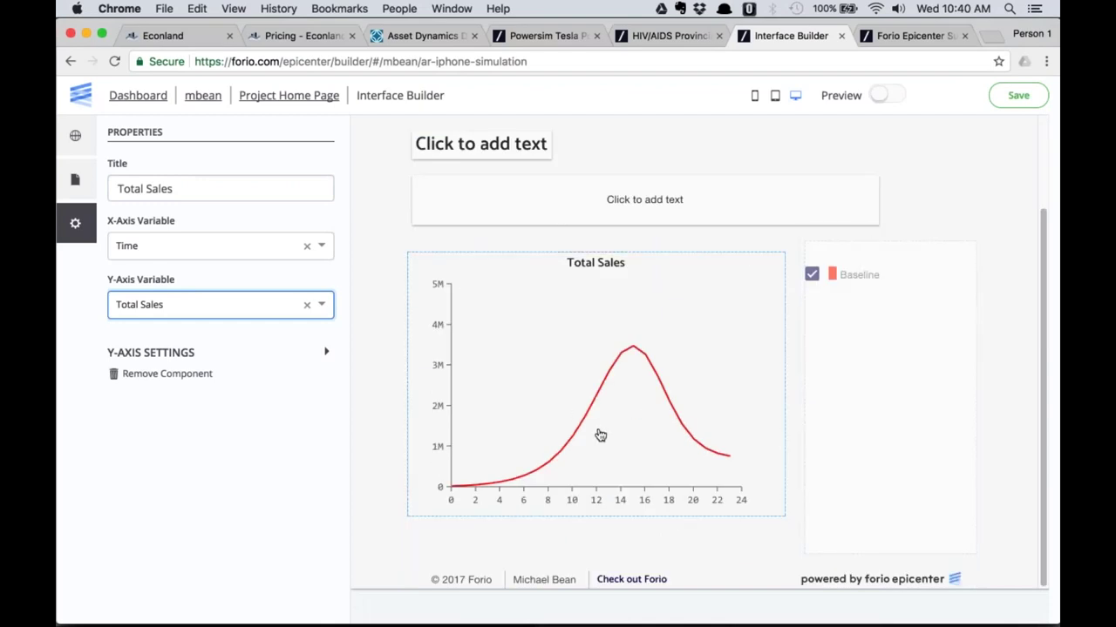
scroll(418, 348, "up", 3)
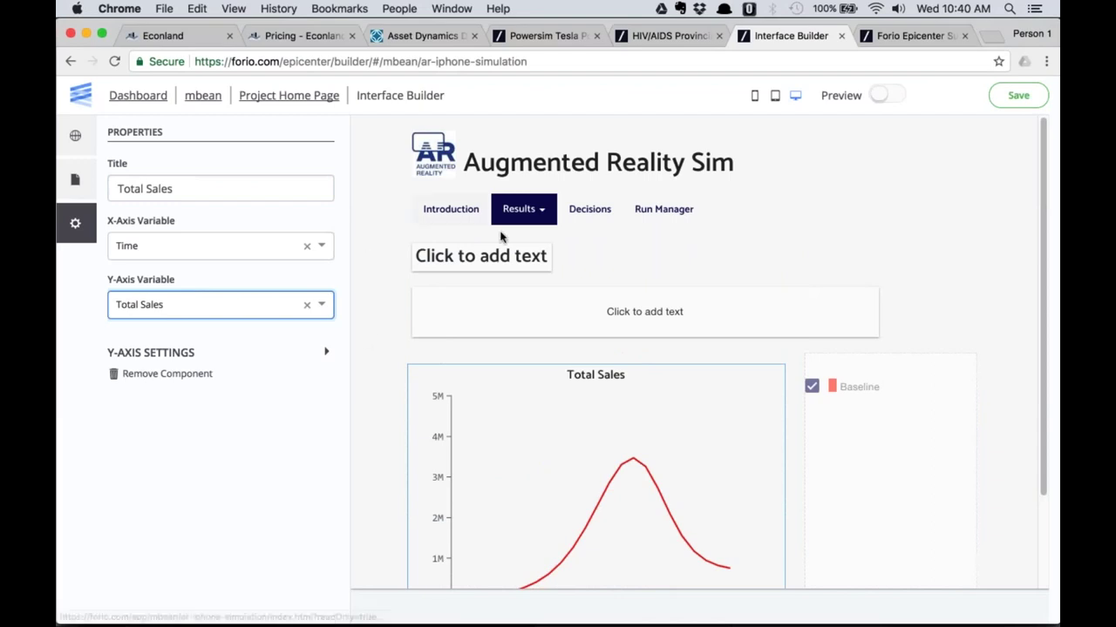
On the Results Details page, make the chart a line chart titled 'Sales Details'.
left_click(524, 216)
left_click(523, 263)
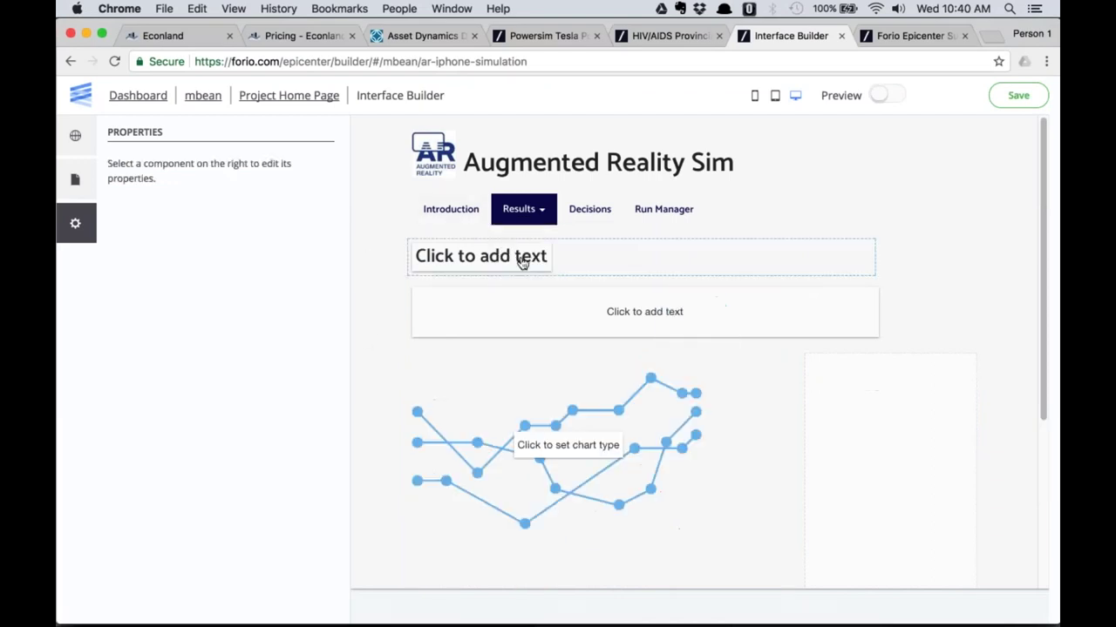
scroll(594, 274, "down", 5)
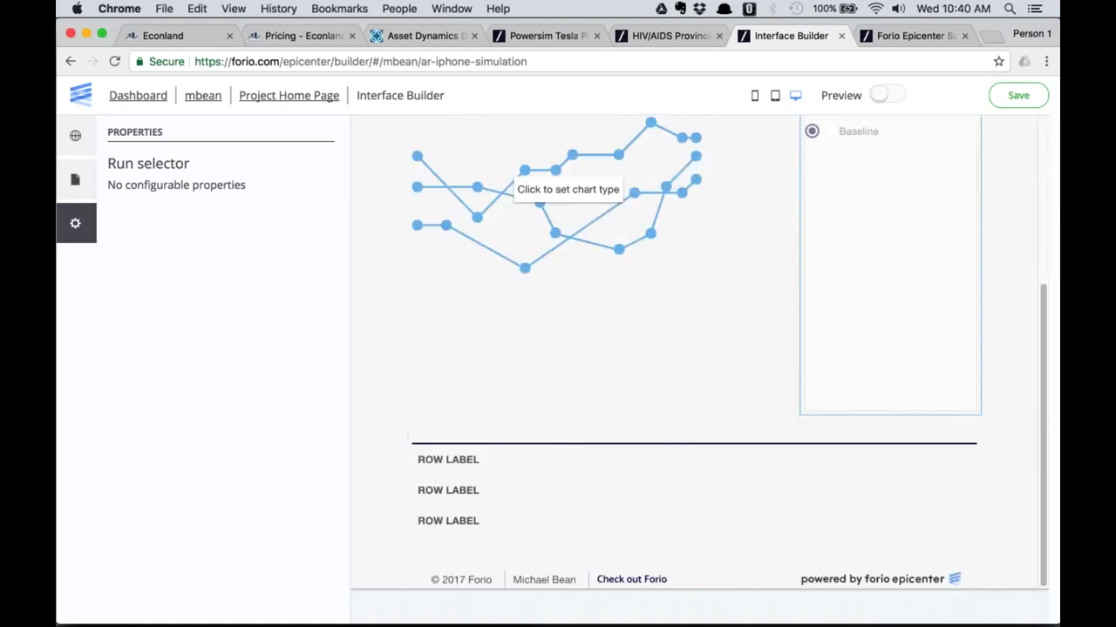
scroll(517, 236, "up", 5)
scroll(492, 467, "down", 5)
scroll(493, 467, "up", 5)
left_click(484, 477)
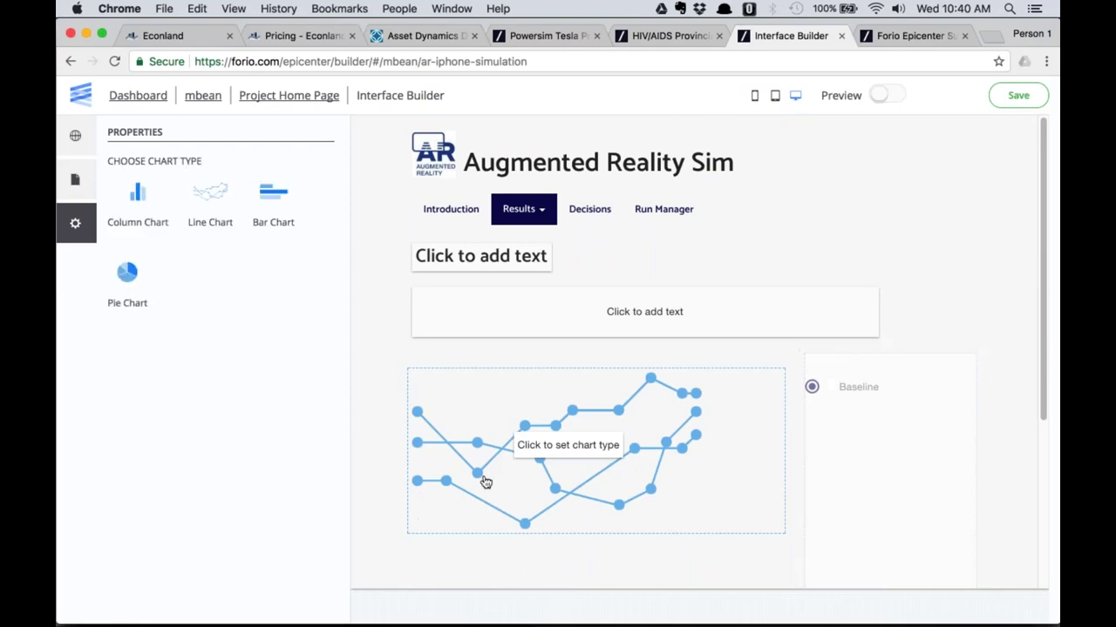
left_click(216, 204)
double_click(117, 187)
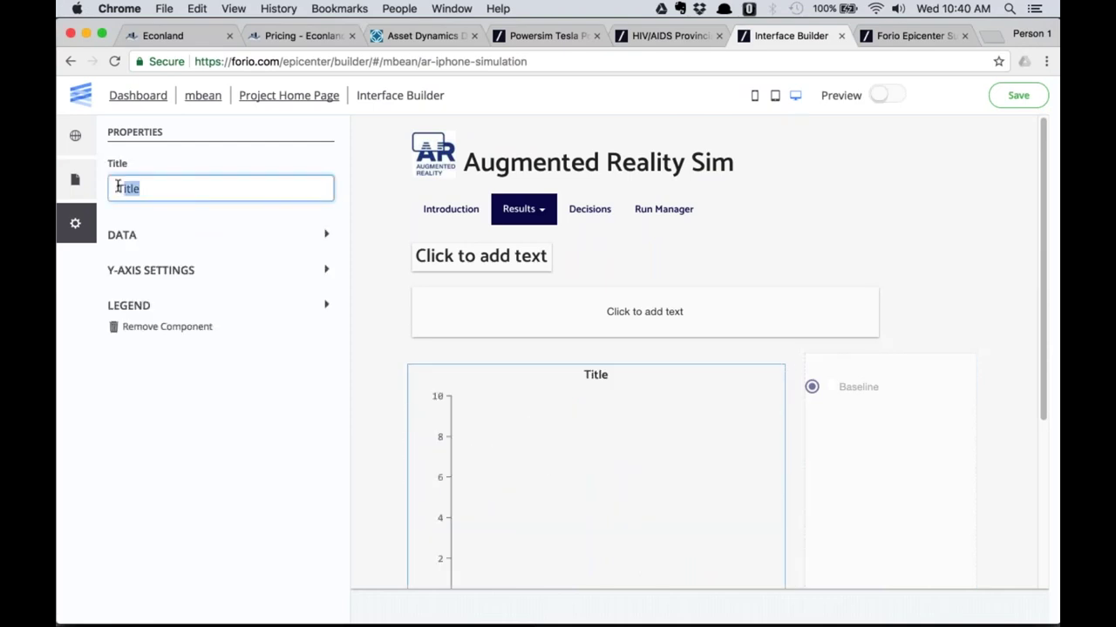
type("Sales Details")
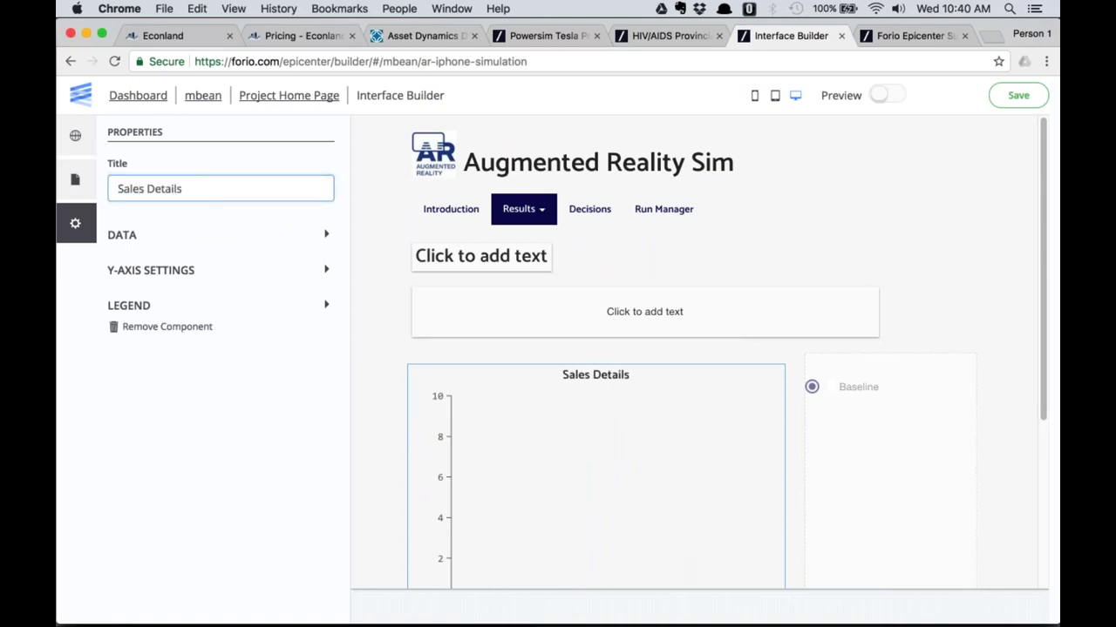
Set New Sales as the chart's first y-axis variable, after checking the name in Vensim.
left_click(122, 235)
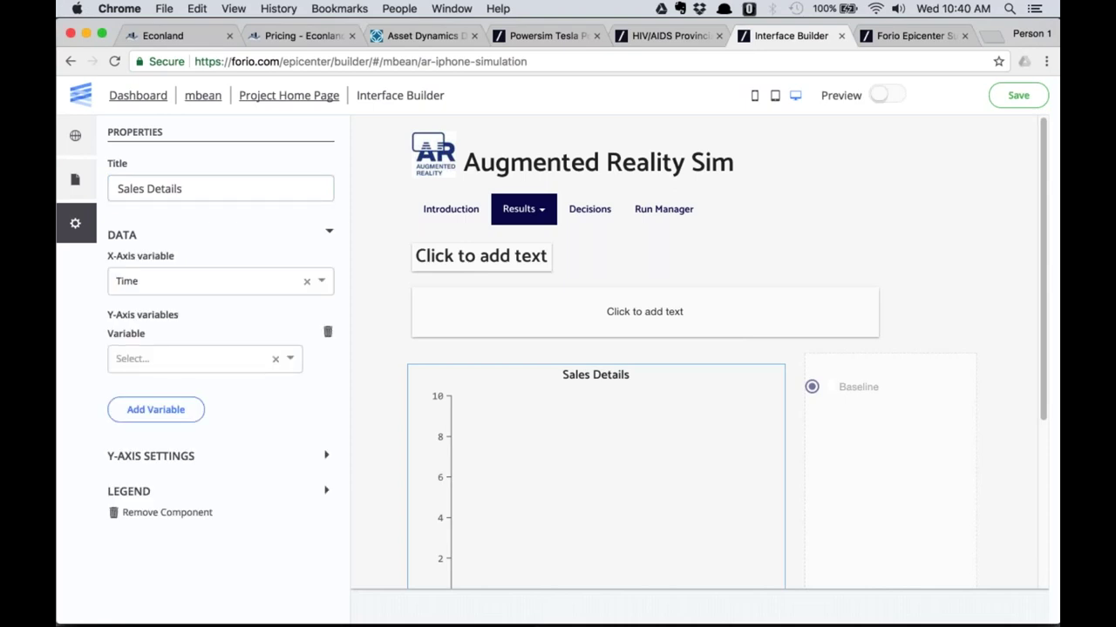
left_click(193, 361)
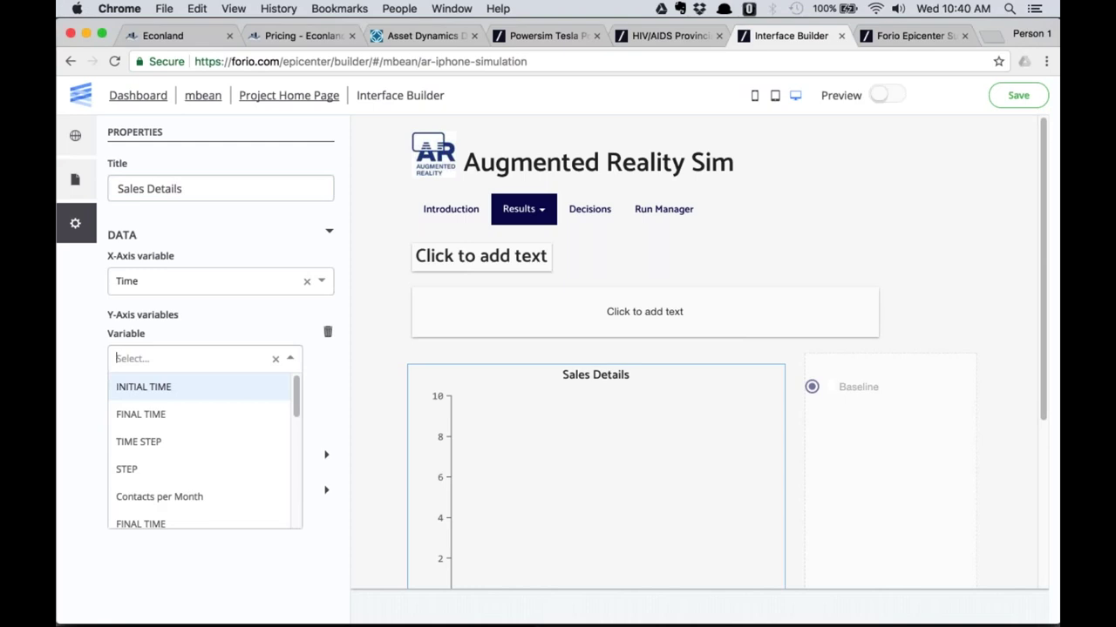
key("super+Tab")
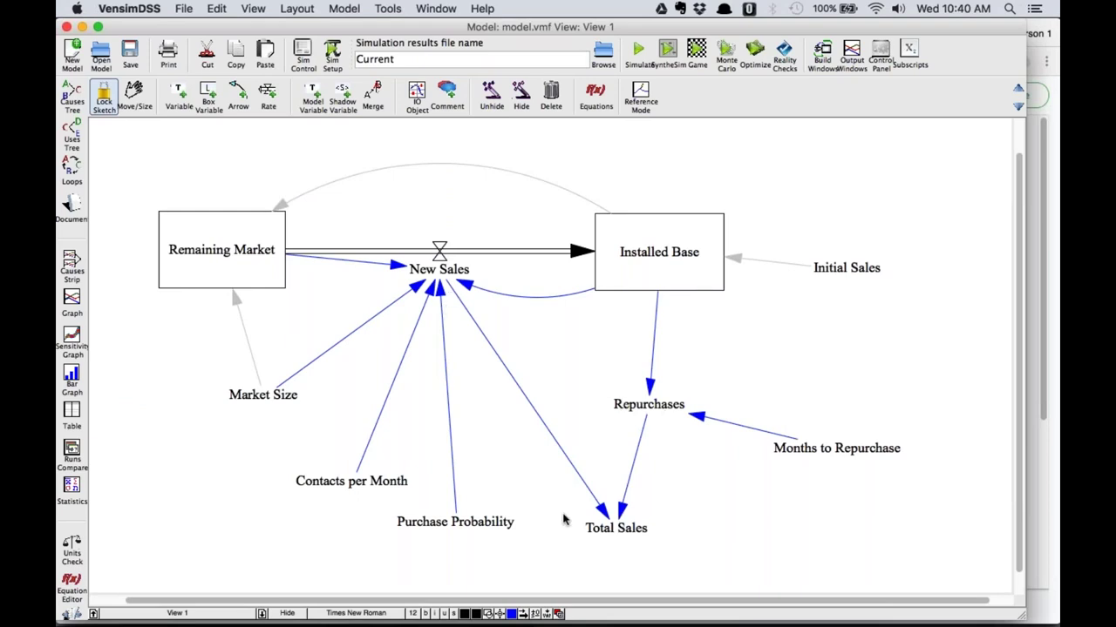
key("super+Tab")
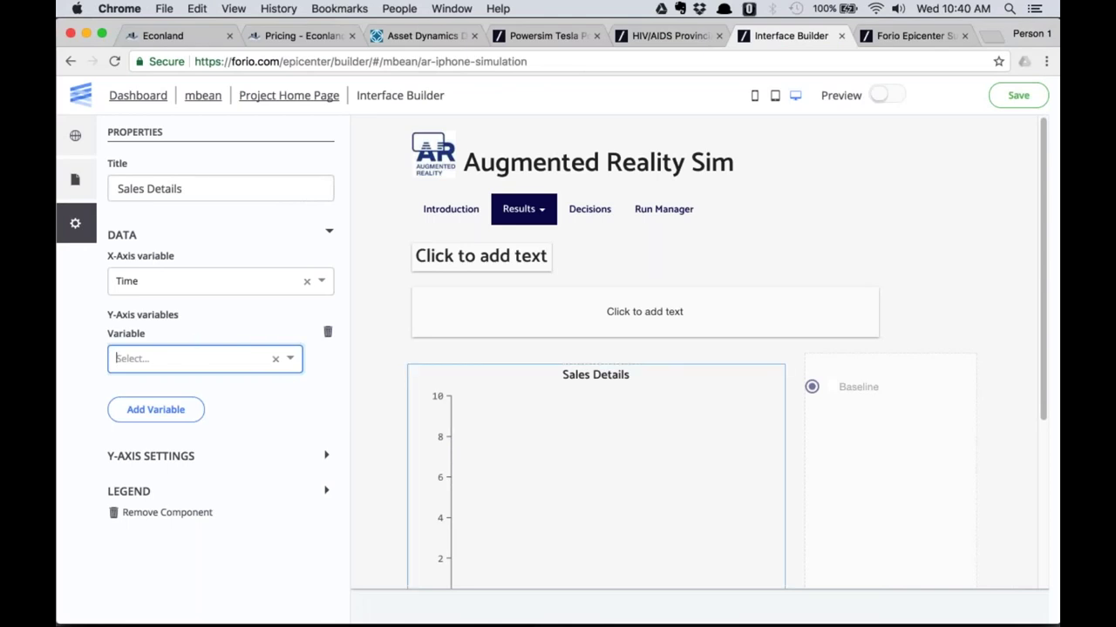
type("Ne")
left_click(139, 387)
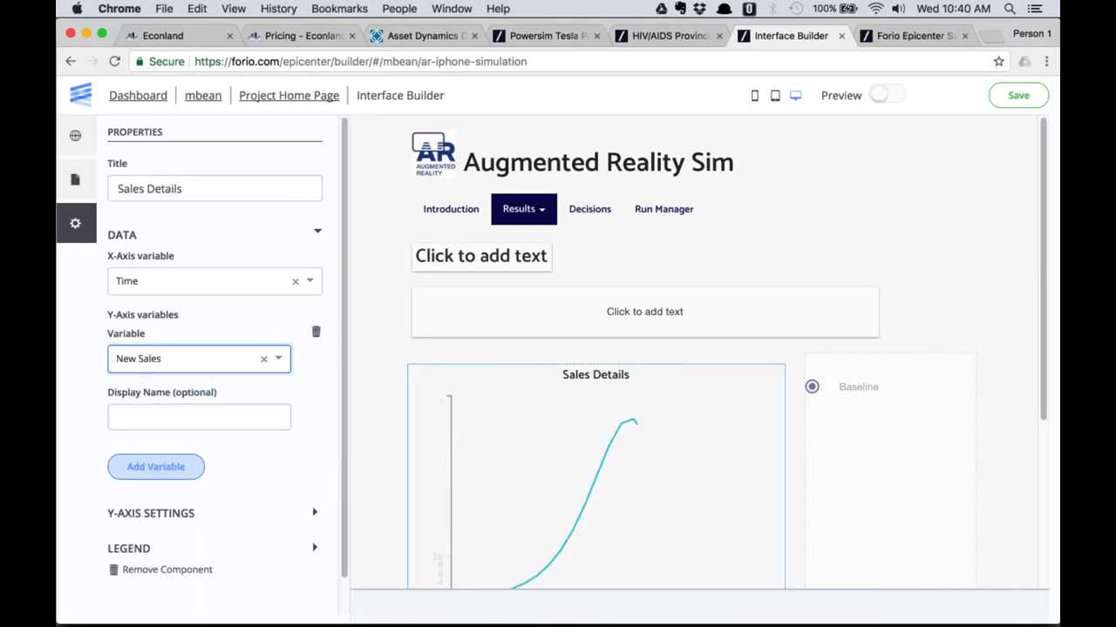
scroll(169, 426, "down", 1)
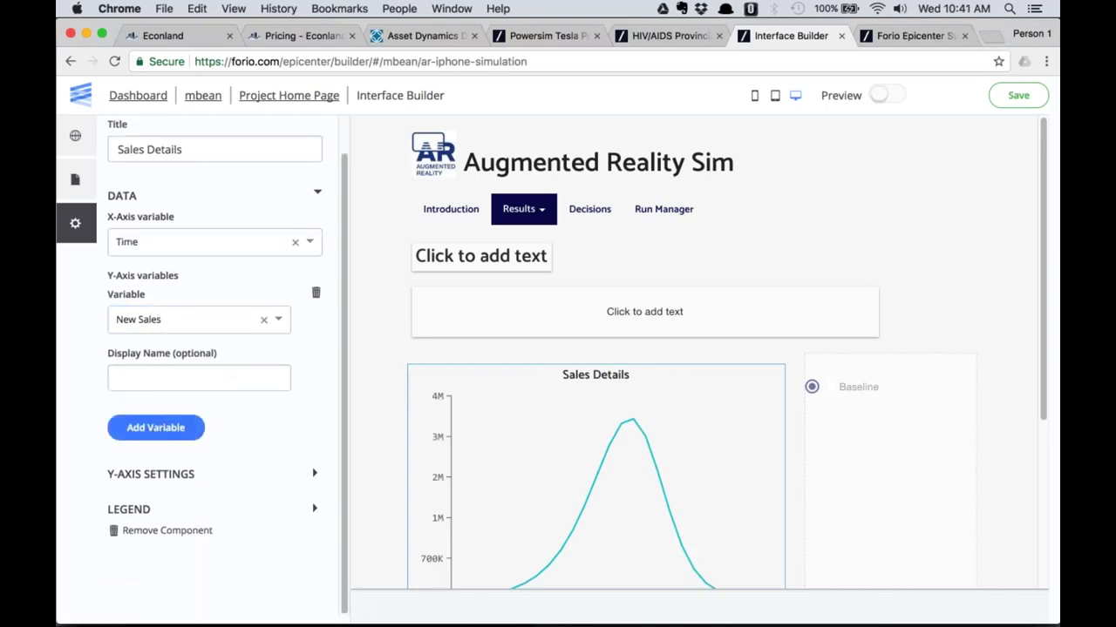
Add Repurchases as a second y-axis variable on the Sales Details chart.
left_click(155, 427)
left_click(161, 445)
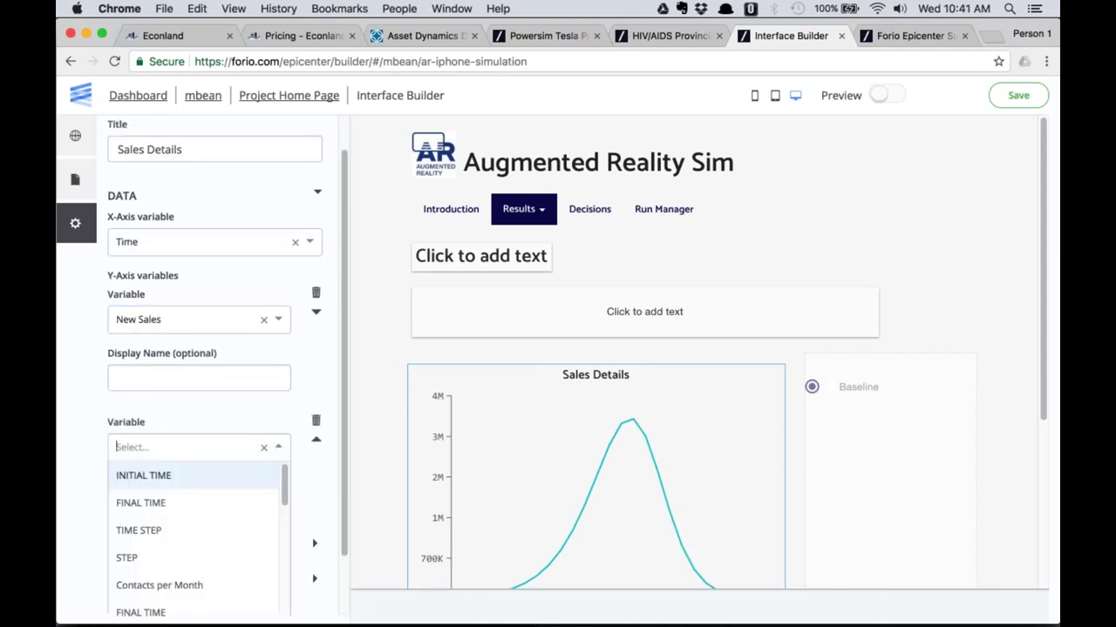
type("re")
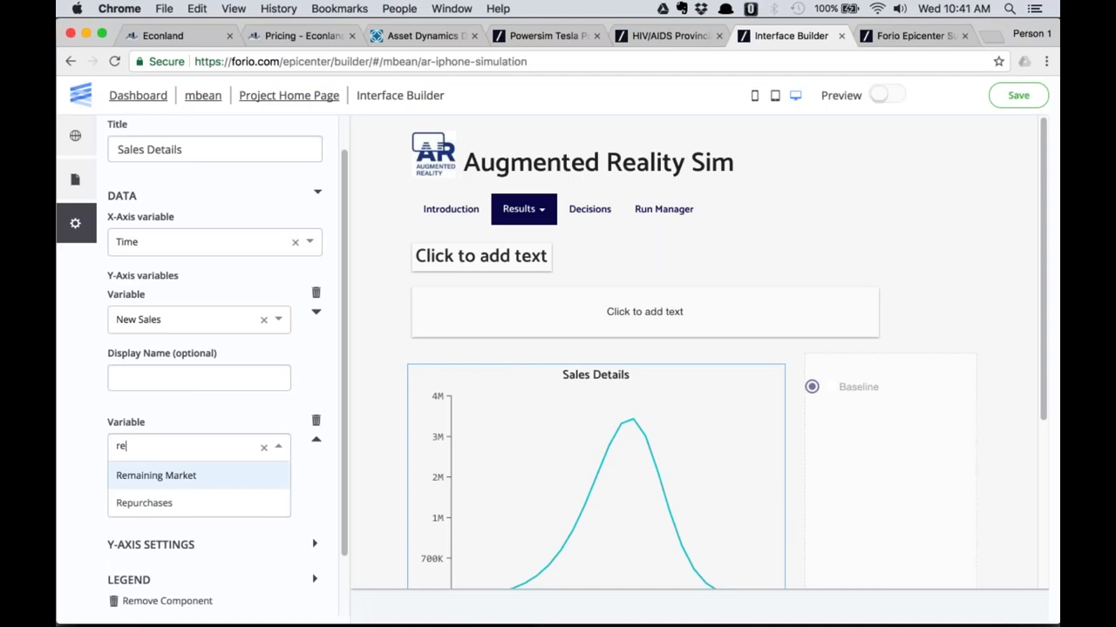
left_click(143, 503)
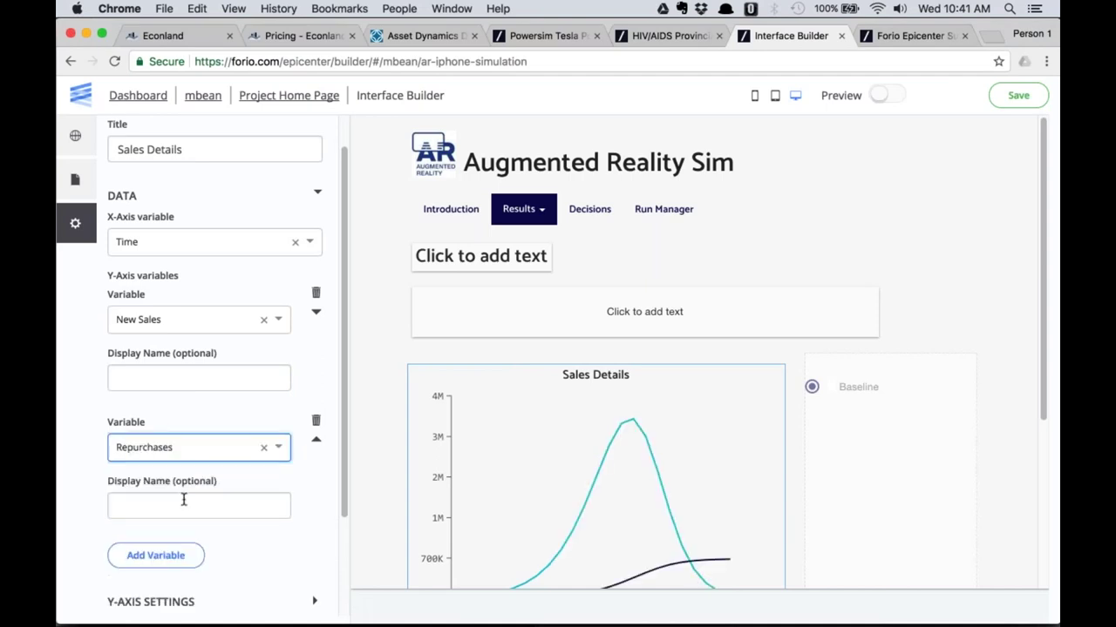
scroll(706, 436, "down", 3)
scroll(706, 435, "down", 2)
scroll(665, 346, "up", 1)
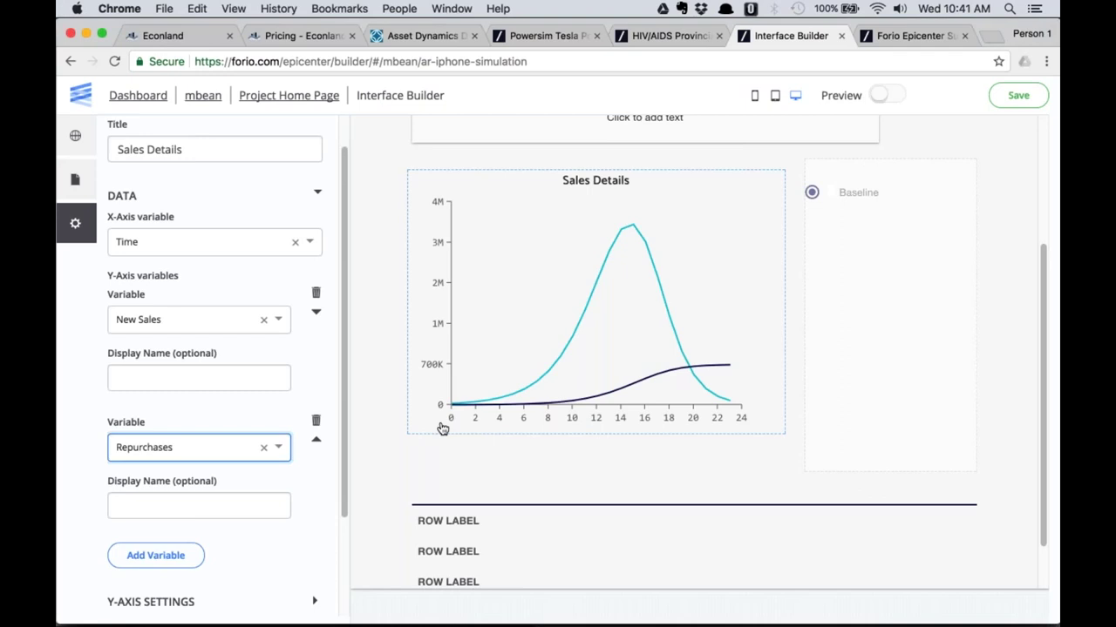
scroll(493, 501, "down", 2)
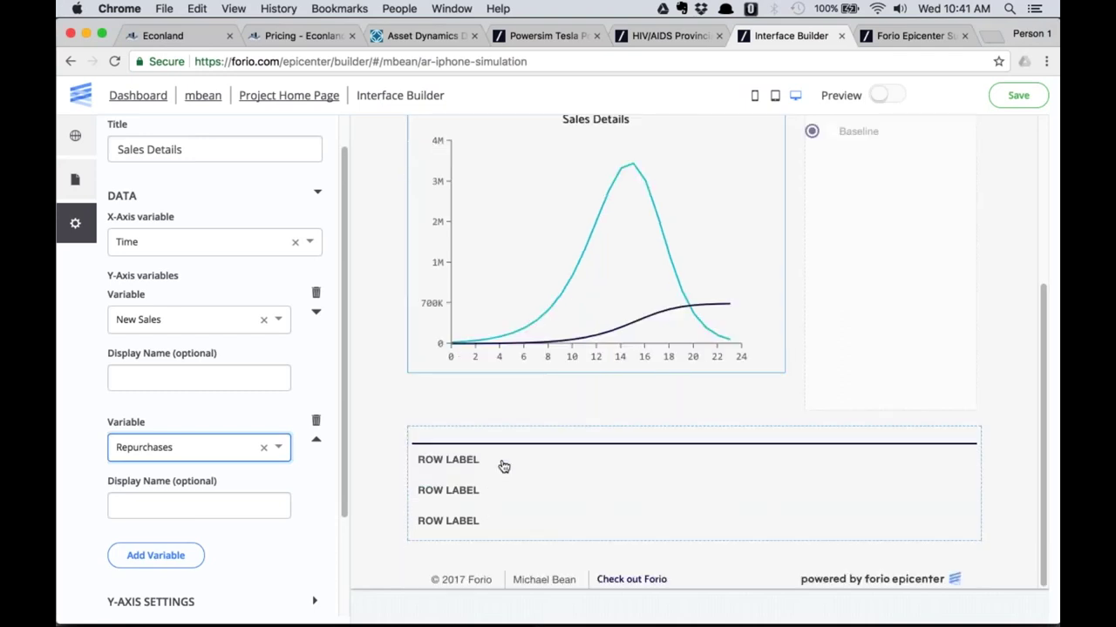
Set the table's first row to 'New Sales', bound to New Sales, in thousands-separated format.
left_click(467, 461)
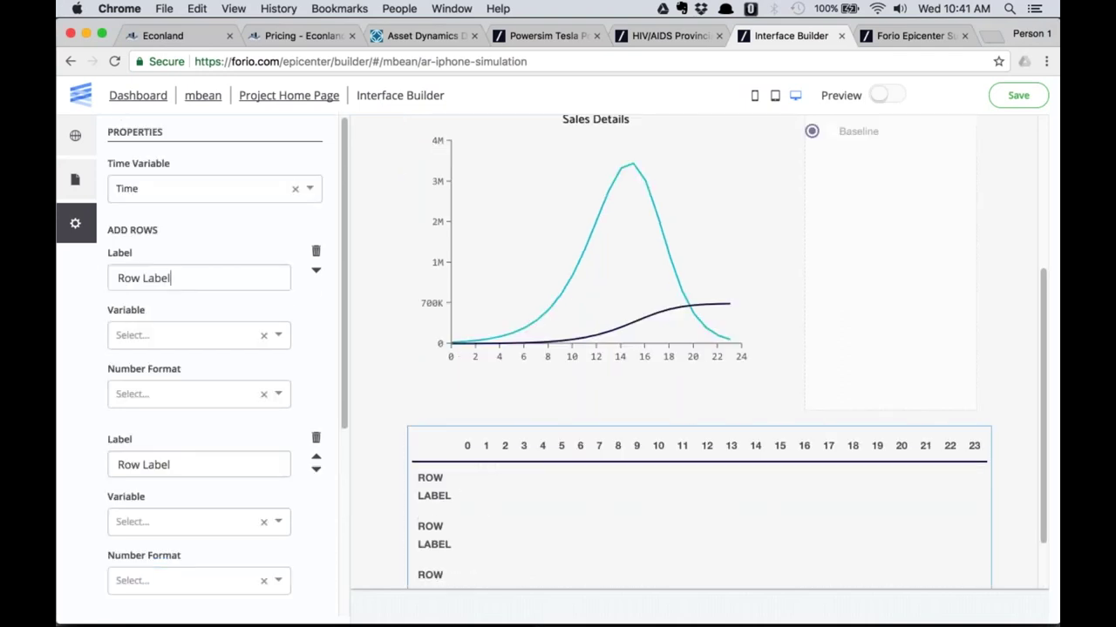
left_click_drag(171, 278, 87, 263)
type("New")
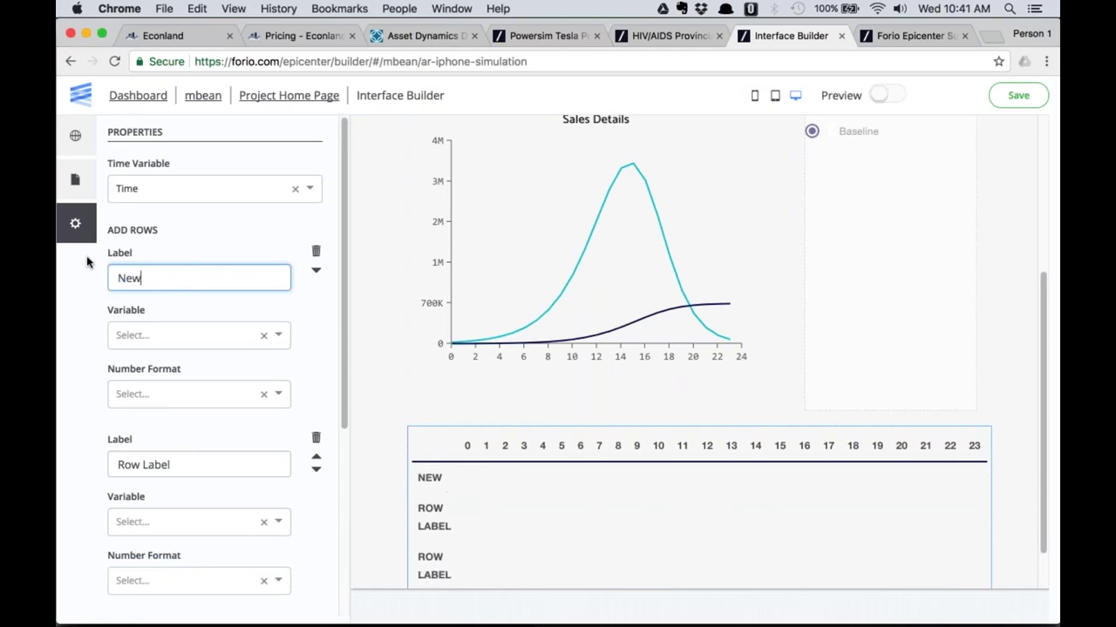
type(" Sales")
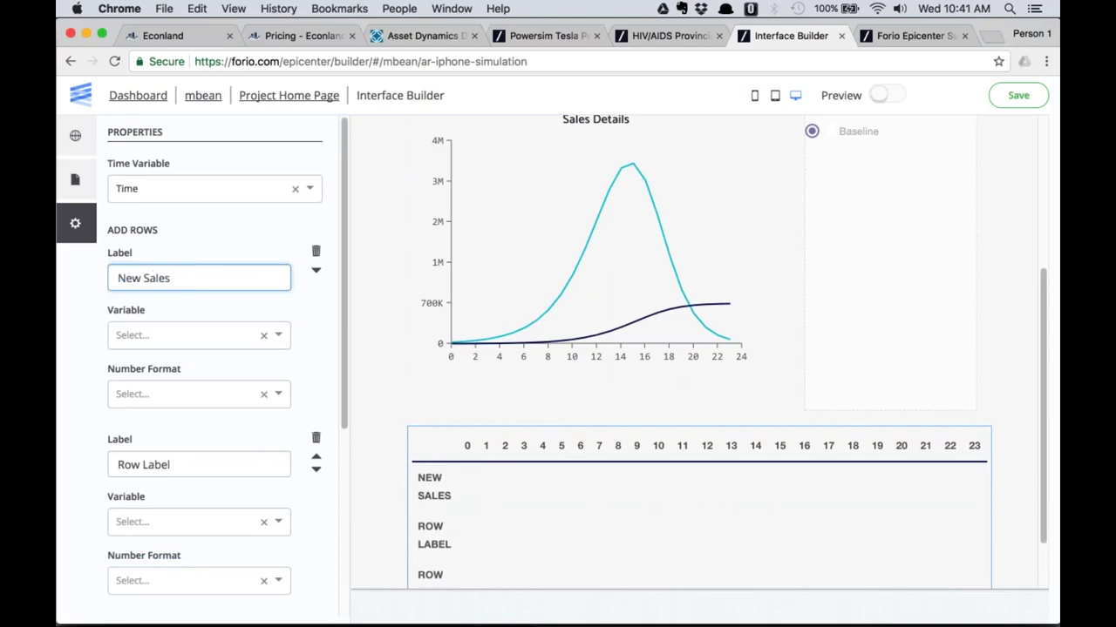
key("Tab")
type("new")
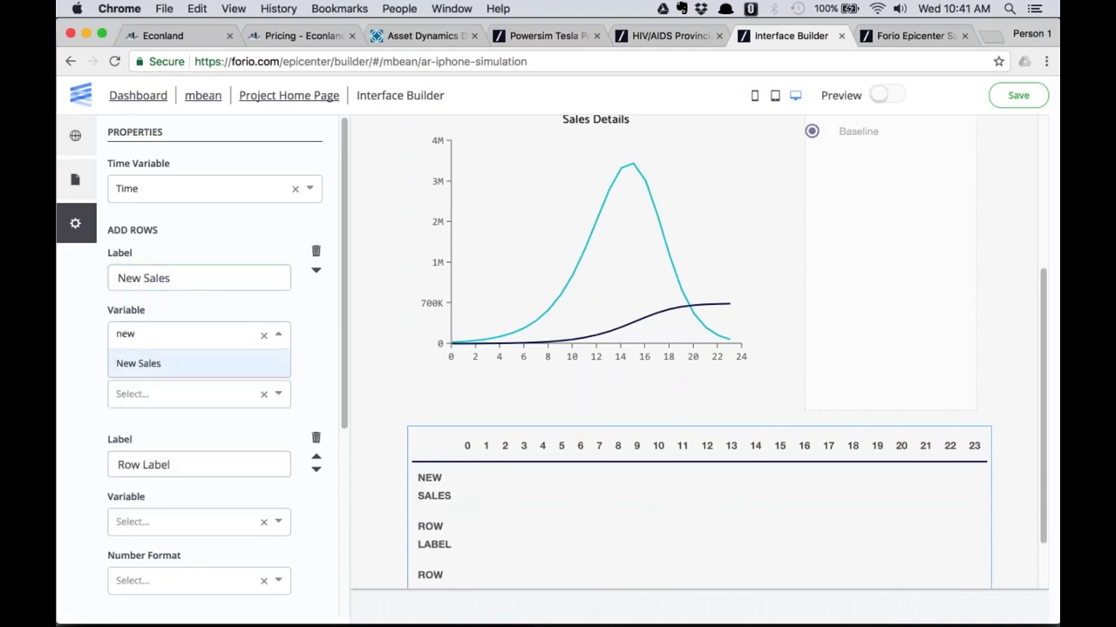
key("Return")
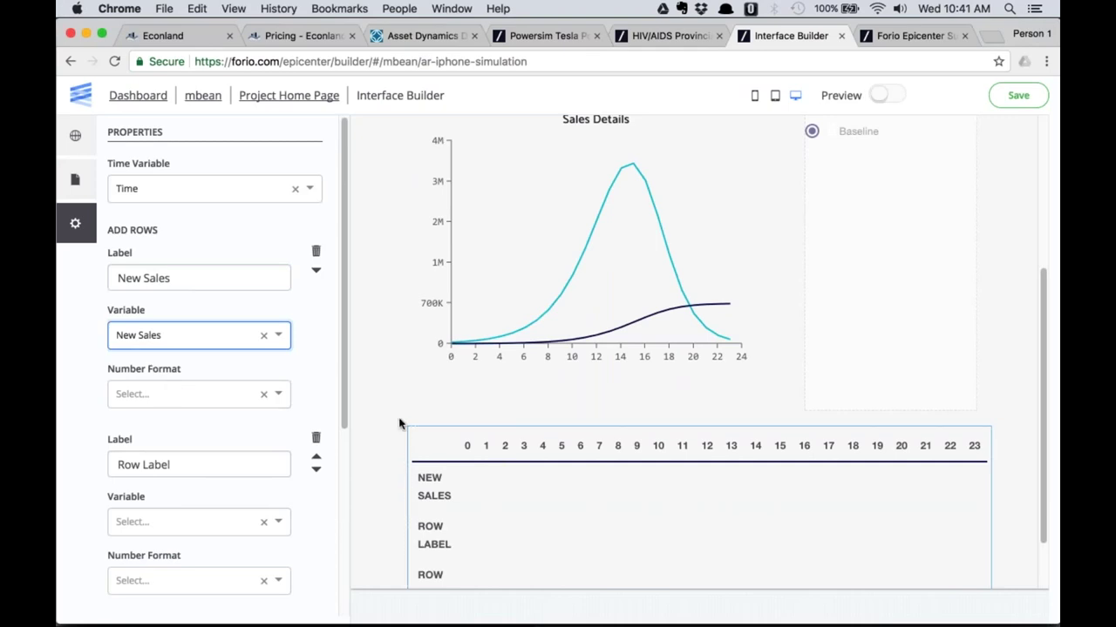
scroll(390, 398, "down", 2)
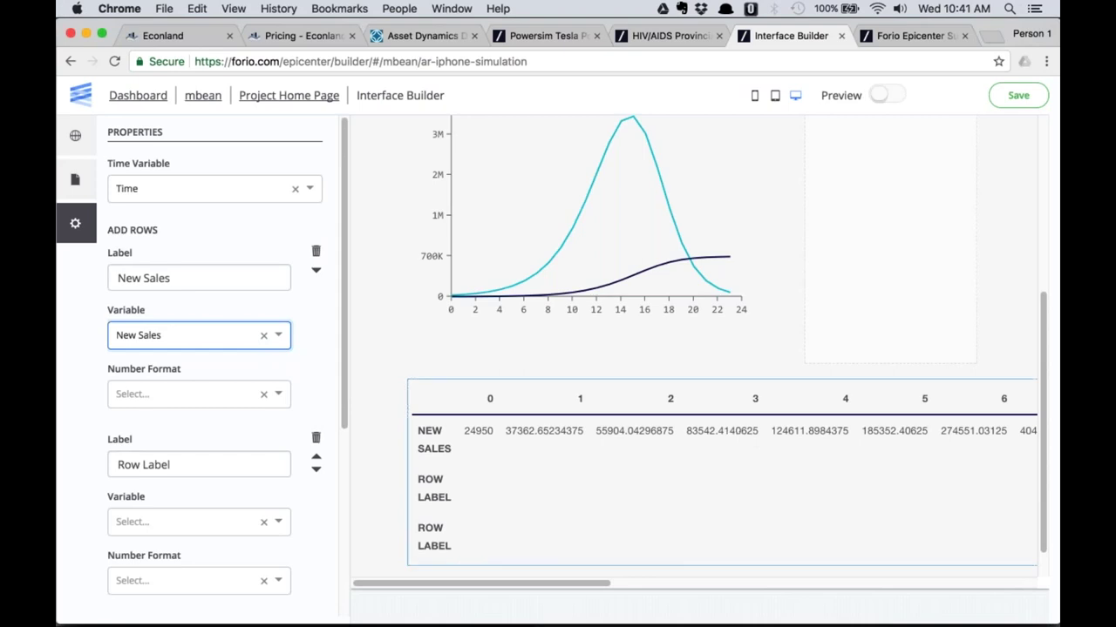
left_click(135, 399)
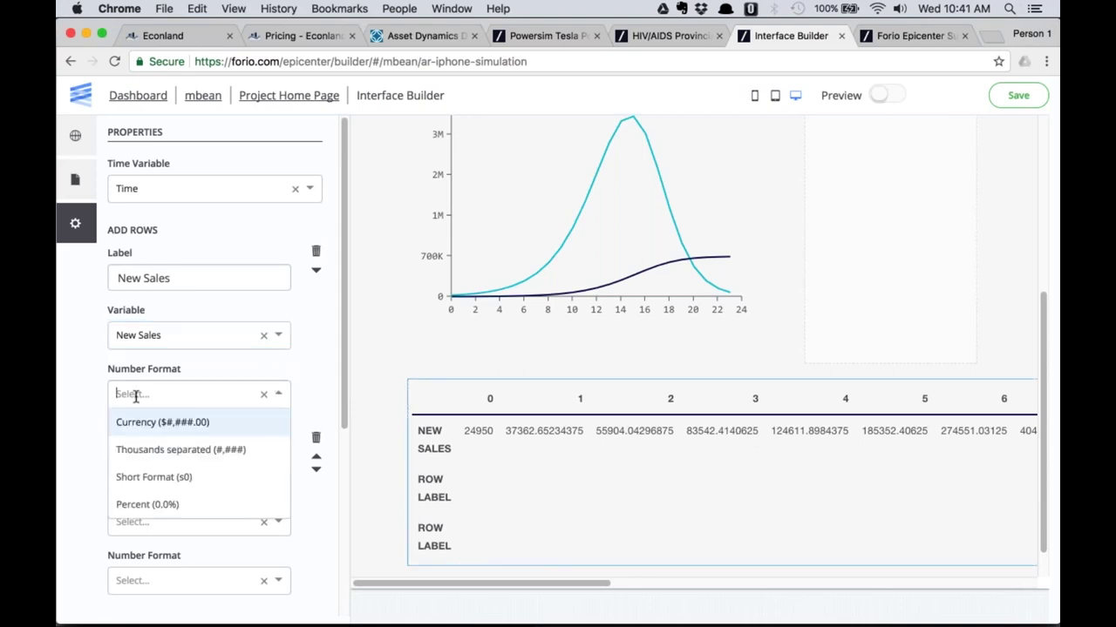
left_click(139, 448)
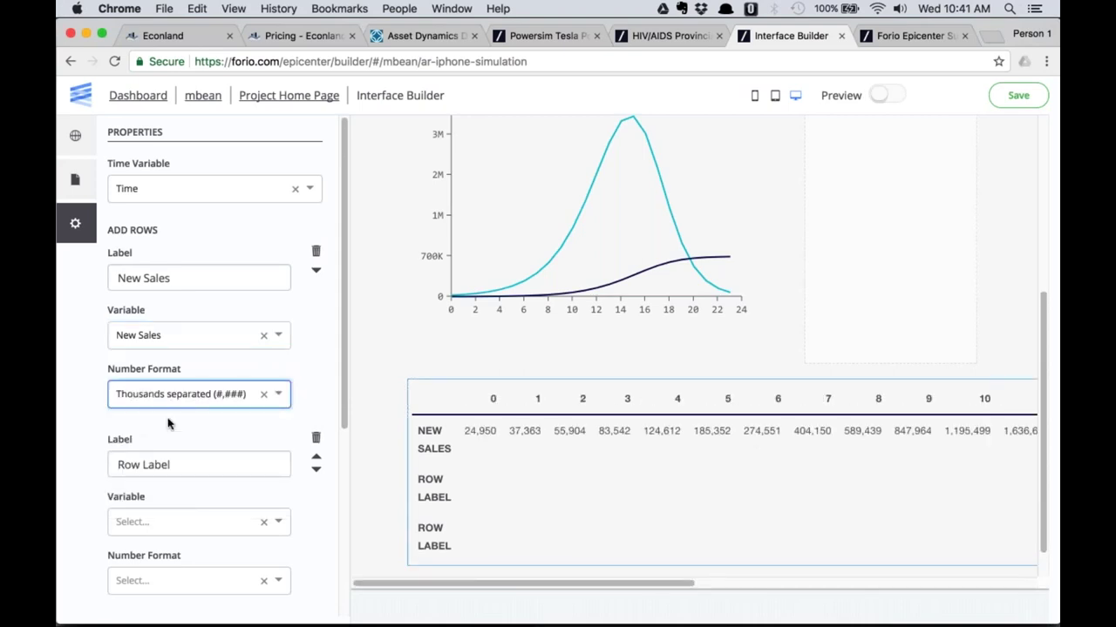
Set the second row to 'Repurchases', bound to Repurchases, in thousands-separated format.
triple_click(215, 464)
type("Repur")
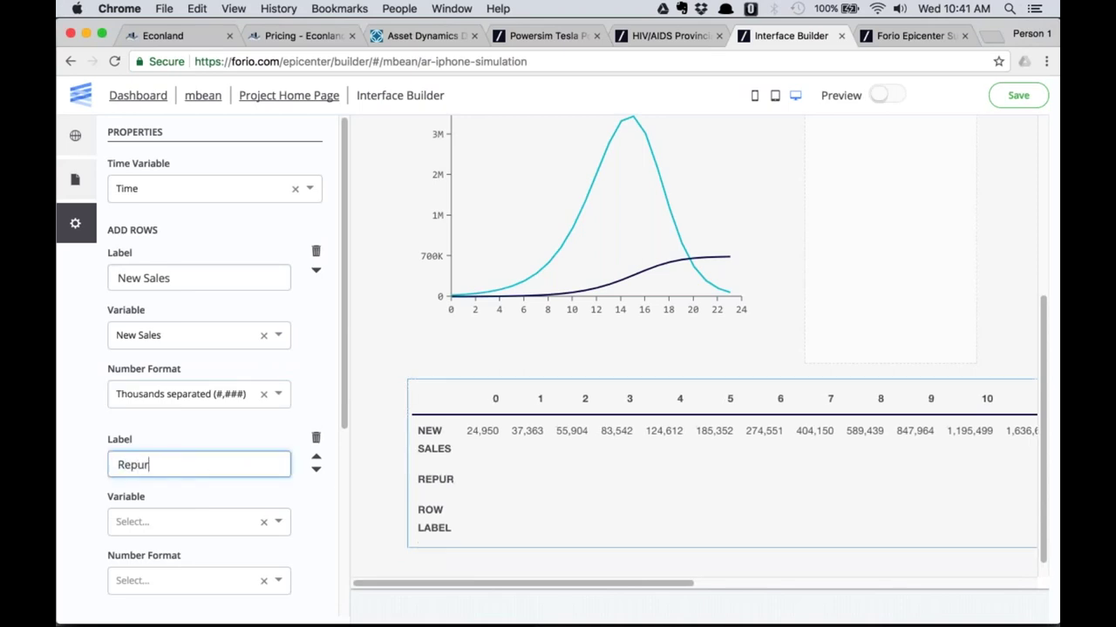
type("chases")
left_click(176, 530)
type("re")
left_click(145, 578)
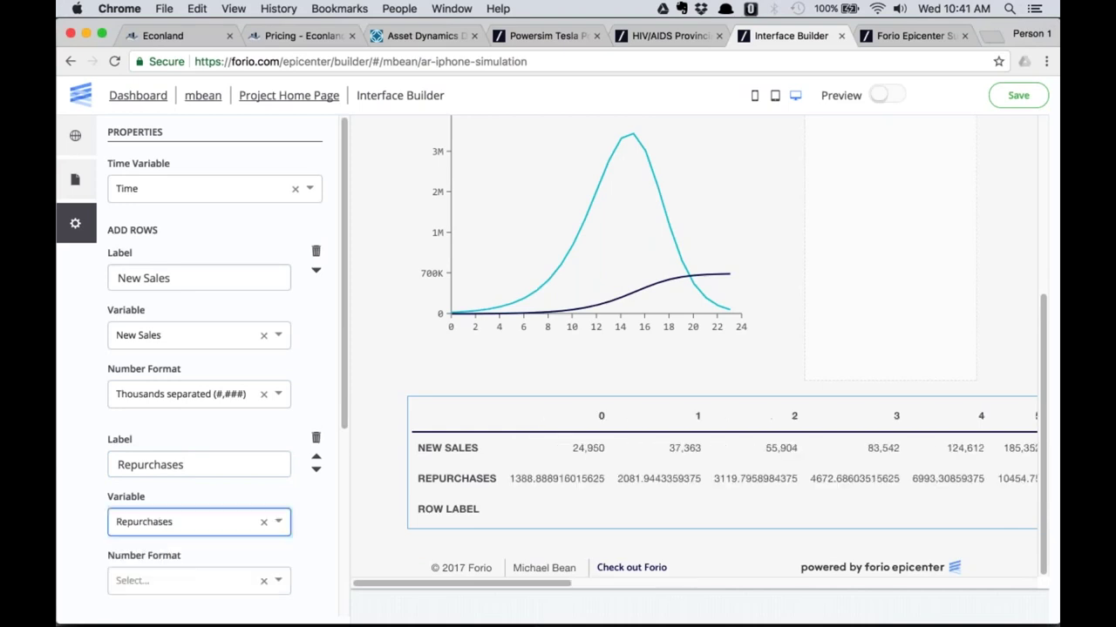
left_click(152, 581)
scroll(186, 393, "down", 5)
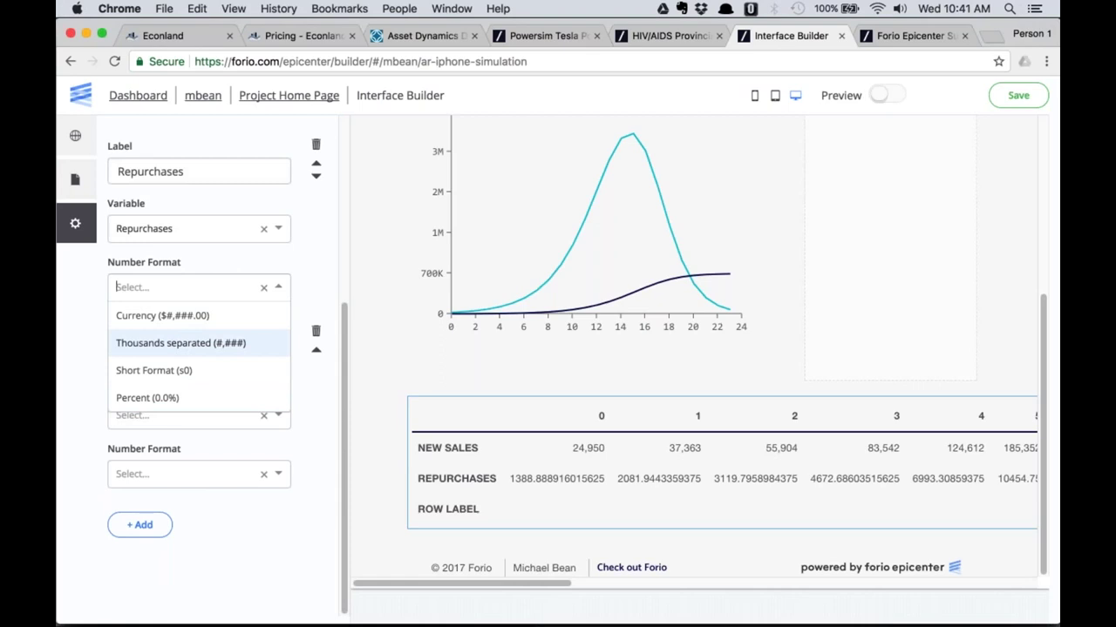
left_click(186, 339)
Set the third row to 'Total Sales', bound to Total Sales, in thousands-separated format.
triple_click(172, 358)
type("To")
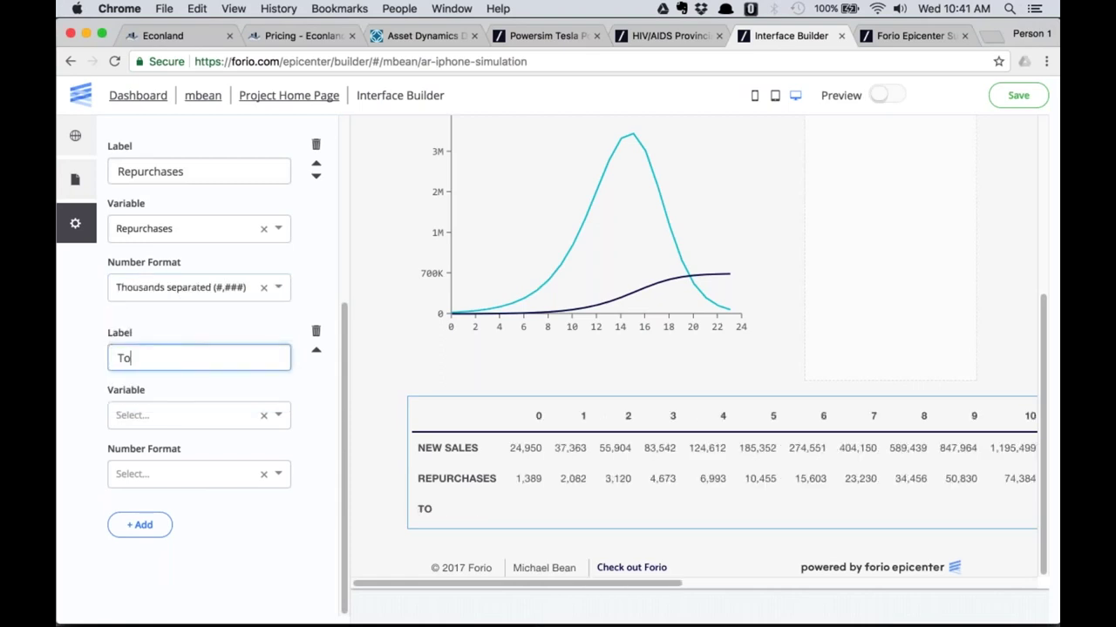
type("tal Sales")
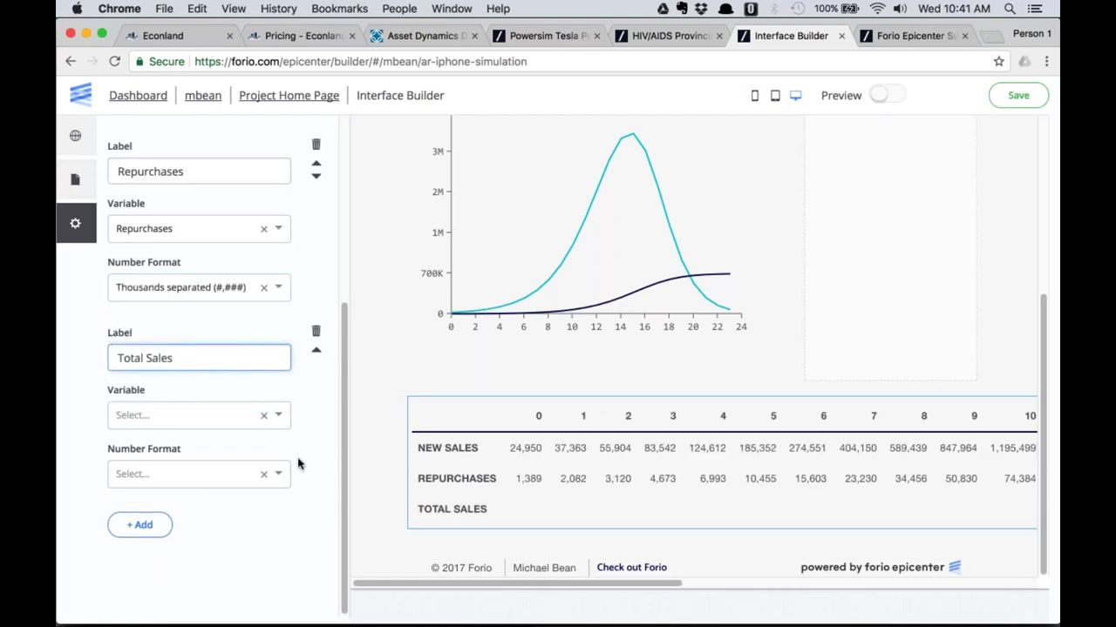
left_click(159, 414)
type("to")
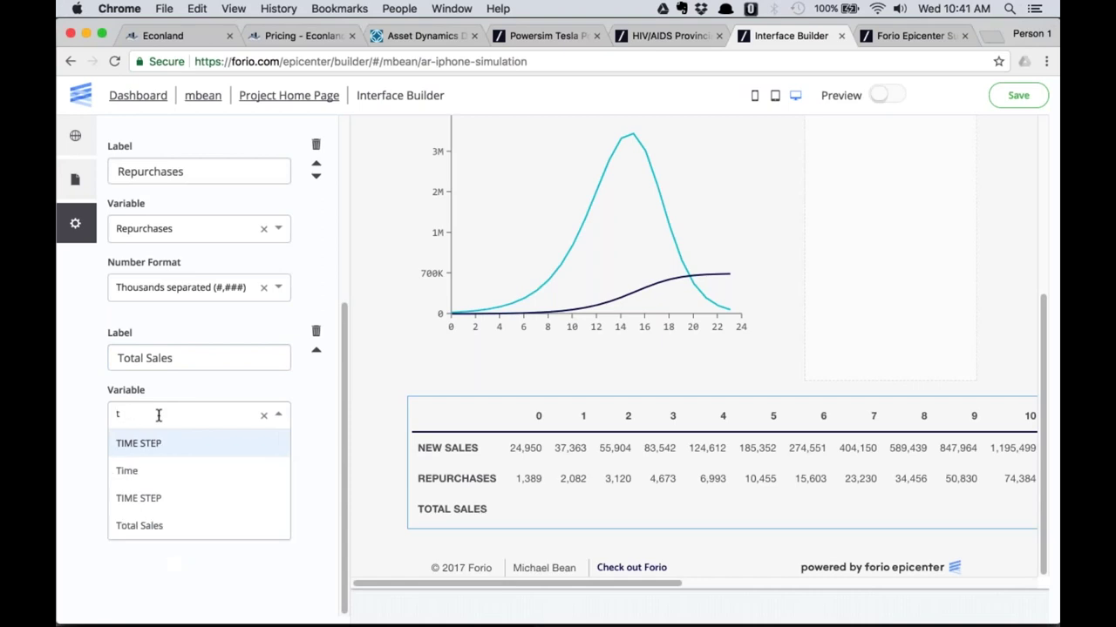
left_click(144, 444)
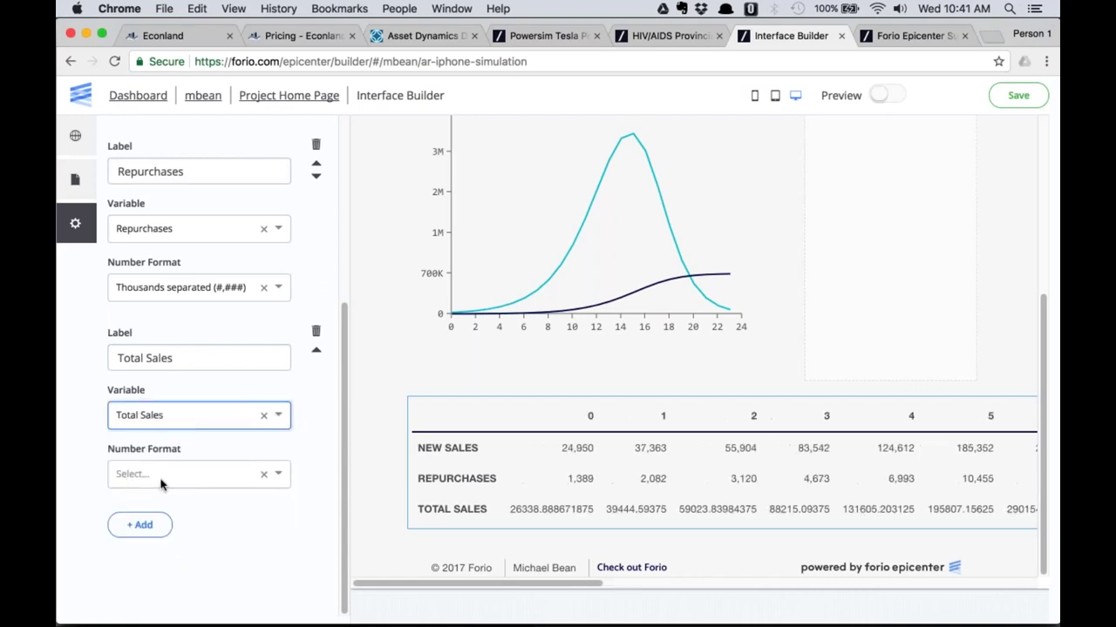
left_click(160, 476)
left_click(181, 530)
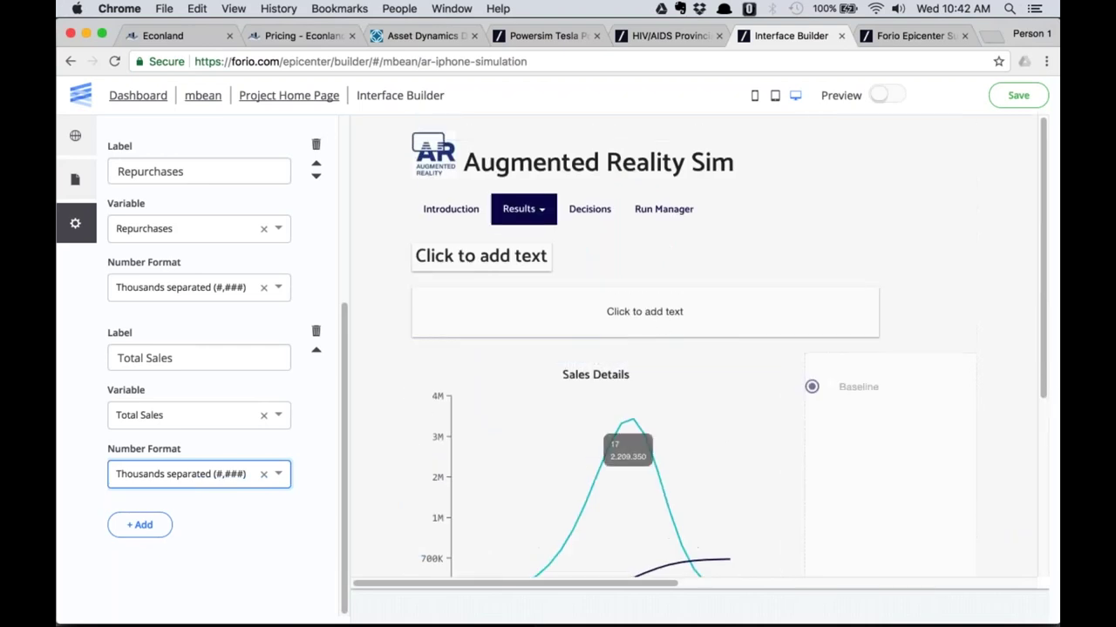
Show the Decisions page in the preview, then switch to the model.vmf diagram in VensimDSS.
left_click(589, 214)
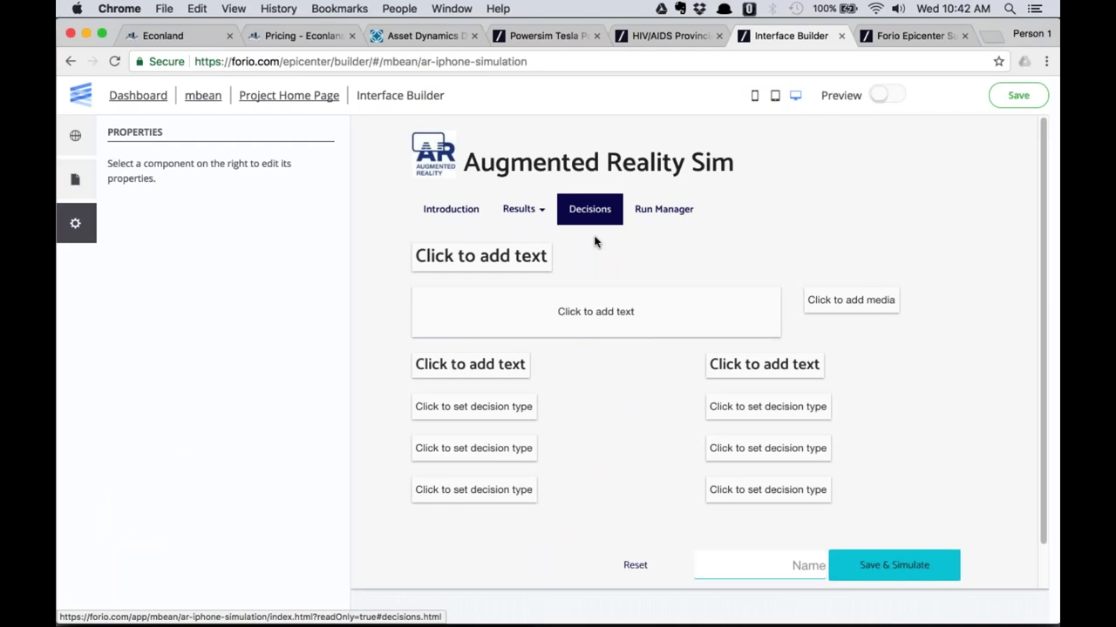
key("super+Tab")
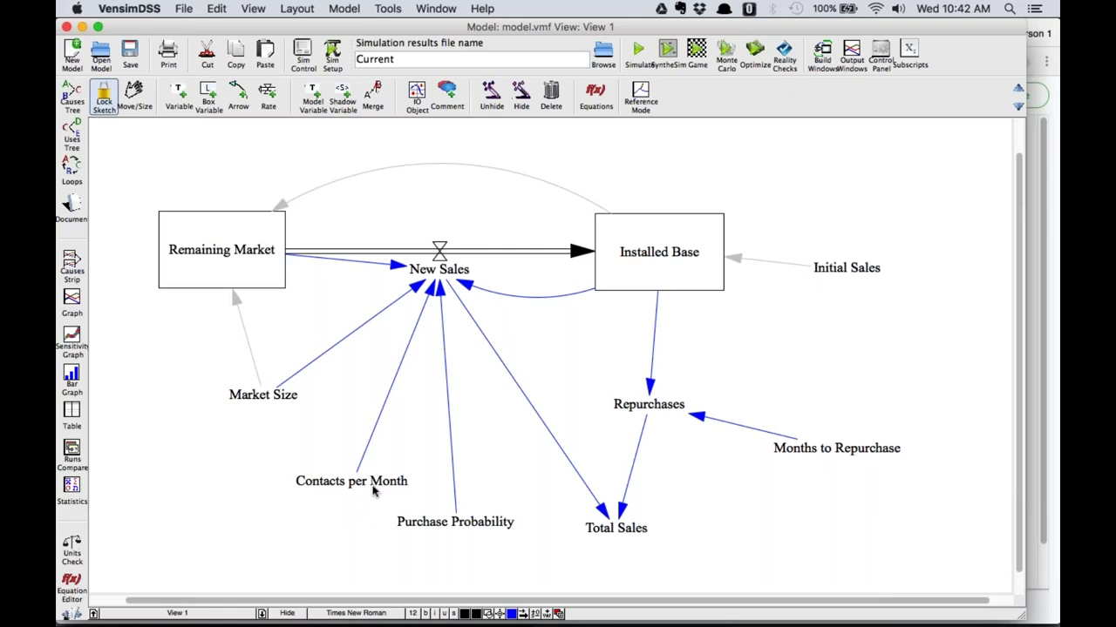
left_click(266, 396)
left_click(608, 98)
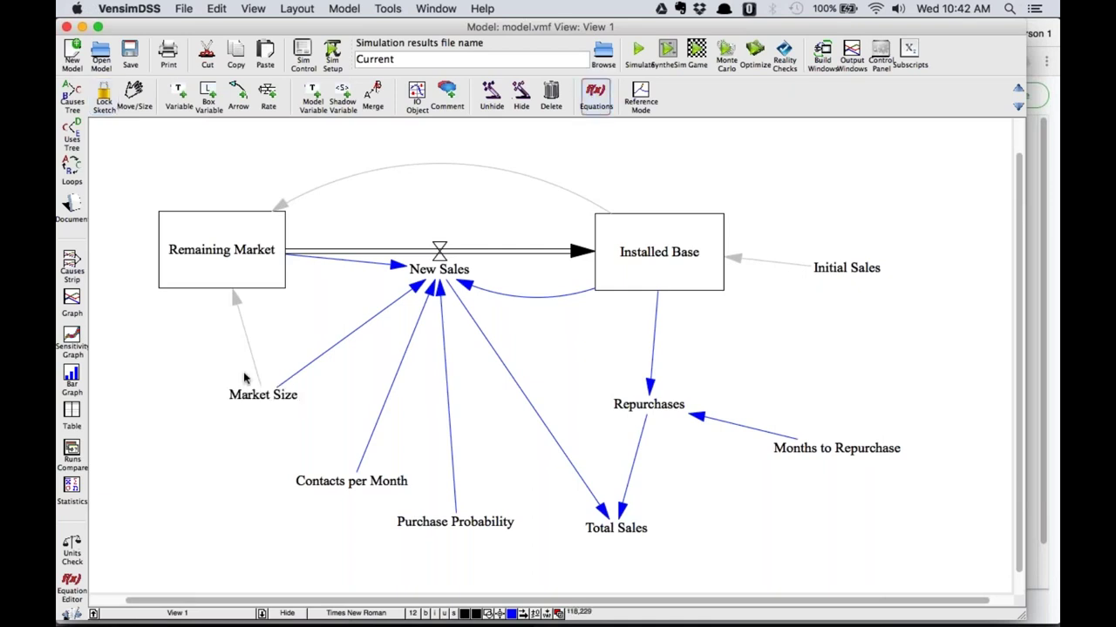
left_click(262, 396)
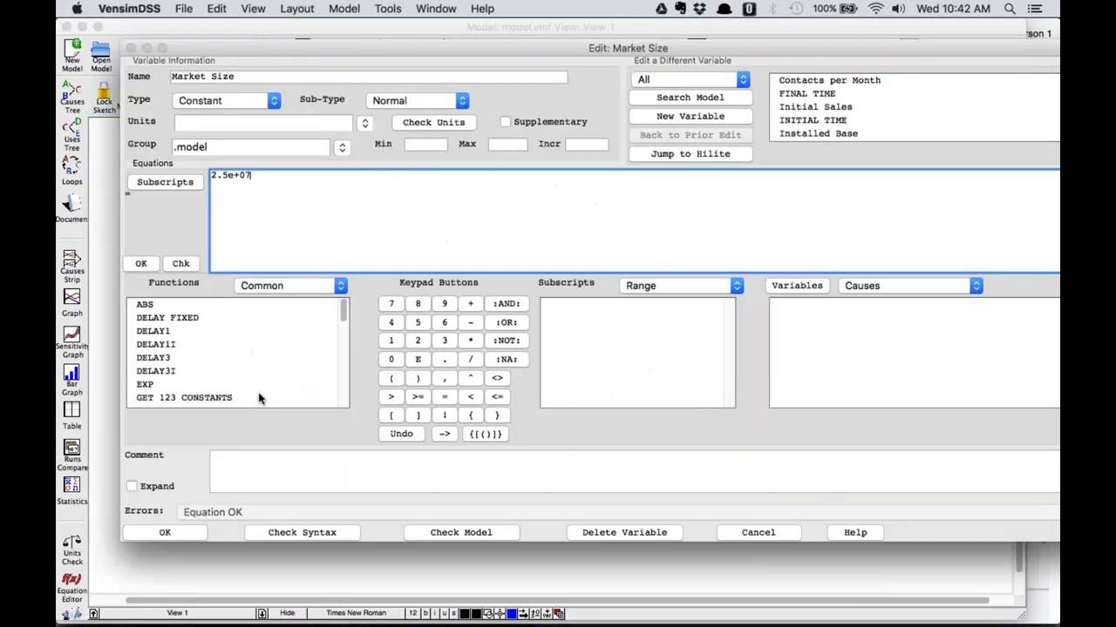
left_click(215, 101)
left_click(215, 100)
left_click(751, 532)
left_click(361, 479)
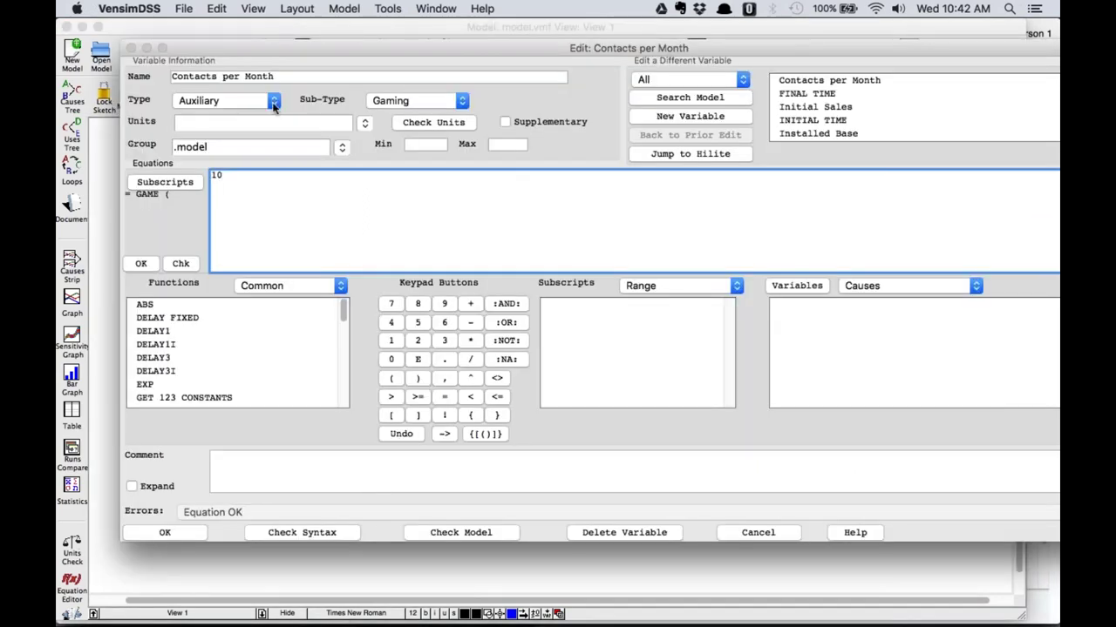
left_click(231, 103)
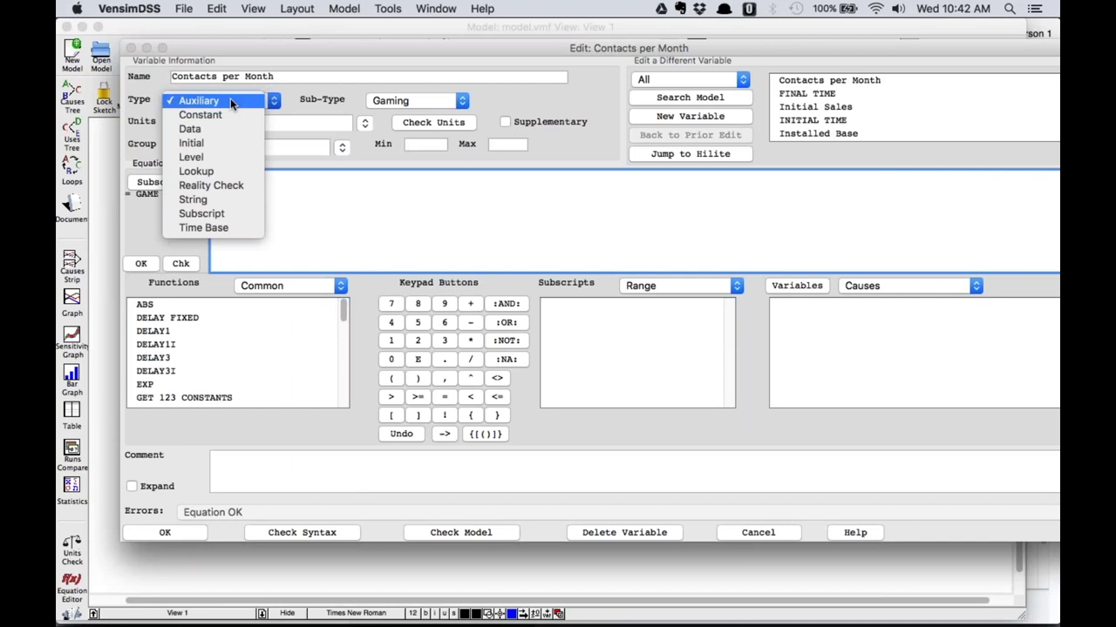
left_click(232, 103)
left_click(406, 103)
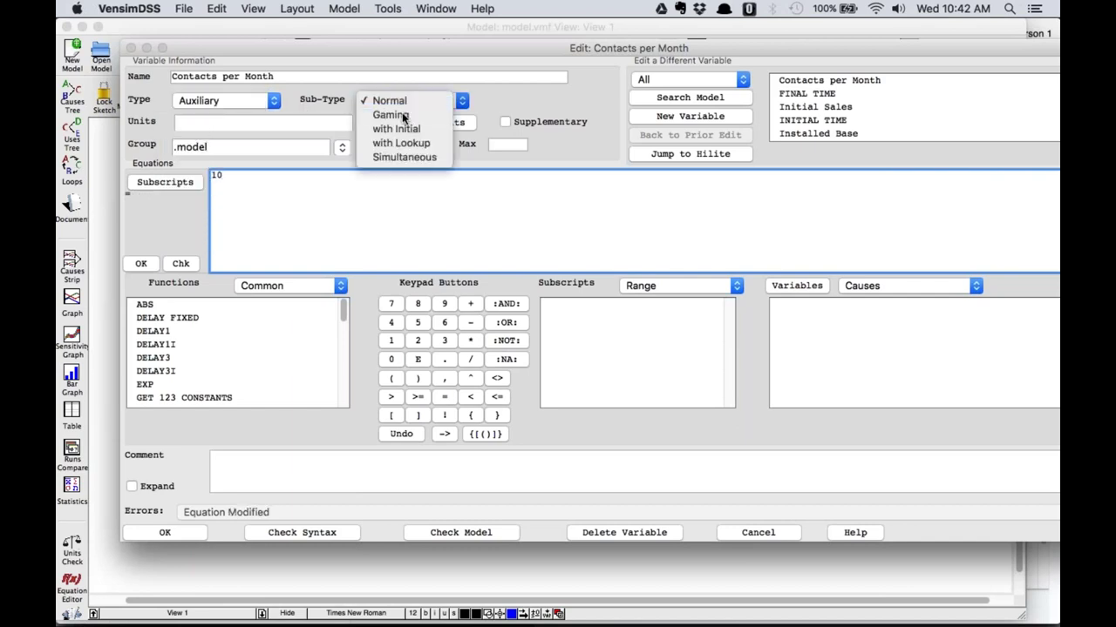
left_click(403, 116)
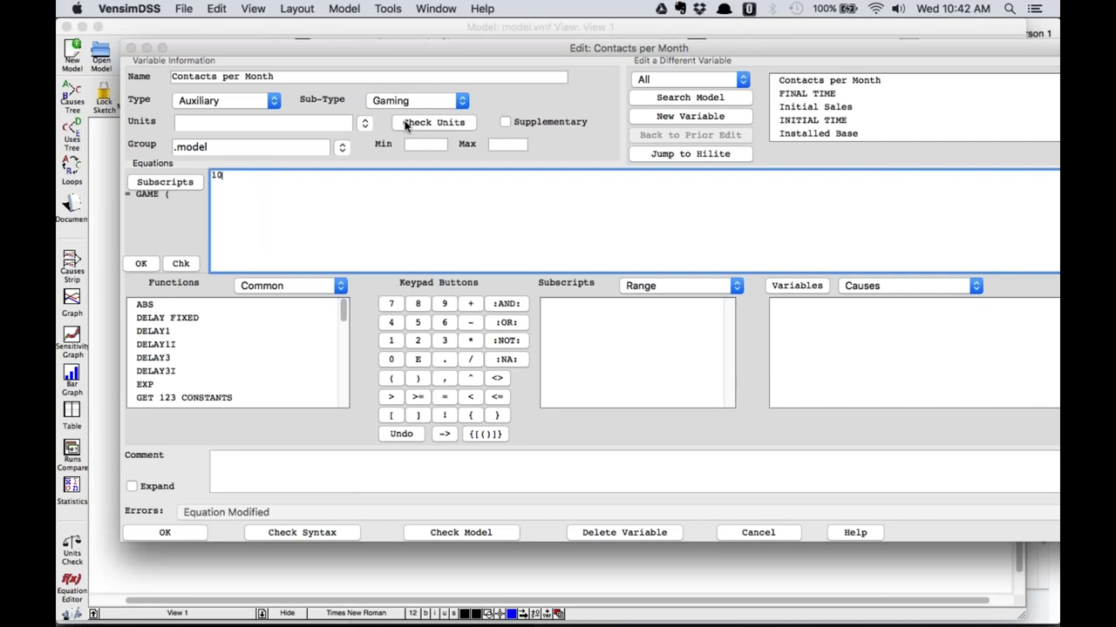
left_click(758, 535)
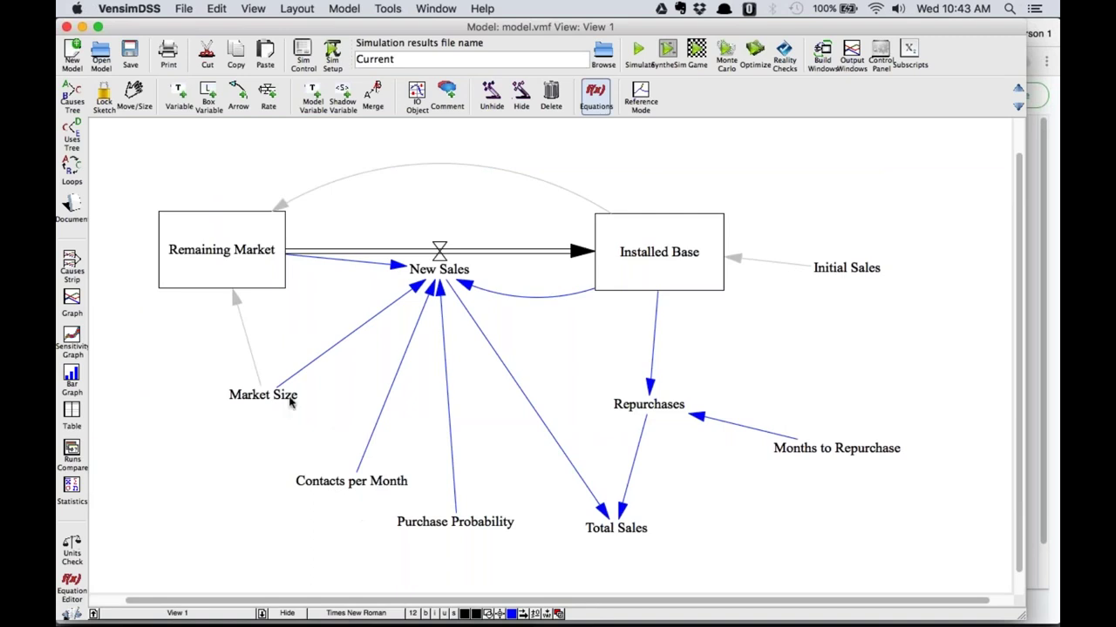
Make the first decision a slider labelled 'Purchase Probability' and bound to that variable.
key("super+Tab")
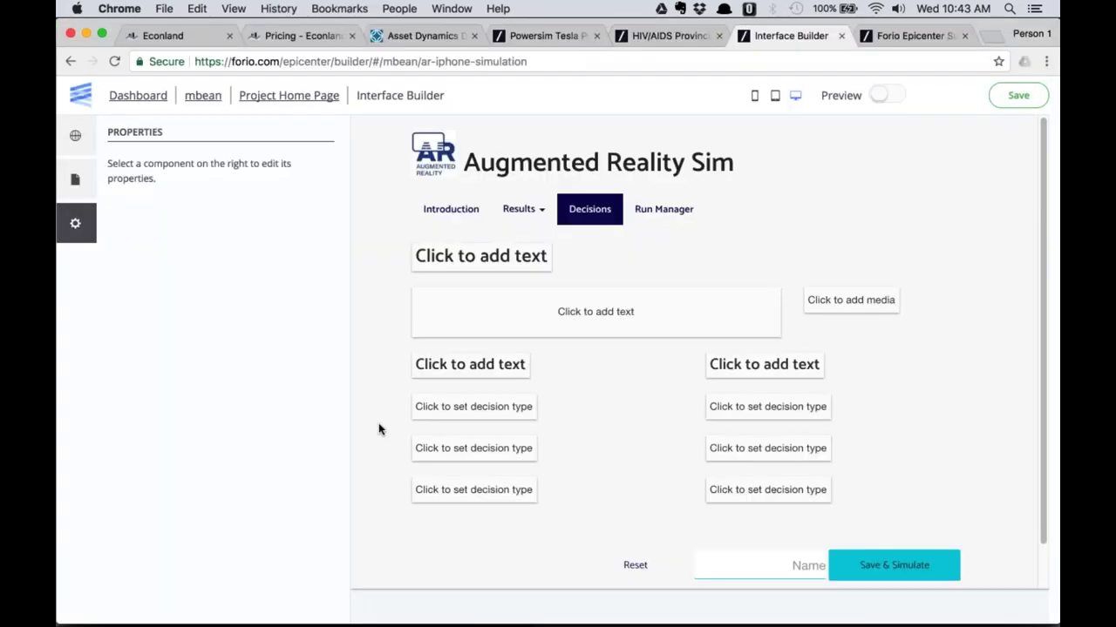
left_click(461, 406)
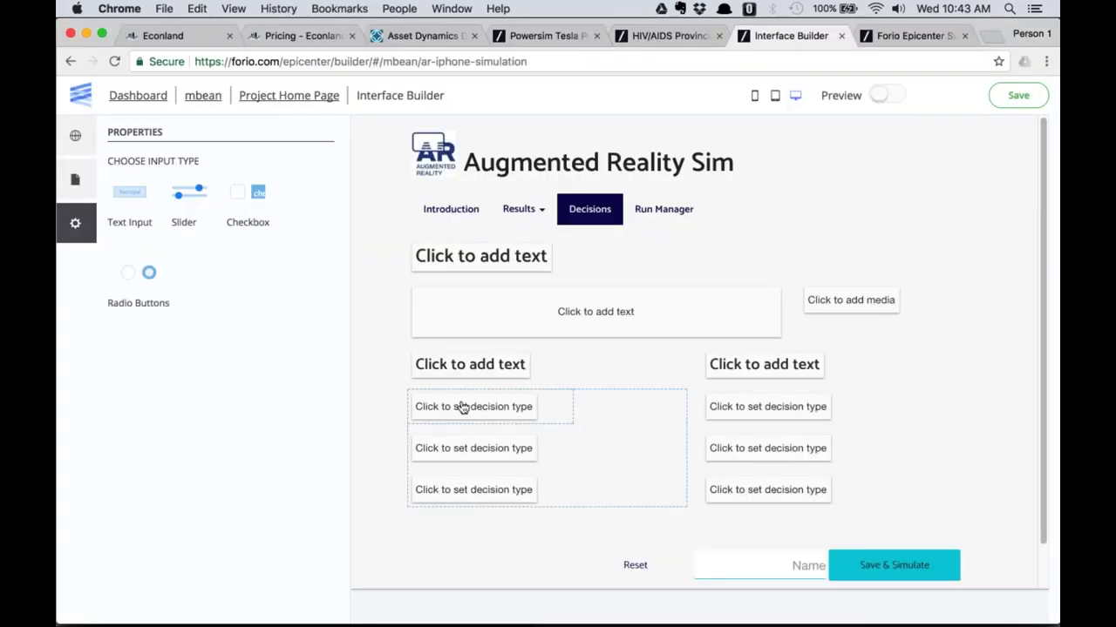
left_click(186, 192)
double_click(186, 188)
type("Purchase")
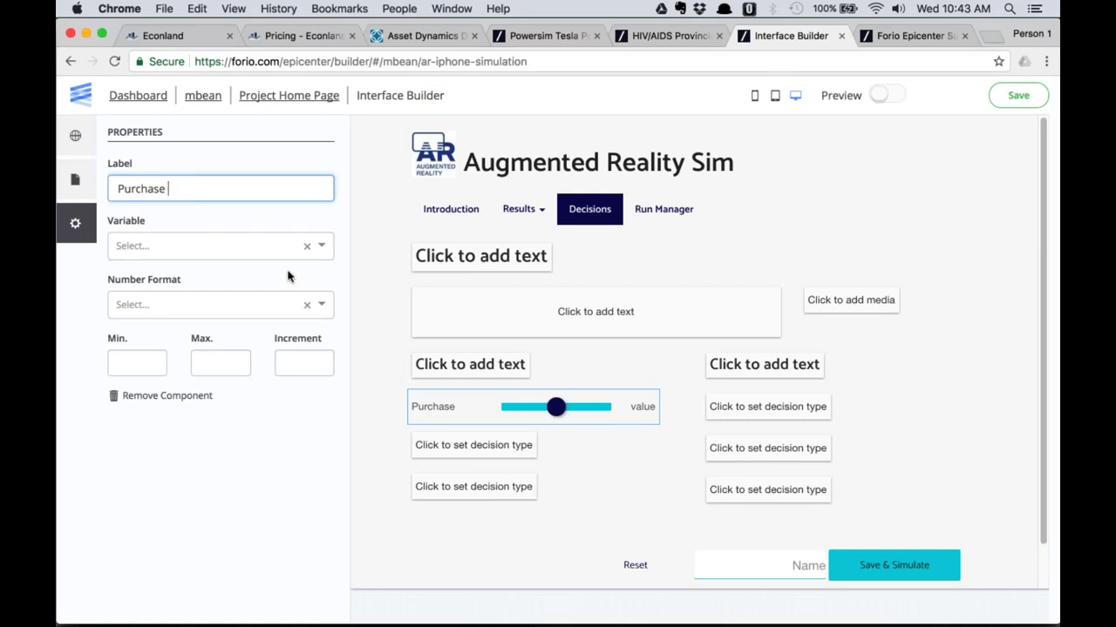
key("BackSpace")
key("BackSpace")
key("BackSpace")
key("BackSpace")
key("BackSpace")
key("BackSpace")
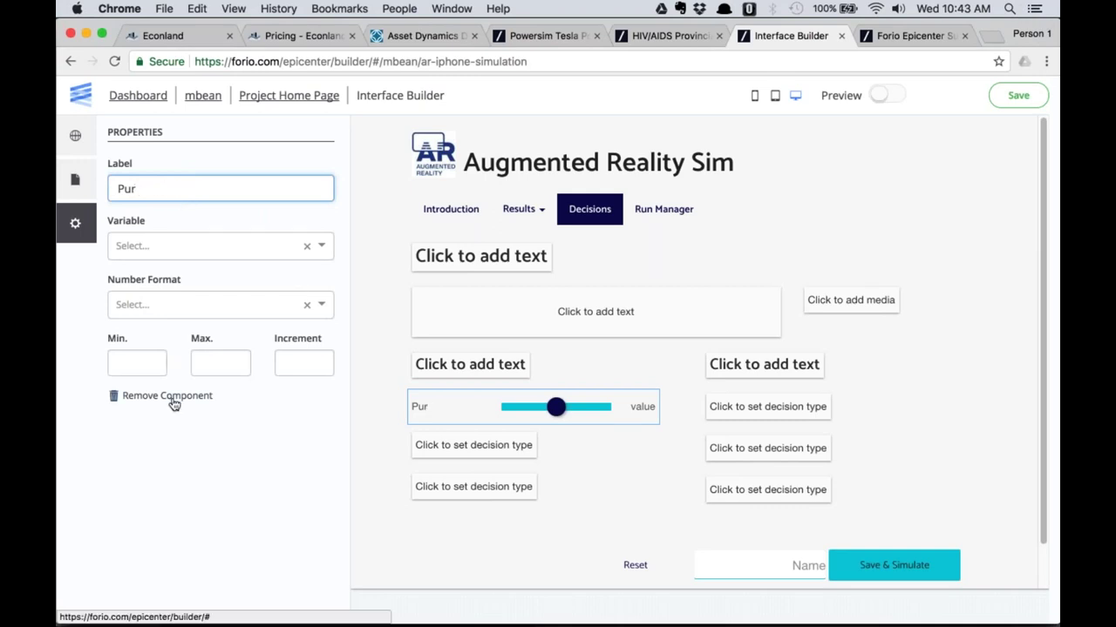
left_click(172, 399)
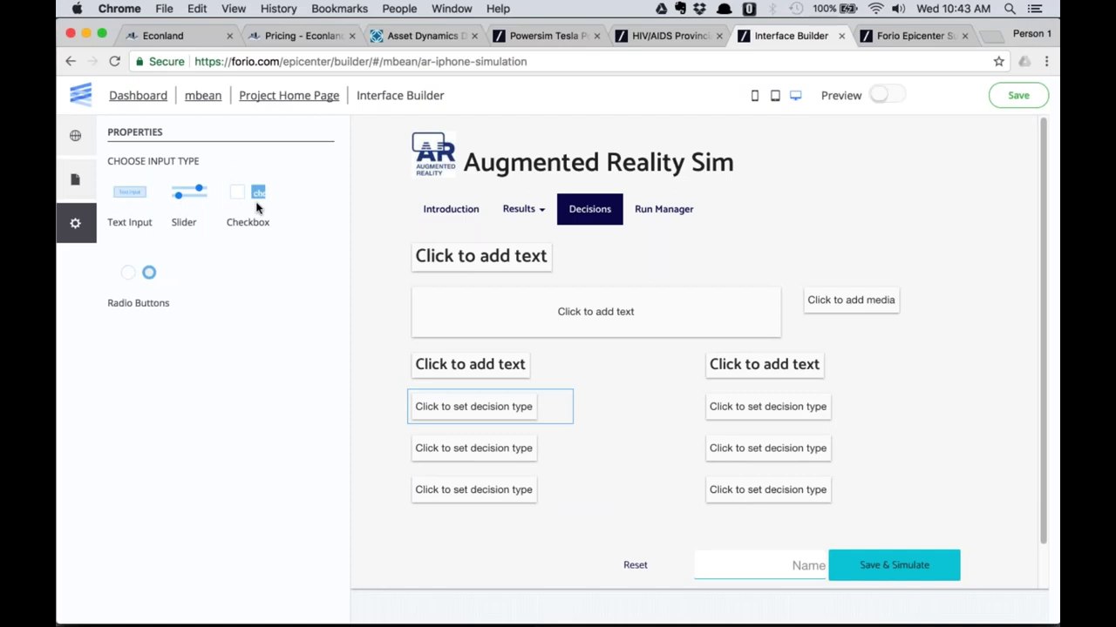
left_click(183, 206)
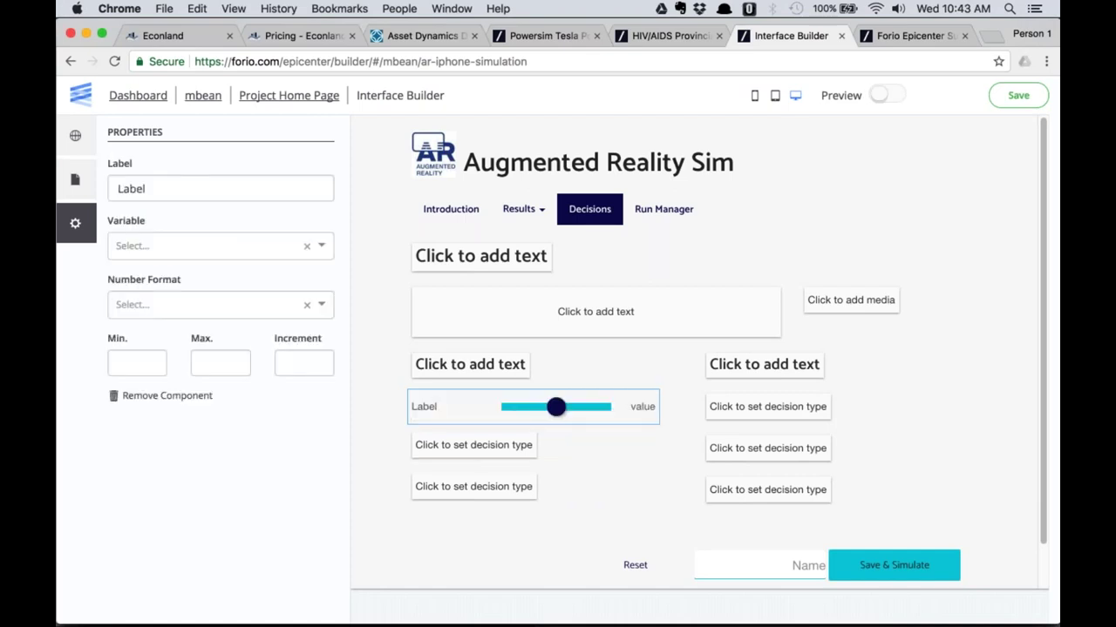
double_click(179, 188)
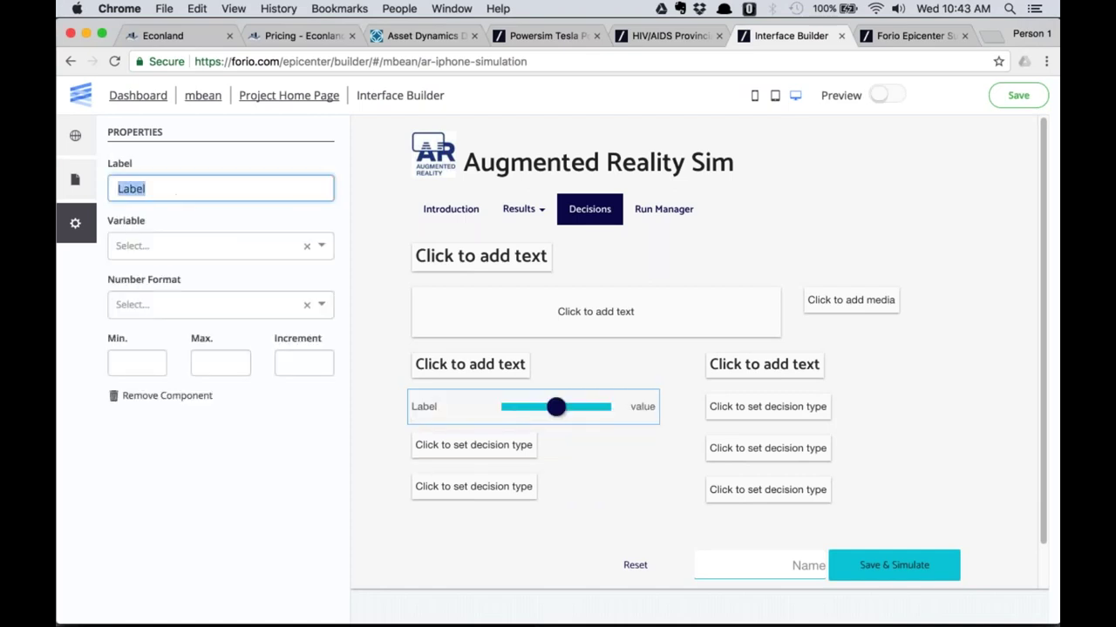
type("Purchase")
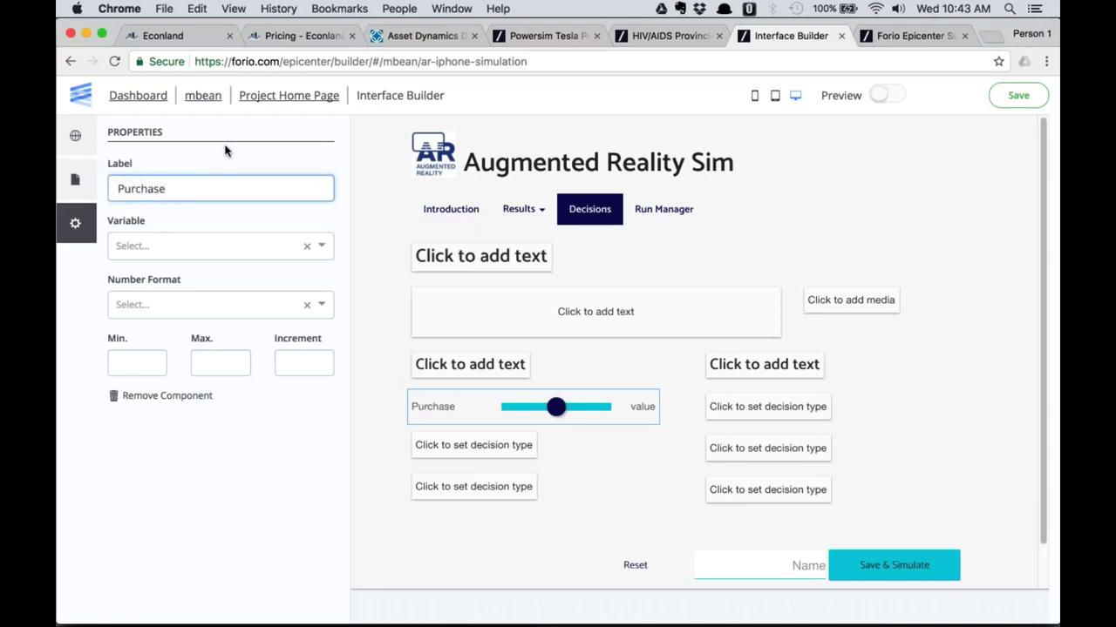
type(" Probability")
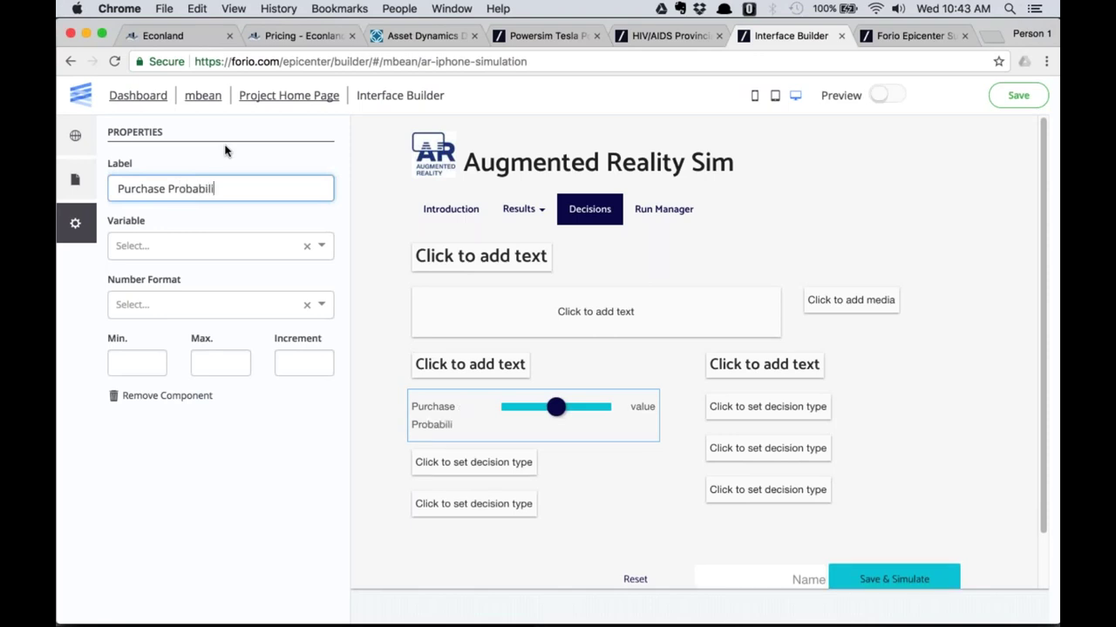
left_click(206, 246)
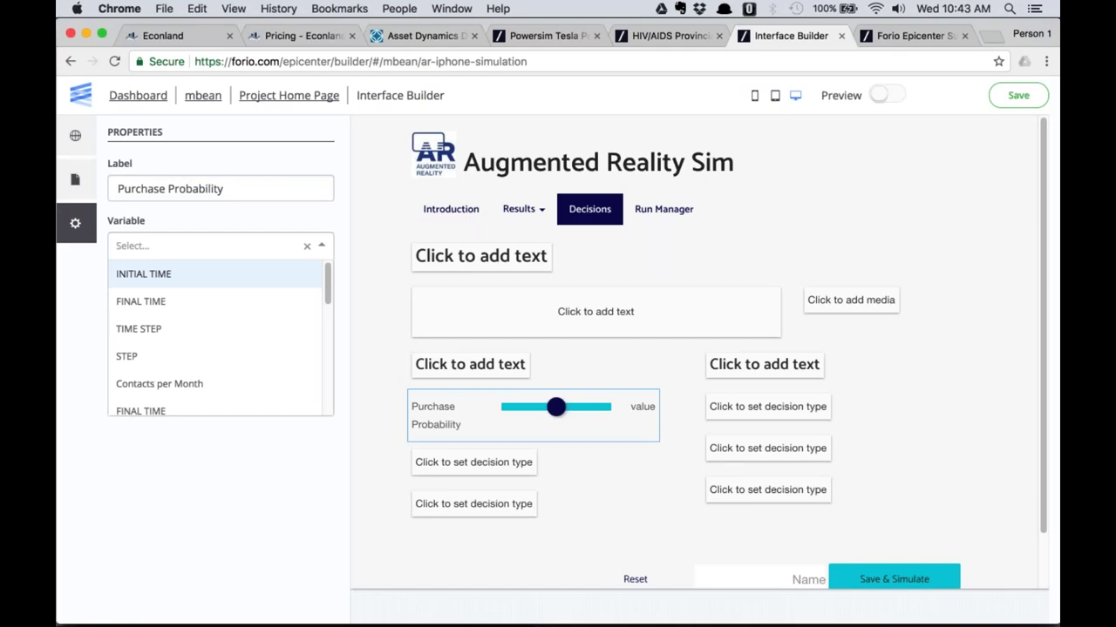
type("Purchase Probability")
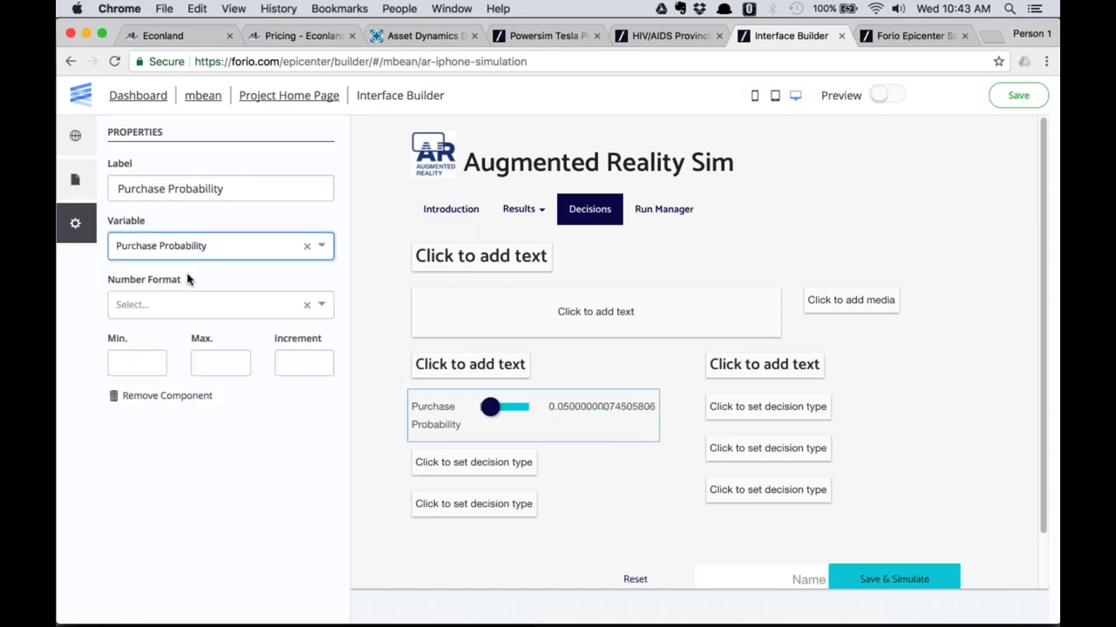
left_click(189, 277)
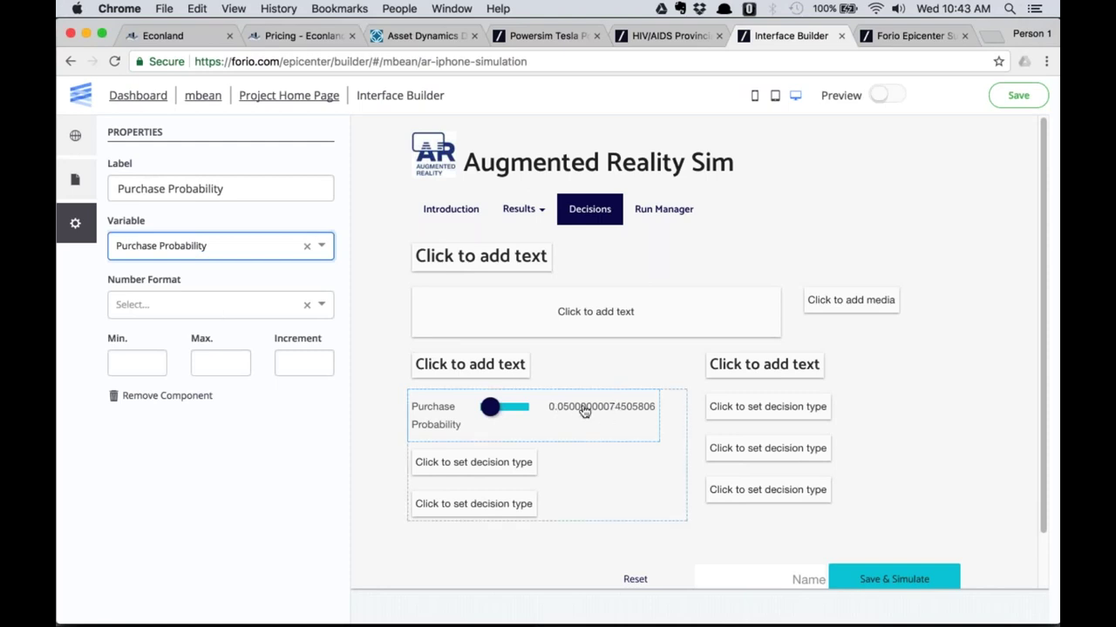
Set the slider's number format to Percent (0.0%), after trying a custom #0.00% format.
left_click(279, 307)
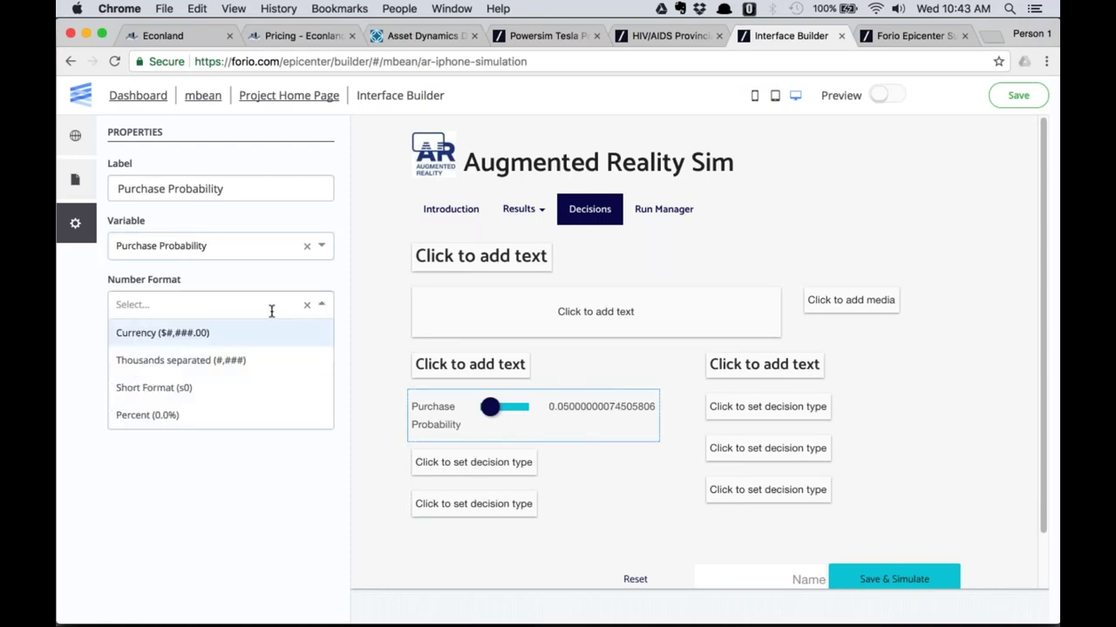
left_click(214, 415)
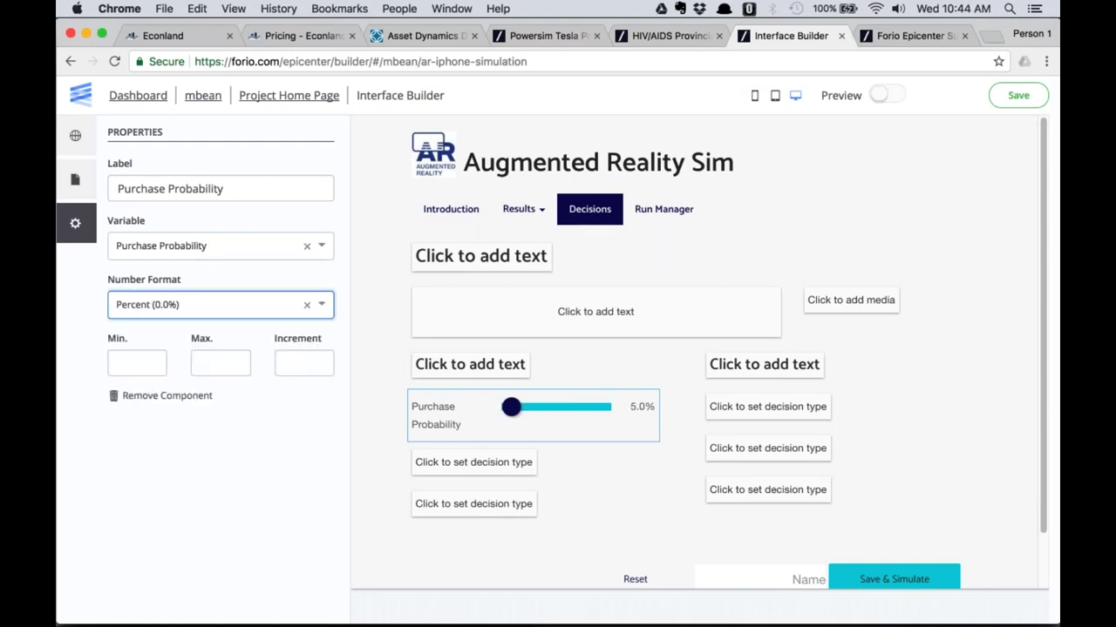
left_click(212, 303)
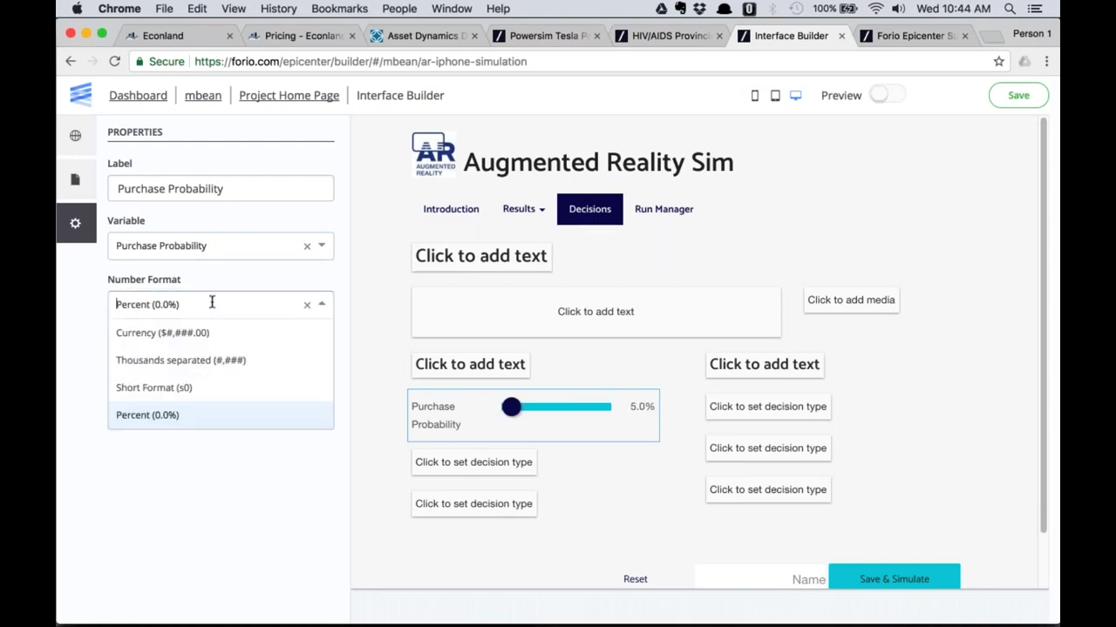
type("#")
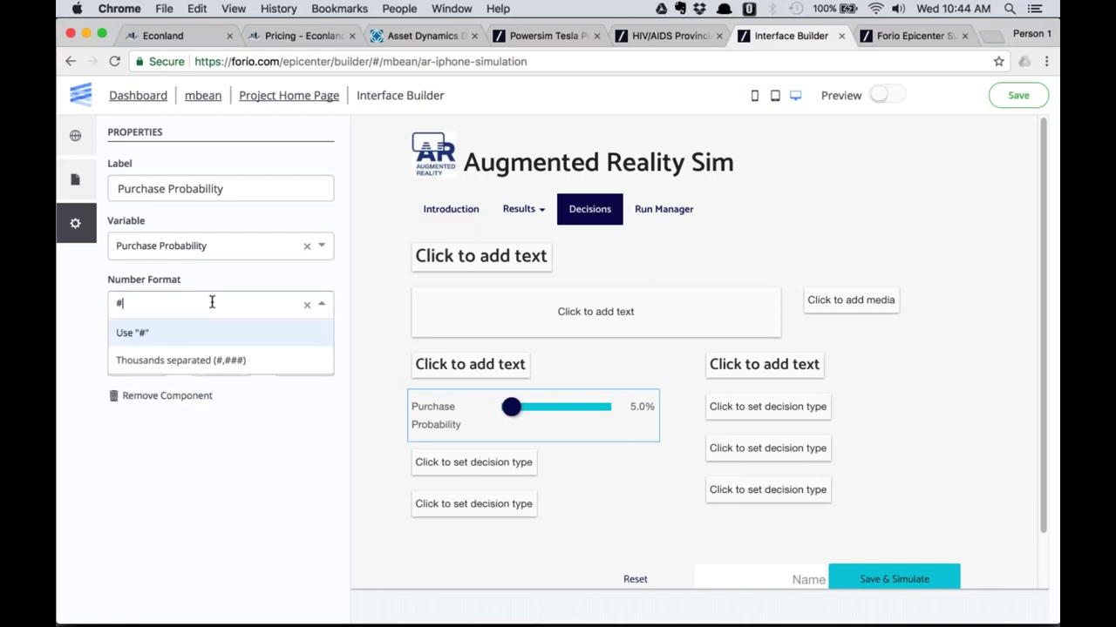
type("0.")
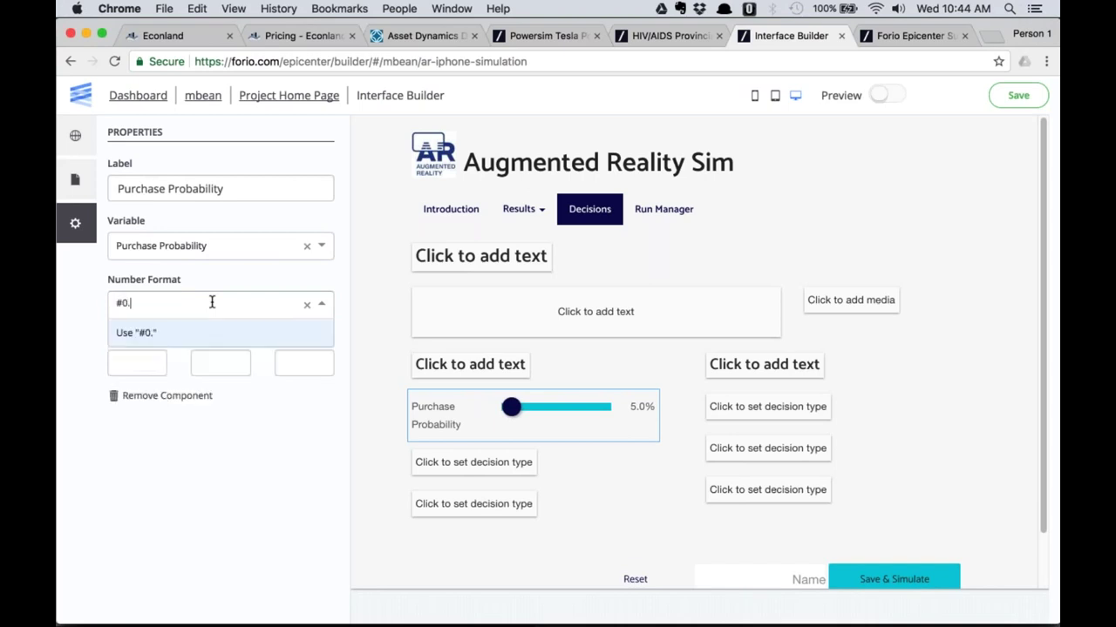
type("00%")
key("Return")
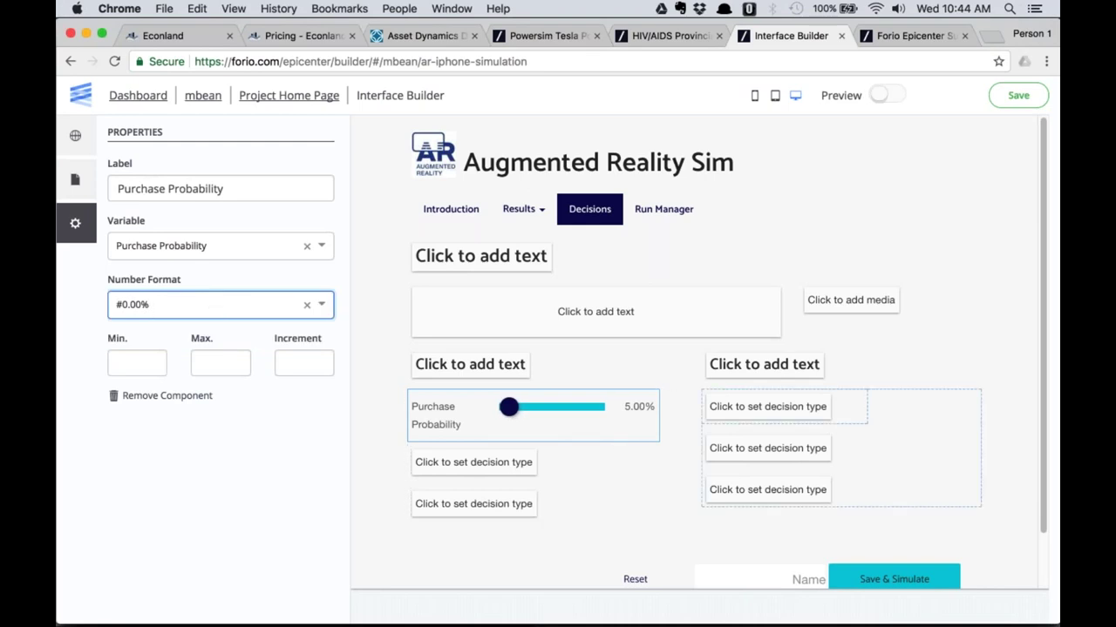
left_click(136, 302)
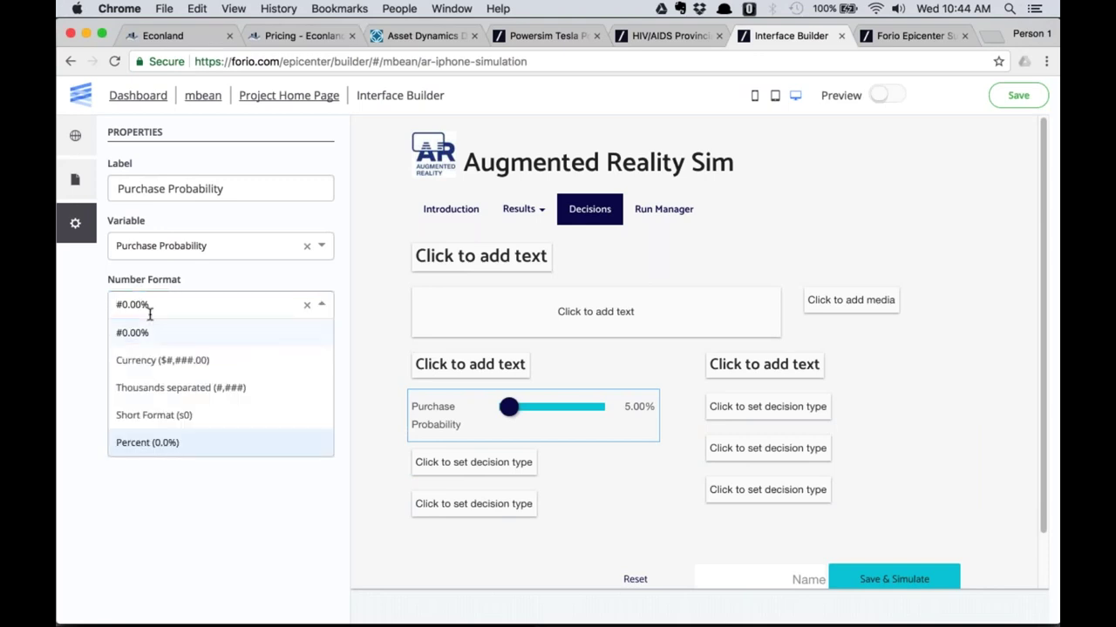
left_click(322, 305)
left_click(323, 305)
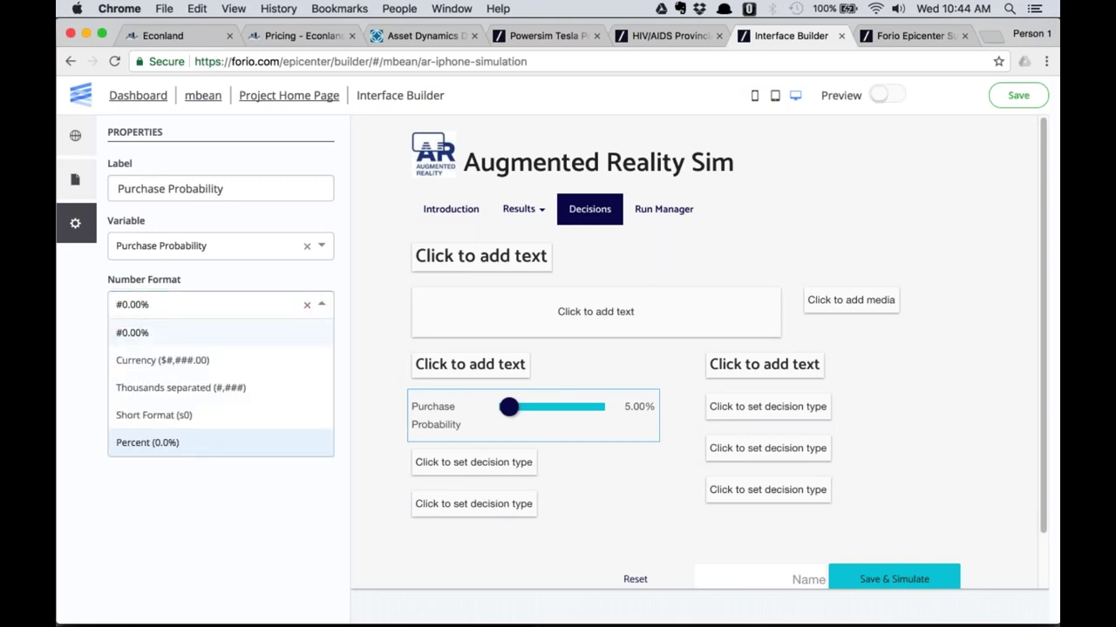
left_click(179, 444)
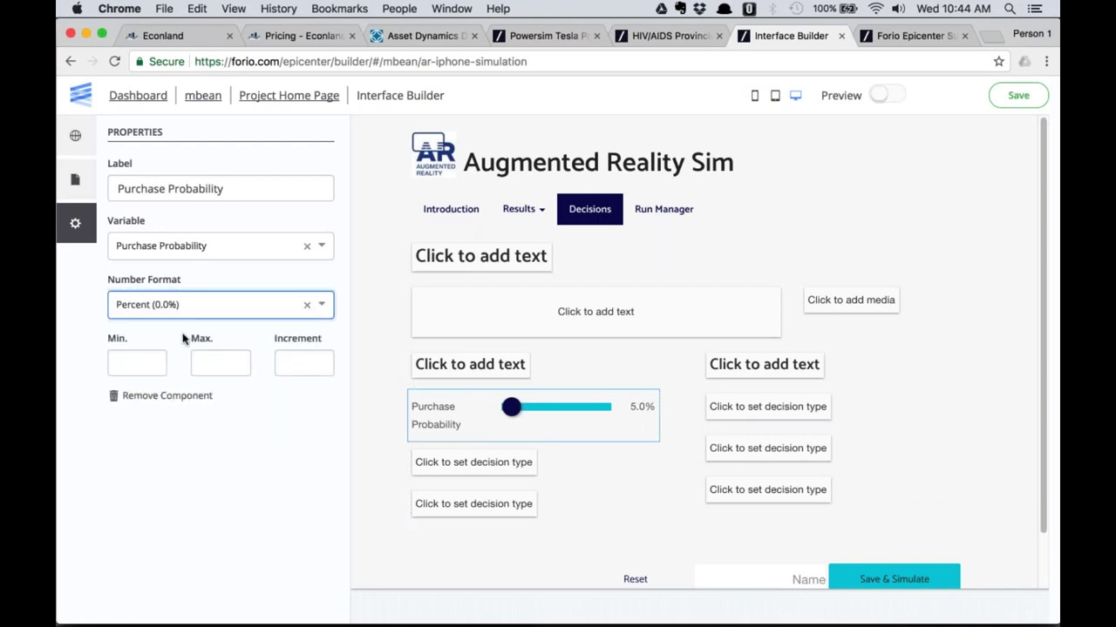
Give the Purchase Probability slider minimum .01, maximum .2 and increment .01.
left_click(136, 360)
type(".01")
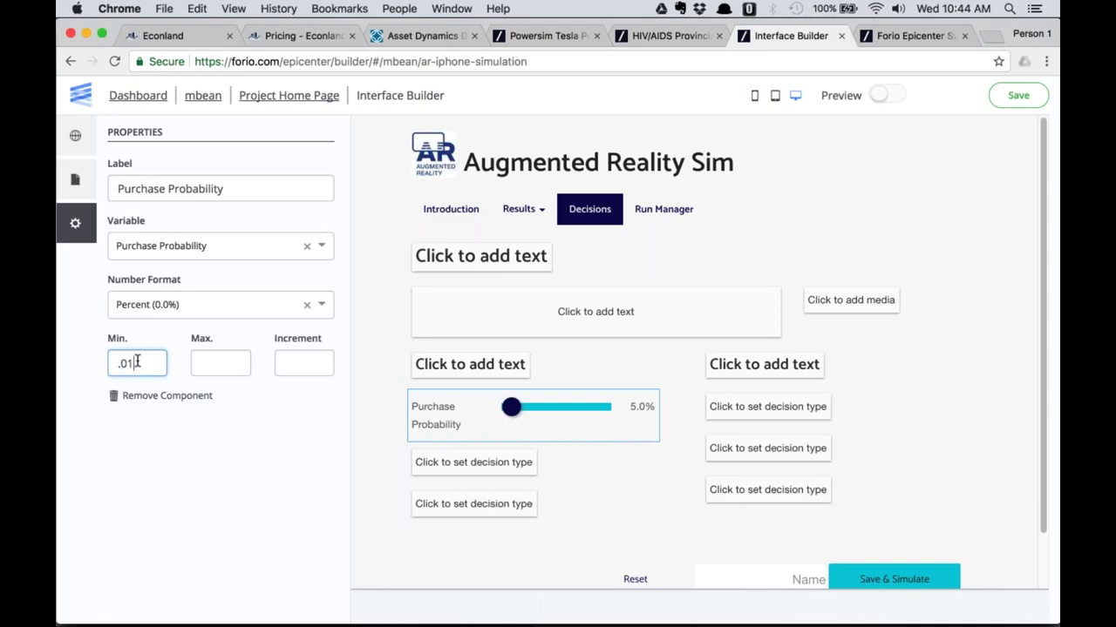
key("Tab")
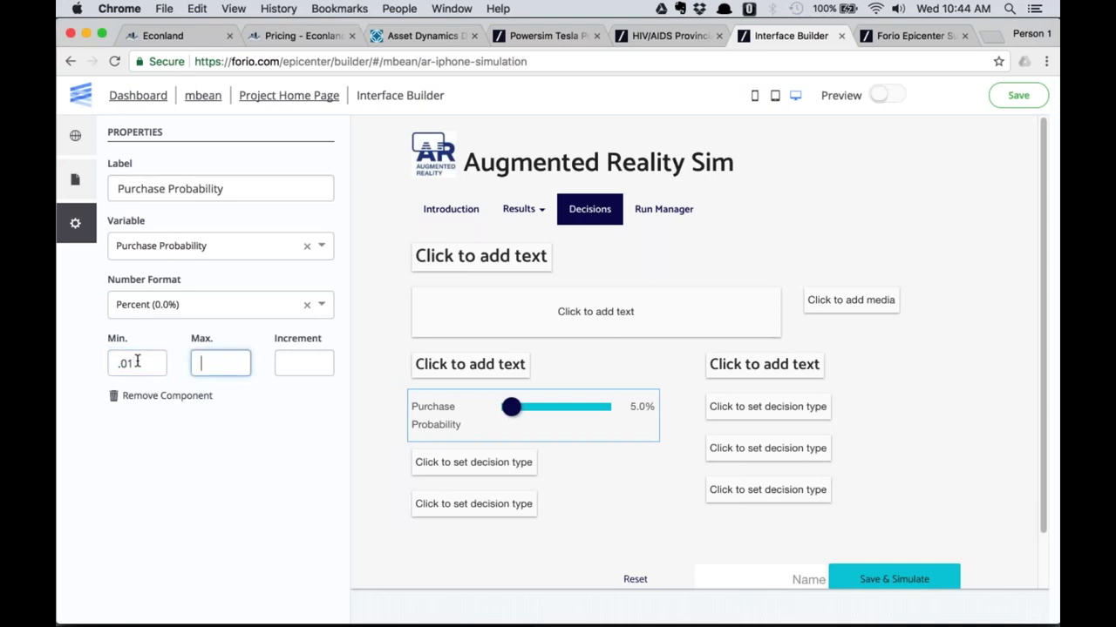
type(".2")
key("Tab")
type(".01")
key("Tab")
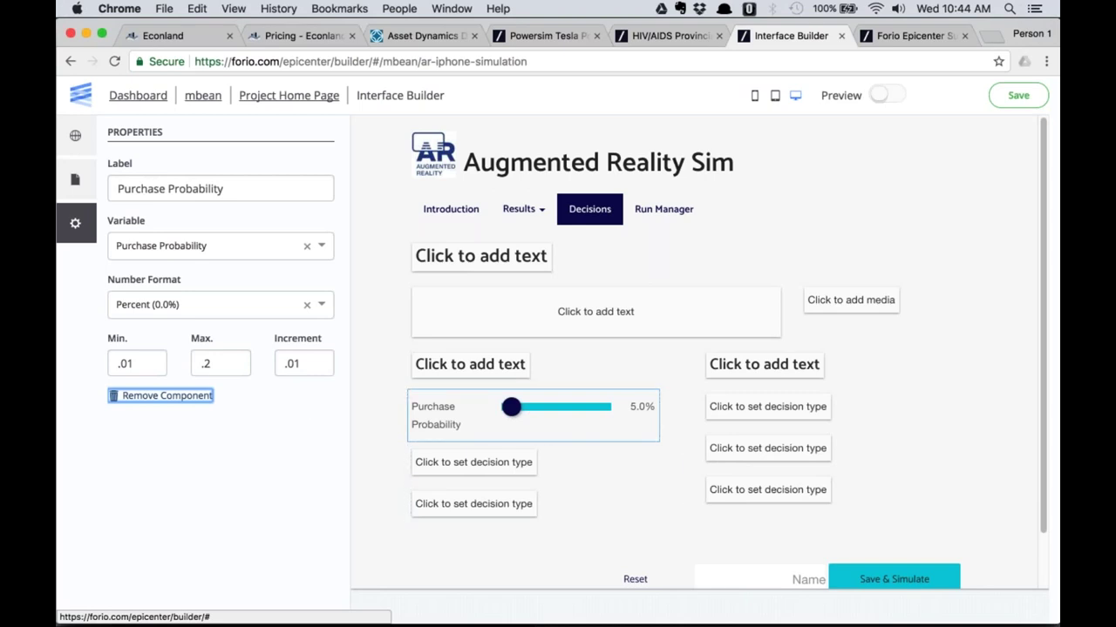
left_click(456, 469)
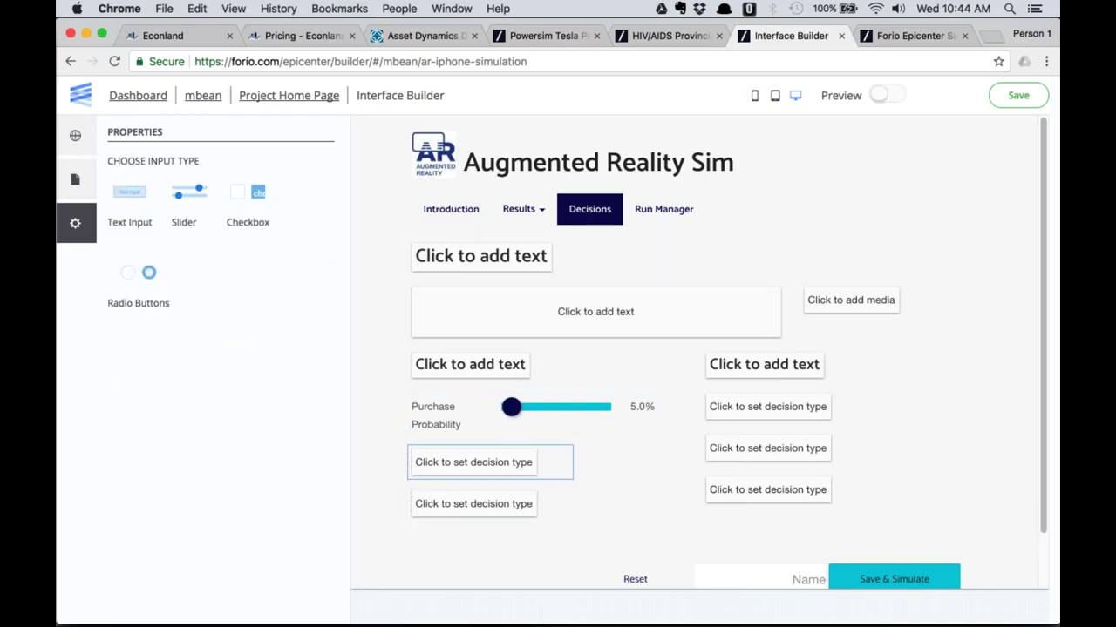
Add a 'Market Size' text input bound to Market Size, formatted with thousands separators.
left_click(135, 201)
double_click(149, 191)
type("Market")
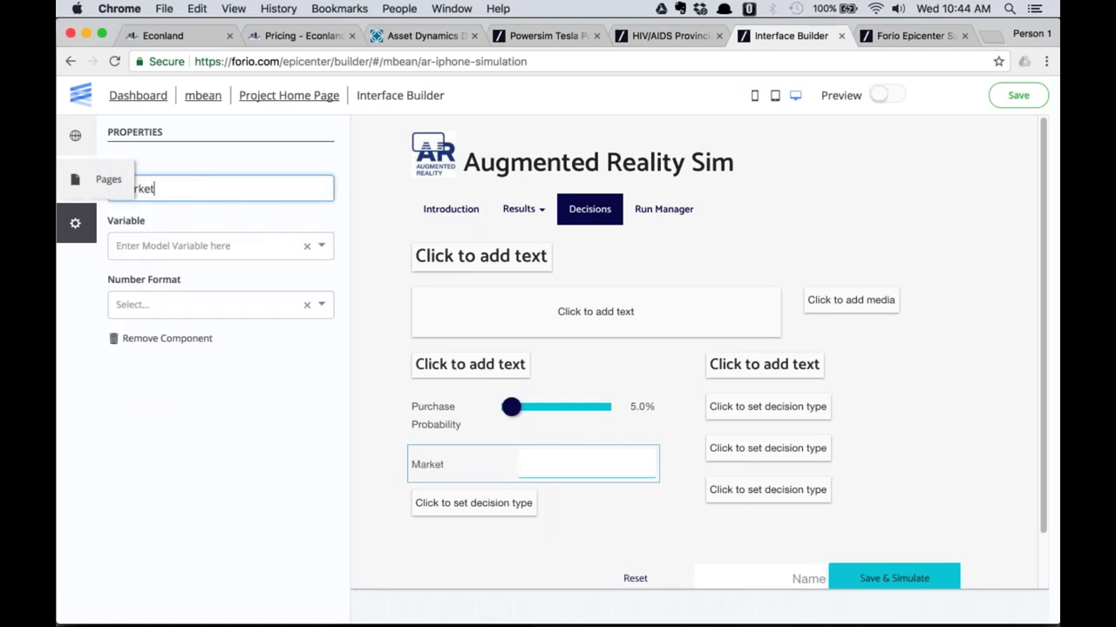
type(" Size")
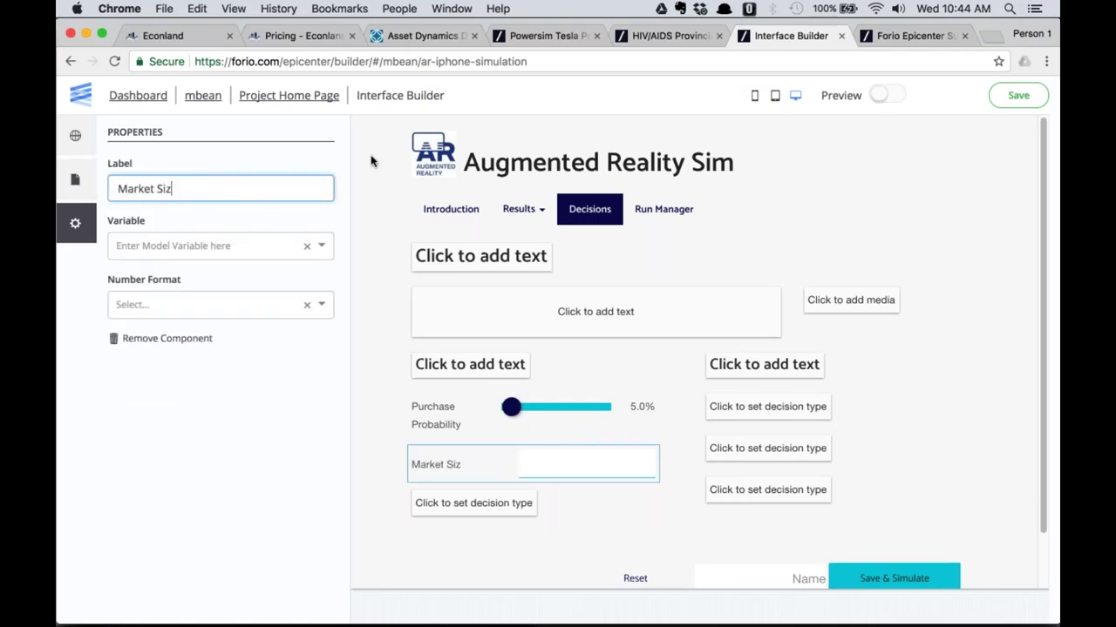
left_click(200, 247)
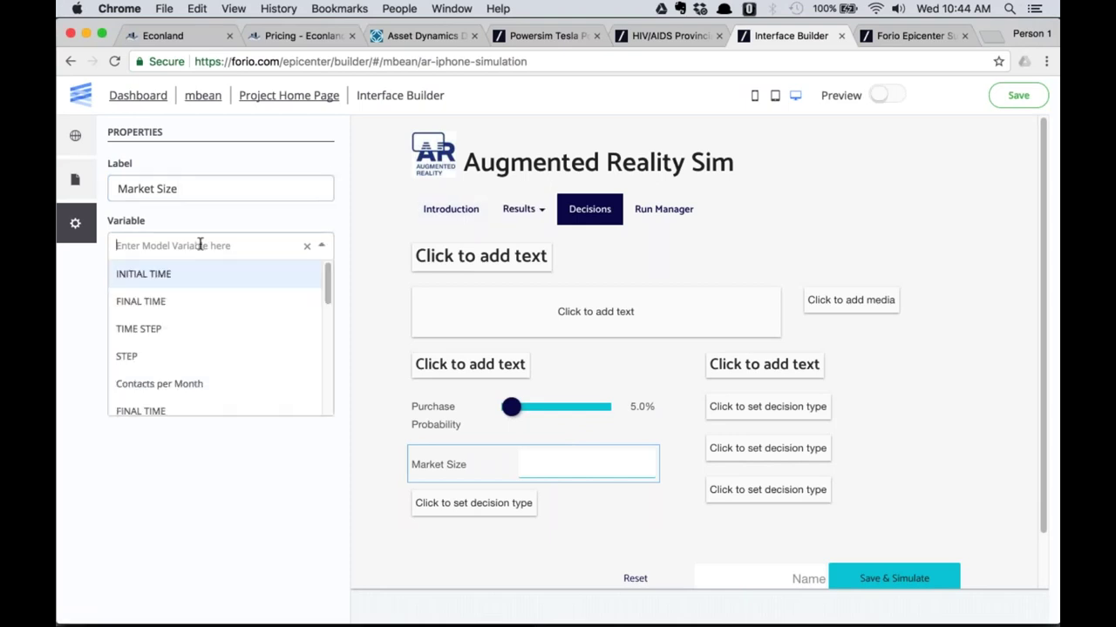
type("mar")
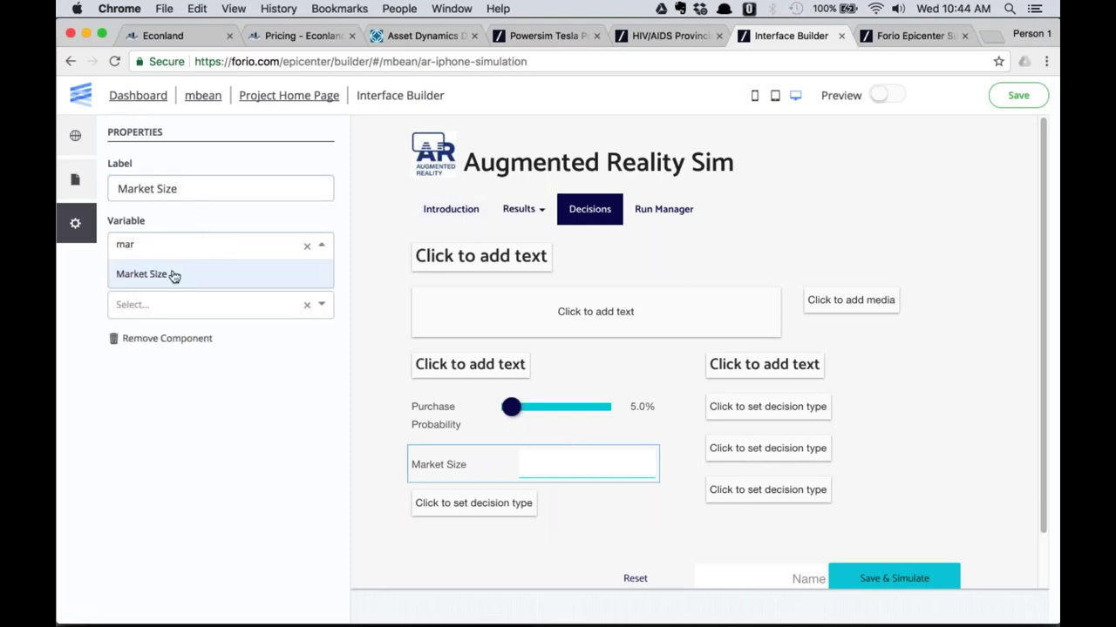
left_click(173, 273)
left_click(209, 304)
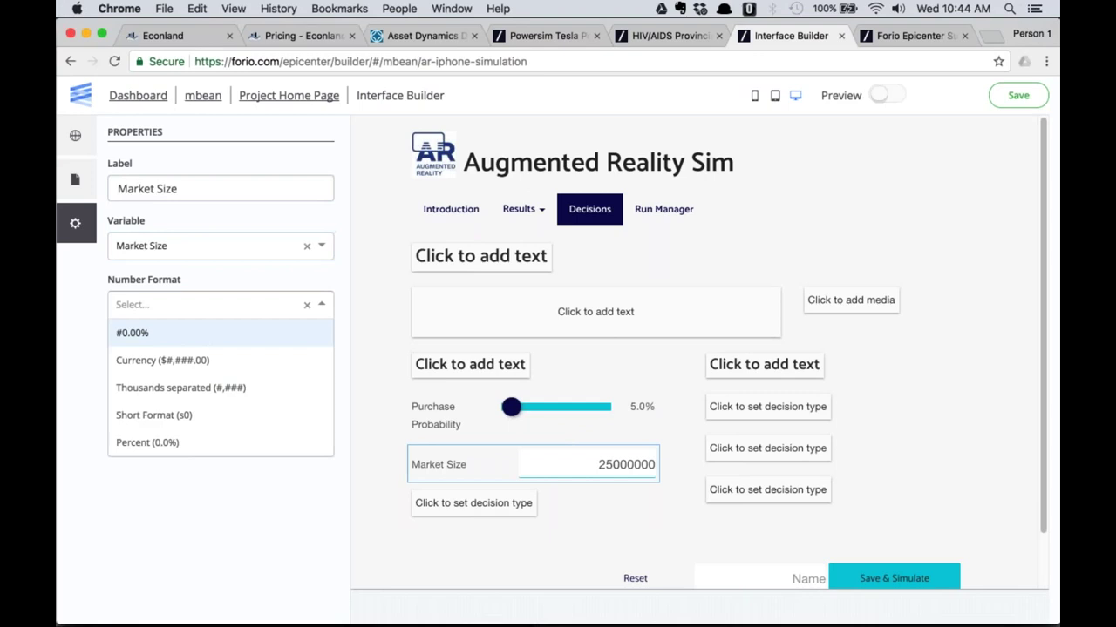
left_click(174, 386)
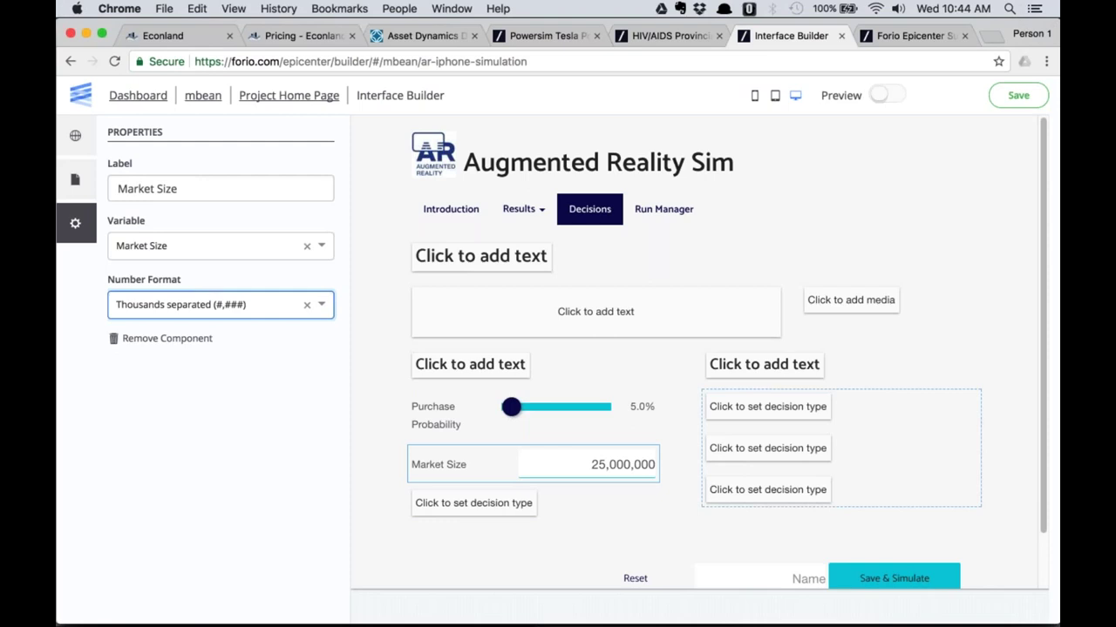
left_click(451, 209)
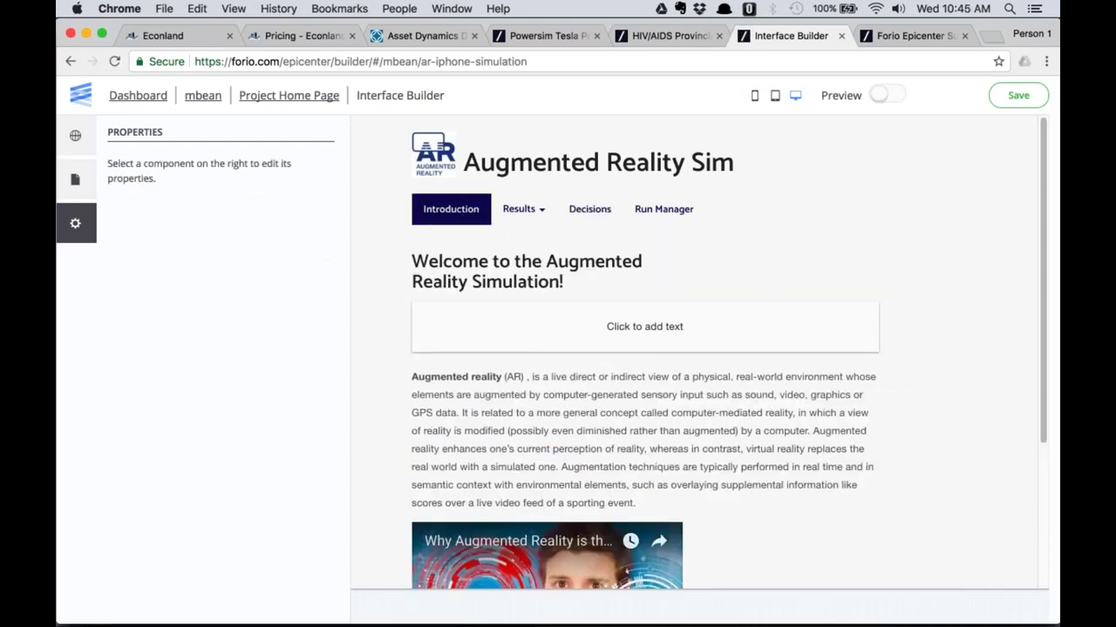
Preview the simulation, briefly play the introductory video, and start the simulation.
left_click(889, 95)
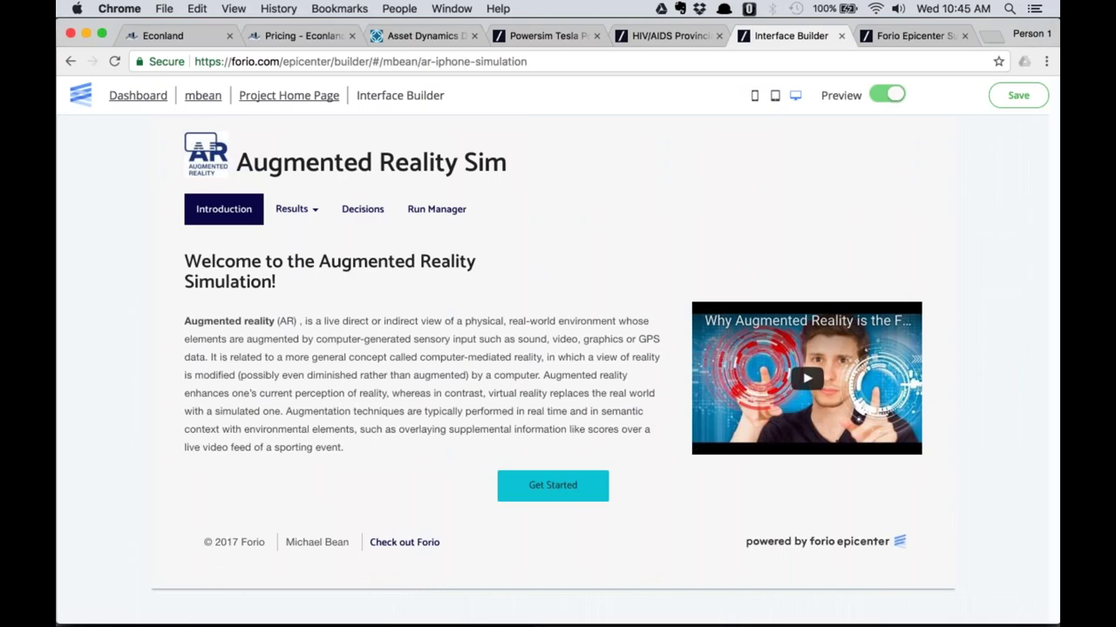
left_click(808, 380)
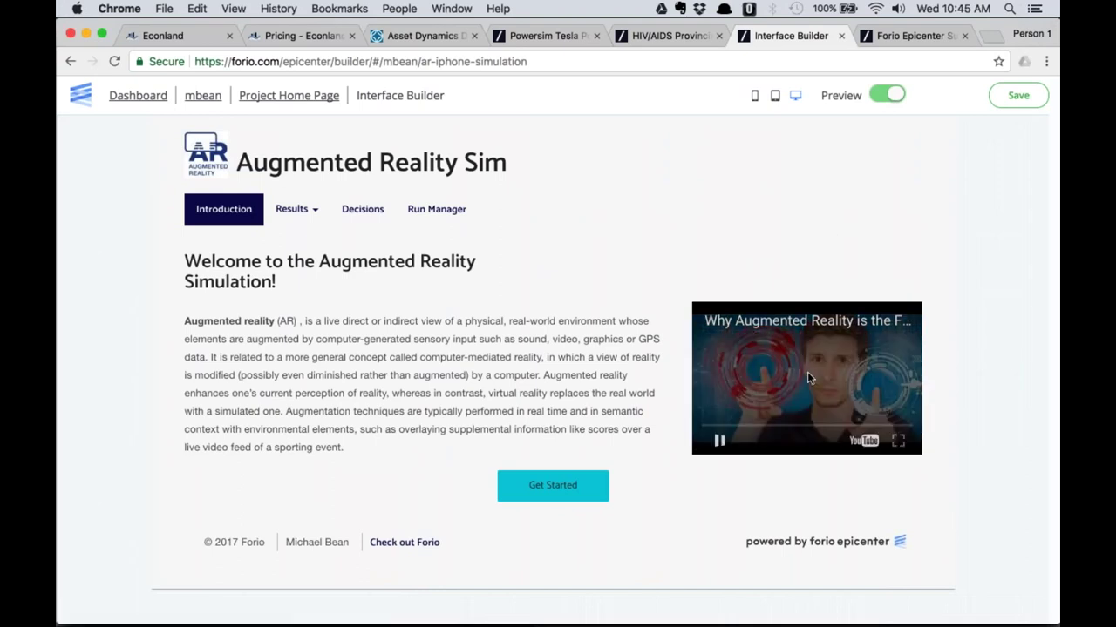
left_click(719, 442)
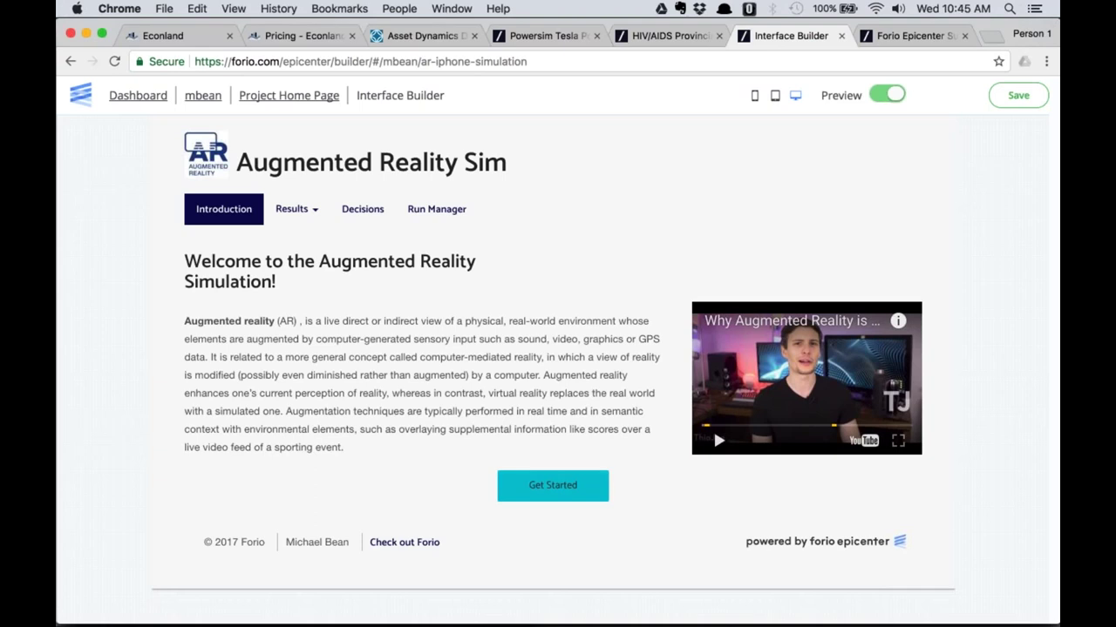
left_click(553, 486)
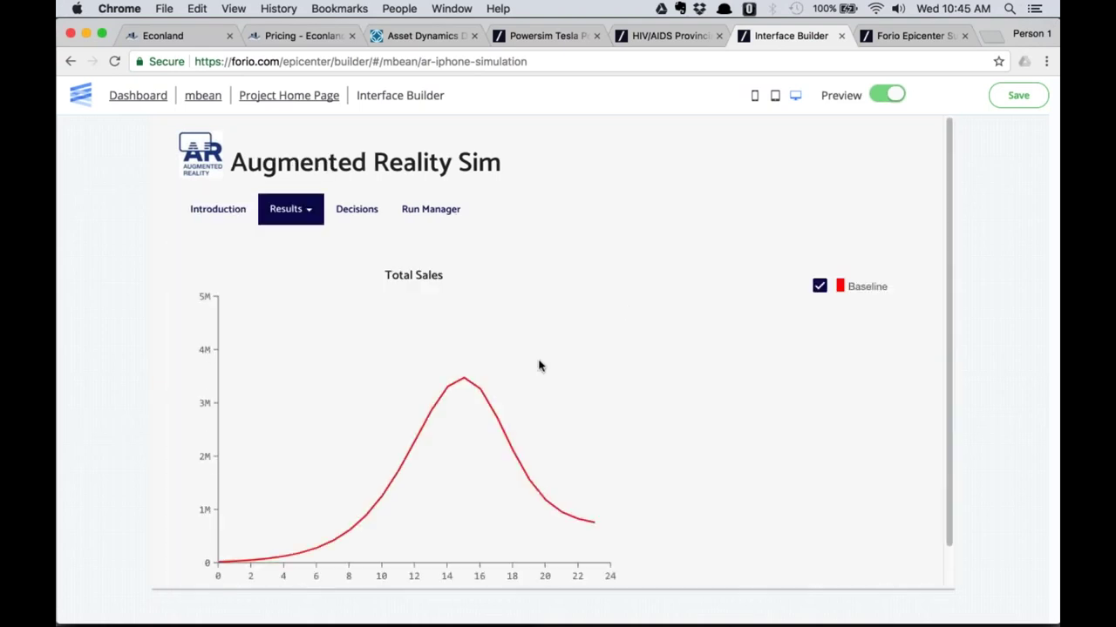
Show the Results Details page and review its Sales Details chart and sales table.
scroll(436, 339, "down", 1)
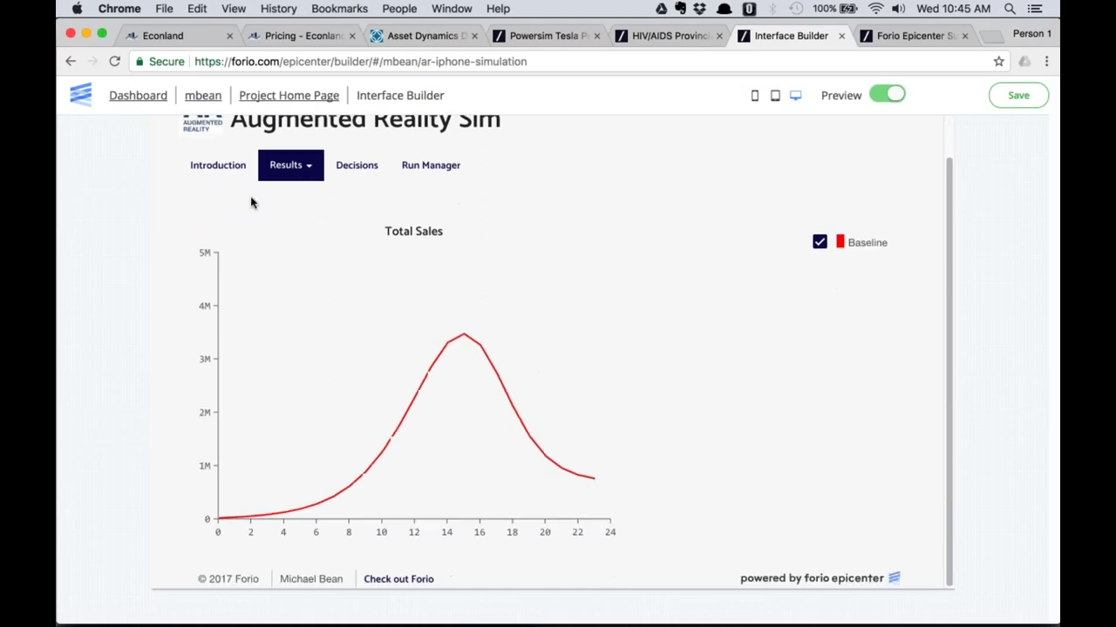
left_click(290, 165)
left_click(287, 219)
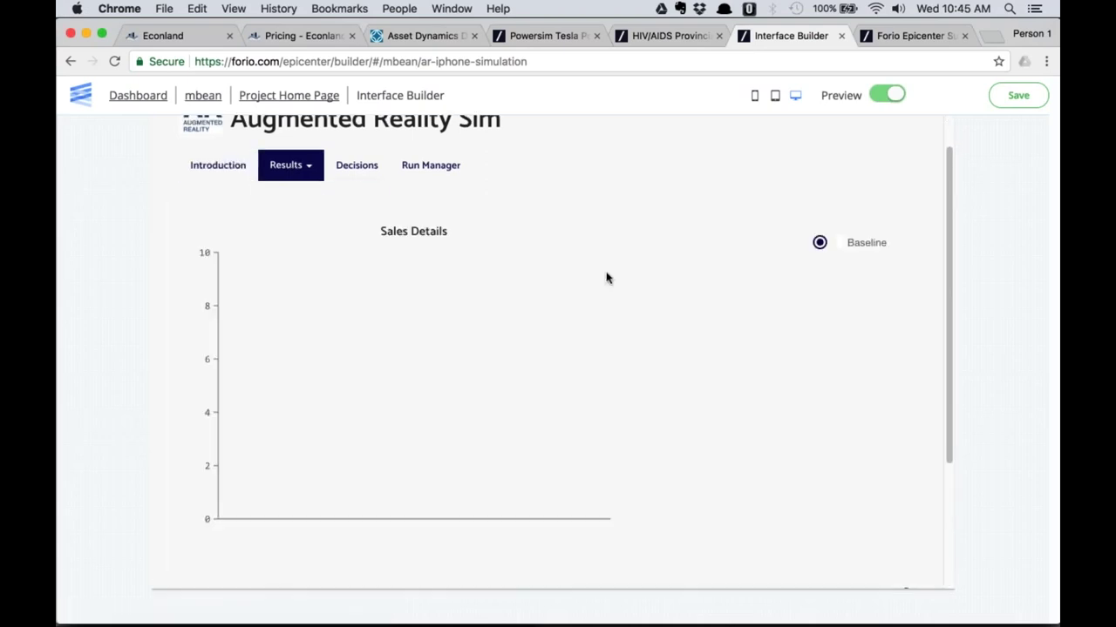
scroll(600, 288, "down", 1)
scroll(596, 296, "down", 4)
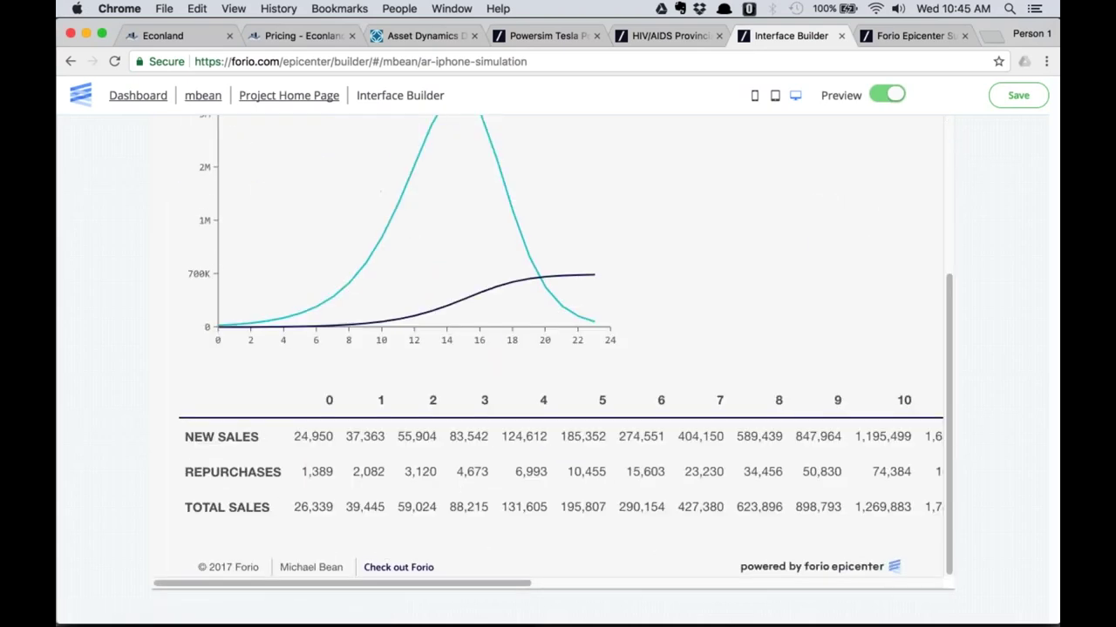
scroll(582, 446, "up", 4)
scroll(581, 446, "up", 3)
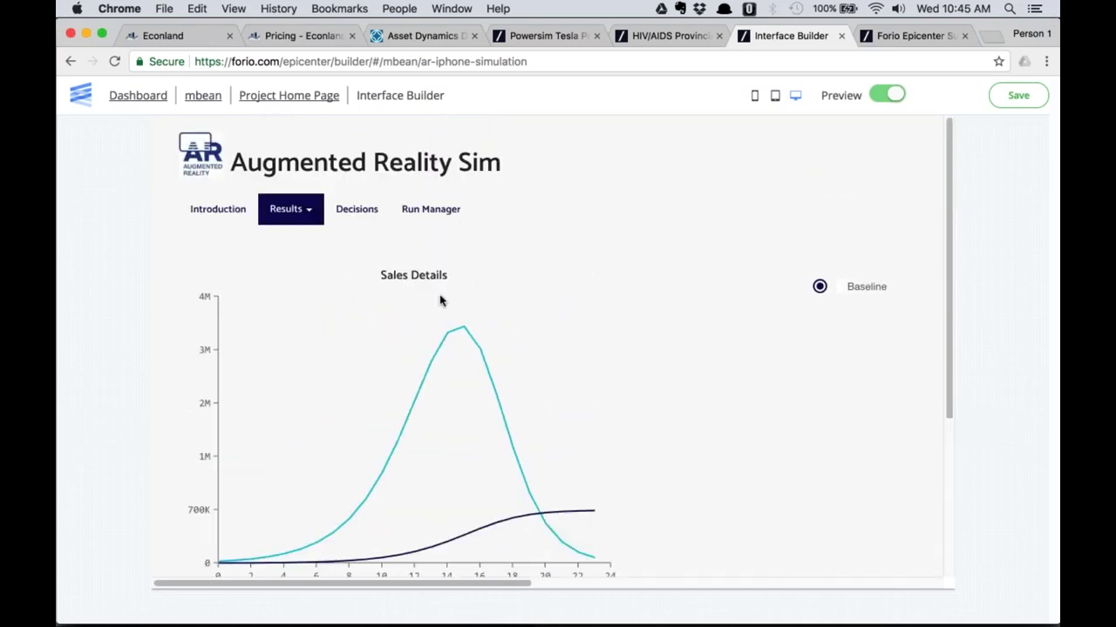
On Decisions, set Purchase Probability to 4.0% and save-and-simulate a run named 'Slow Uptake'.
left_click(357, 211)
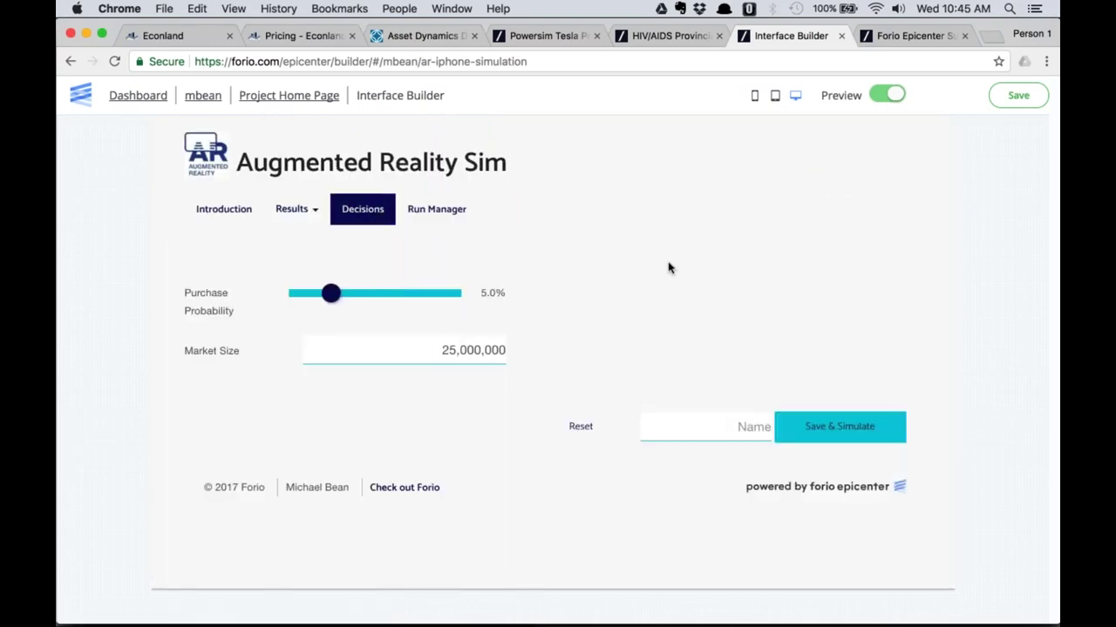
left_click_drag(330, 296, 322, 297)
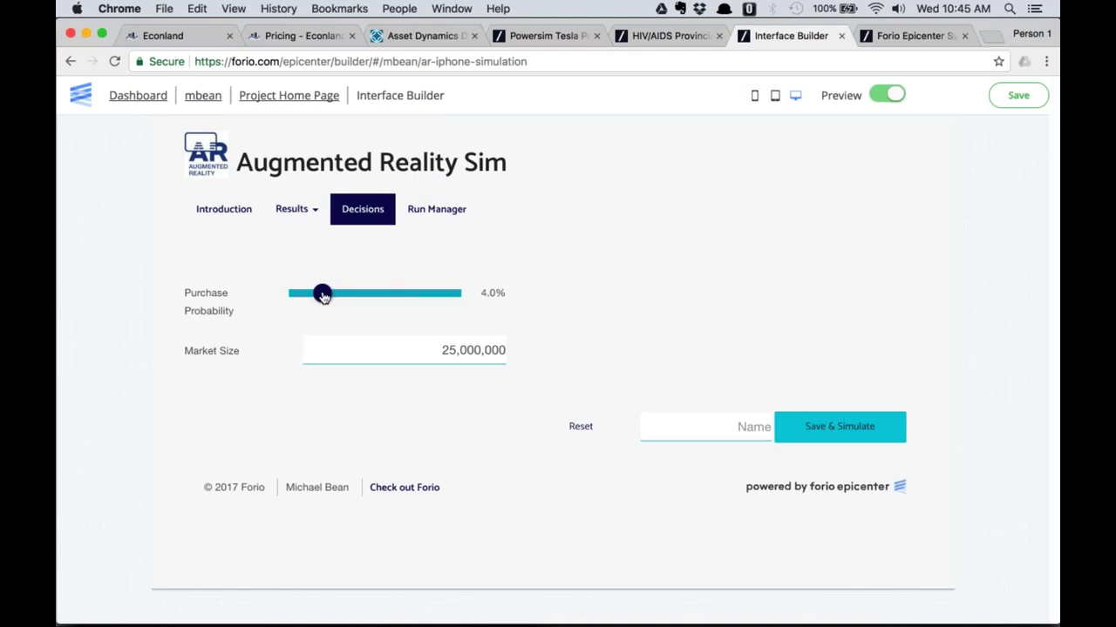
left_click(731, 427)
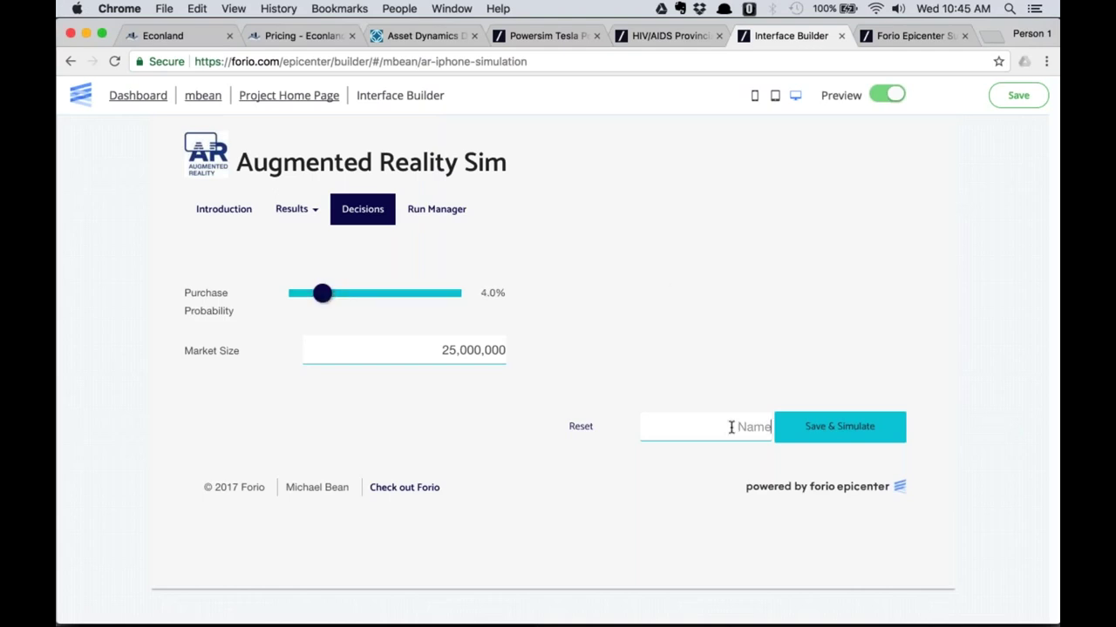
type("Slow Uptake")
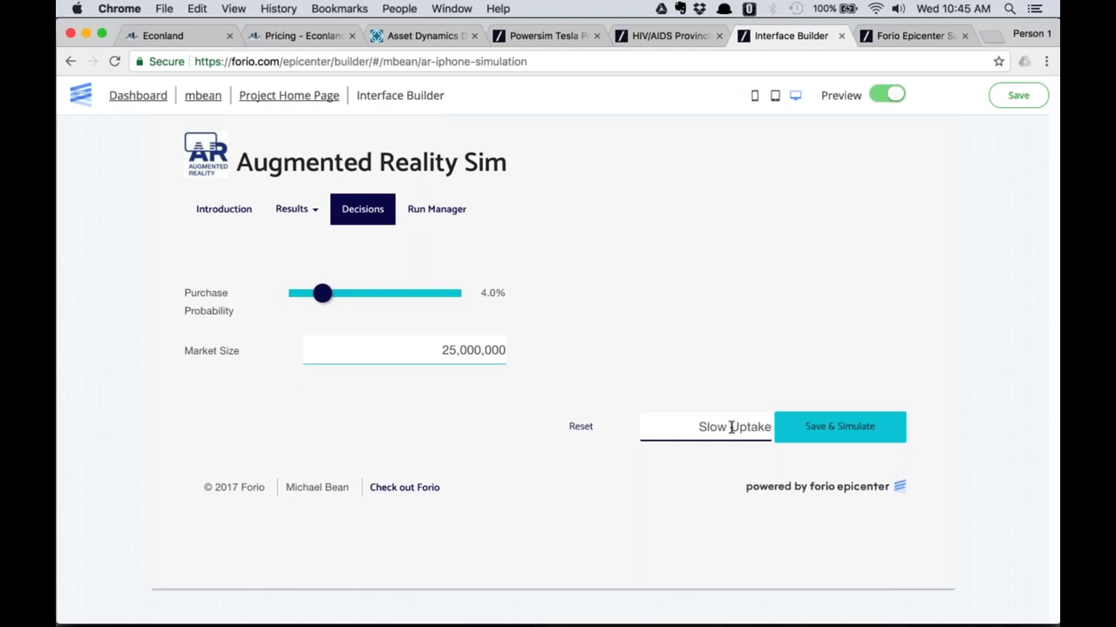
key("Return")
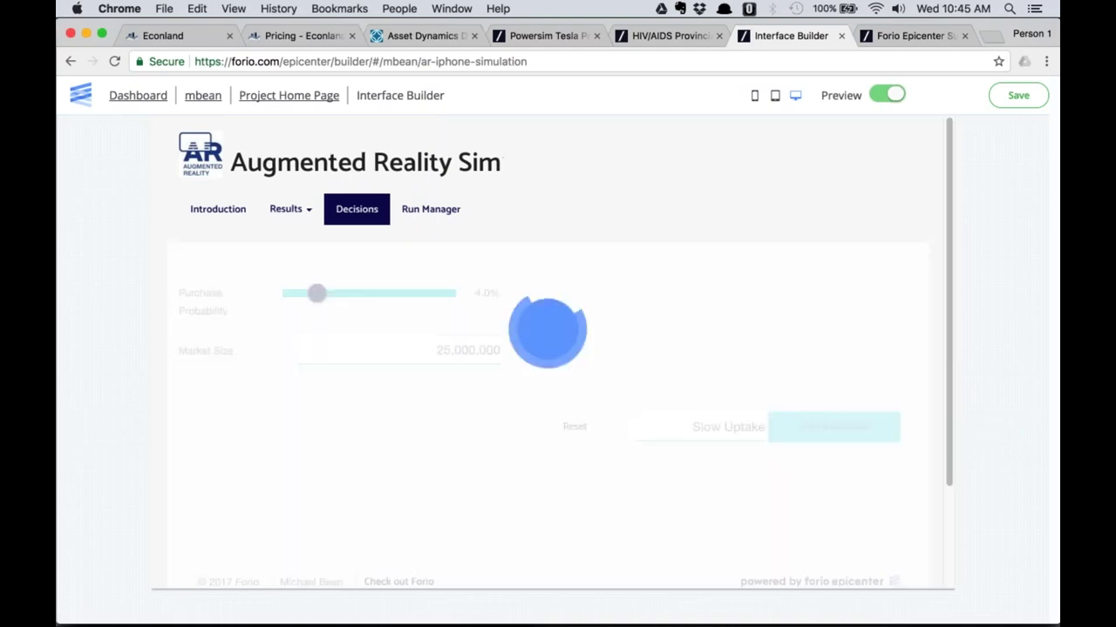
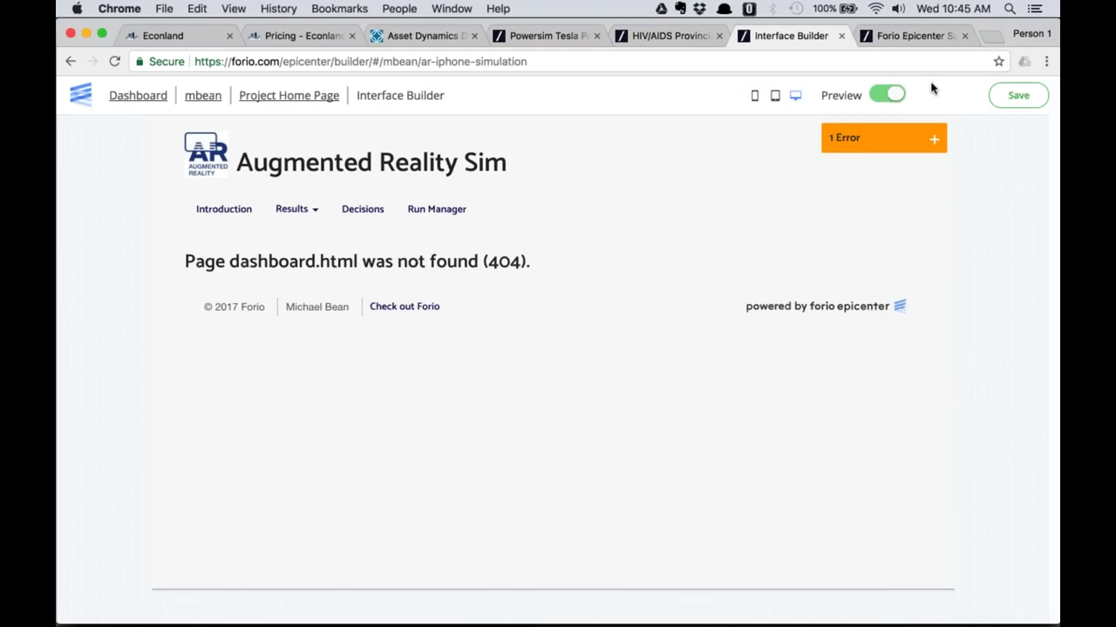
Point the Decisions page's Save & Simulate button to dashboard 2 and save the interface.
left_click(881, 95)
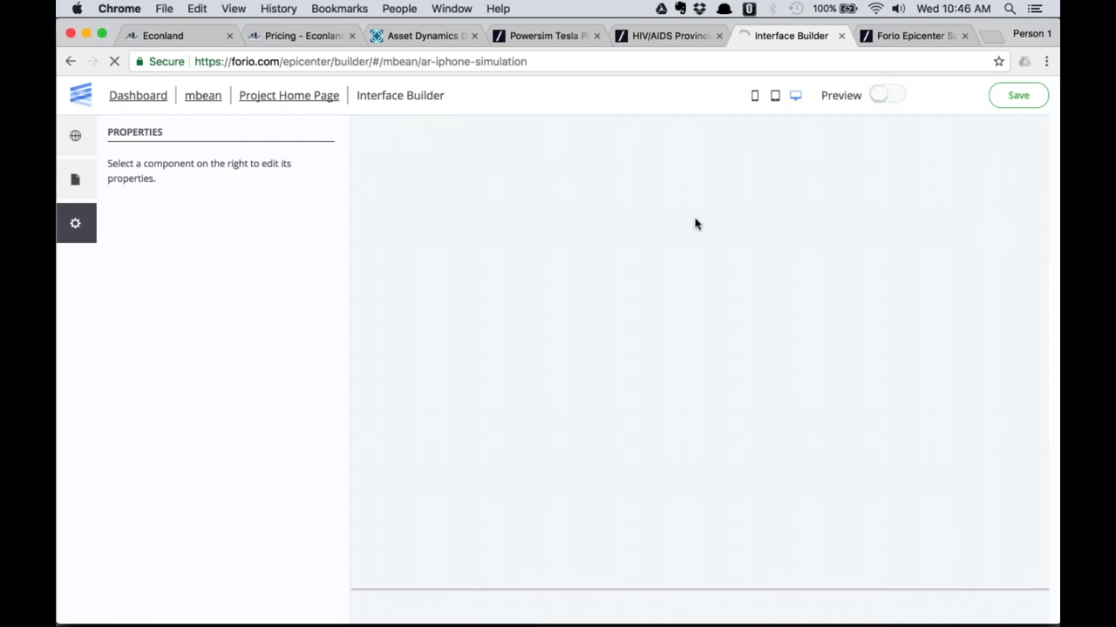
left_click(590, 209)
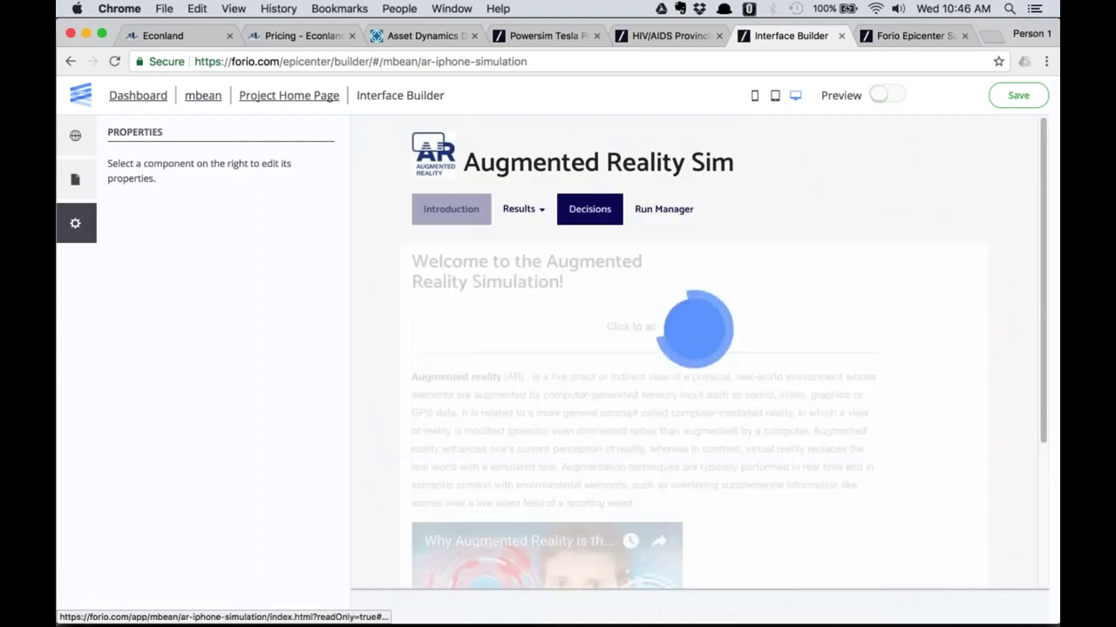
scroll(906, 540, "down", 2)
left_click(914, 521)
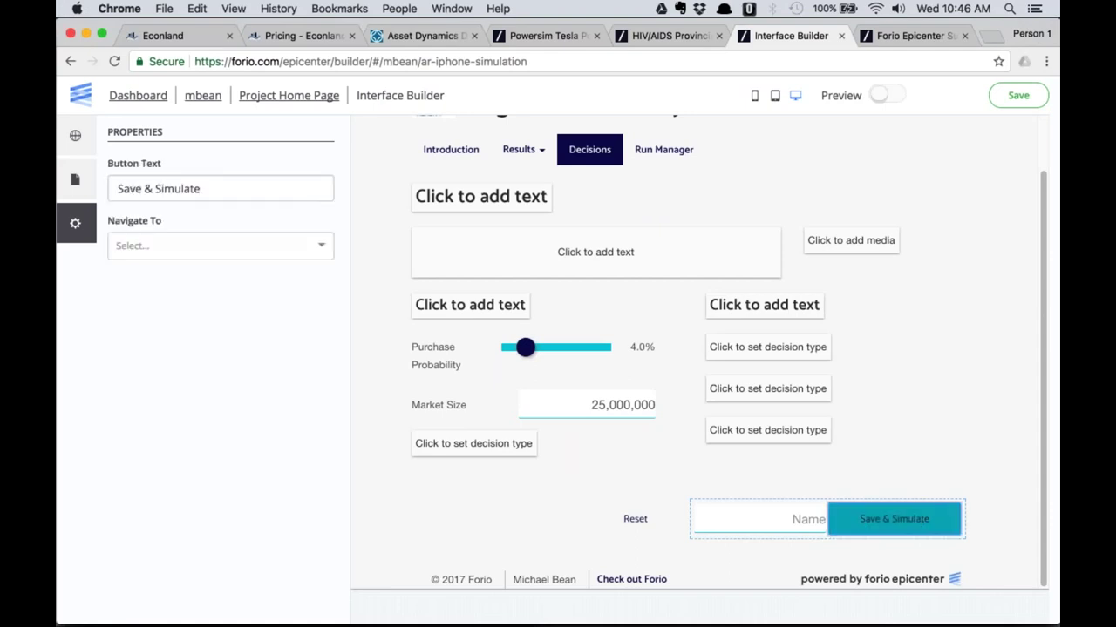
left_click(212, 247)
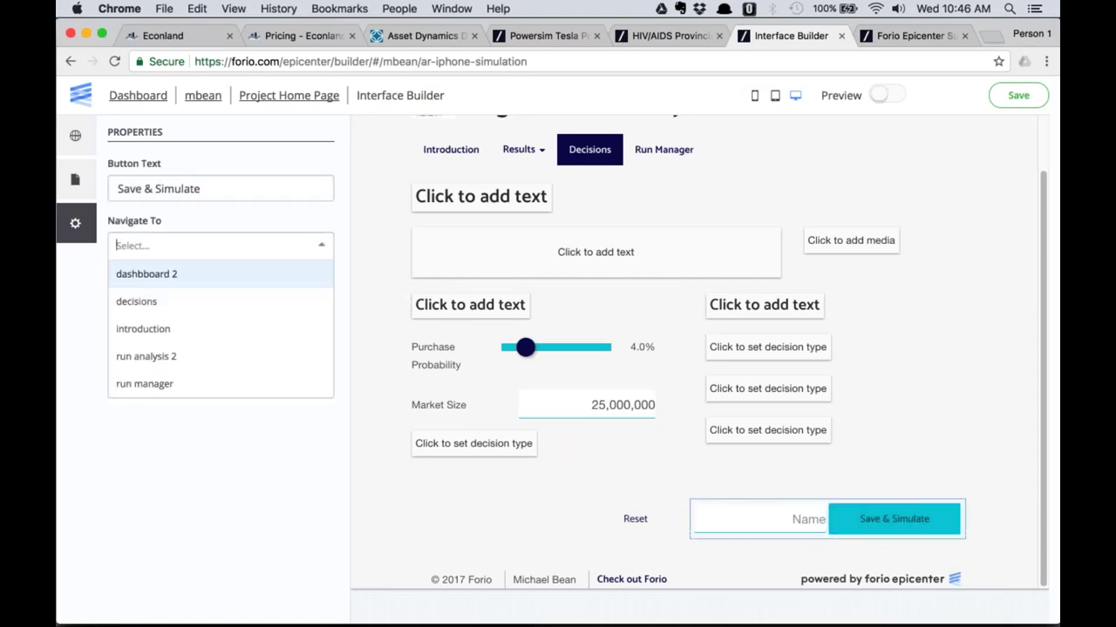
left_click(216, 275)
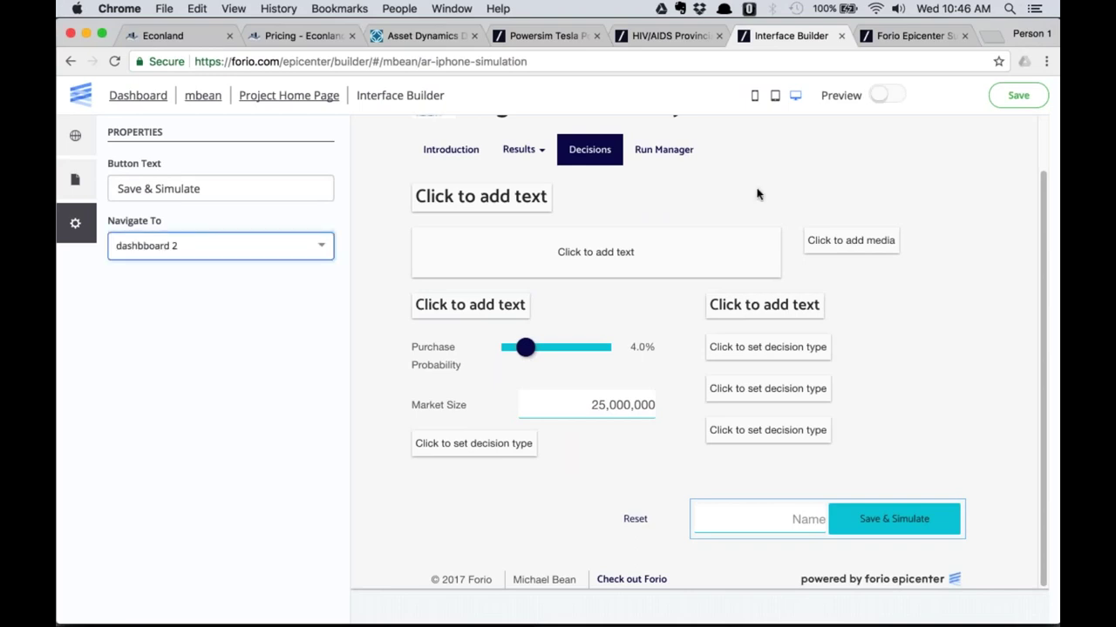
left_click(1016, 97)
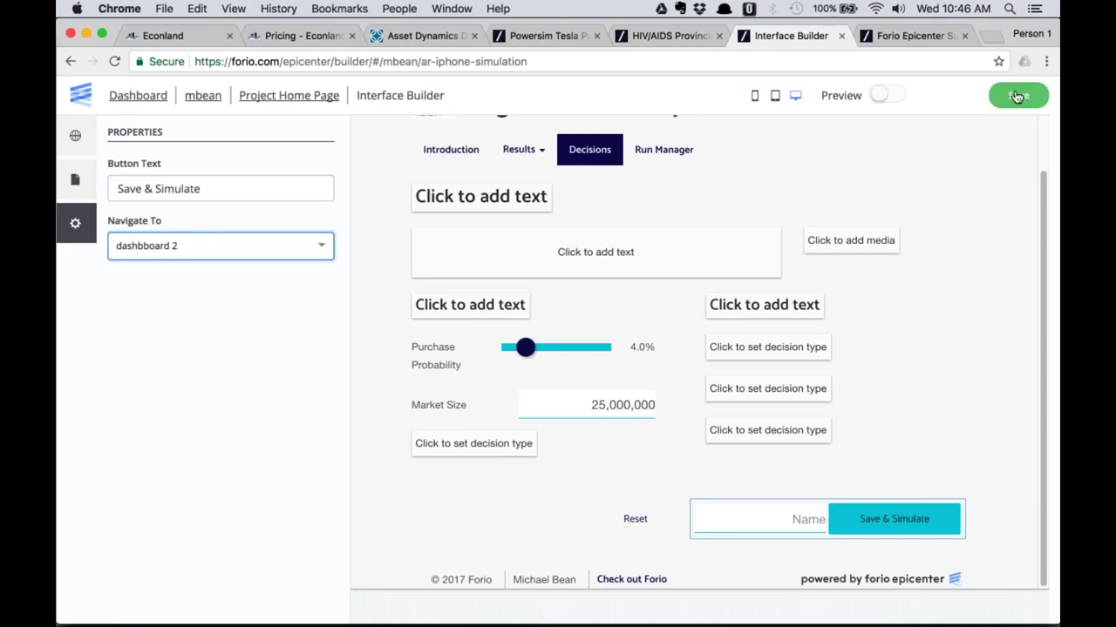
left_click(1016, 97)
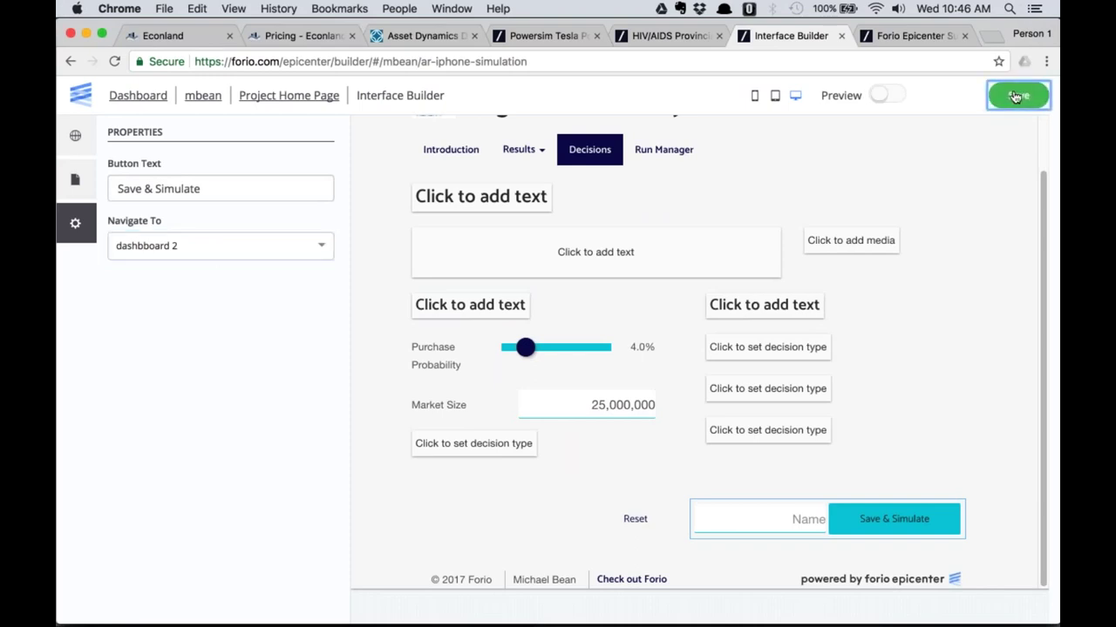
Preview the sim and review the Total Sales results dashboard.
left_click(882, 96)
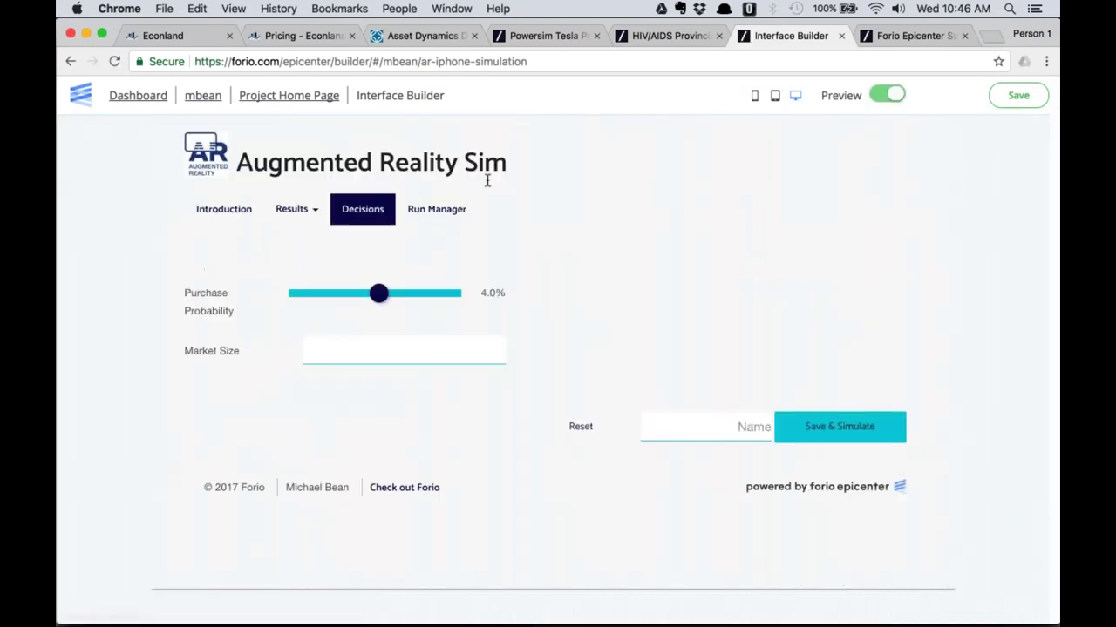
left_click(304, 213)
left_click(297, 239)
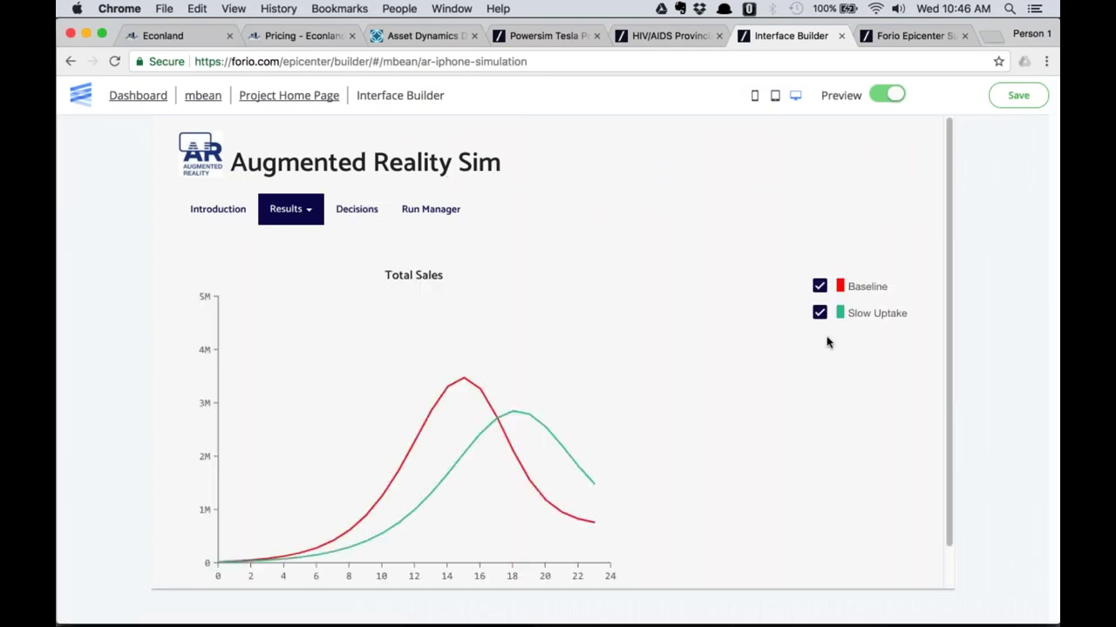
scroll(772, 387, "down", 1)
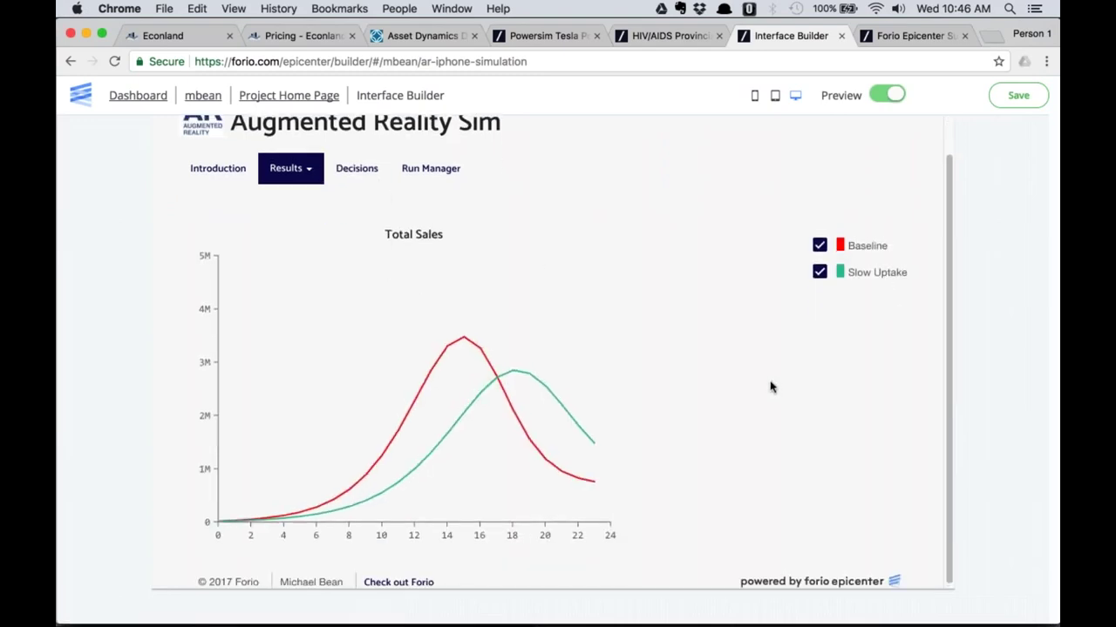
scroll(610, 348, "up", 1)
Reset decisions, set Market Size to 50,000,000, name the run 'Big Market' and simulate.
left_click(358, 218)
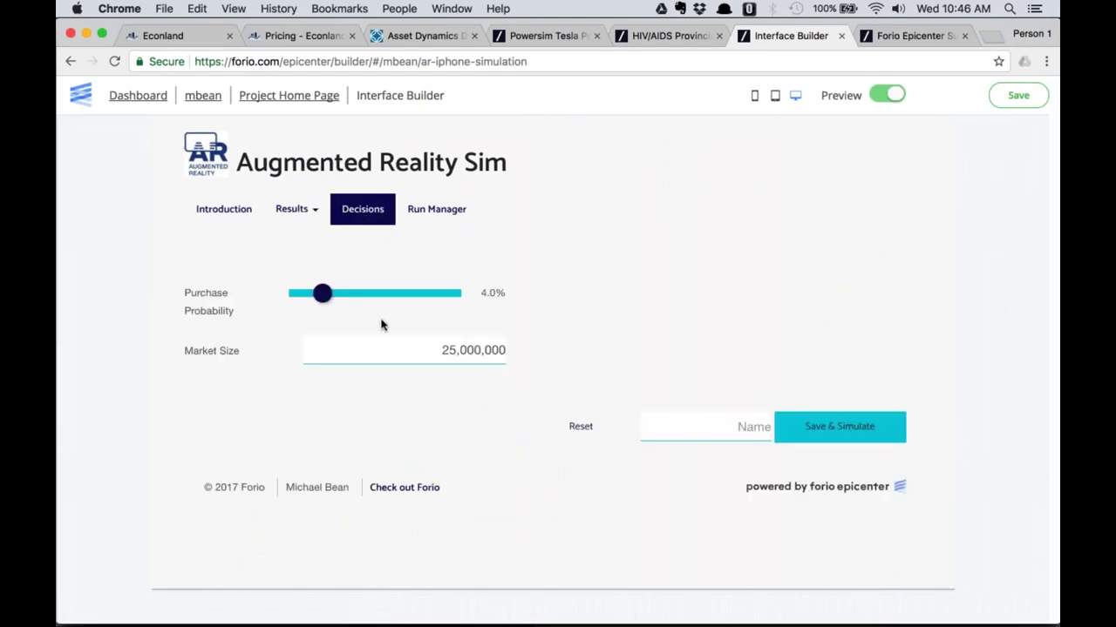
left_click(580, 427)
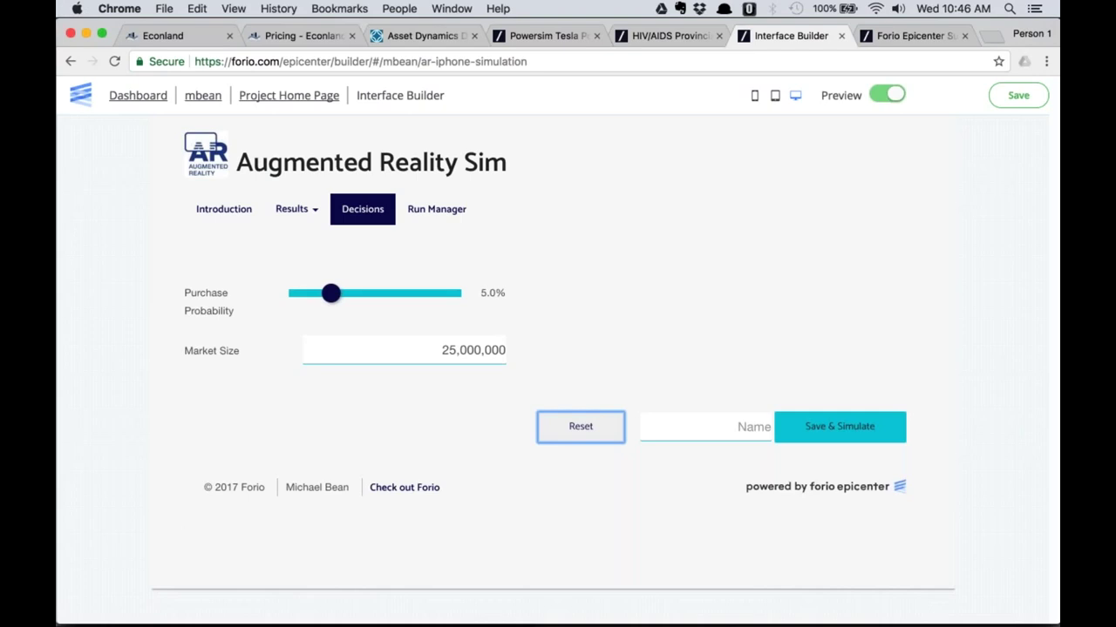
left_click(428, 346)
double_click(428, 347)
type("50")
left_click(715, 424)
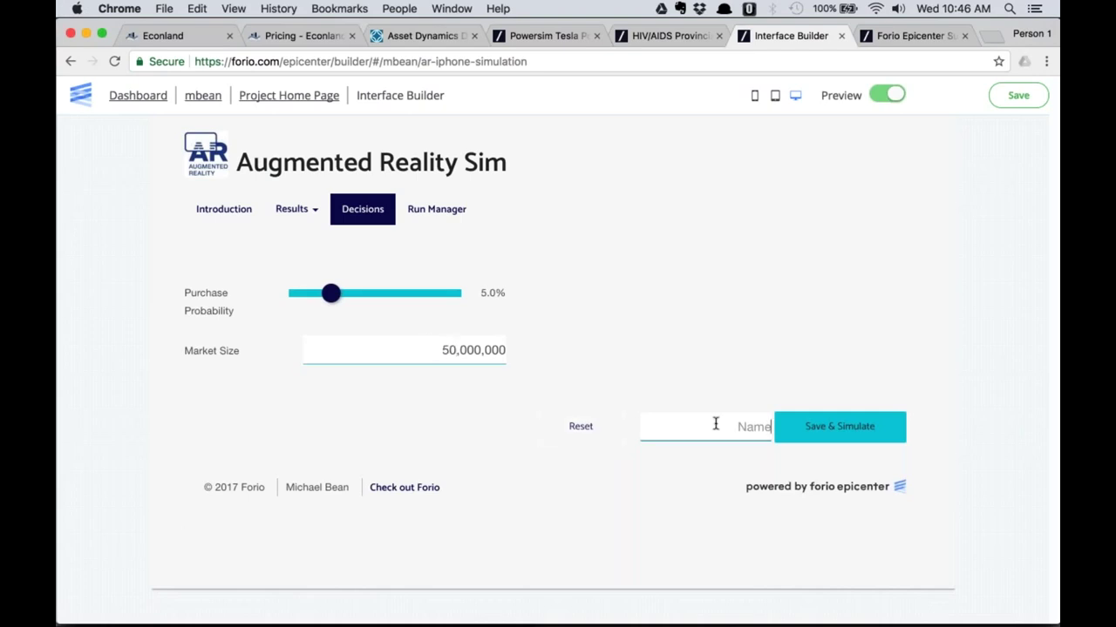
type("B")
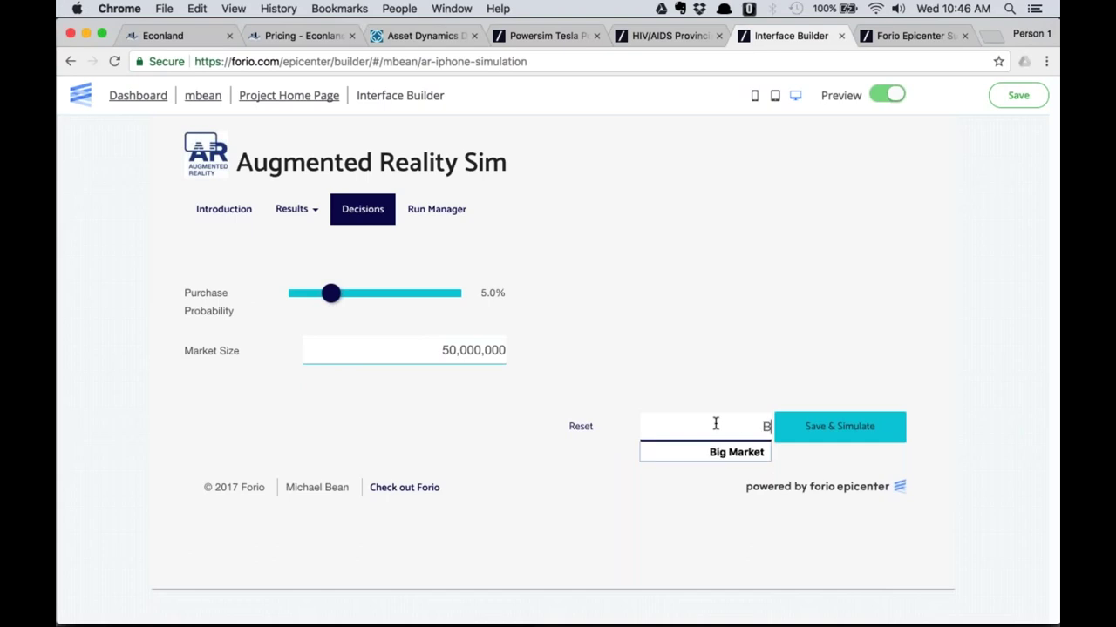
type("ig Mark")
key("BackSpace")
key("BackSpace")
key("BackSpace")
key("BackSpace")
key("BackSpace")
key("BackSpace")
type("g Market")
left_click(839, 426)
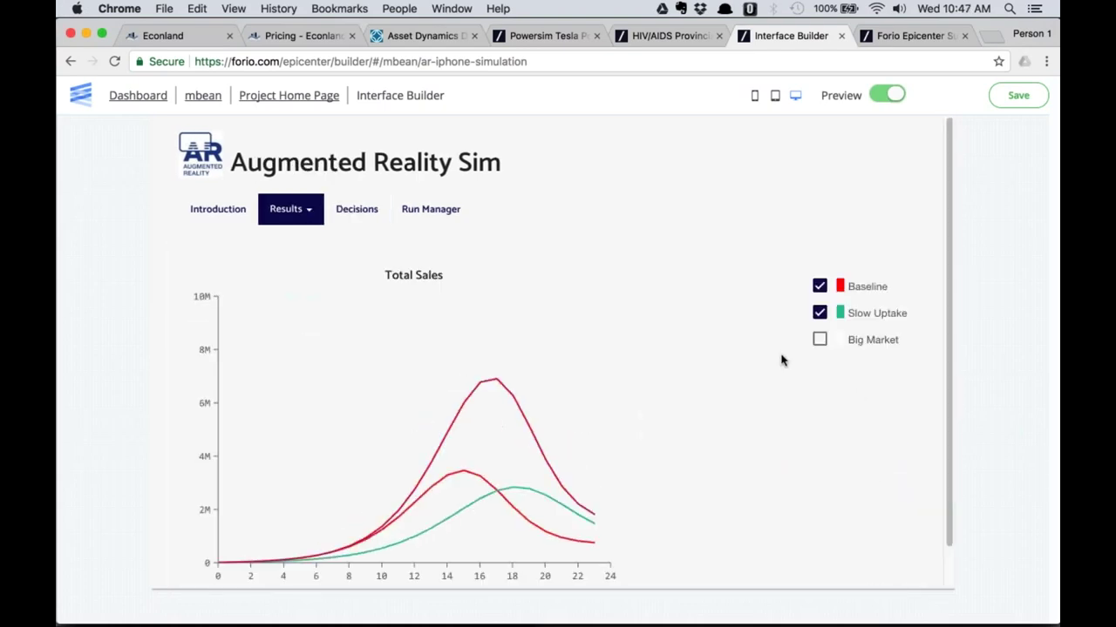
Plot the Big Market run on the Total Sales chart alongside Baseline.
left_click(819, 340)
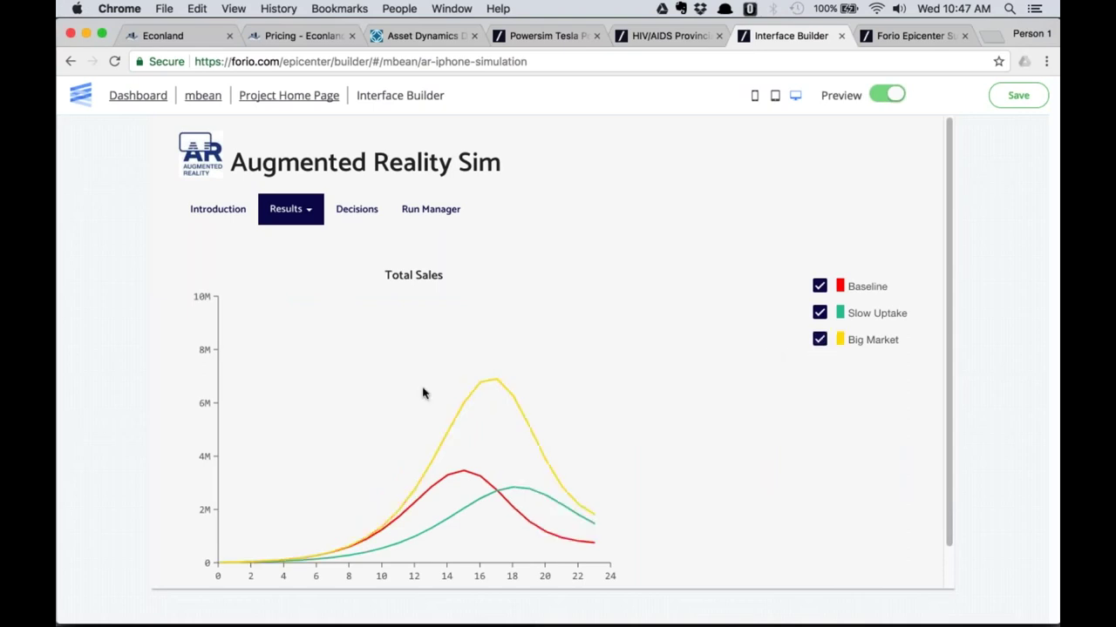
scroll(562, 395, "down", 2)
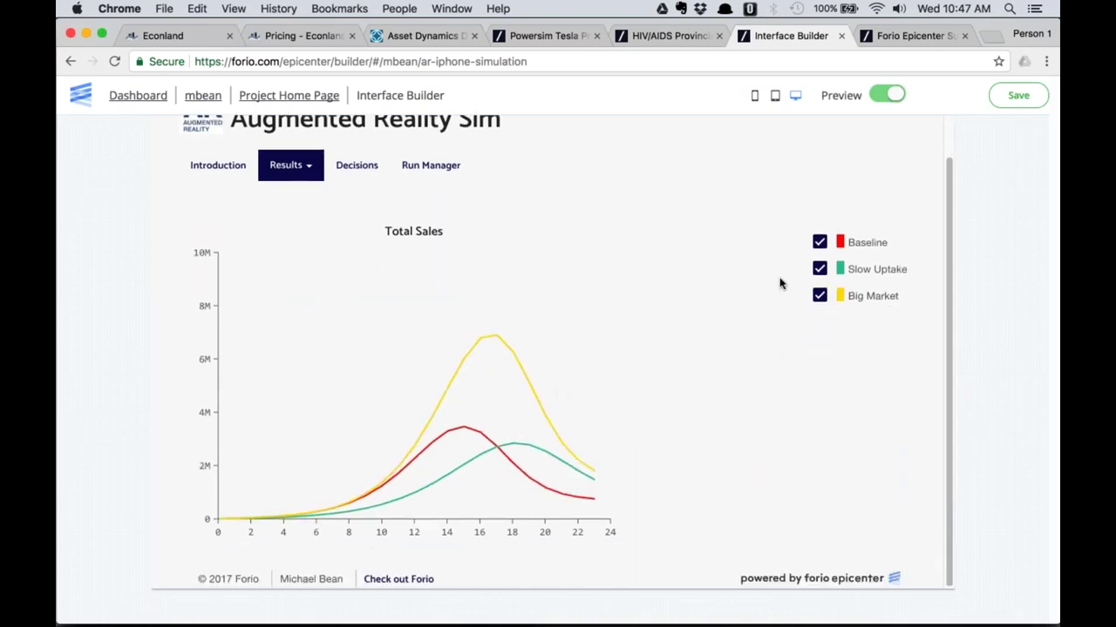
left_click(819, 242)
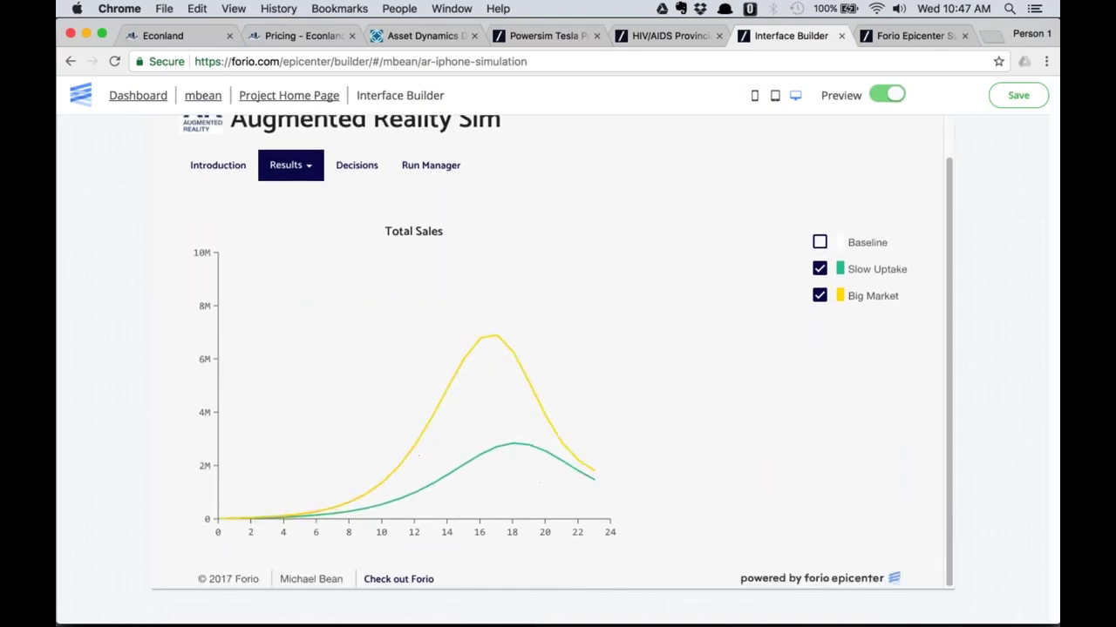
left_click(819, 242)
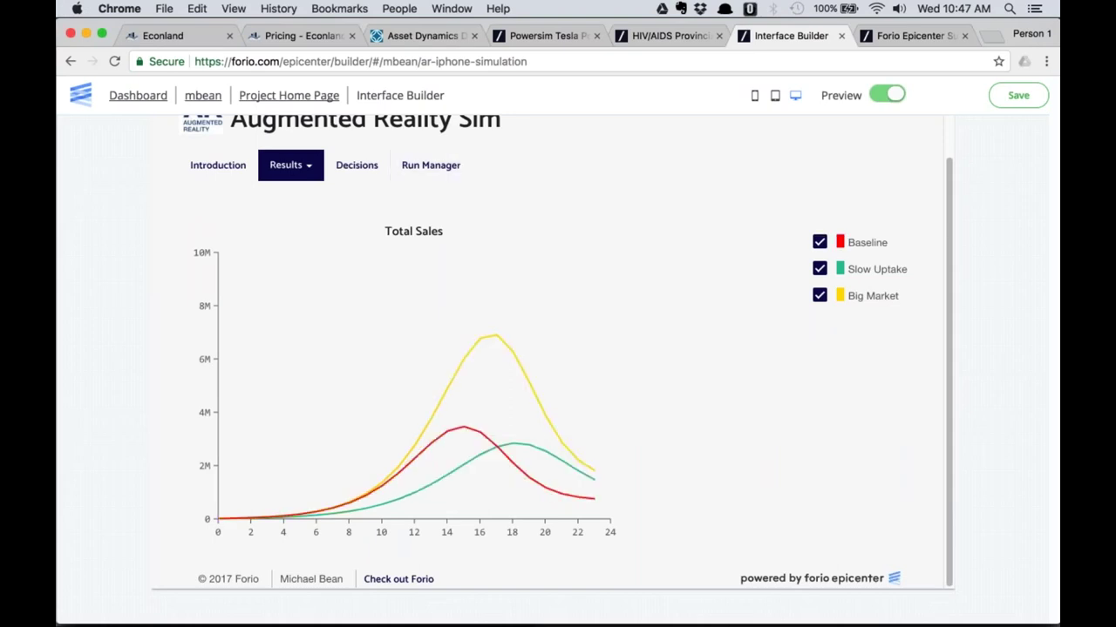
Compare Slow Uptake, Baseline and Big Market on the Sales Details chart, then view the Run Manager.
left_click(282, 174)
left_click(287, 216)
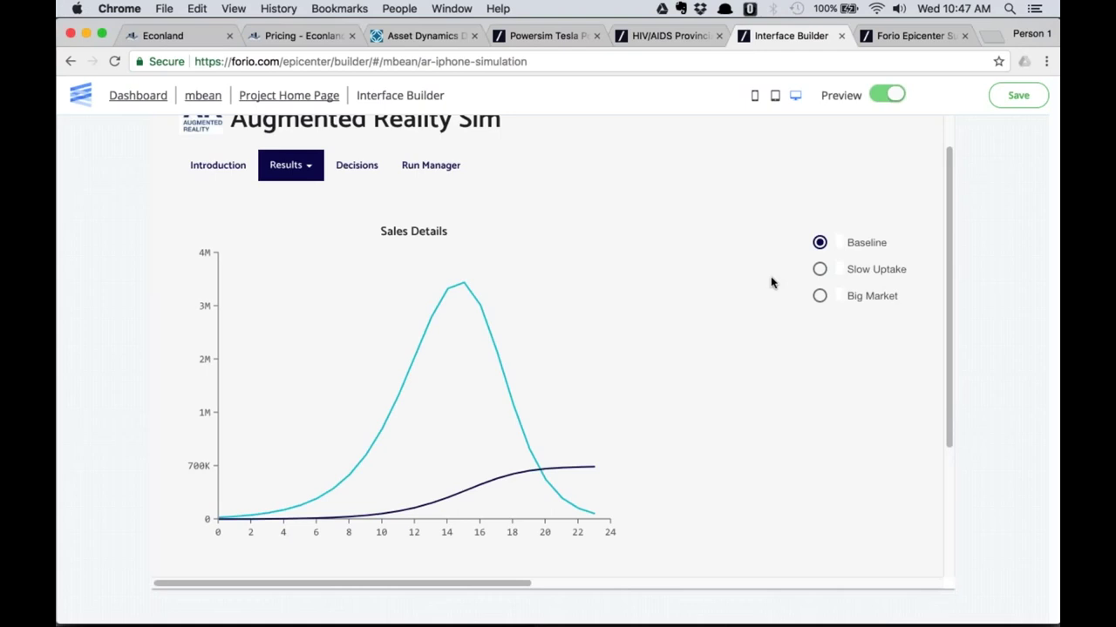
scroll(724, 333, "up", 1)
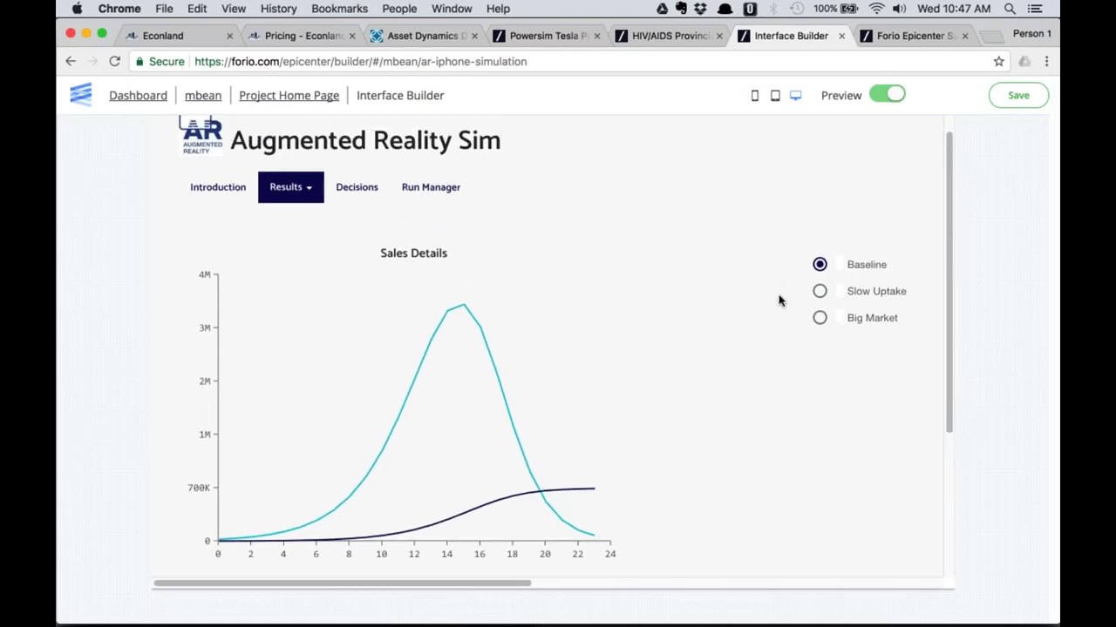
left_click(820, 294)
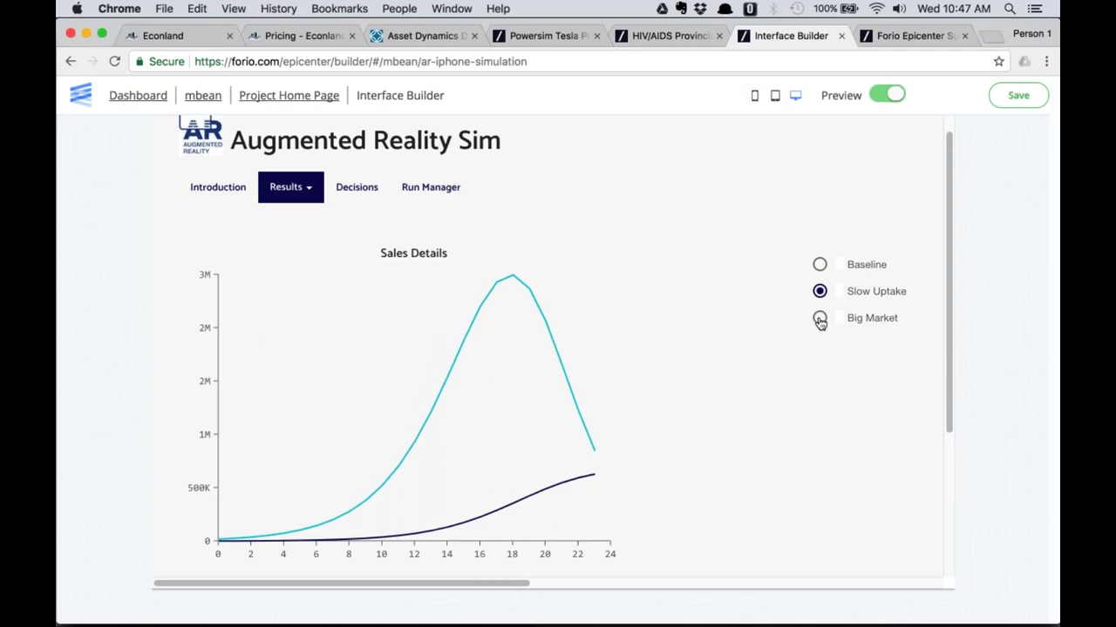
left_click(819, 319)
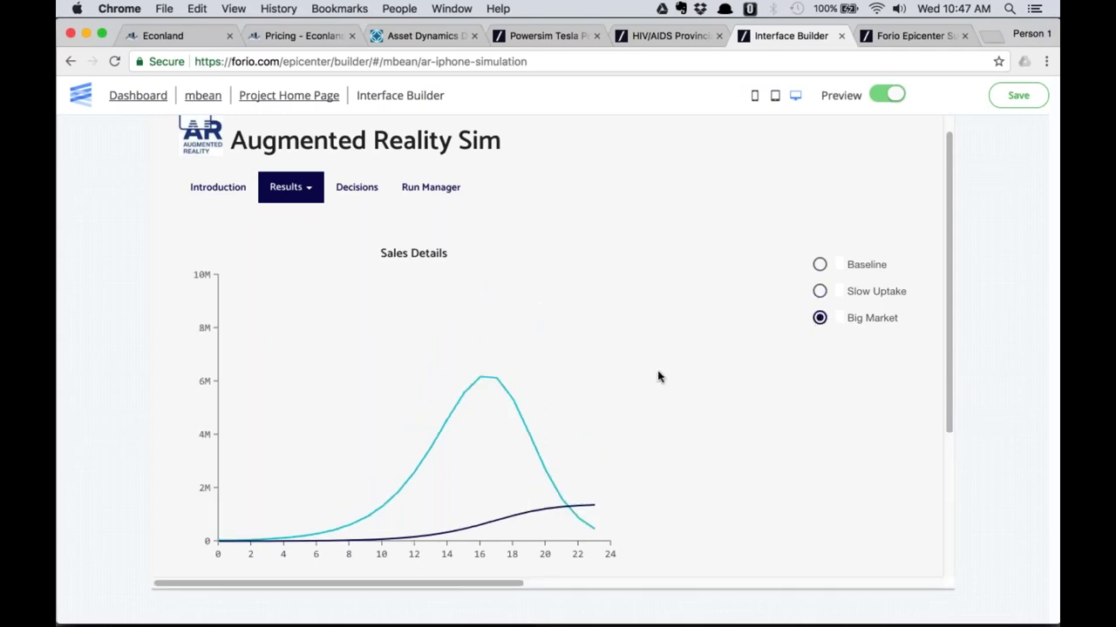
left_click(820, 292)
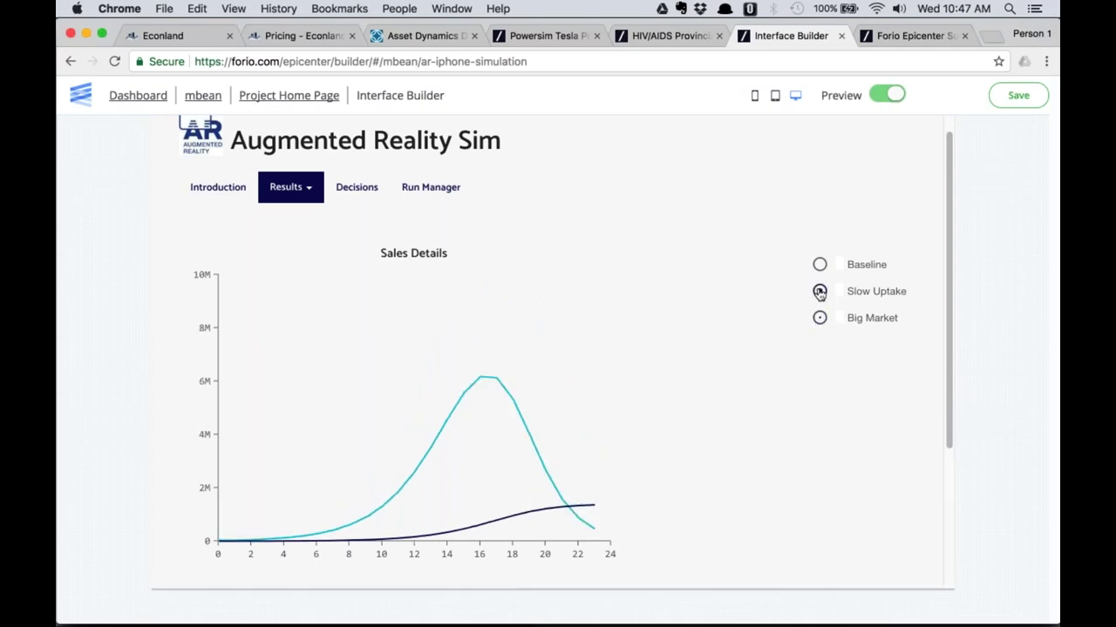
left_click(820, 264)
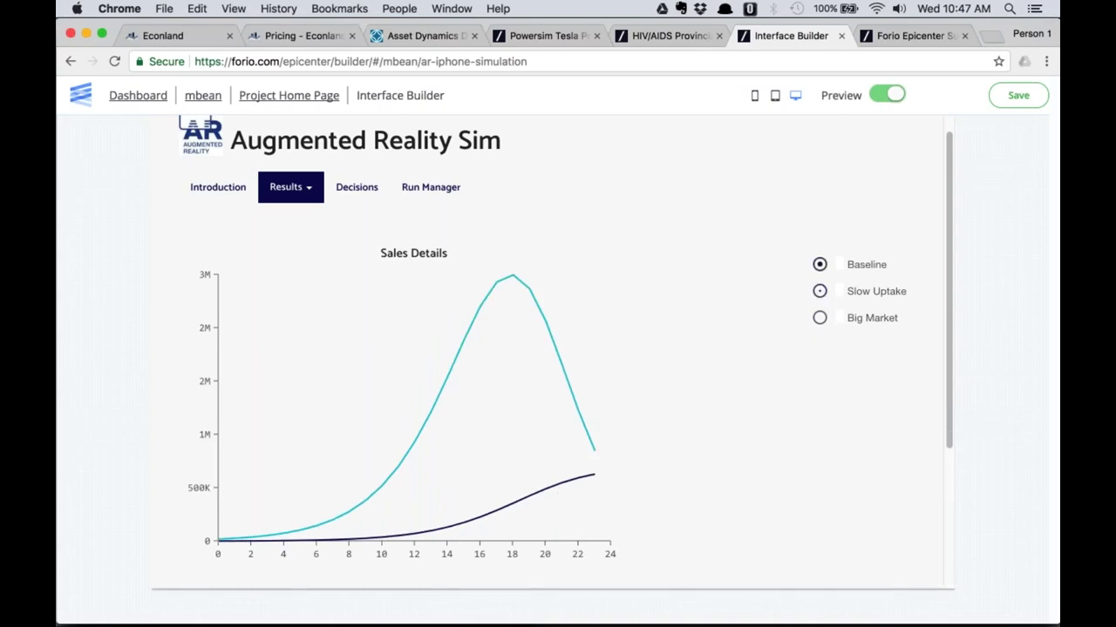
left_click(820, 317)
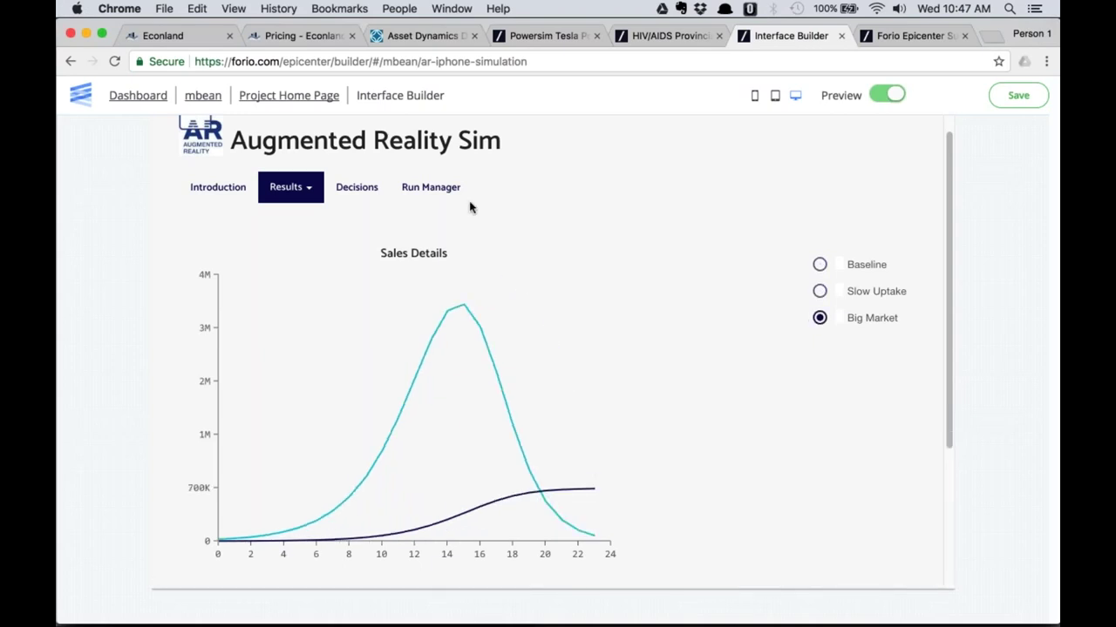
left_click(431, 186)
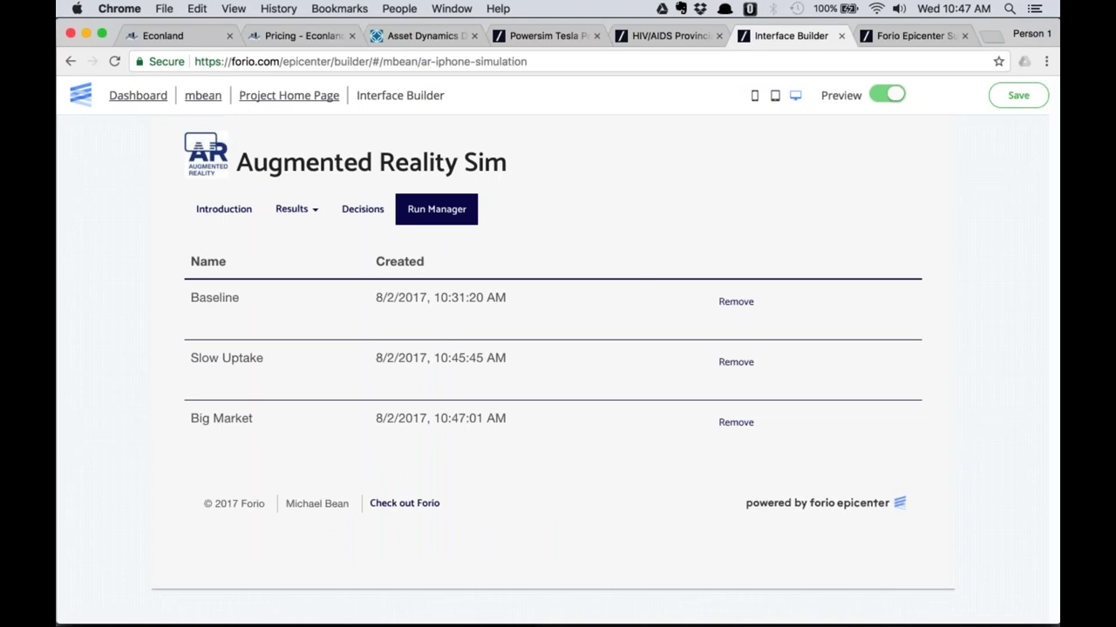
Remove the Slow Uptake run, review the Total Sales dashboard, and return to the project home page.
left_click(733, 365)
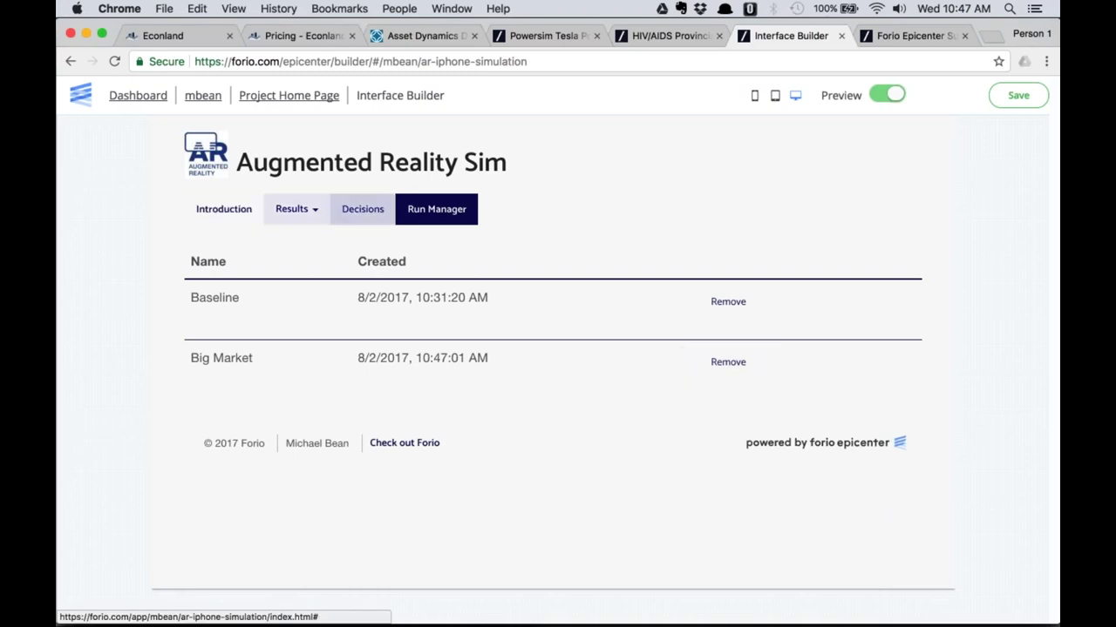
left_click(293, 214)
left_click(296, 244)
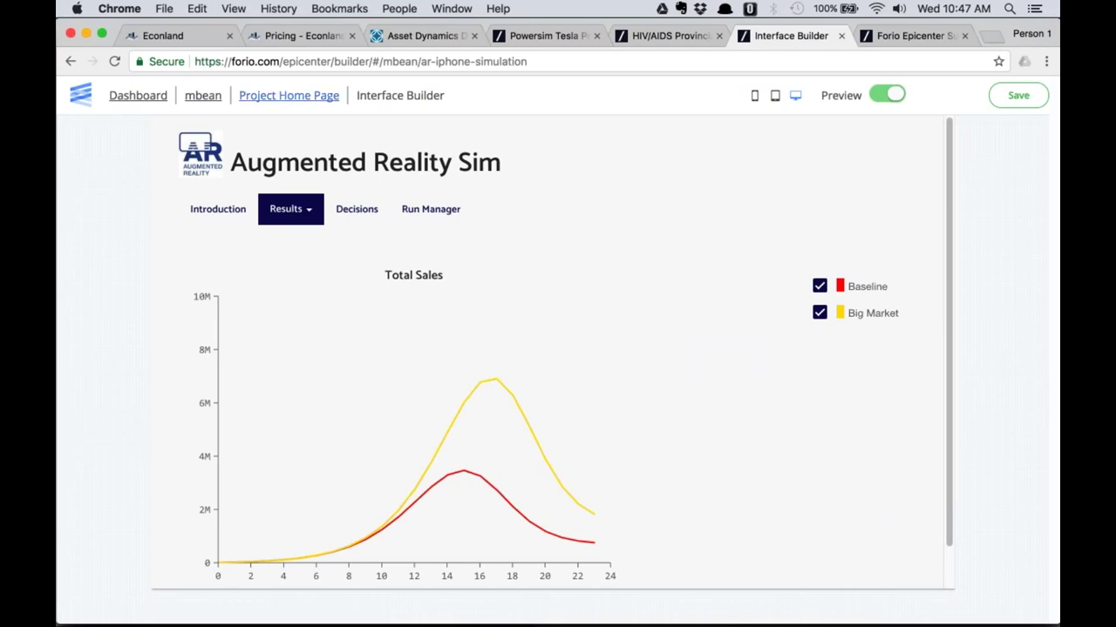
left_click(251, 98)
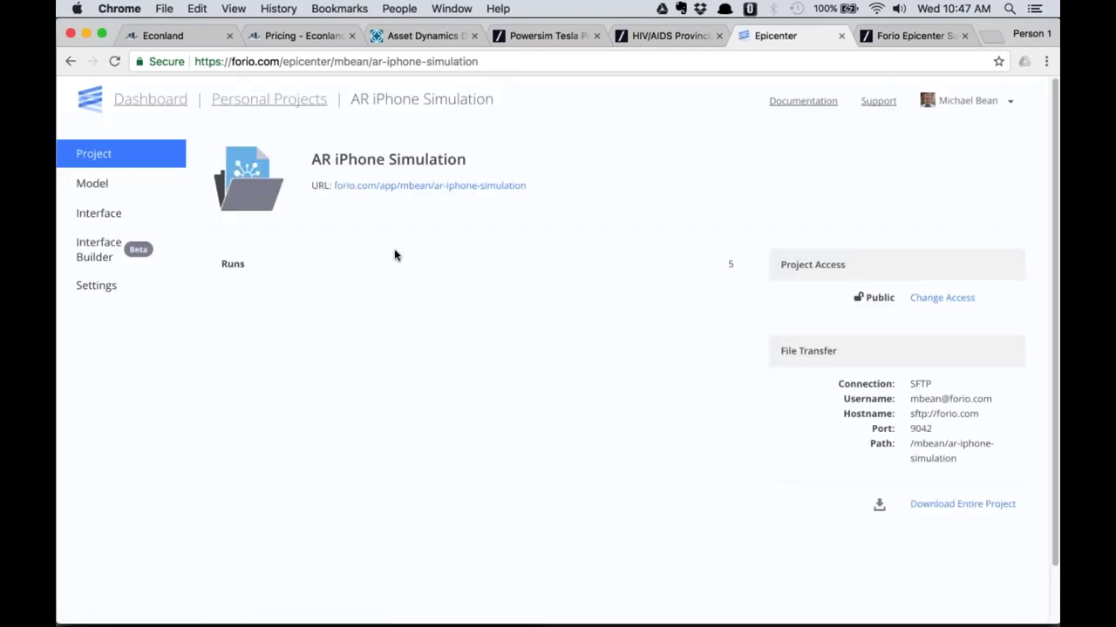
Open the project's Interface files and view the index.html source.
left_click(106, 218)
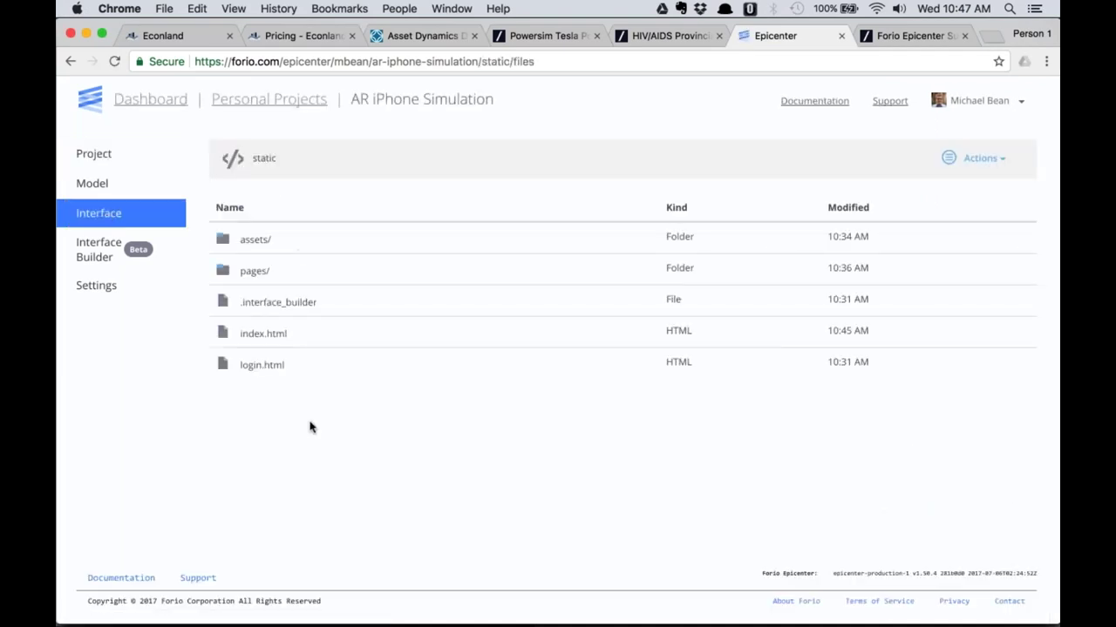
key("super+Tab")
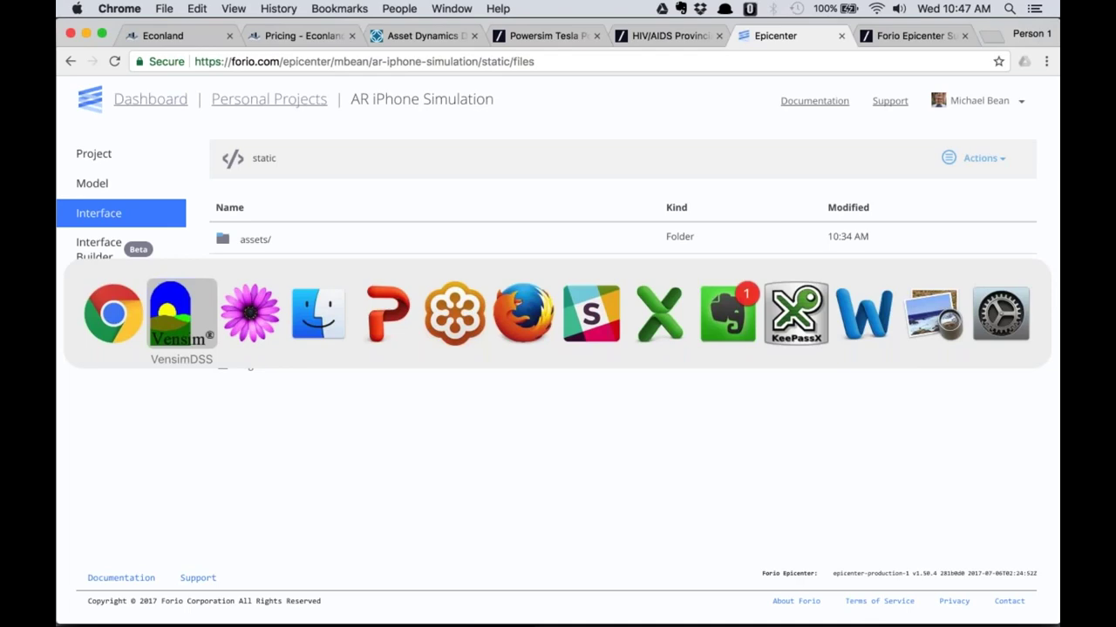
key("super+Tab")
key("super+Tab")
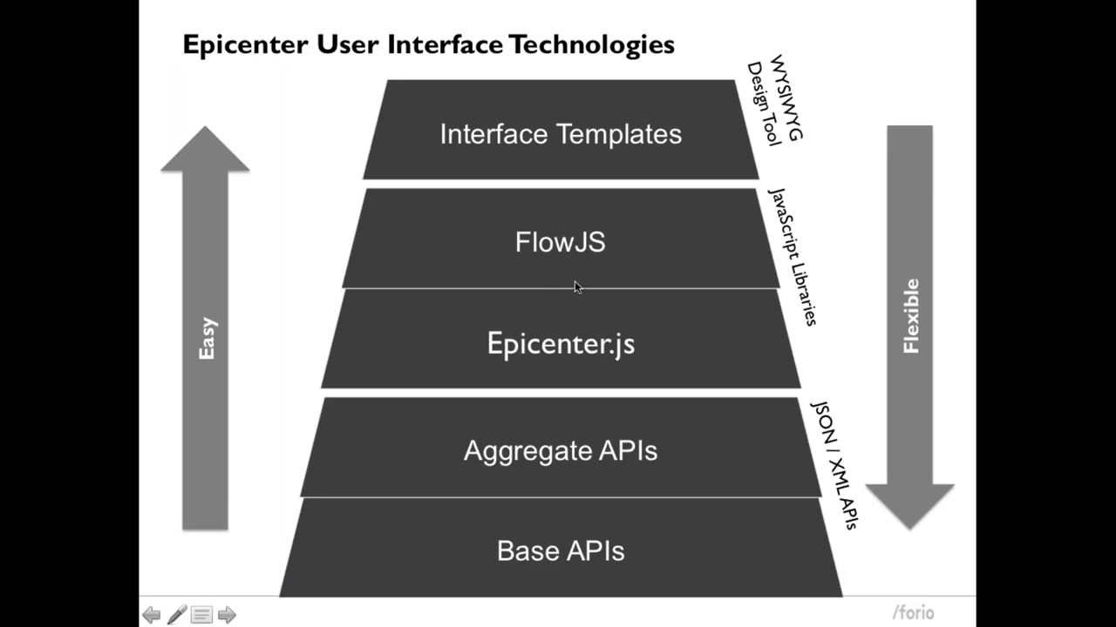
key("Escape")
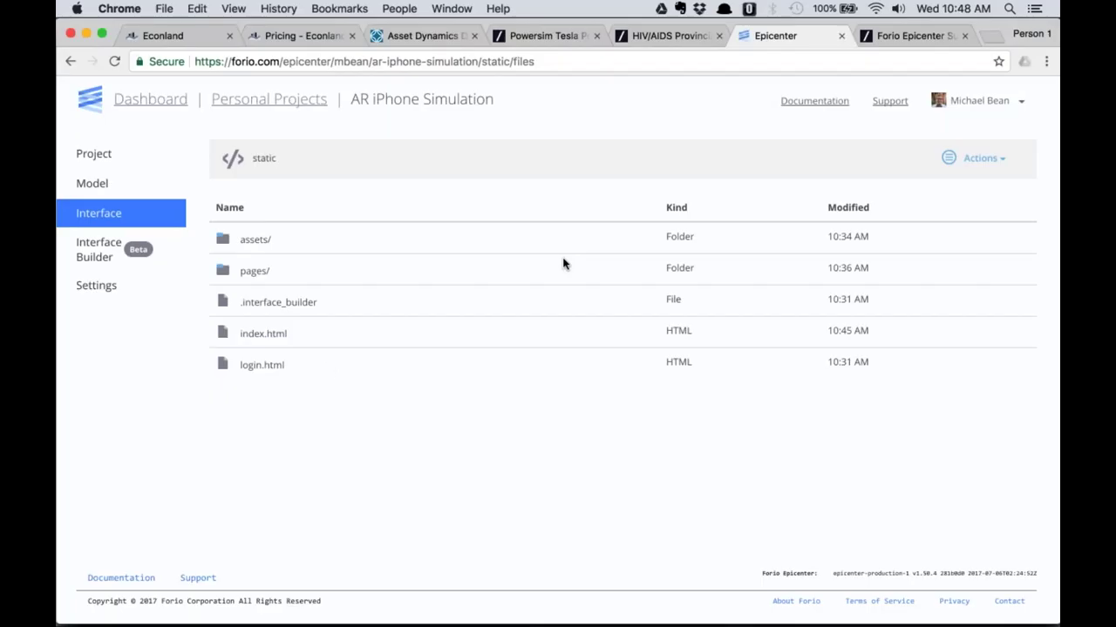
left_click(261, 335)
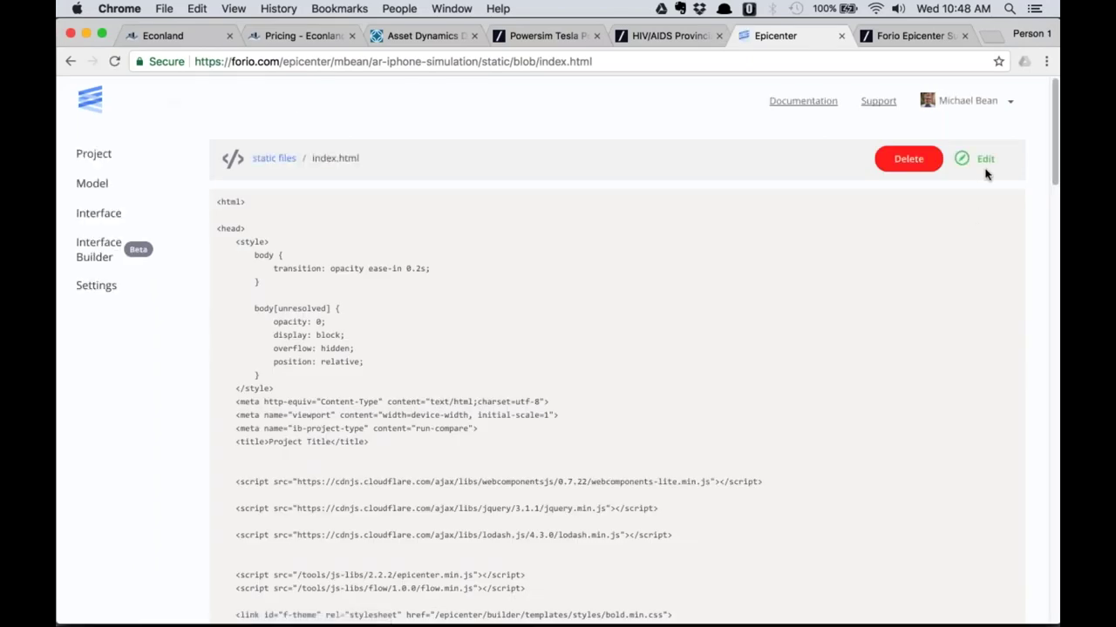
Append ', All Rights Reserved' to the 2017 Forio copyright line in index.html and save it.
left_click(983, 160)
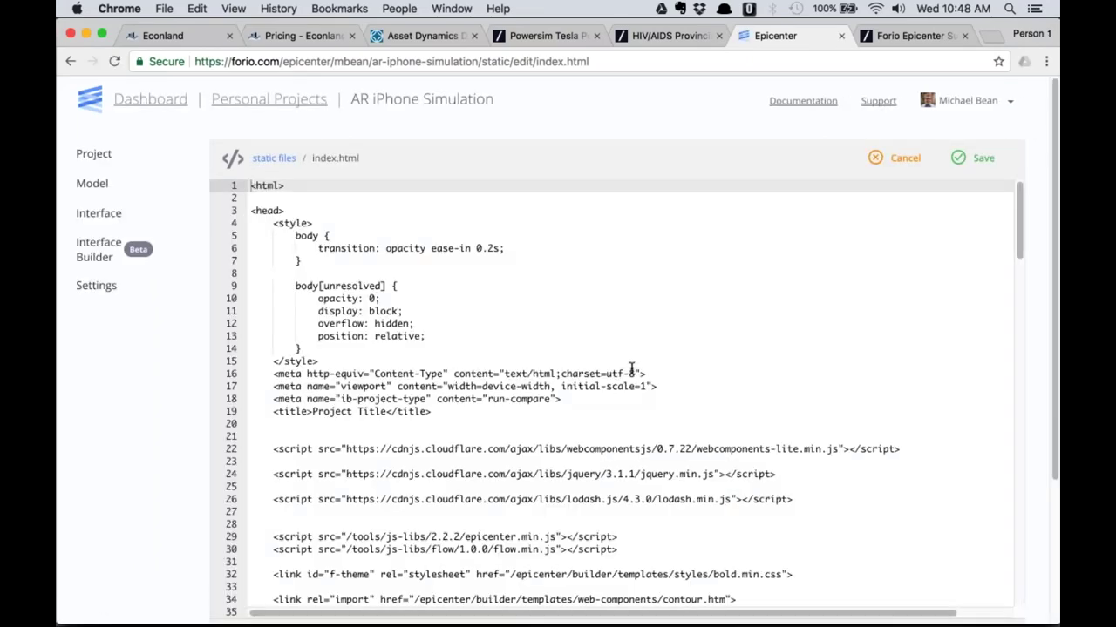
scroll(628, 373, "down", 10)
scroll(621, 373, "down", 20)
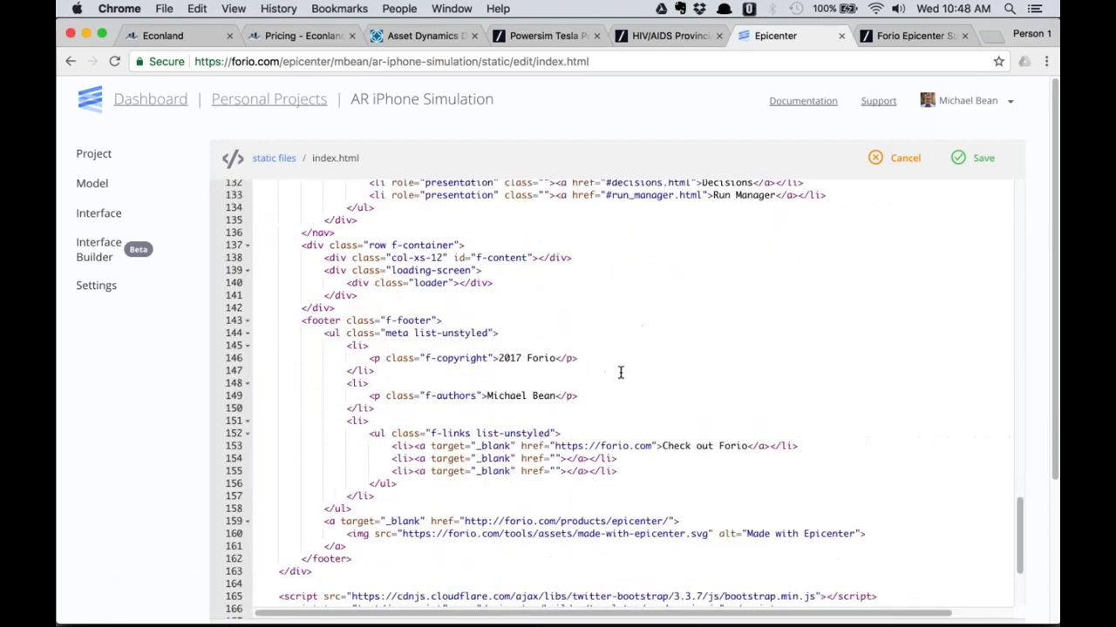
scroll(614, 370, "up", 5)
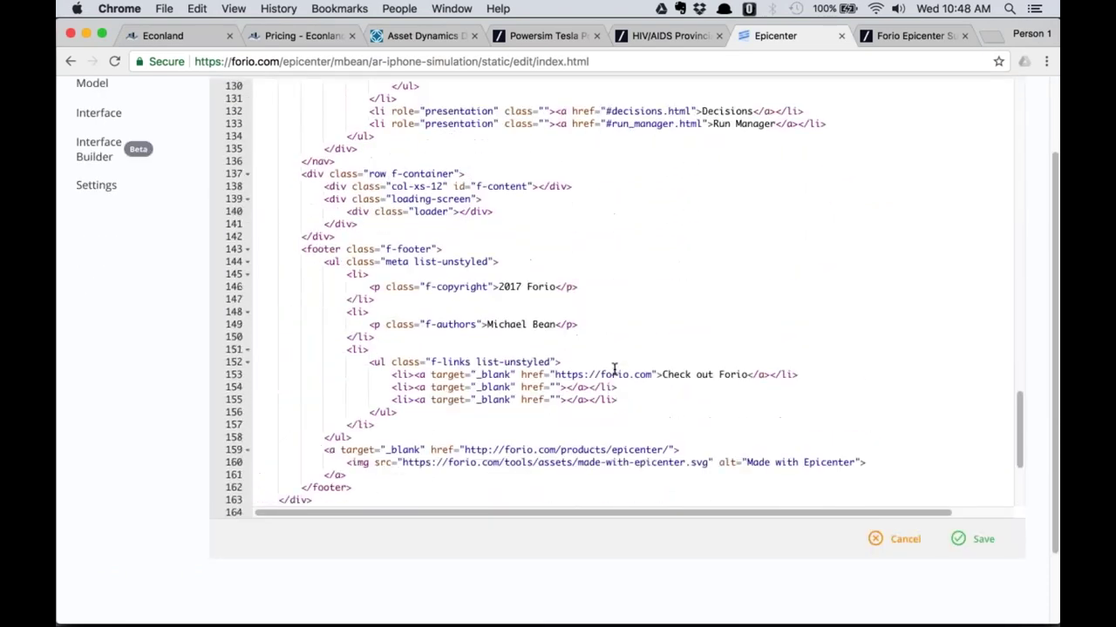
left_click(513, 239)
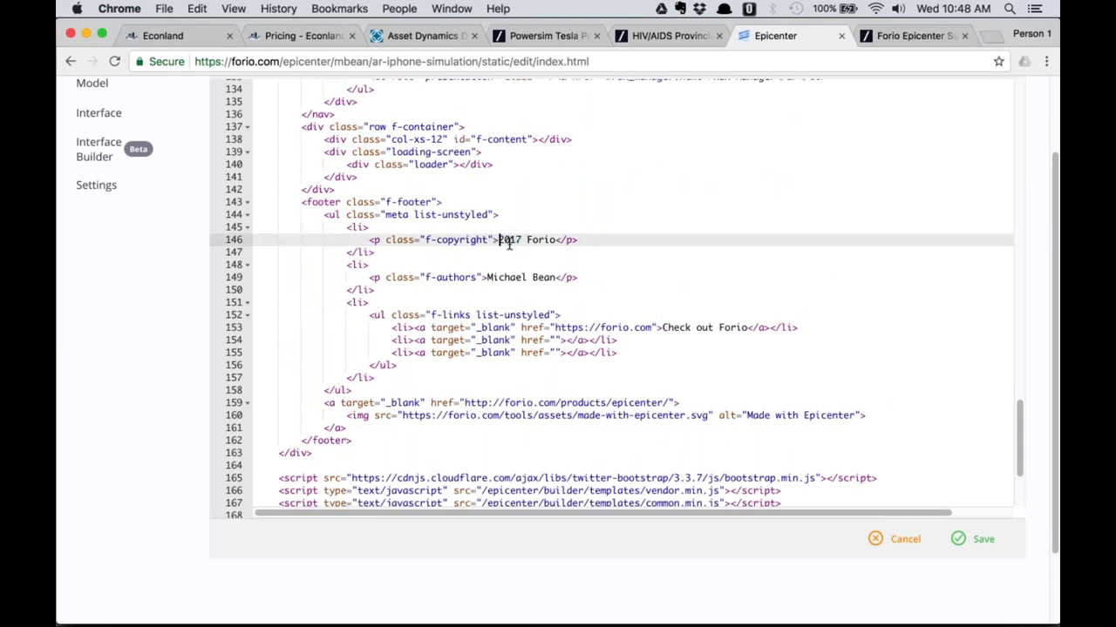
type(", ")
type("All Rights Re")
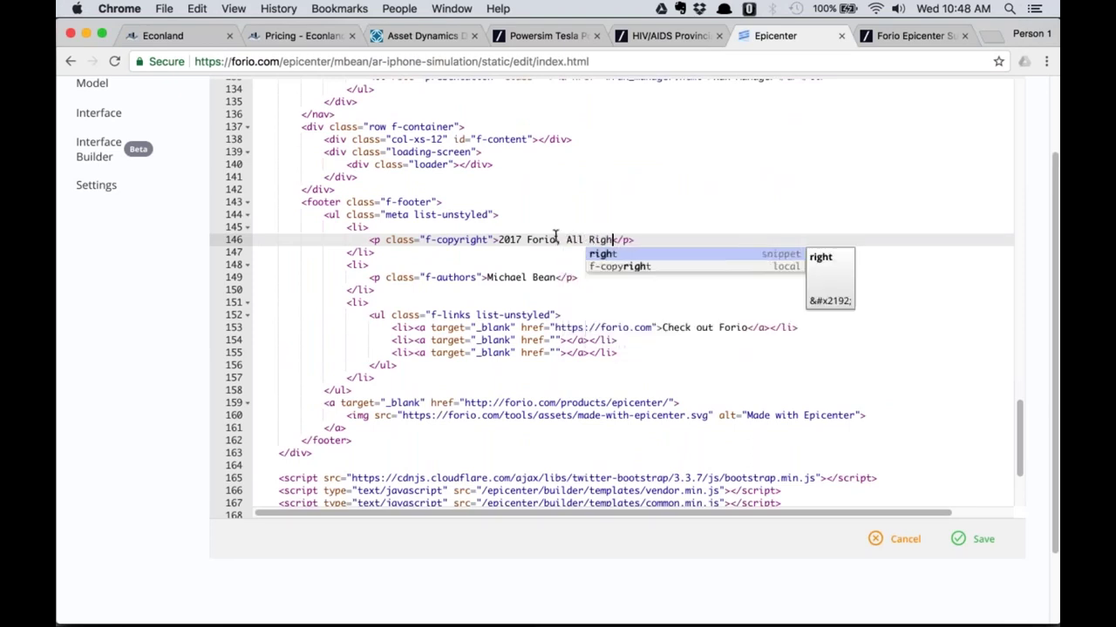
type("served")
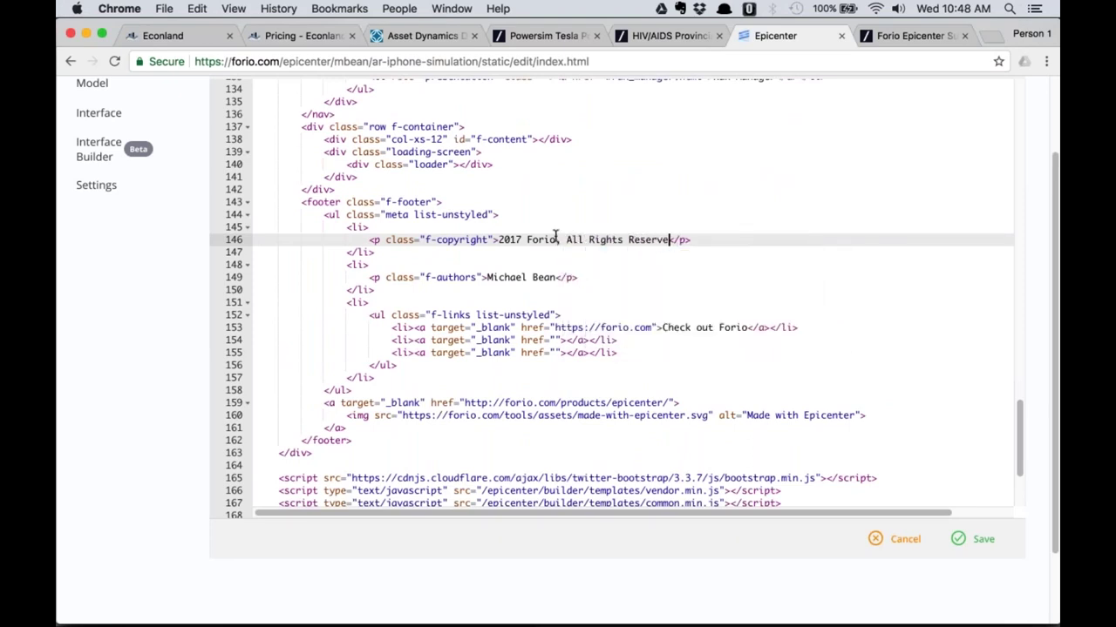
left_click(982, 539)
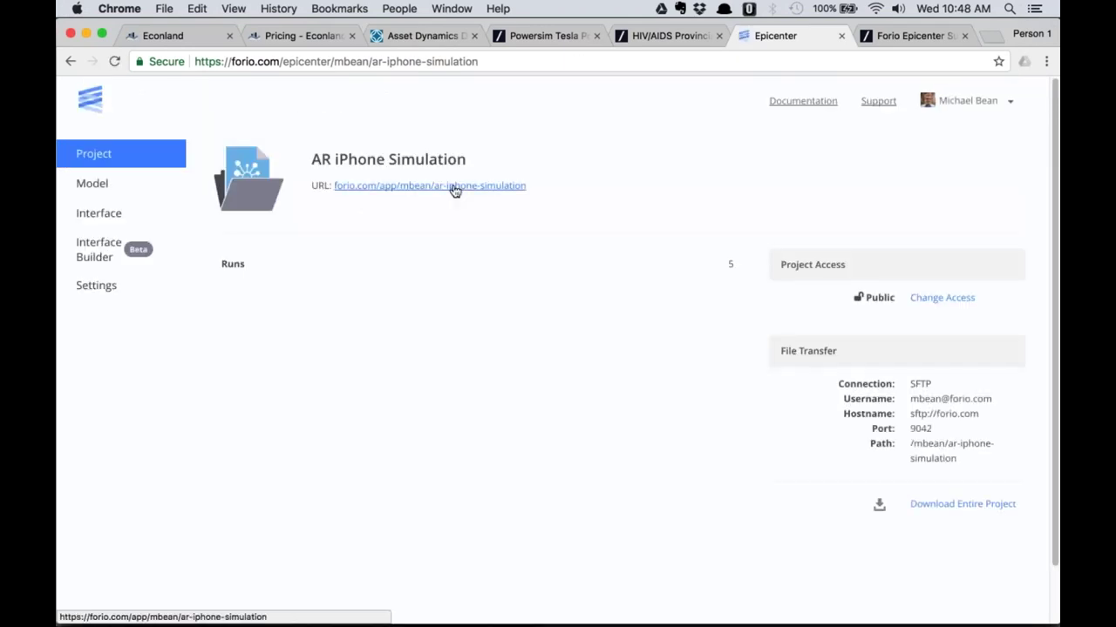
Open the live sim, check the footer copyright, and narrow the window to mobile width.
left_click(456, 187)
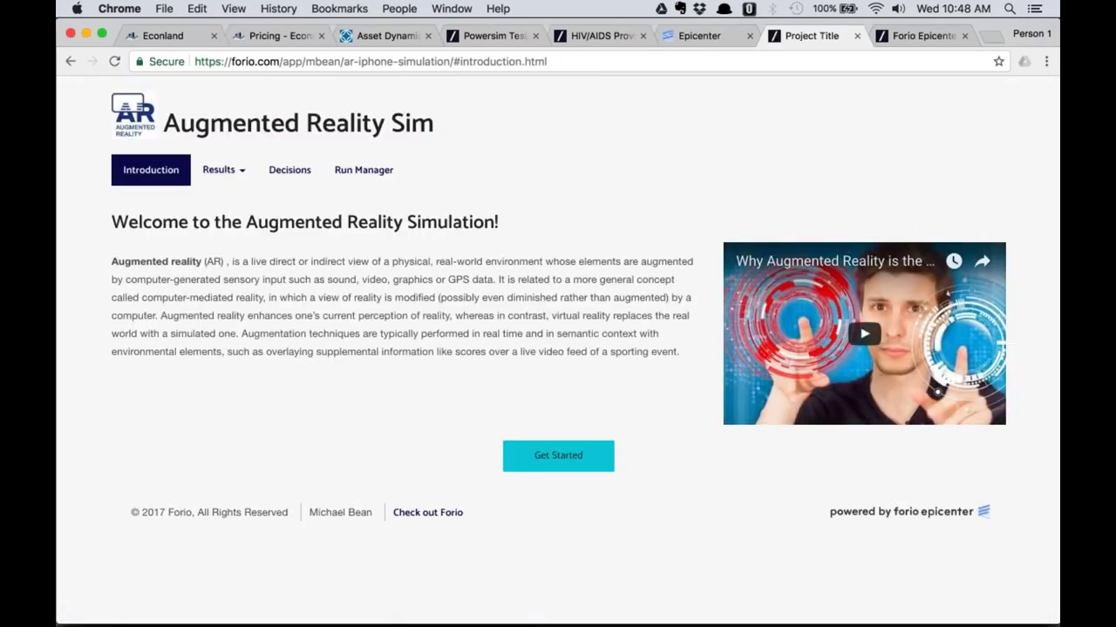
left_click_drag(289, 513, 143, 512)
left_click(186, 493)
left_click_drag(1058, 546, 654, 528)
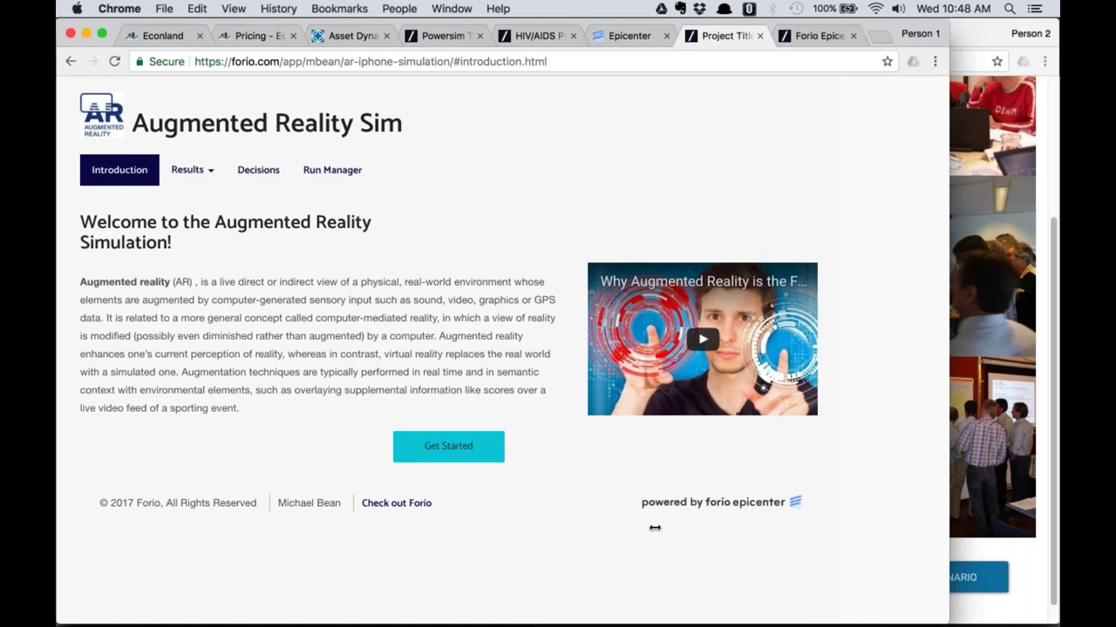
left_click_drag(655, 528, 412, 509)
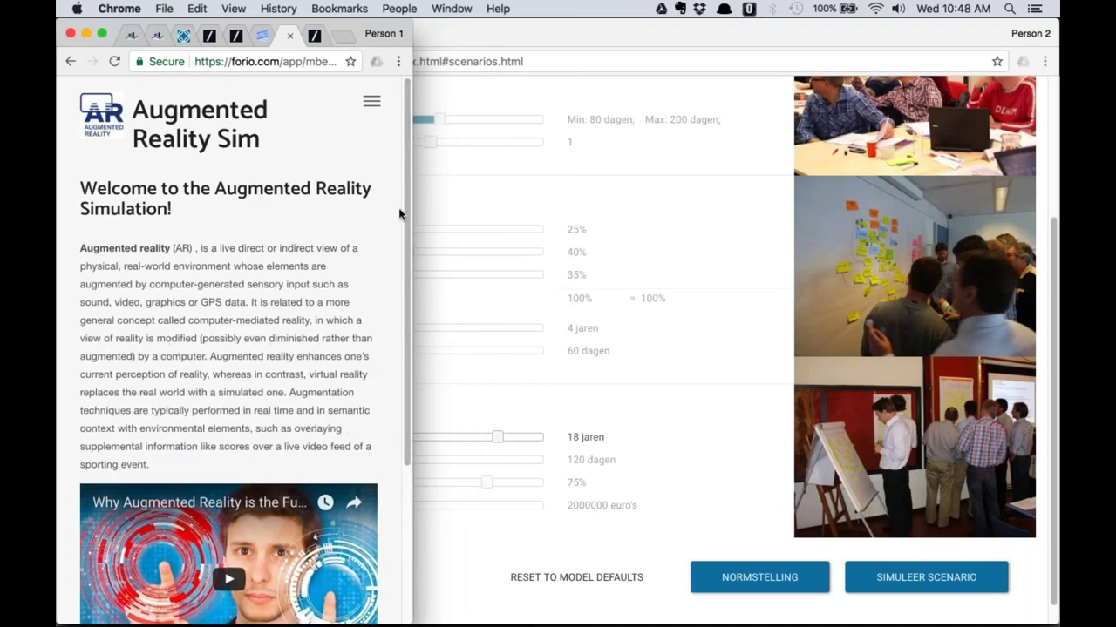
Use the mobile menu to view Total Sales then Decisions, and widen back to desktop layout.
left_click_drag(412, 211, 868, 240)
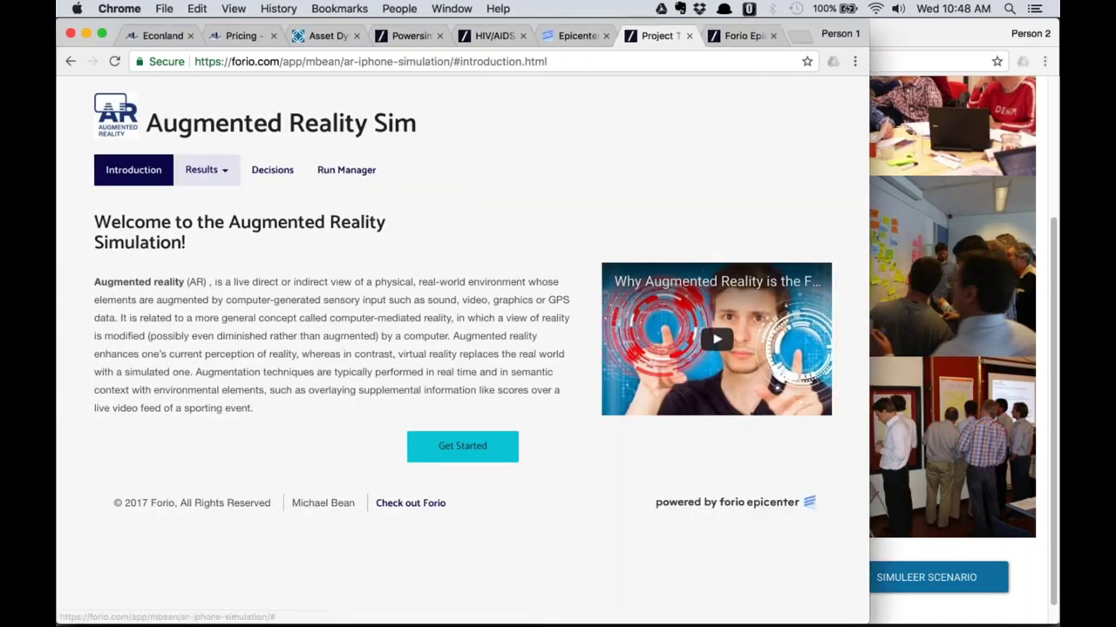
left_click(213, 170)
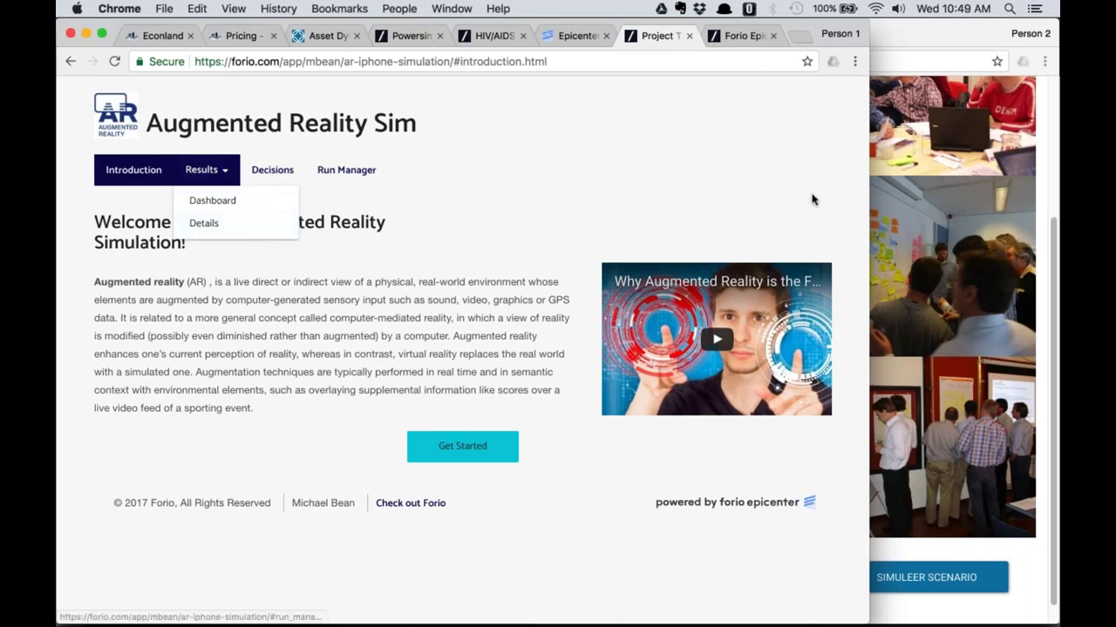
left_click_drag(868, 206, 426, 195)
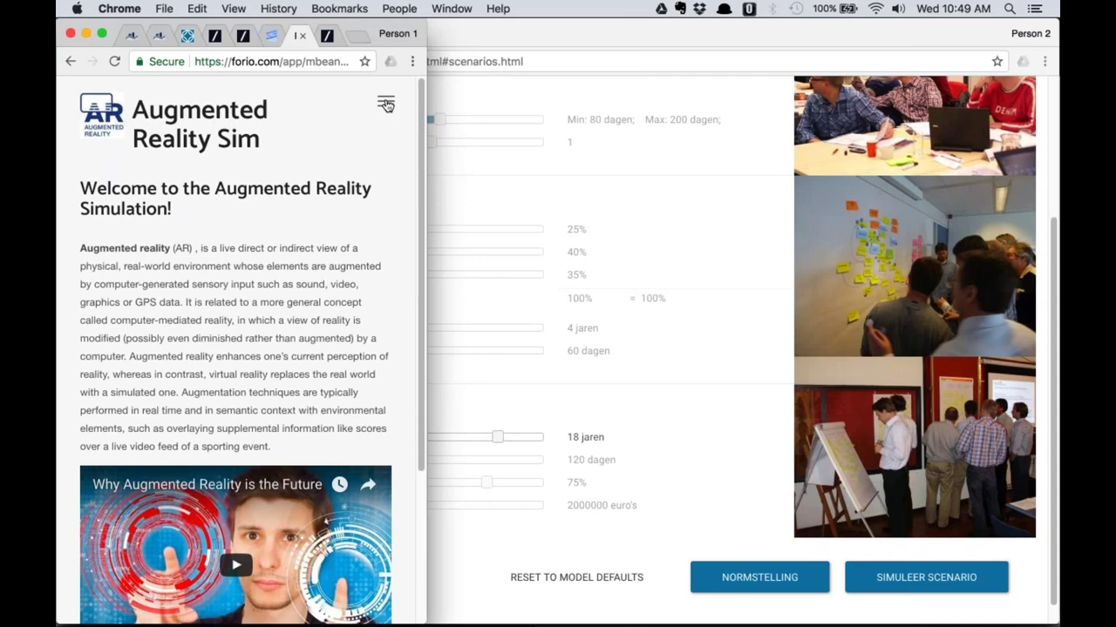
left_click(386, 104)
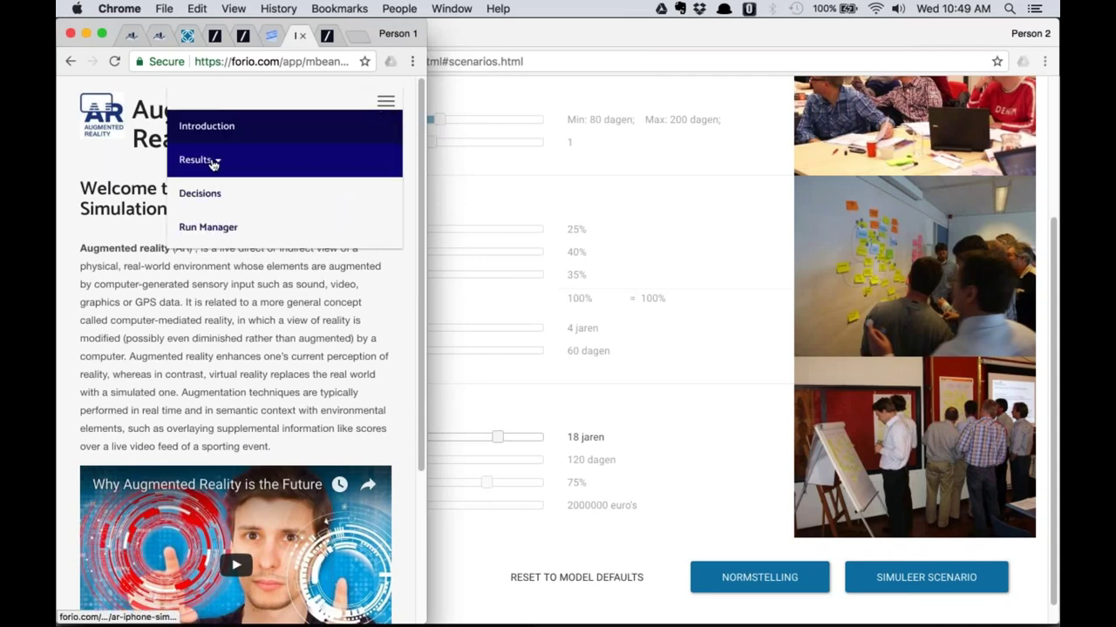
left_click(213, 165)
left_click(209, 191)
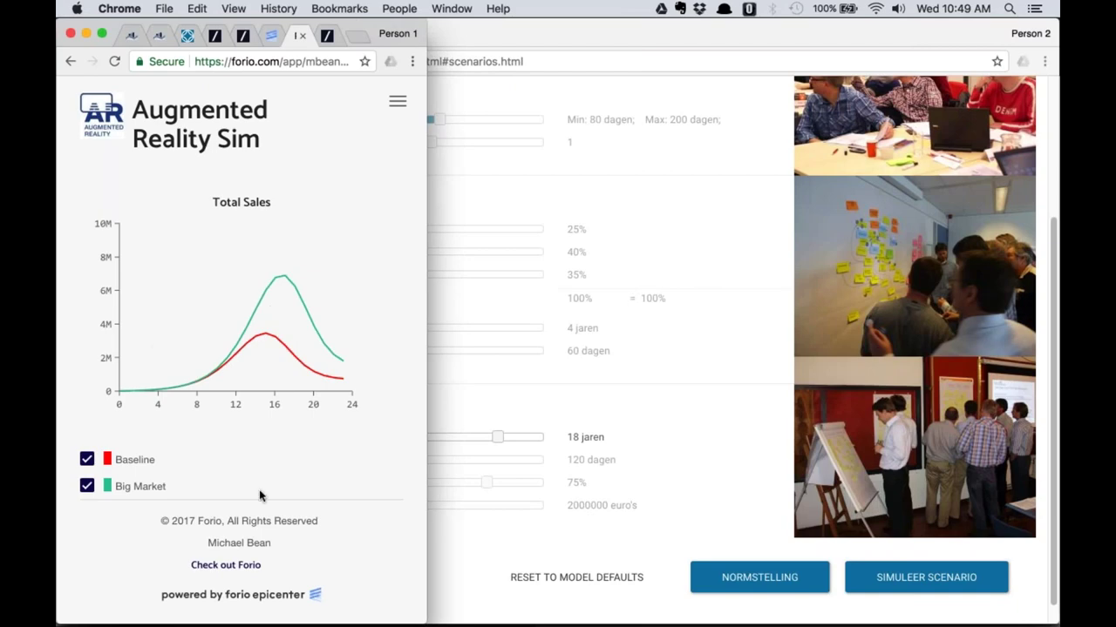
left_click(398, 101)
left_click(211, 192)
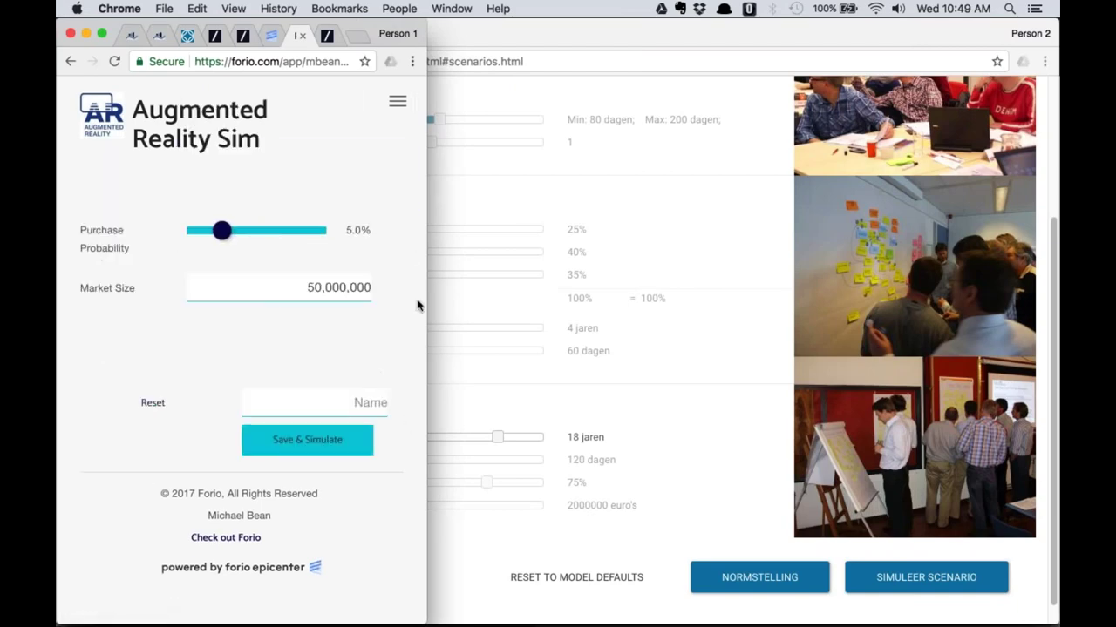
left_click_drag(677, 313, 1059, 314)
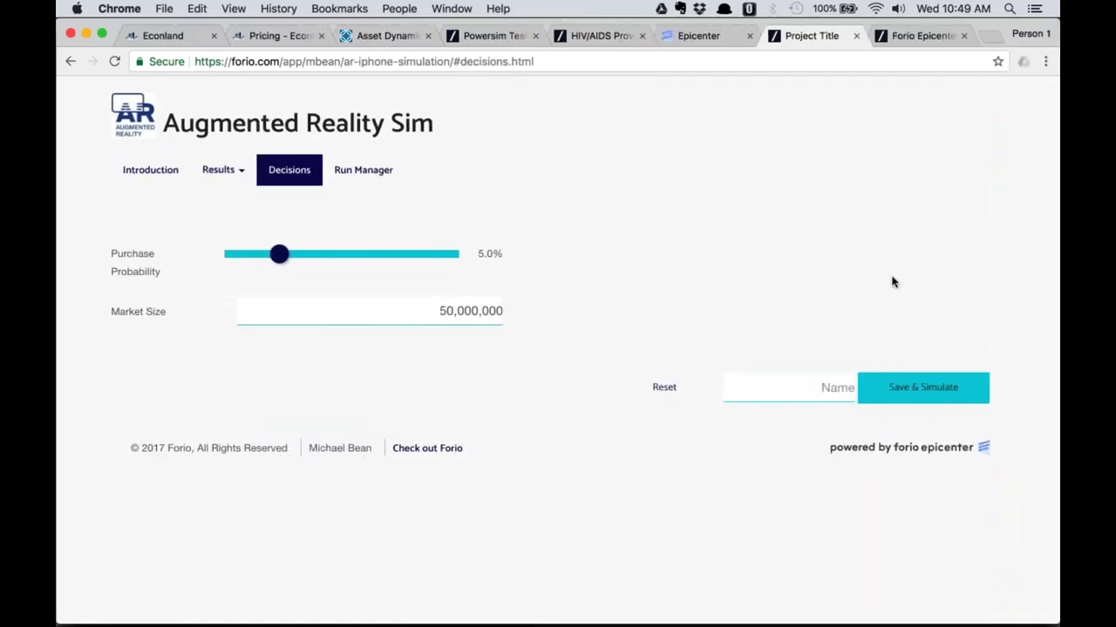
Return to the Epicenter tab, step through the PowerPoint slides, and go to the Epicenter Dashboard.
left_click(722, 36)
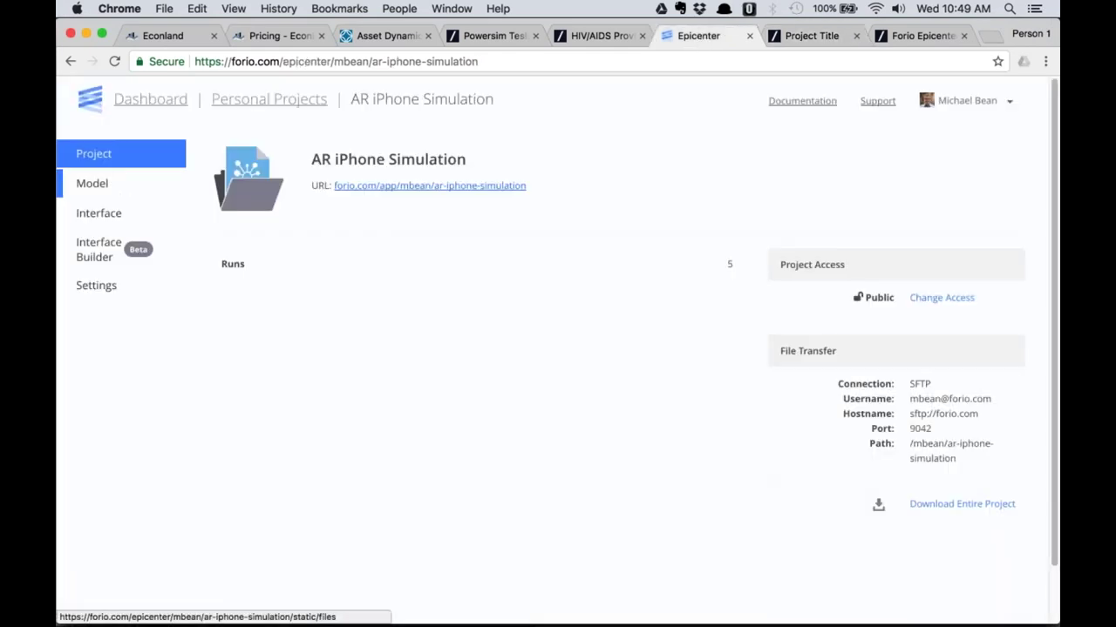
key("super+Tab")
key("Tab")
key("Tab")
key("Tab")
key("Tab")
key("Tab")
key("Tab")
key("Tab")
key("Tab")
key("Tab")
key("Tab")
key("Tab")
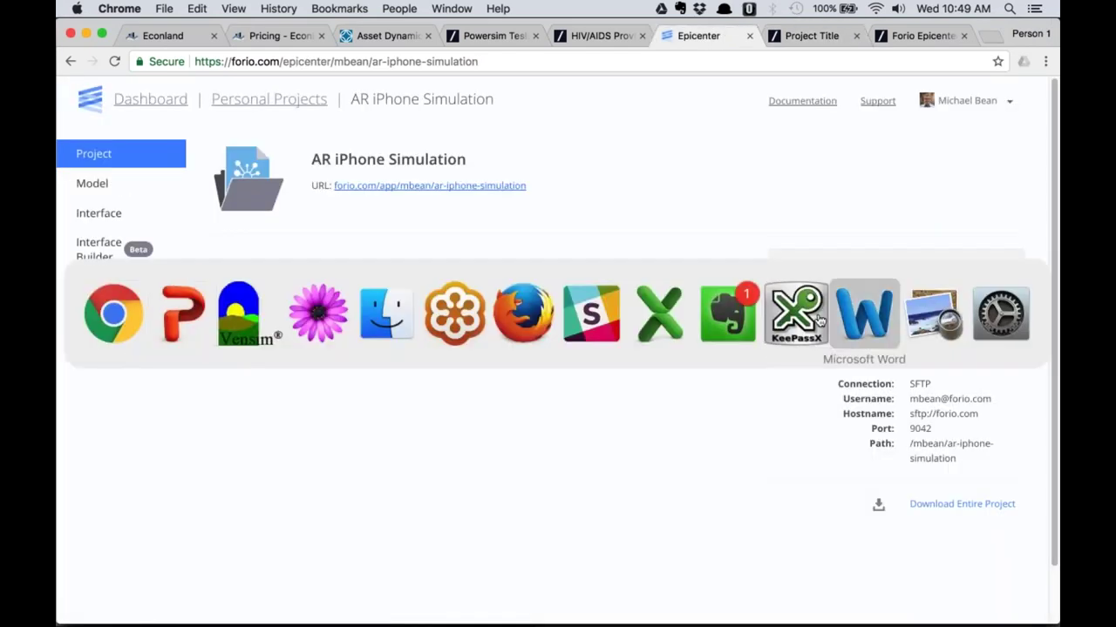
key("super+Tab")
key("super+Tab")
key("super+Tab")
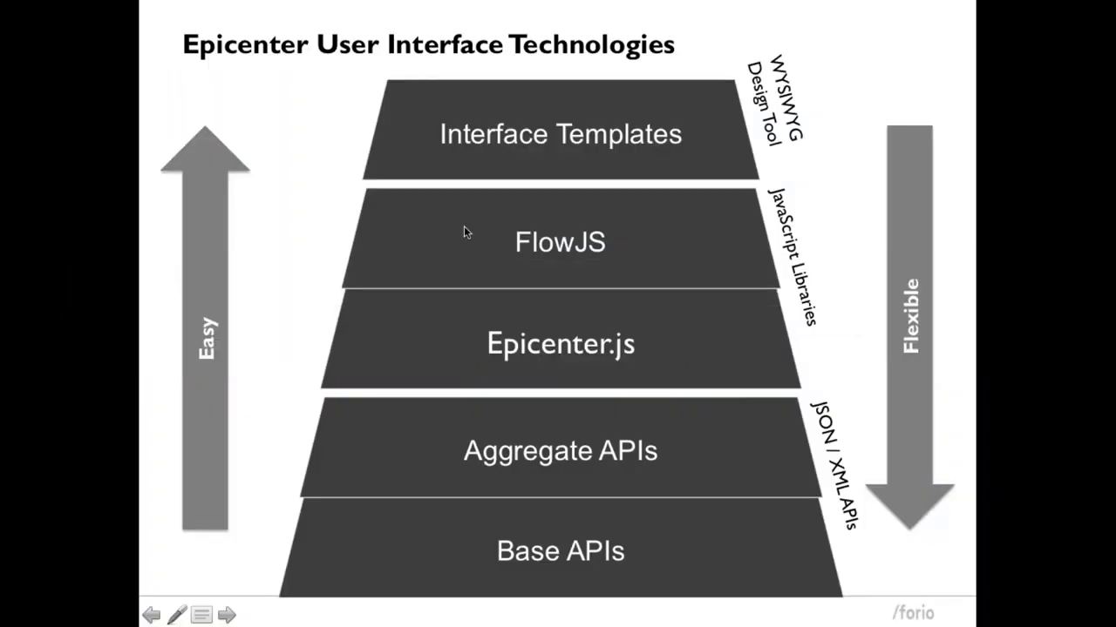
key("Right")
key("Right")
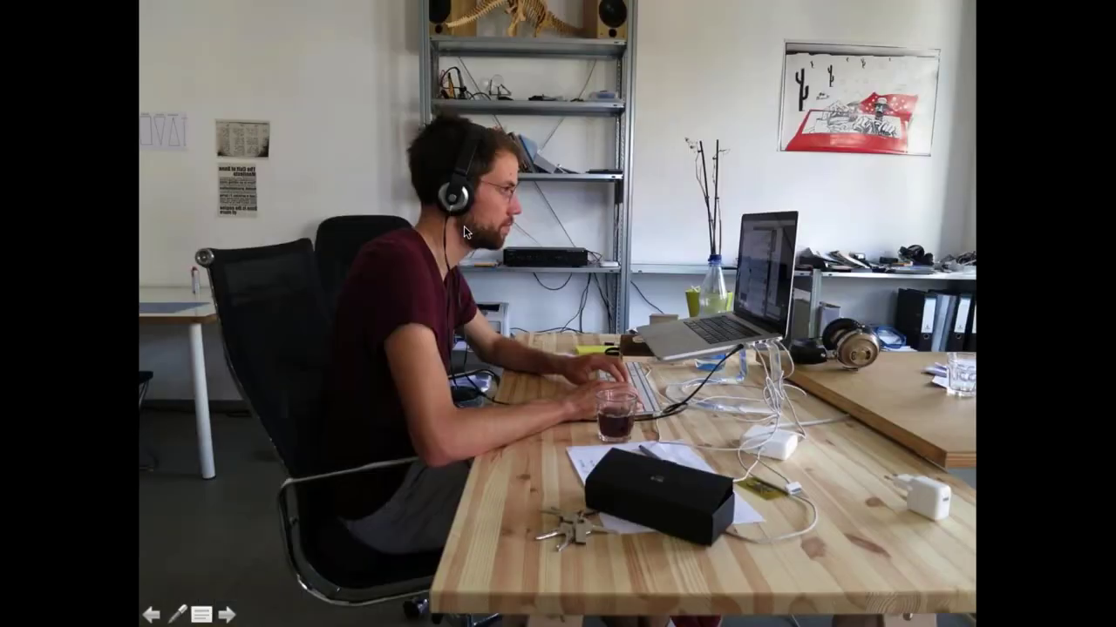
key("Left")
key("super+Tab")
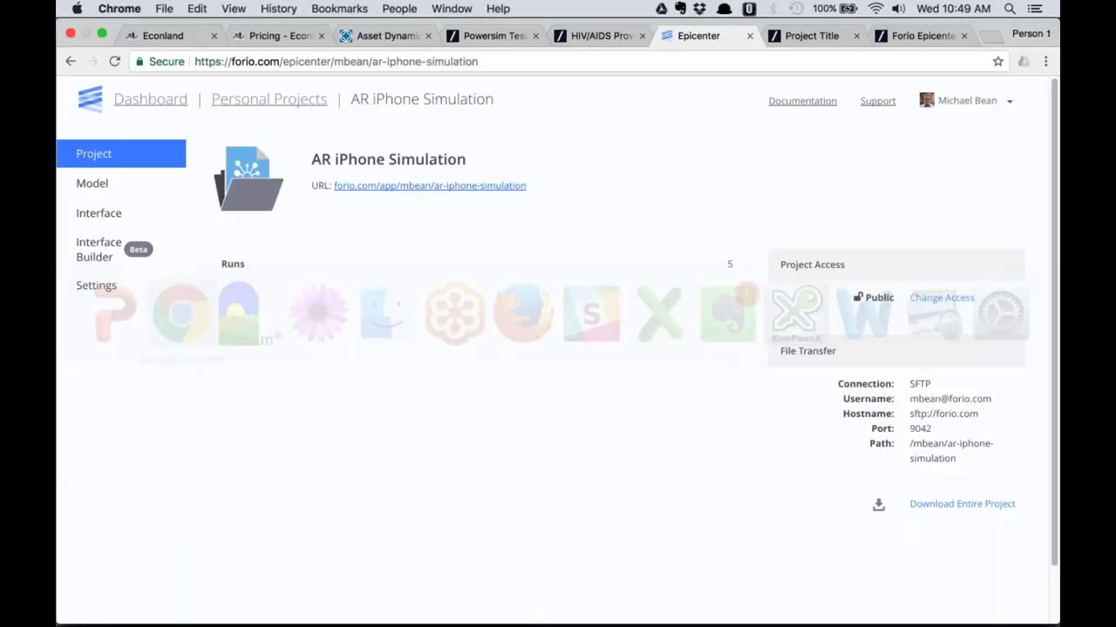
left_click(148, 106)
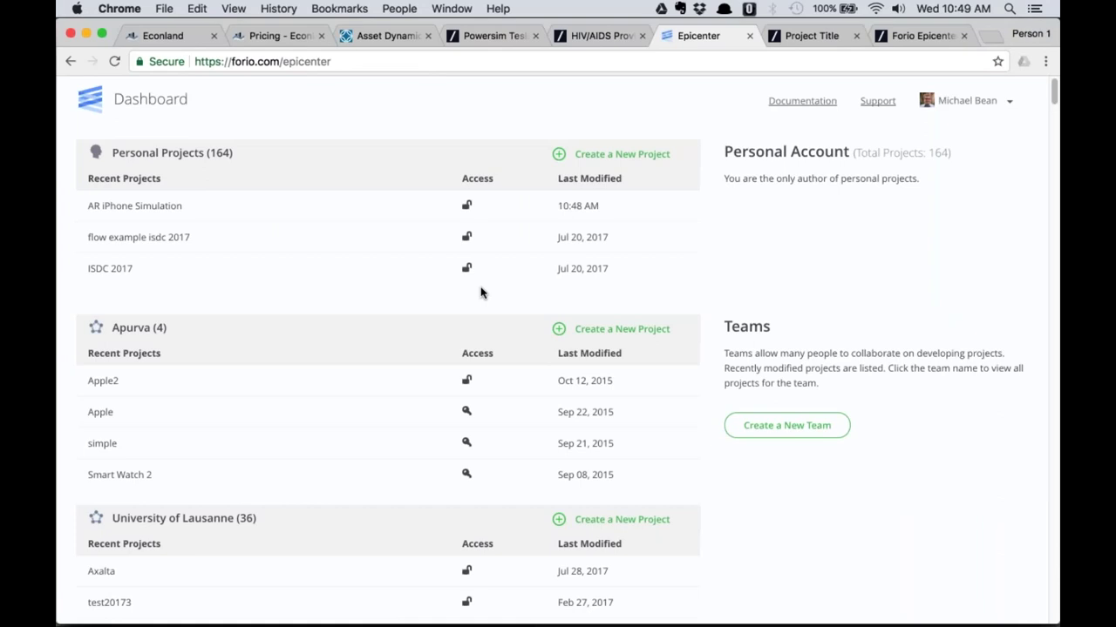
Search the dashboard for 'HIV' and open the MSH team's home page.
key("super+c")
key("super+f")
type("HIV")
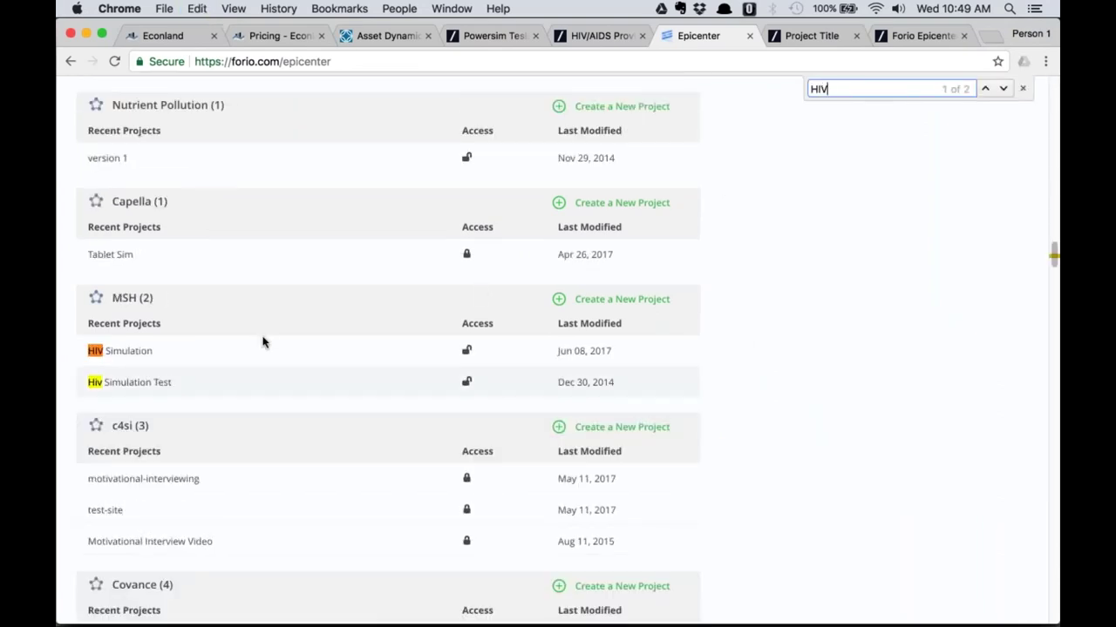
left_click(132, 298)
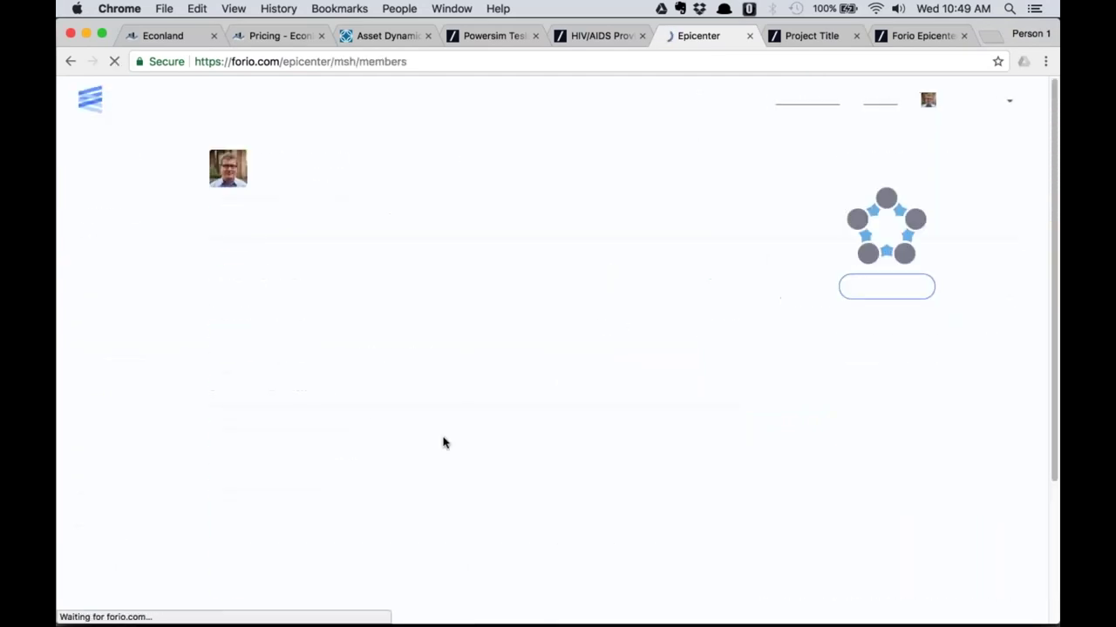
left_click(96, 156)
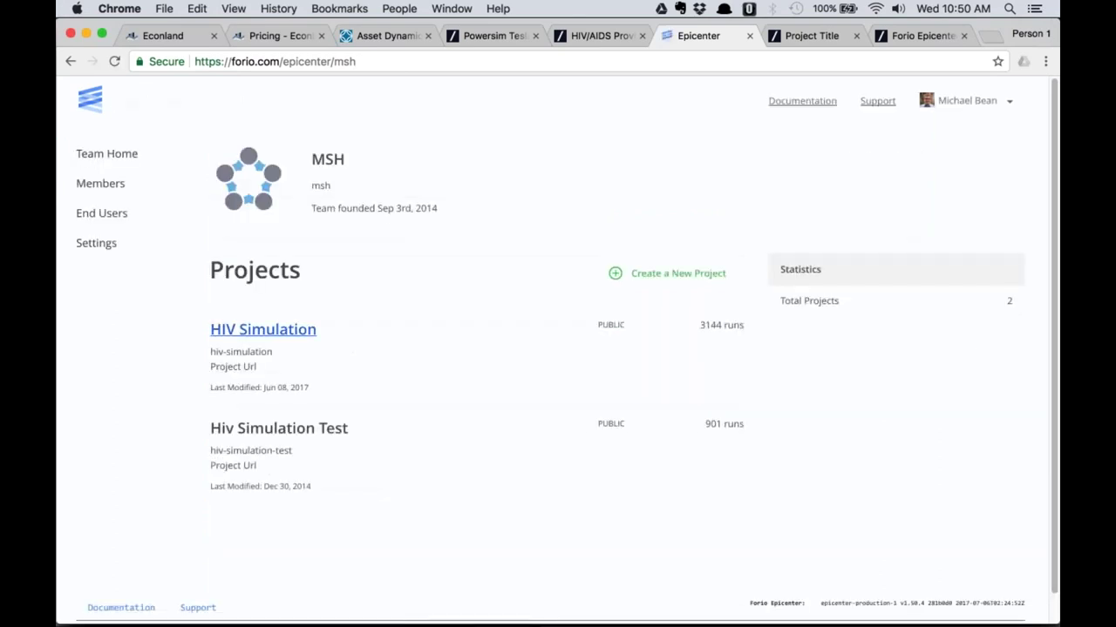
Open the HIV Simulation project's Groups page and try Add Group.
left_click(270, 331)
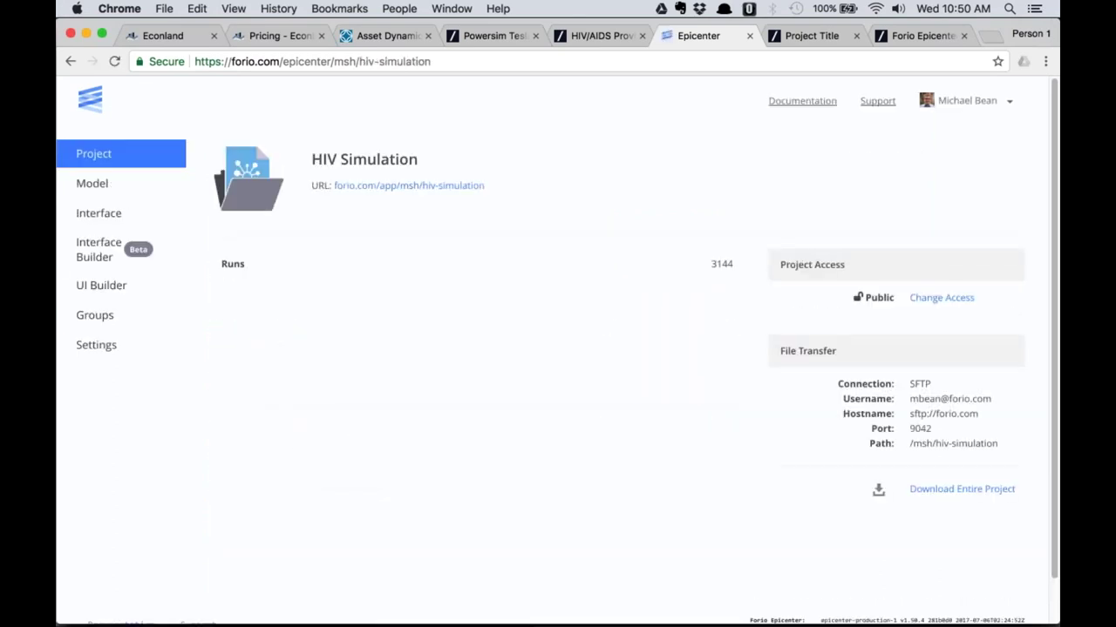
left_click(111, 316)
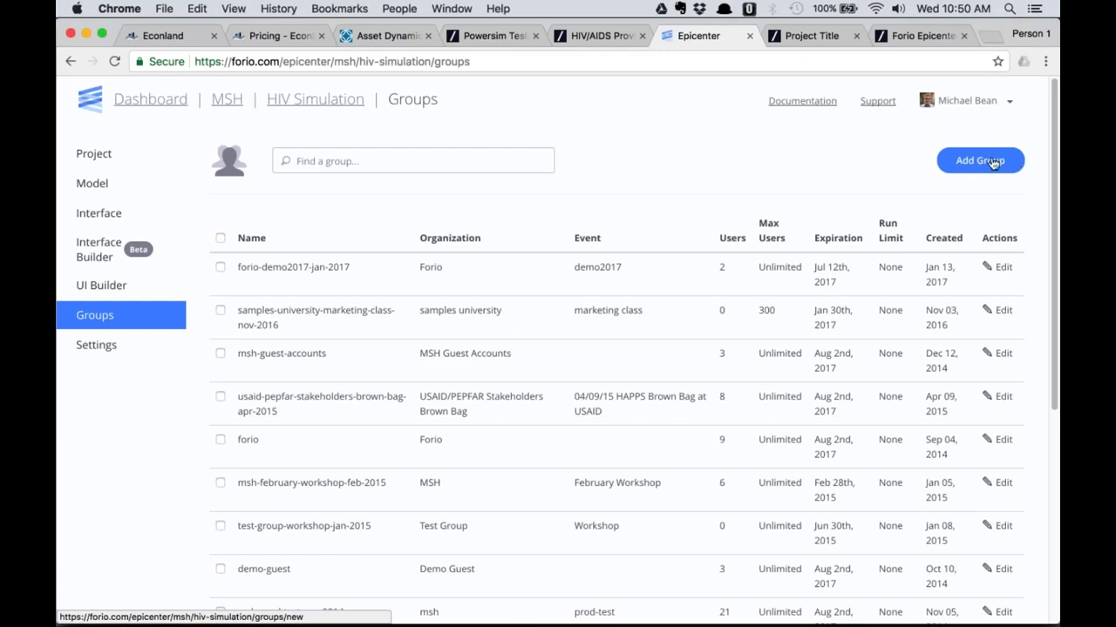
left_click(994, 164)
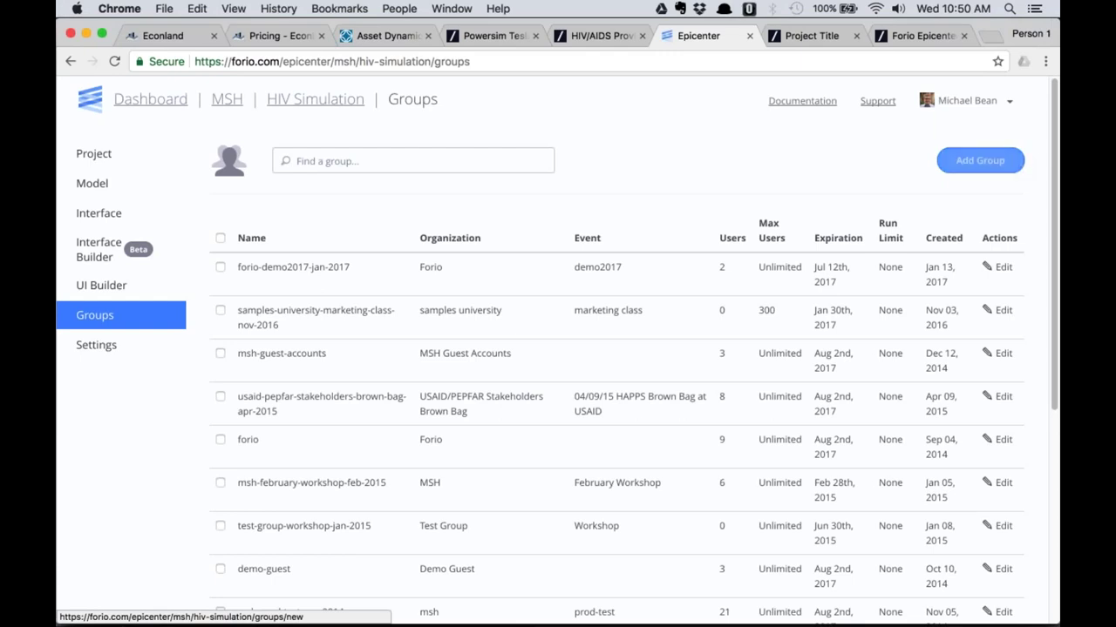
left_click(996, 174)
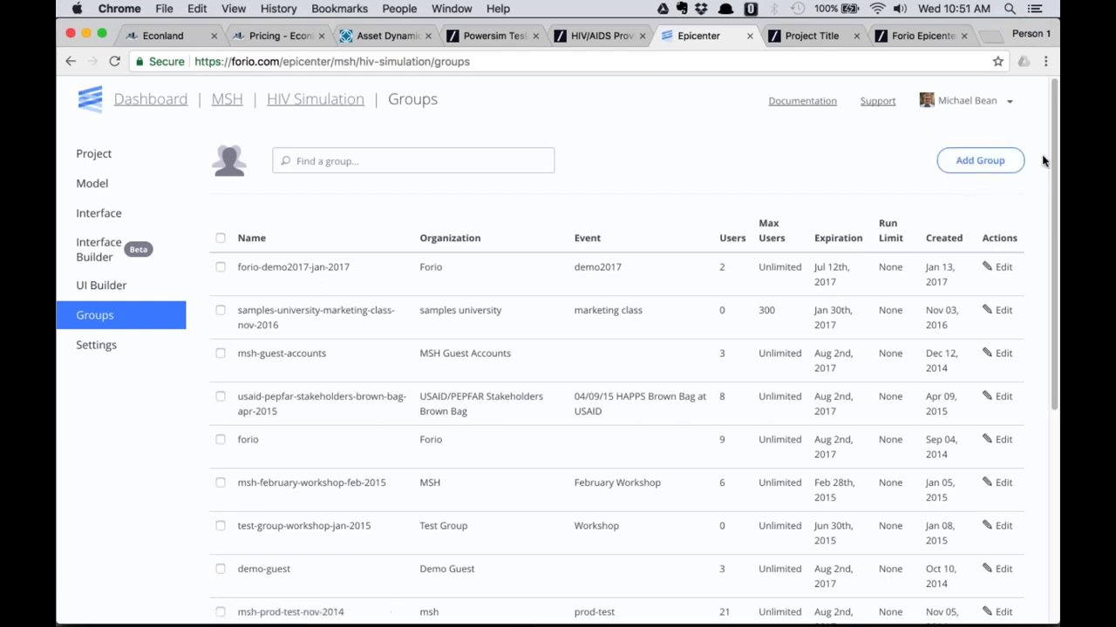
Advance the PowerPoint slideshow three slides to the 'Plans for this year' slide.
key("super+Tab")
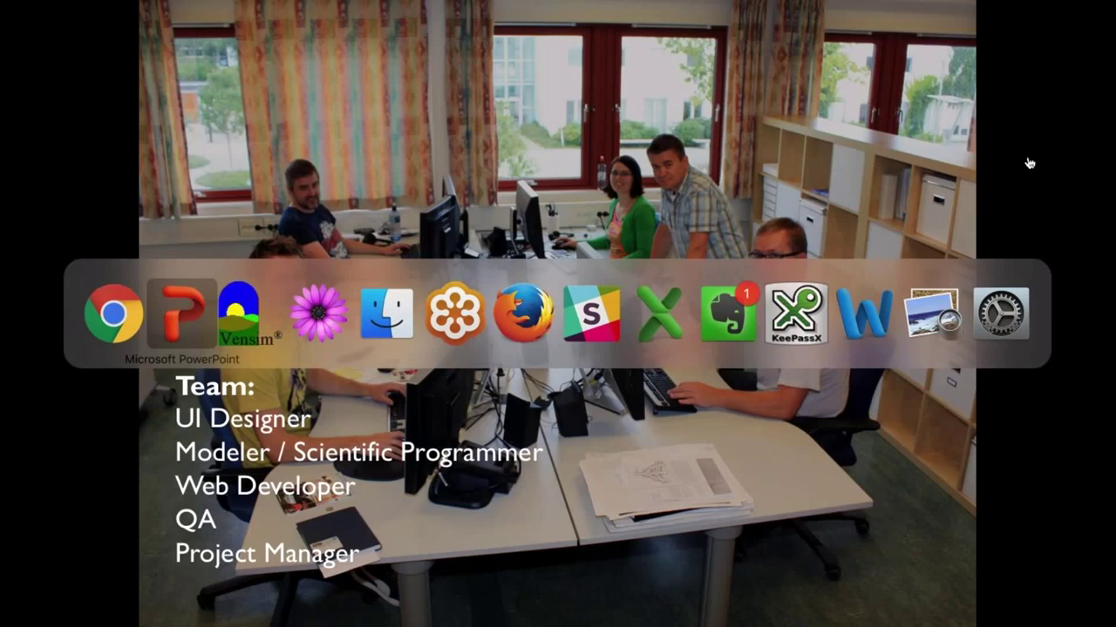
left_click(637, 303)
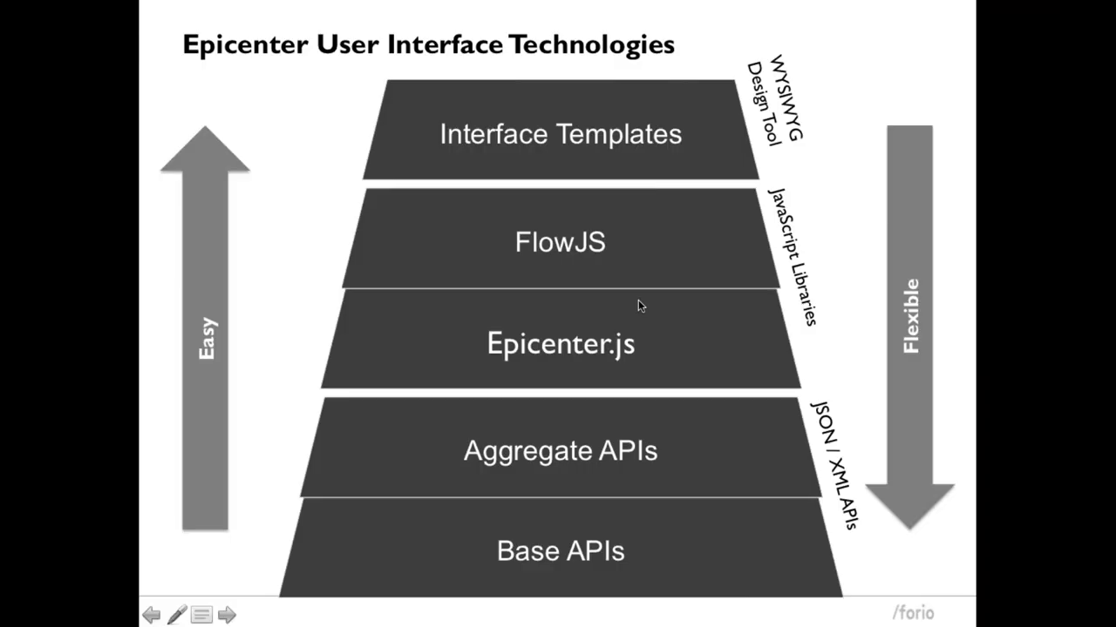
left_click(637, 304)
left_click(636, 306)
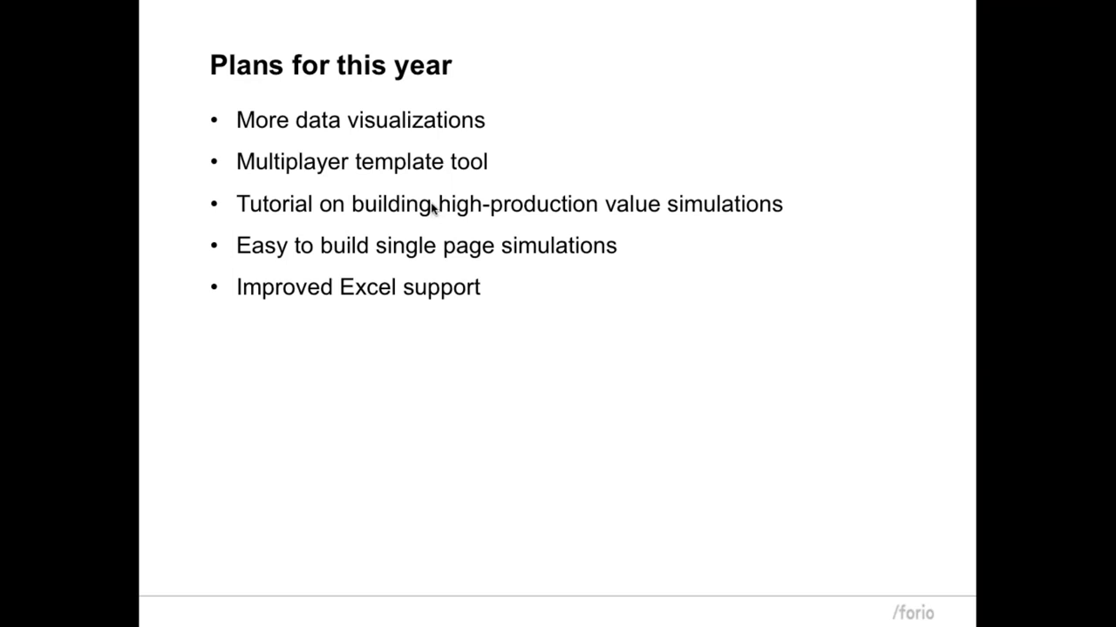
key("super+Tab")
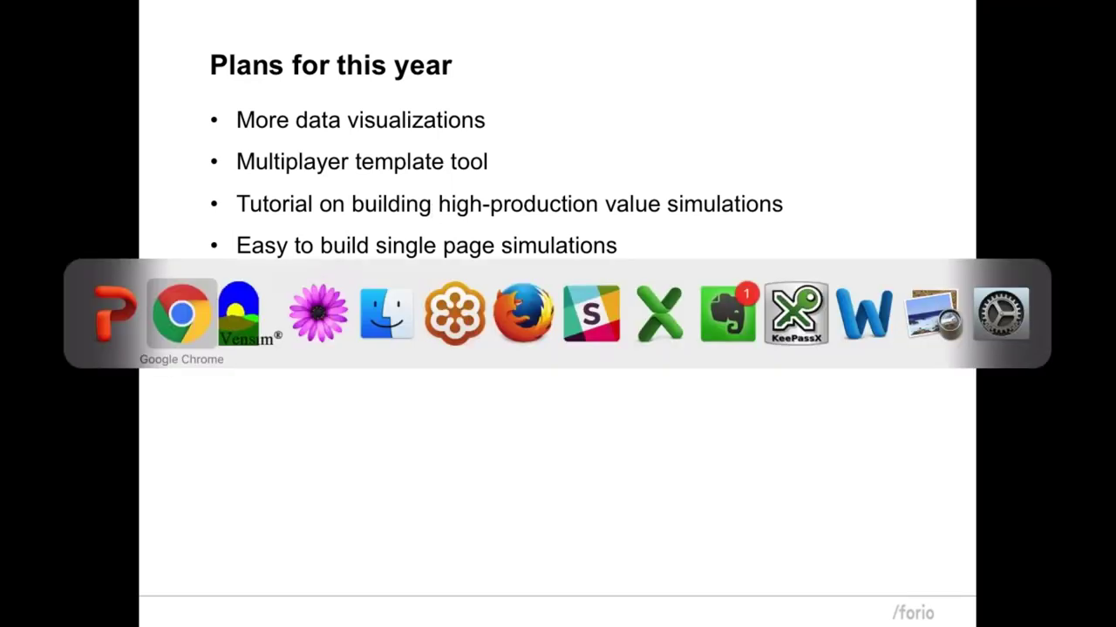